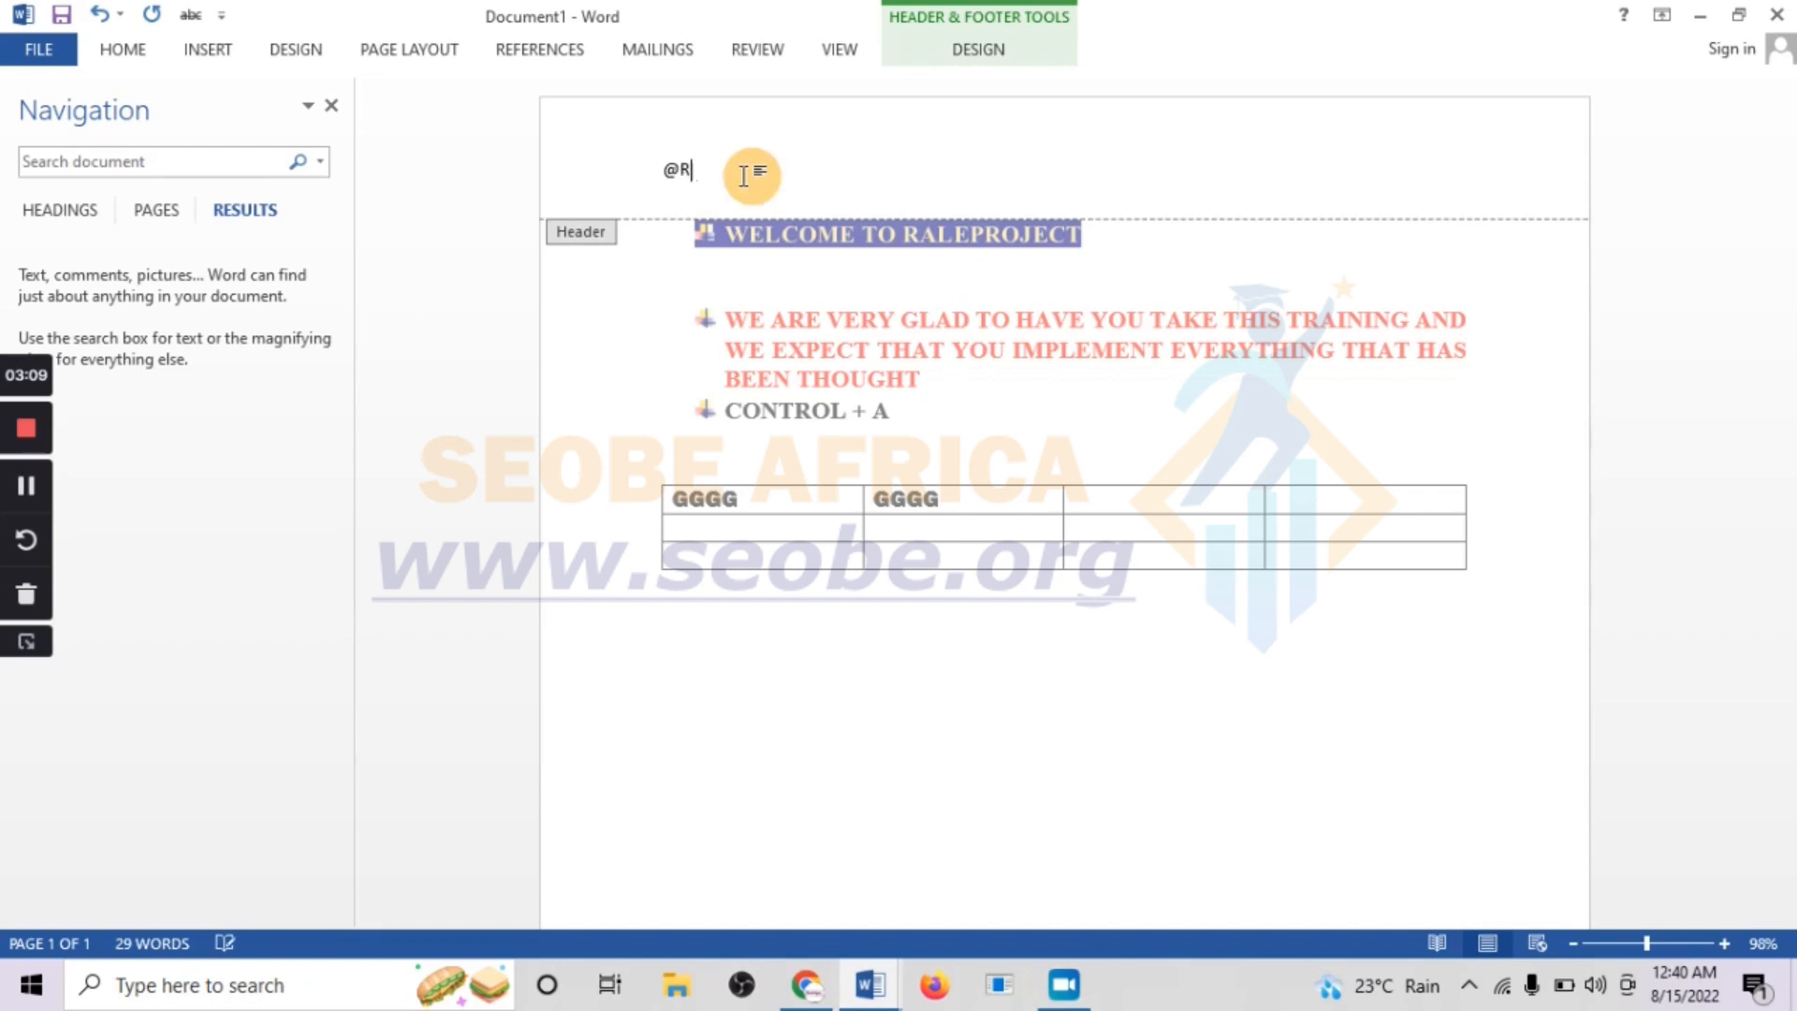
text(je)
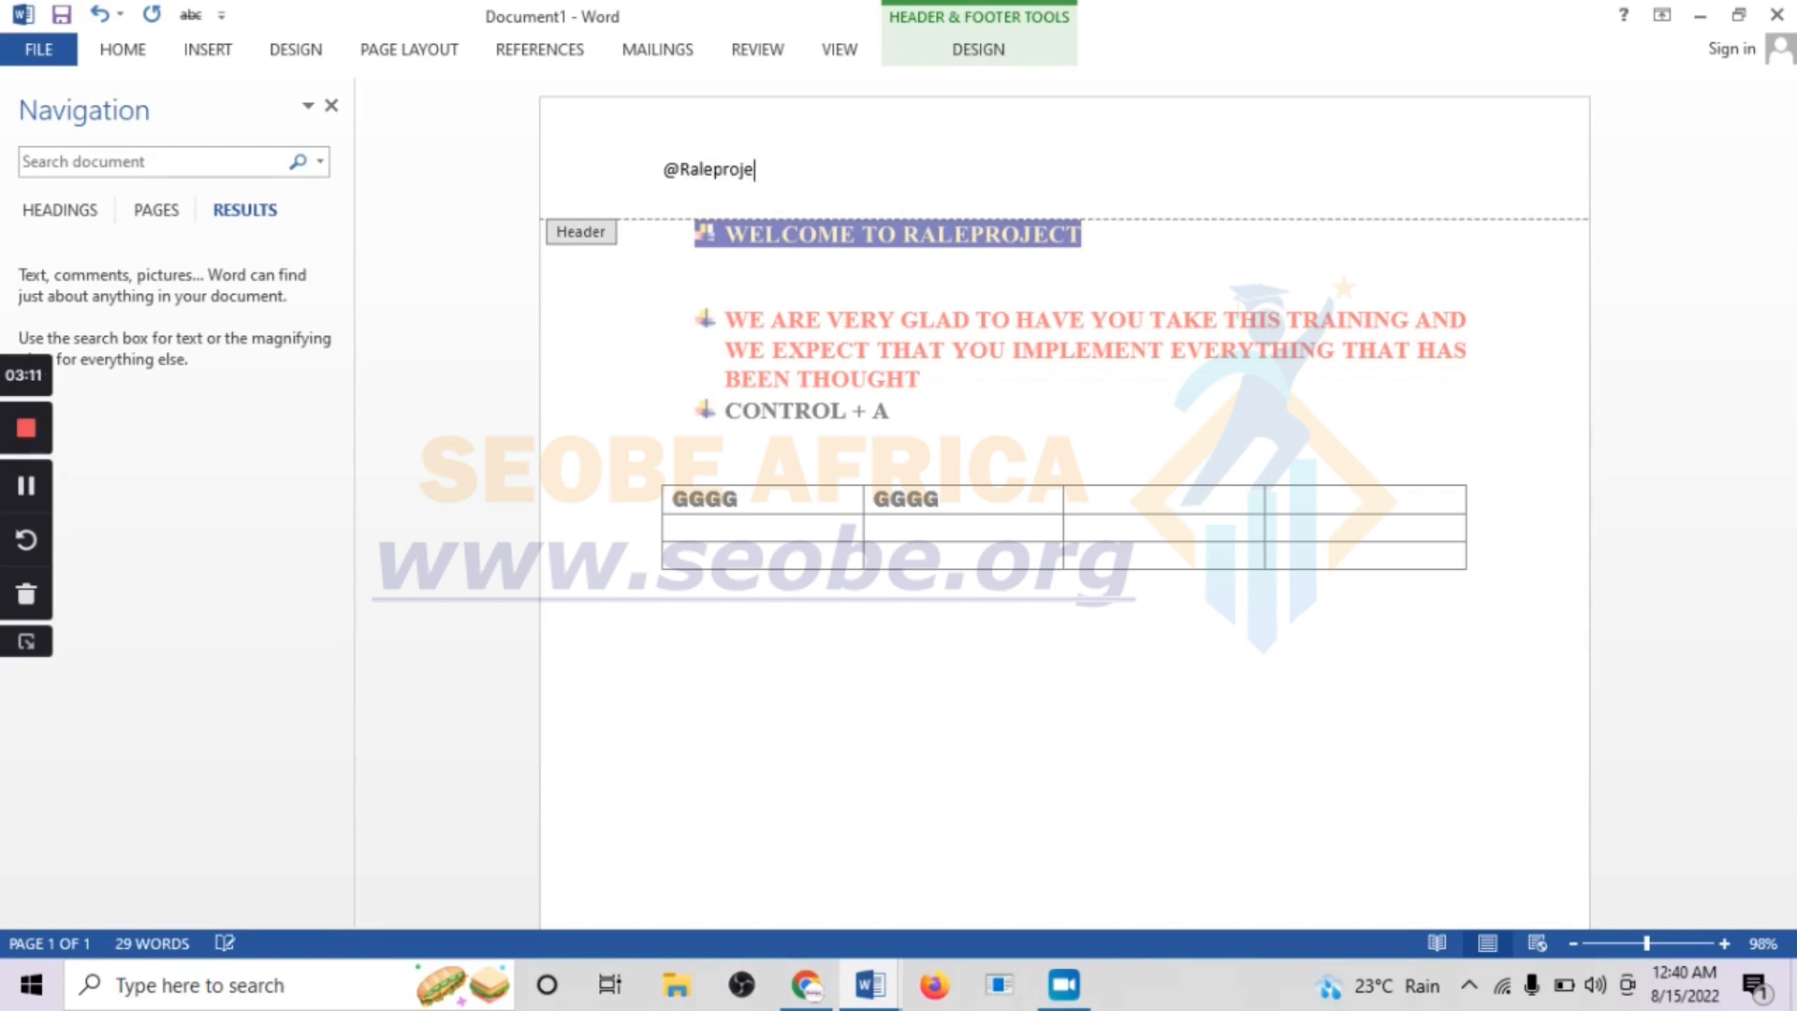
text(ct)
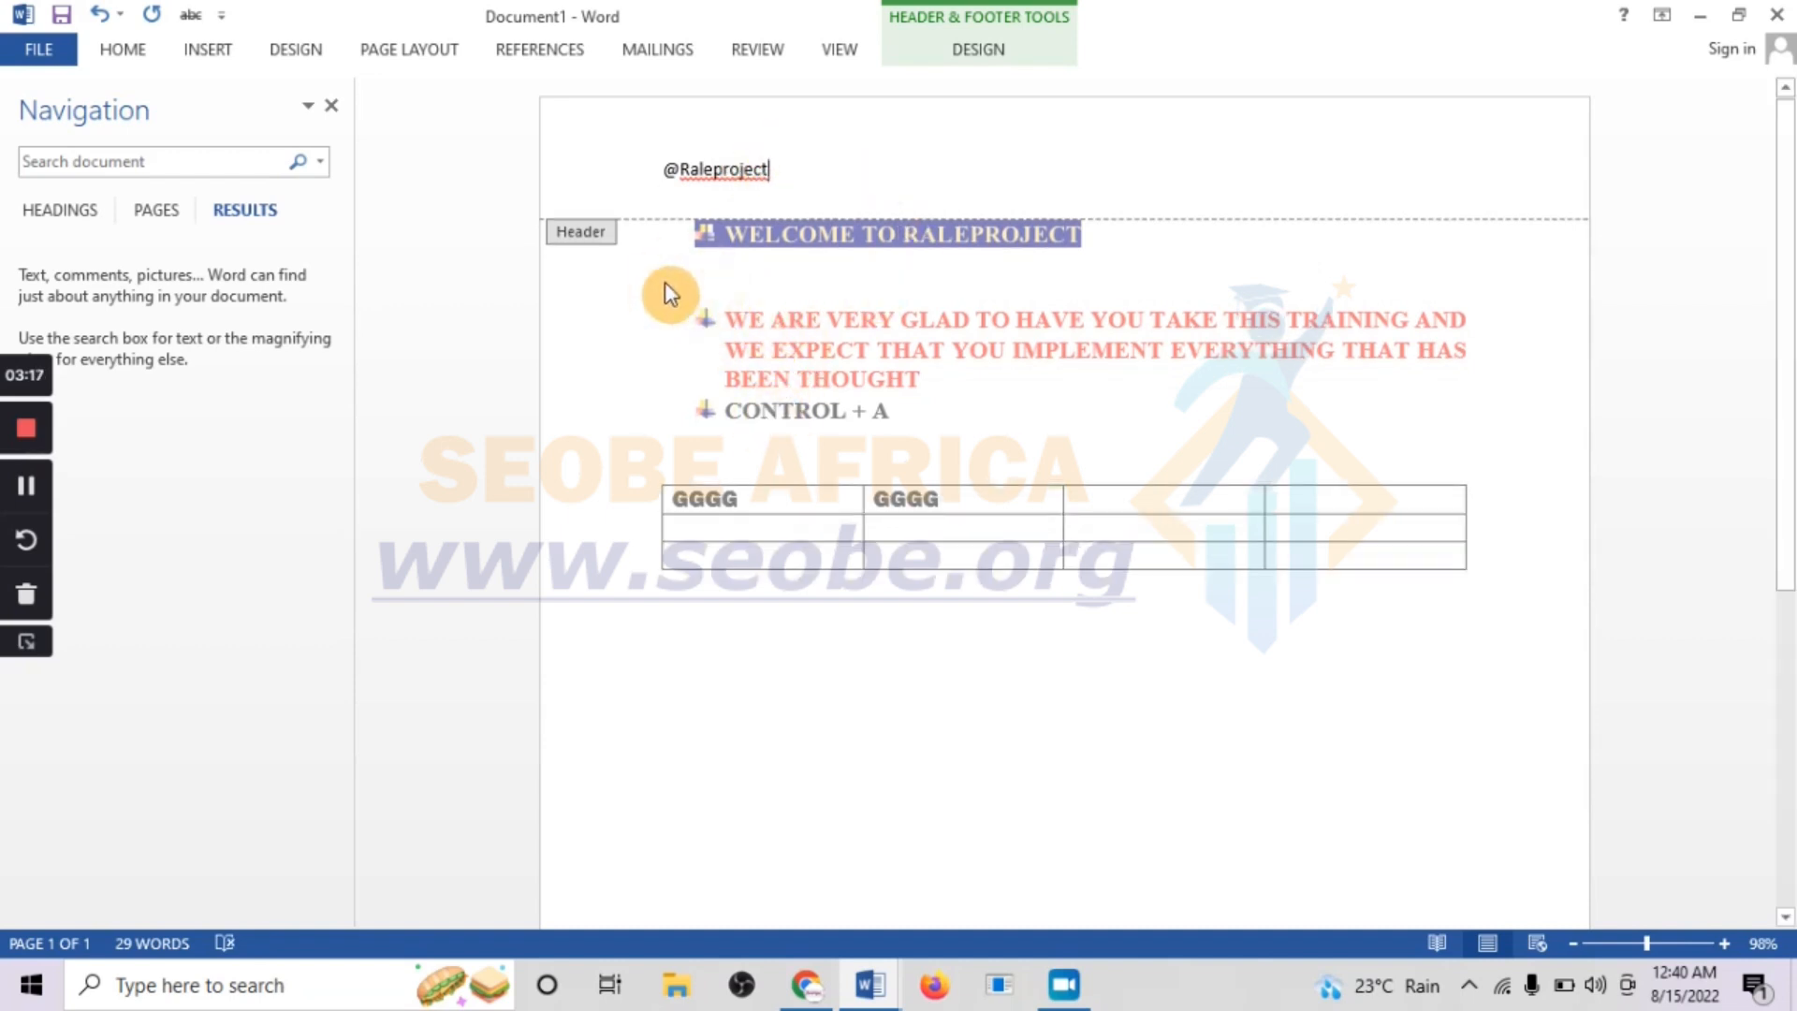
click(971, 13)
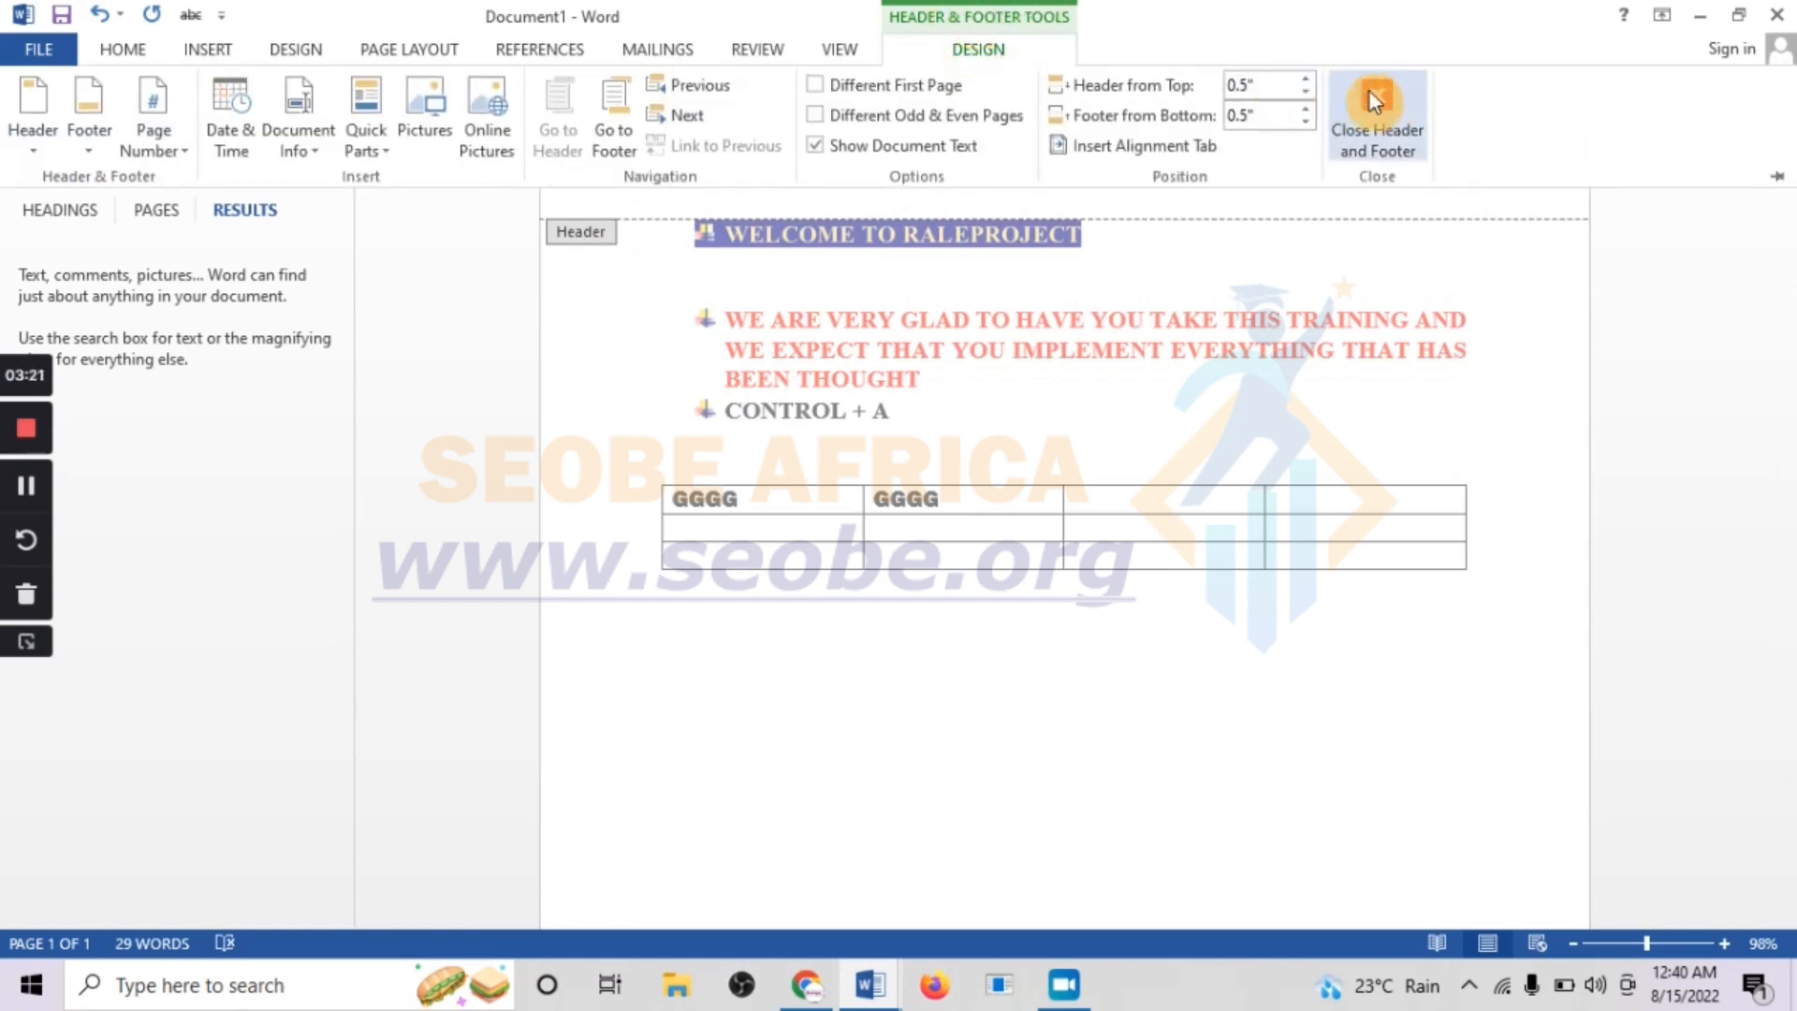
click(763, 283)
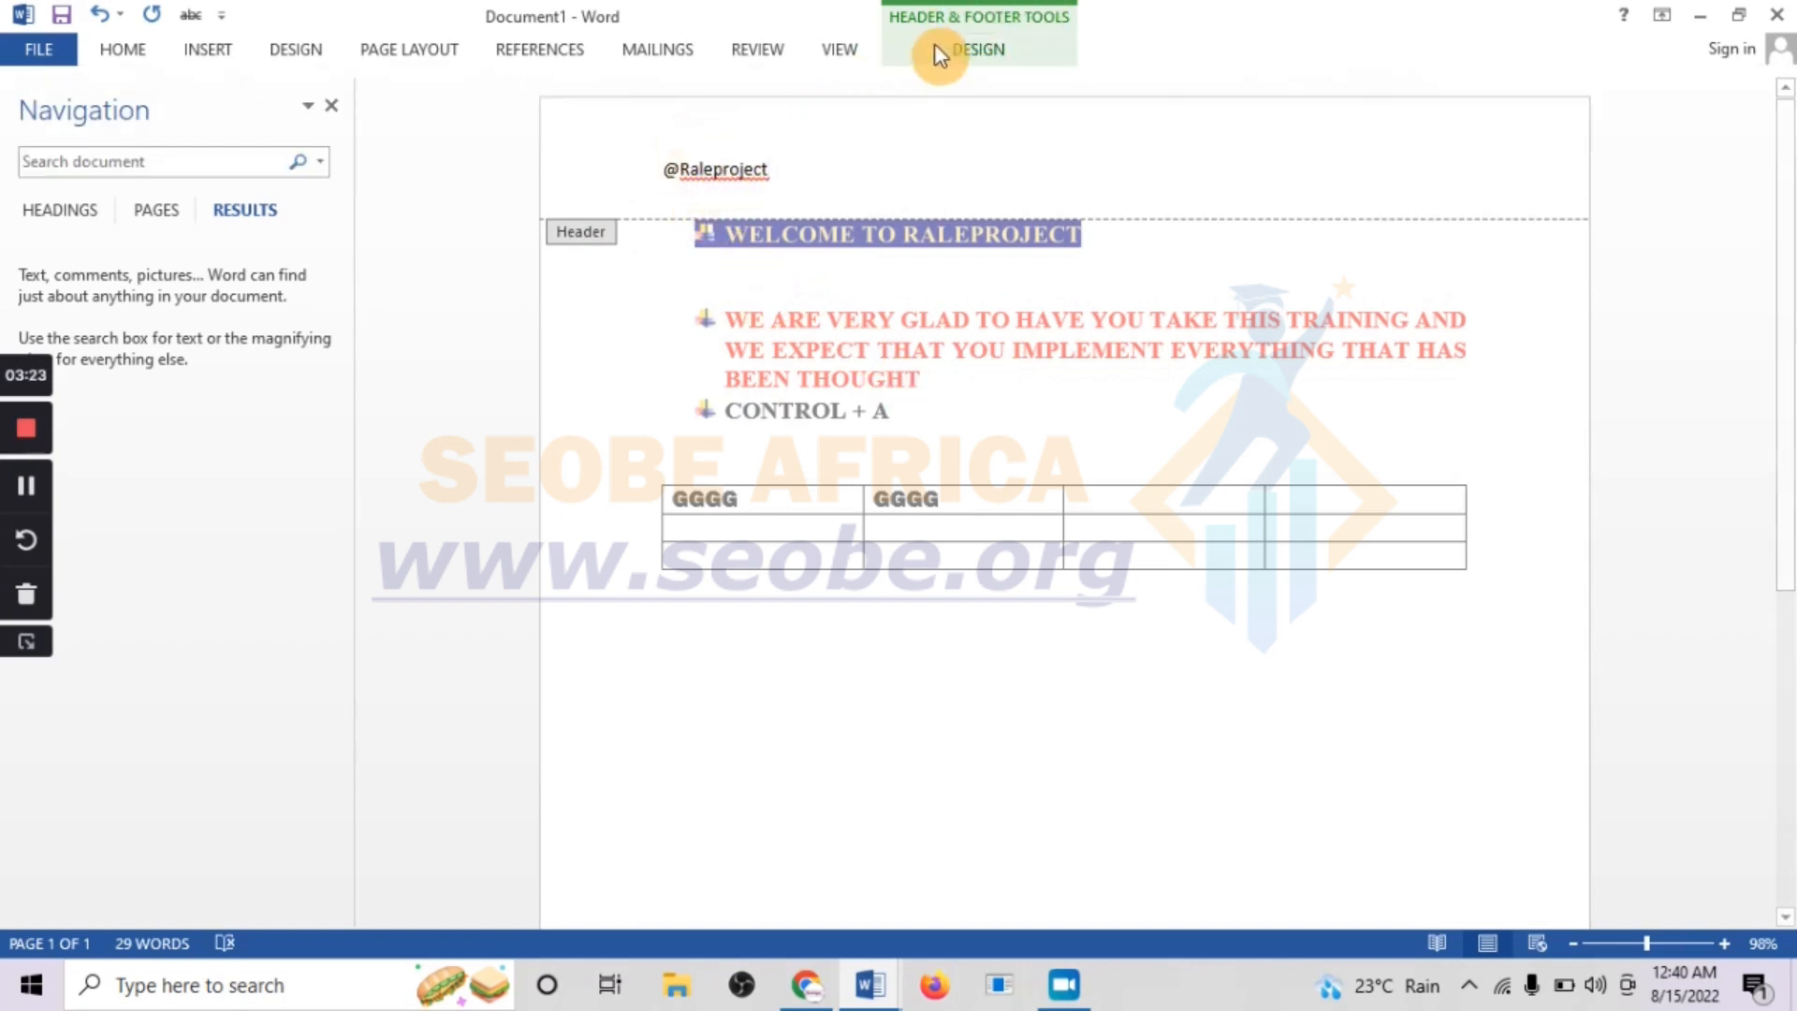
click(1014, 23)
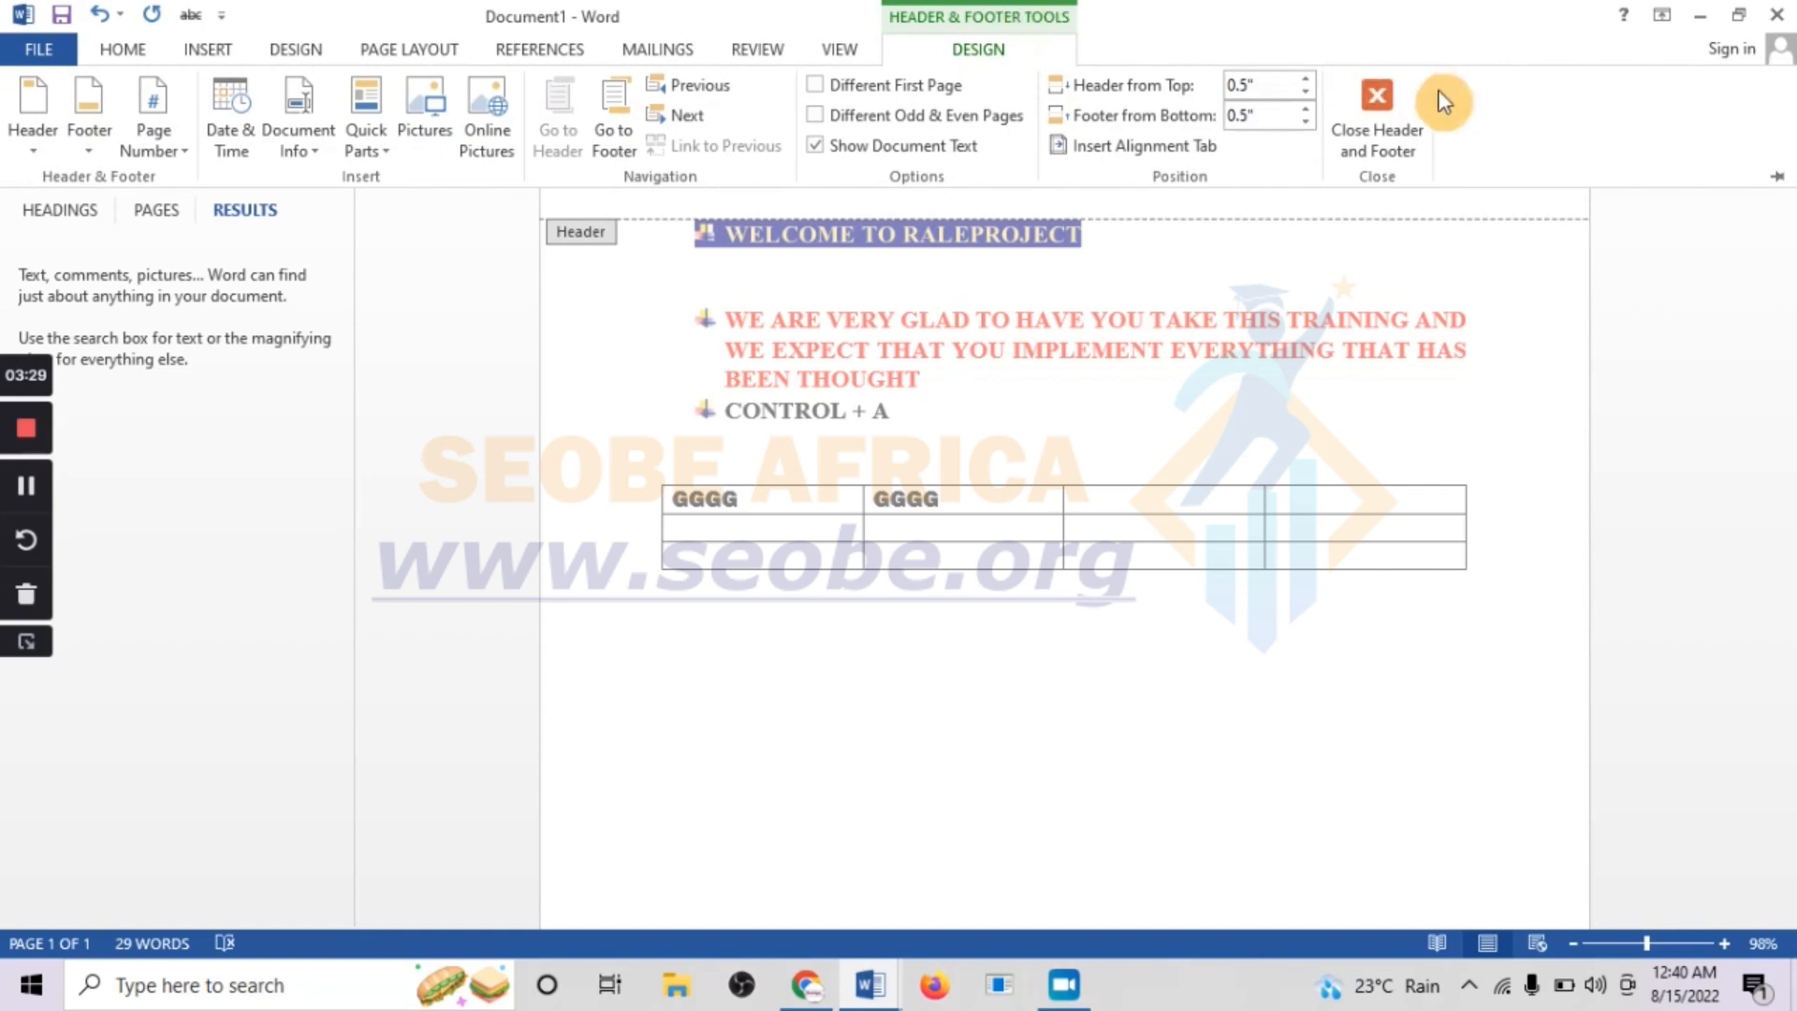
click(1384, 99)
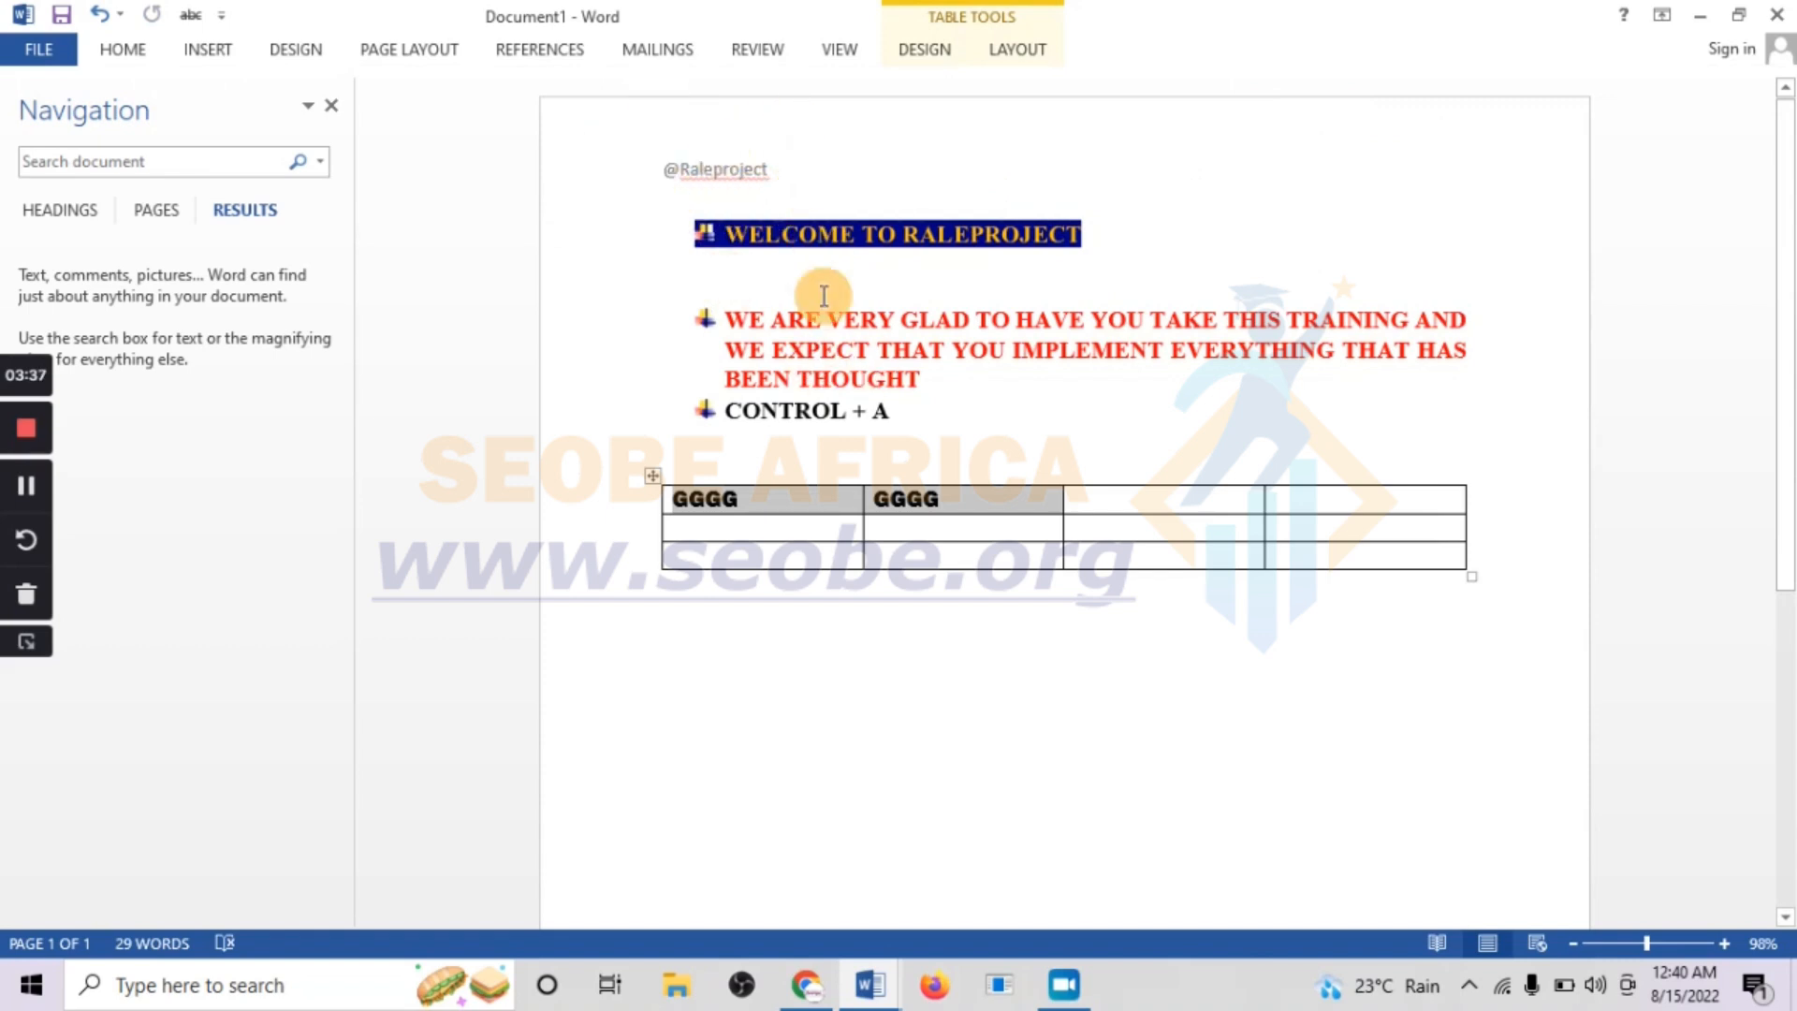
Insert a page number at the top of the page using the Plain Number 1 style
click(107, 46)
click(239, 52)
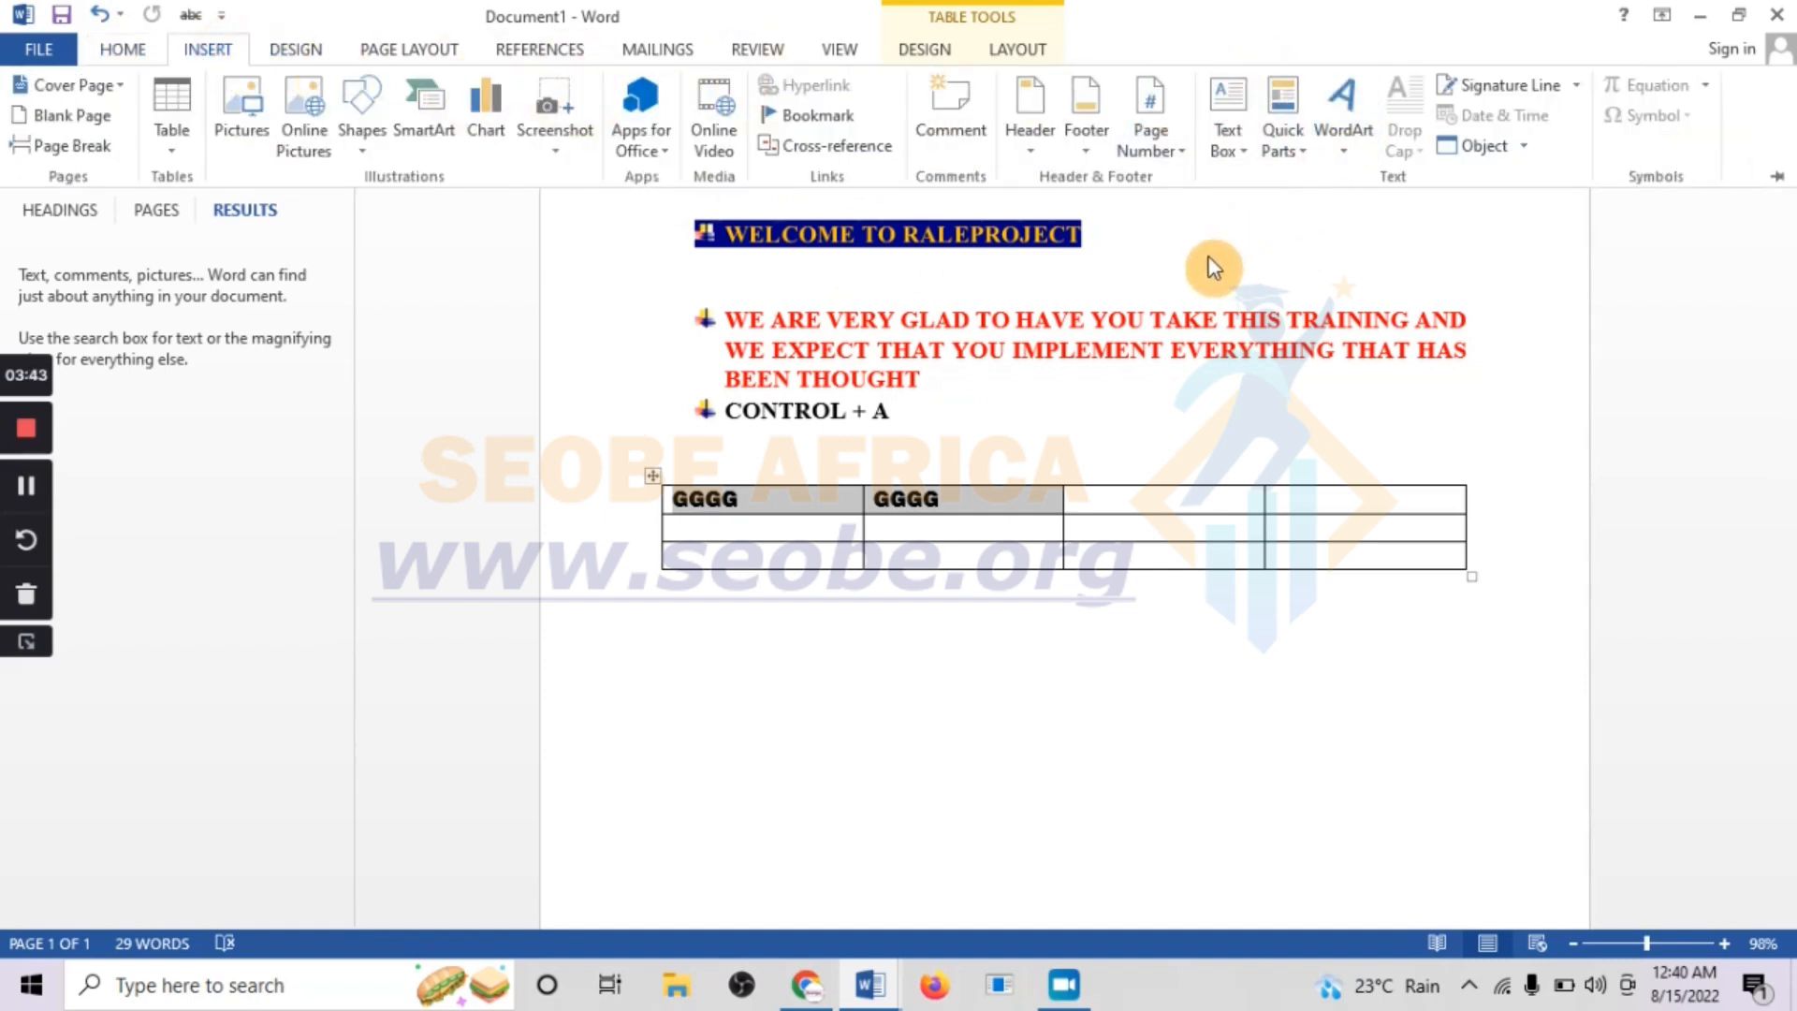
click(1034, 152)
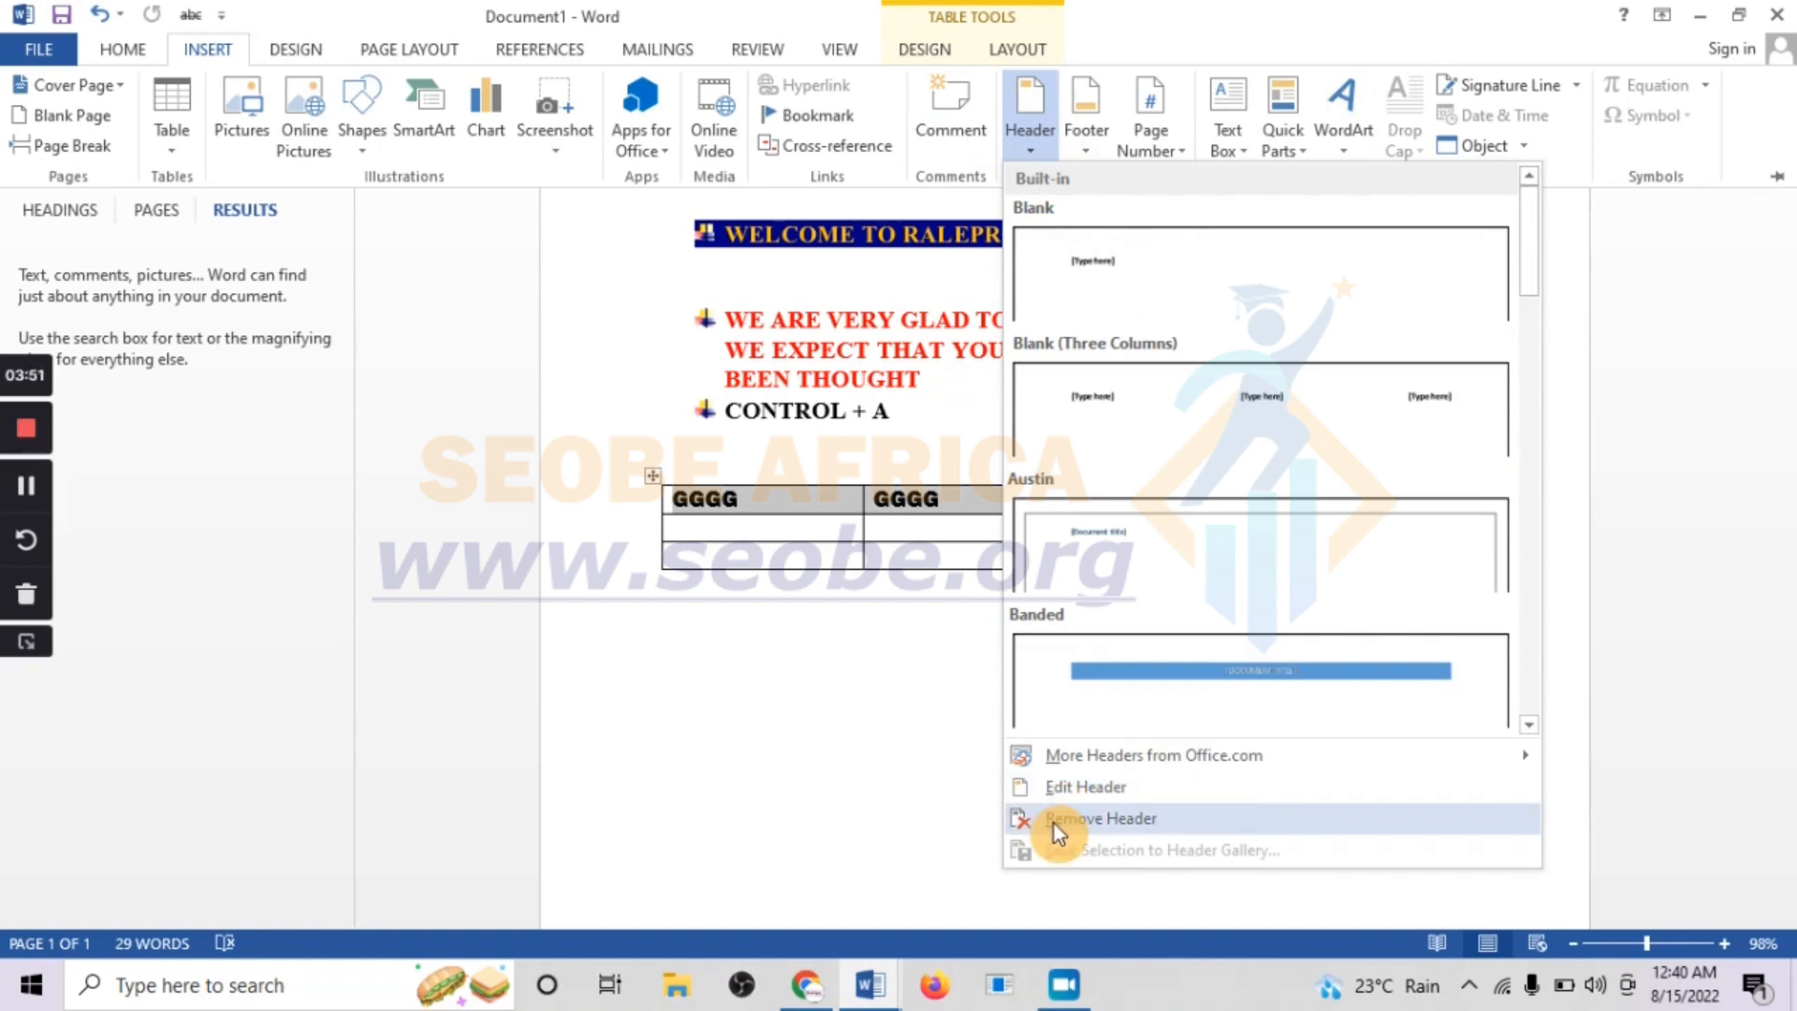
click(1187, 155)
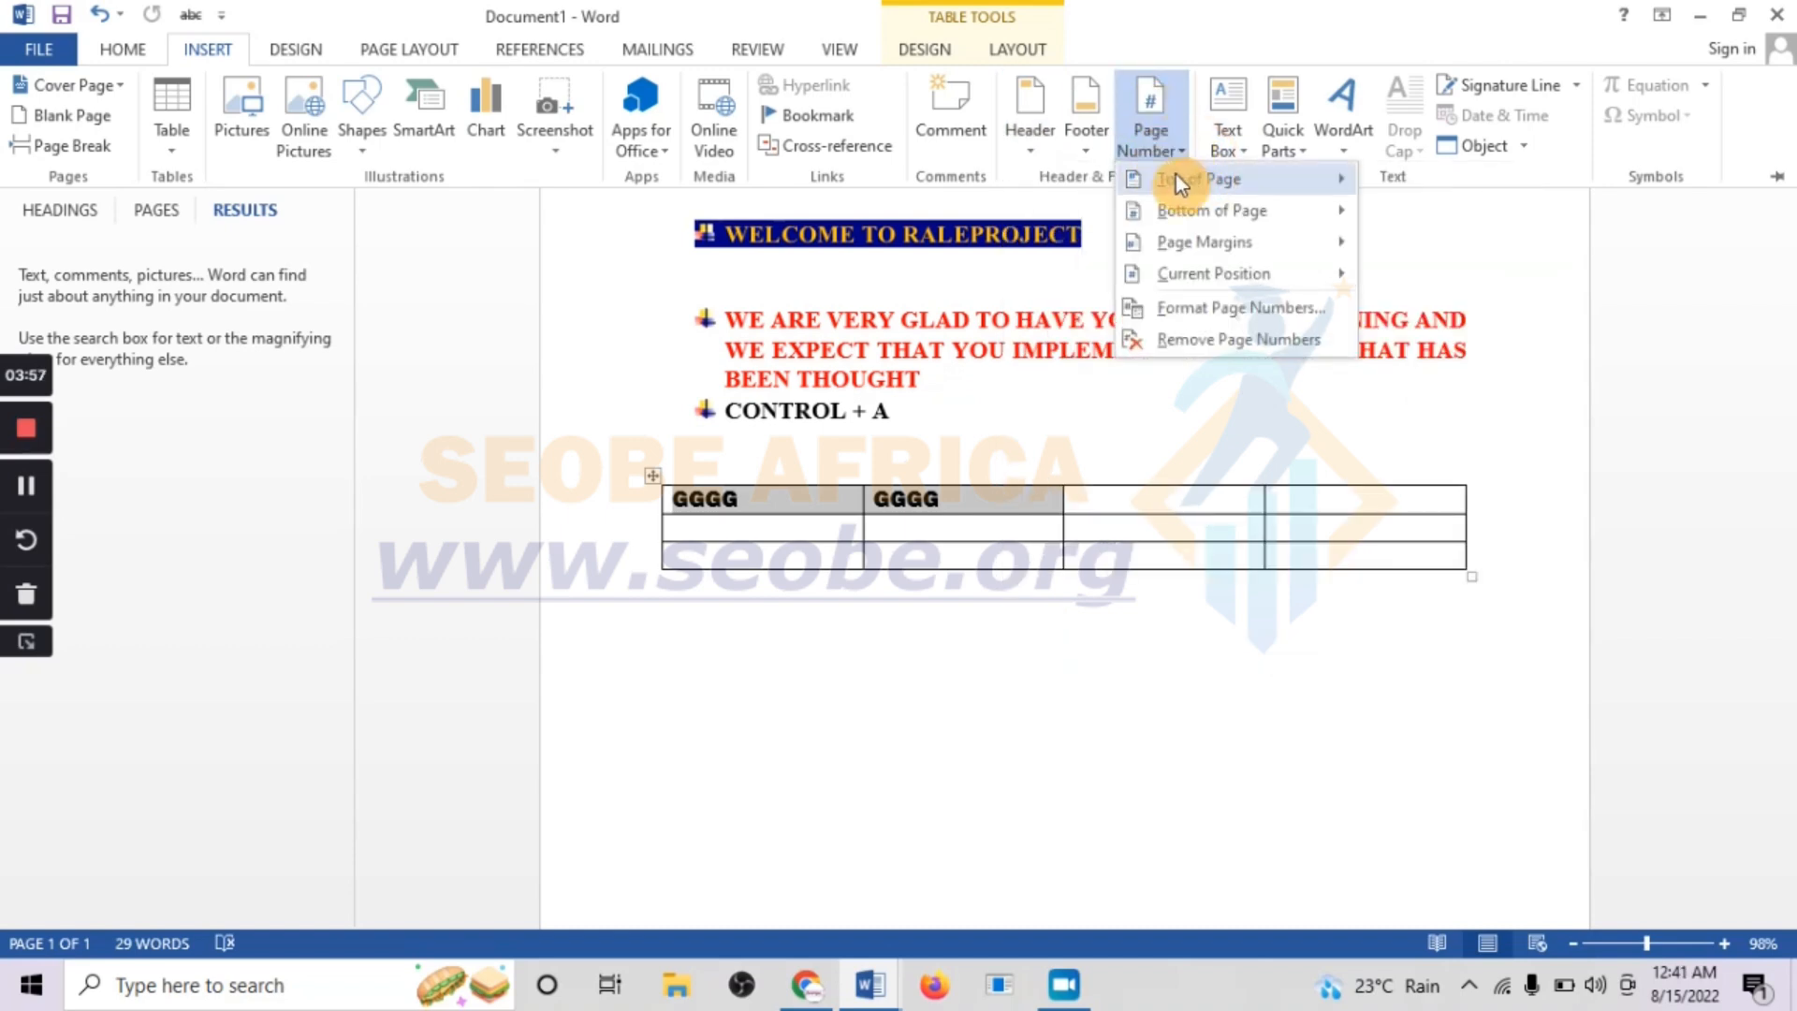
mouse_move(1183, 171)
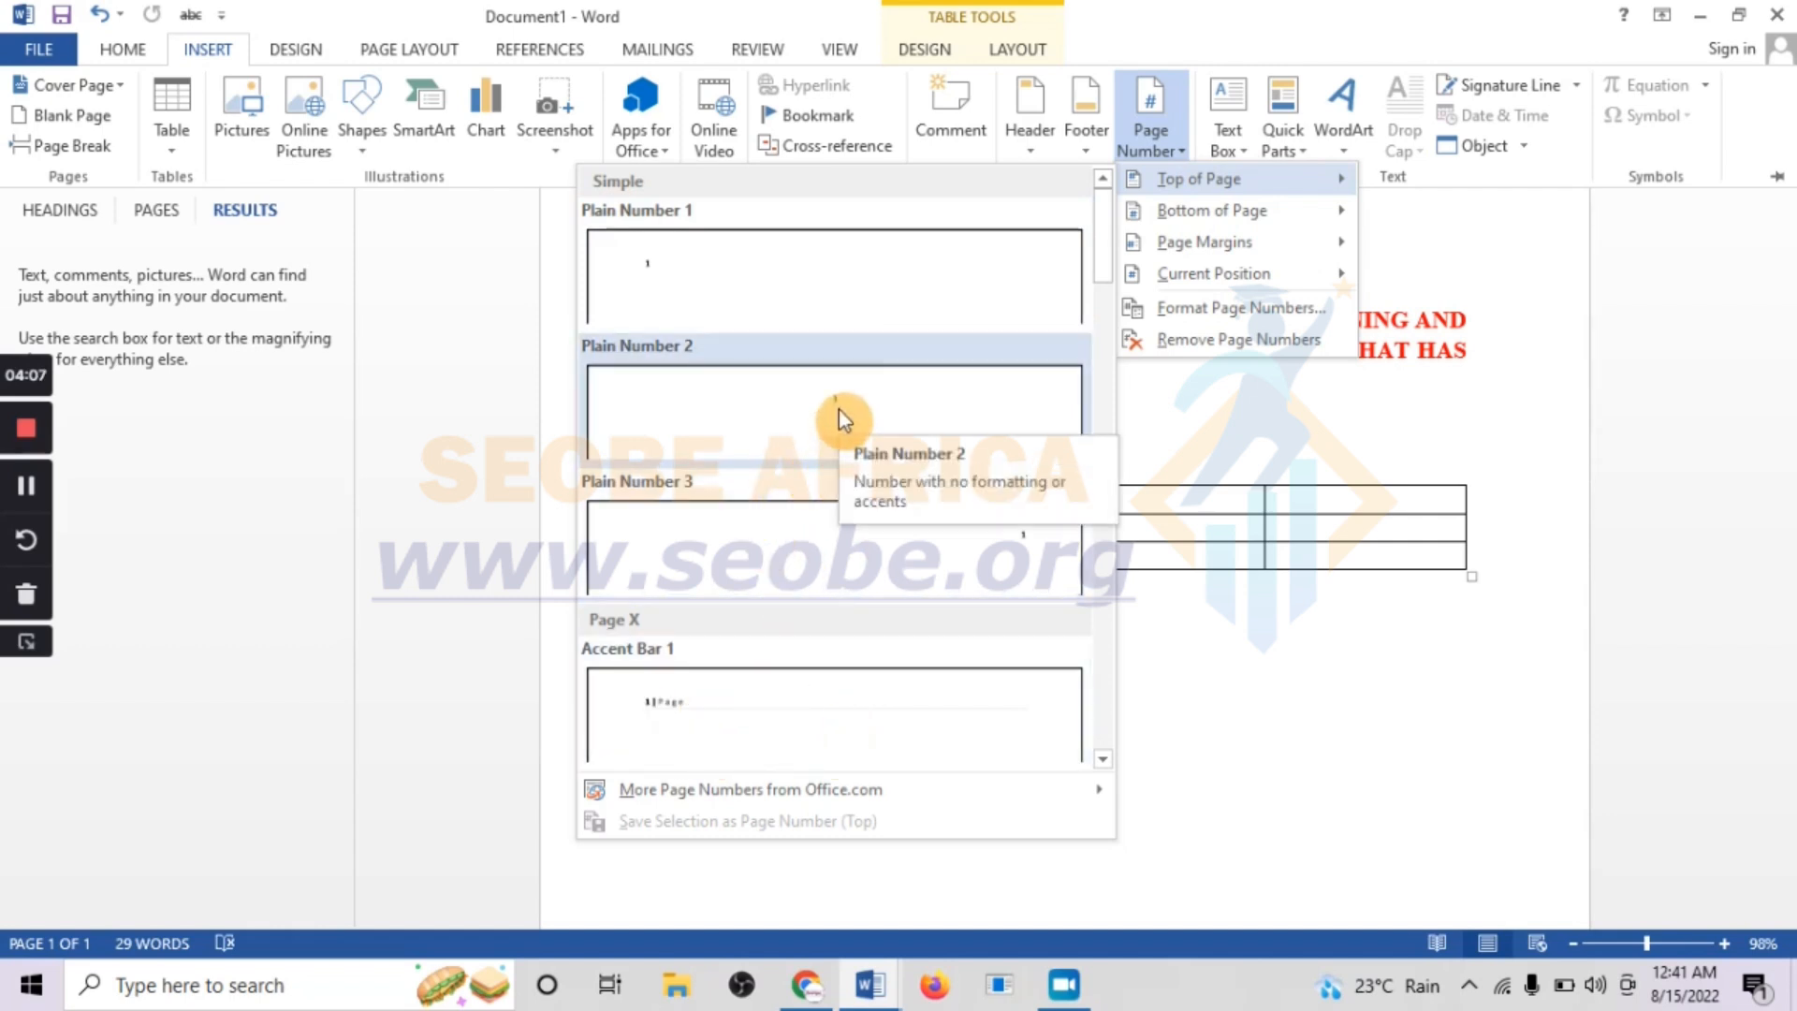
click(646, 273)
Check the page's footer and header areas and exit header and footer editing
scroll(1118, 779, down, 8)
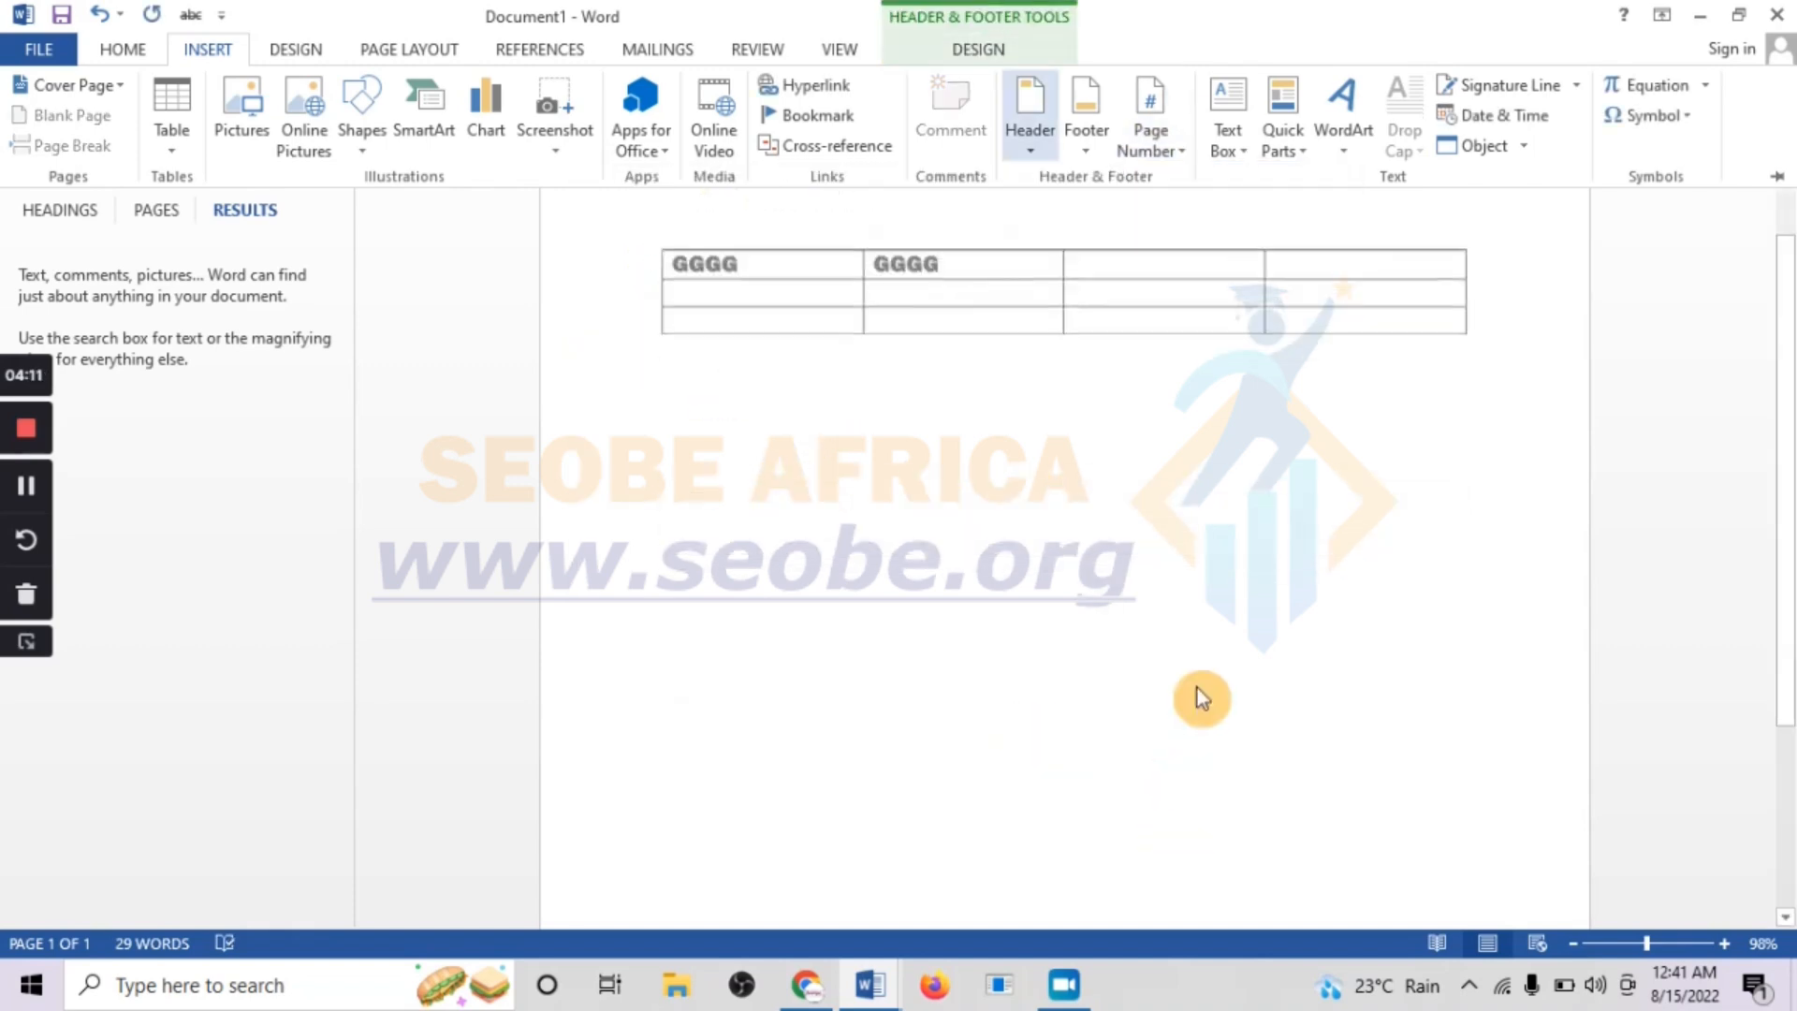
click(957, 700)
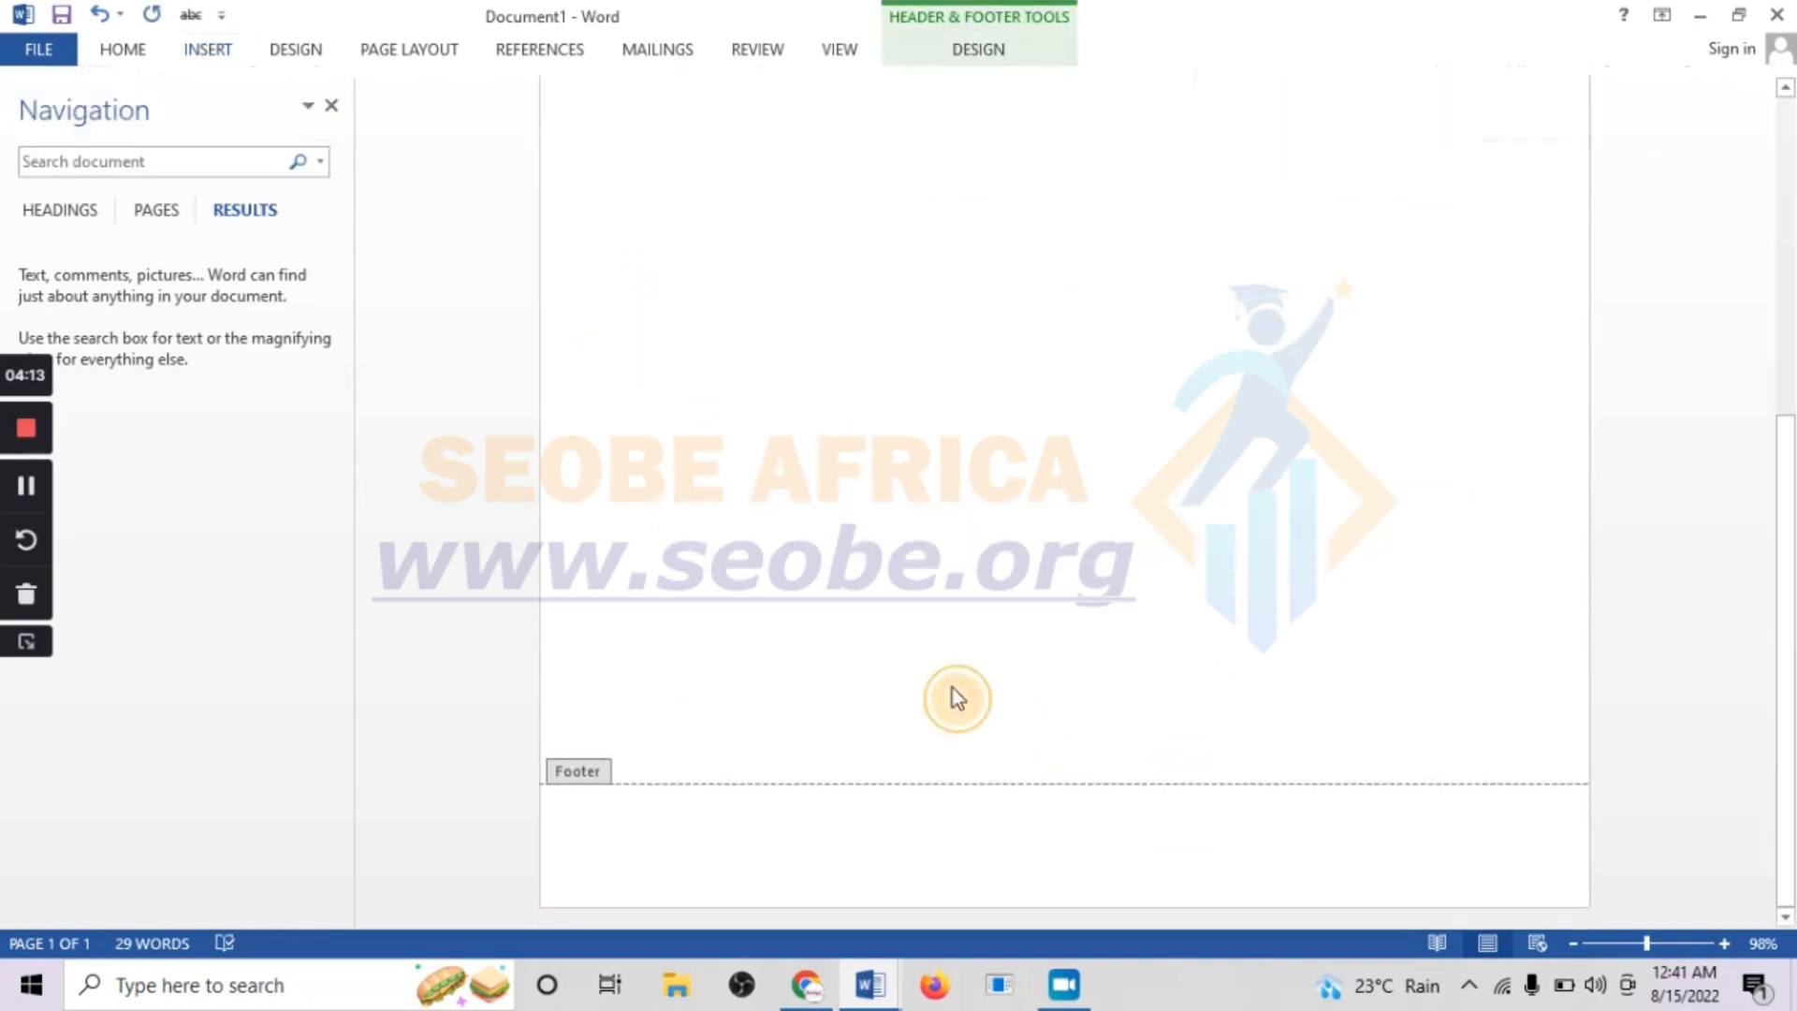
click(974, 13)
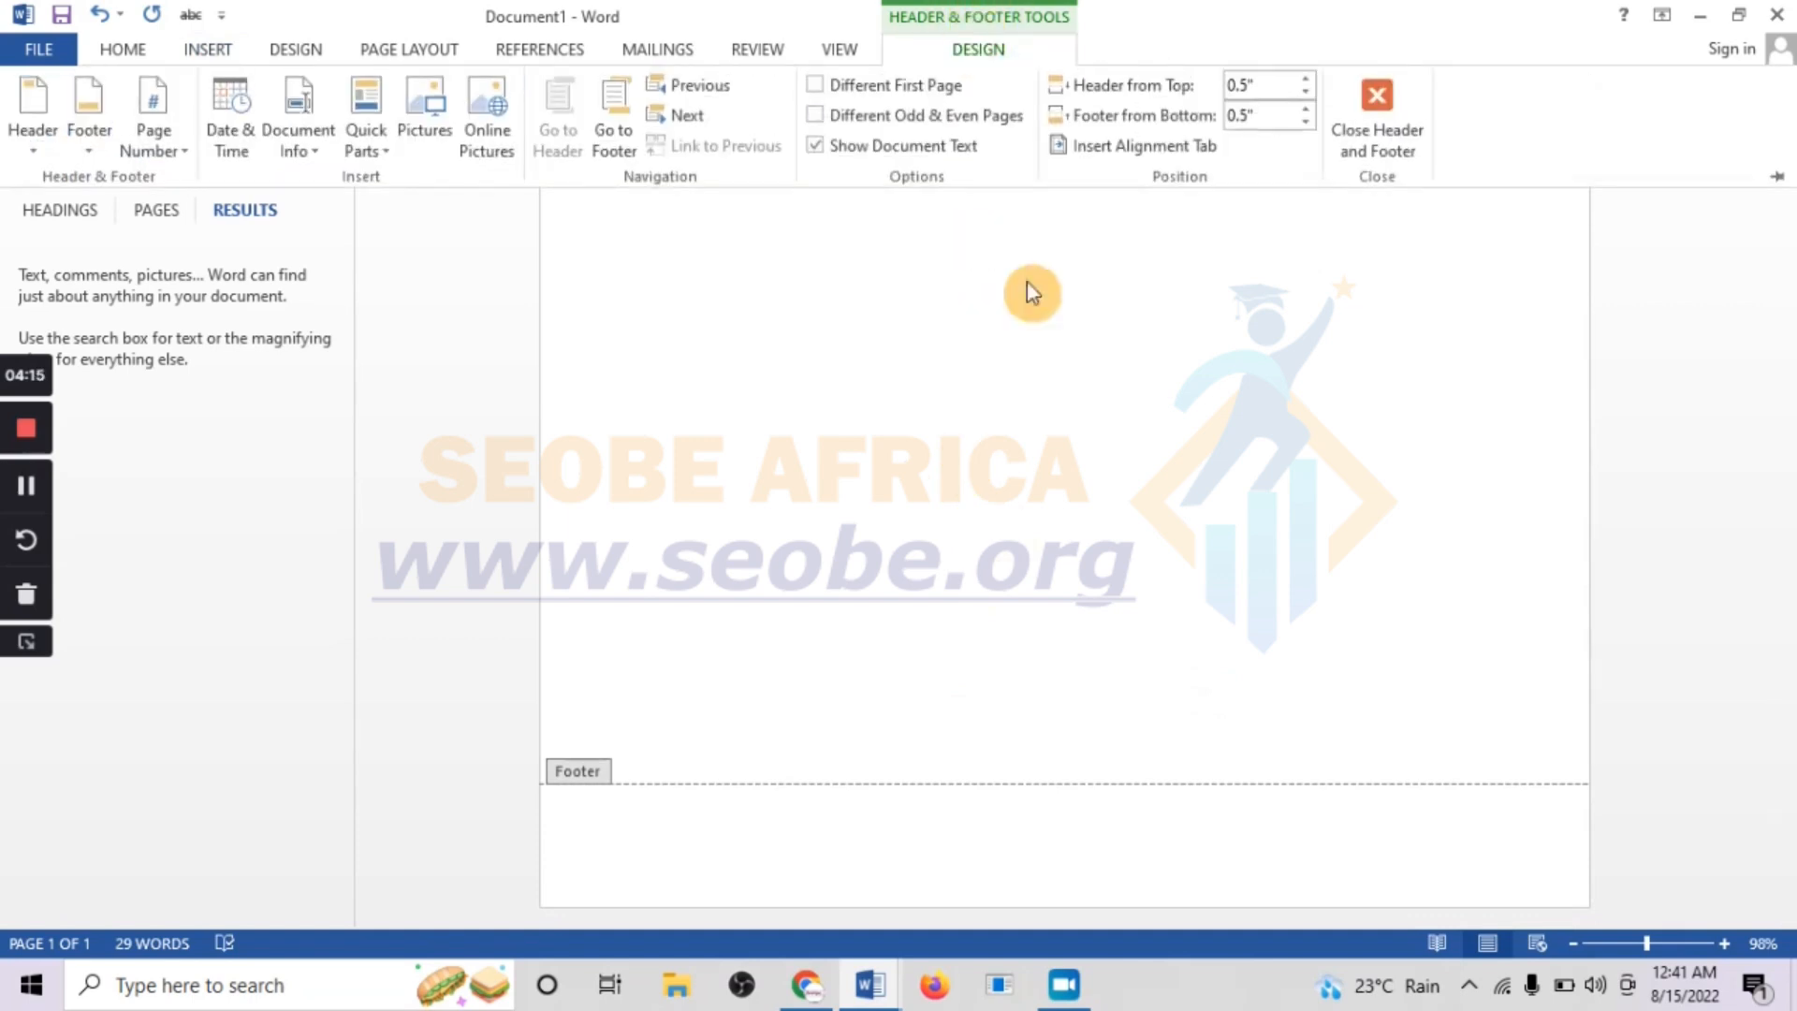
scroll(1067, 462, up, 8)
scroll(1067, 461, up, 2)
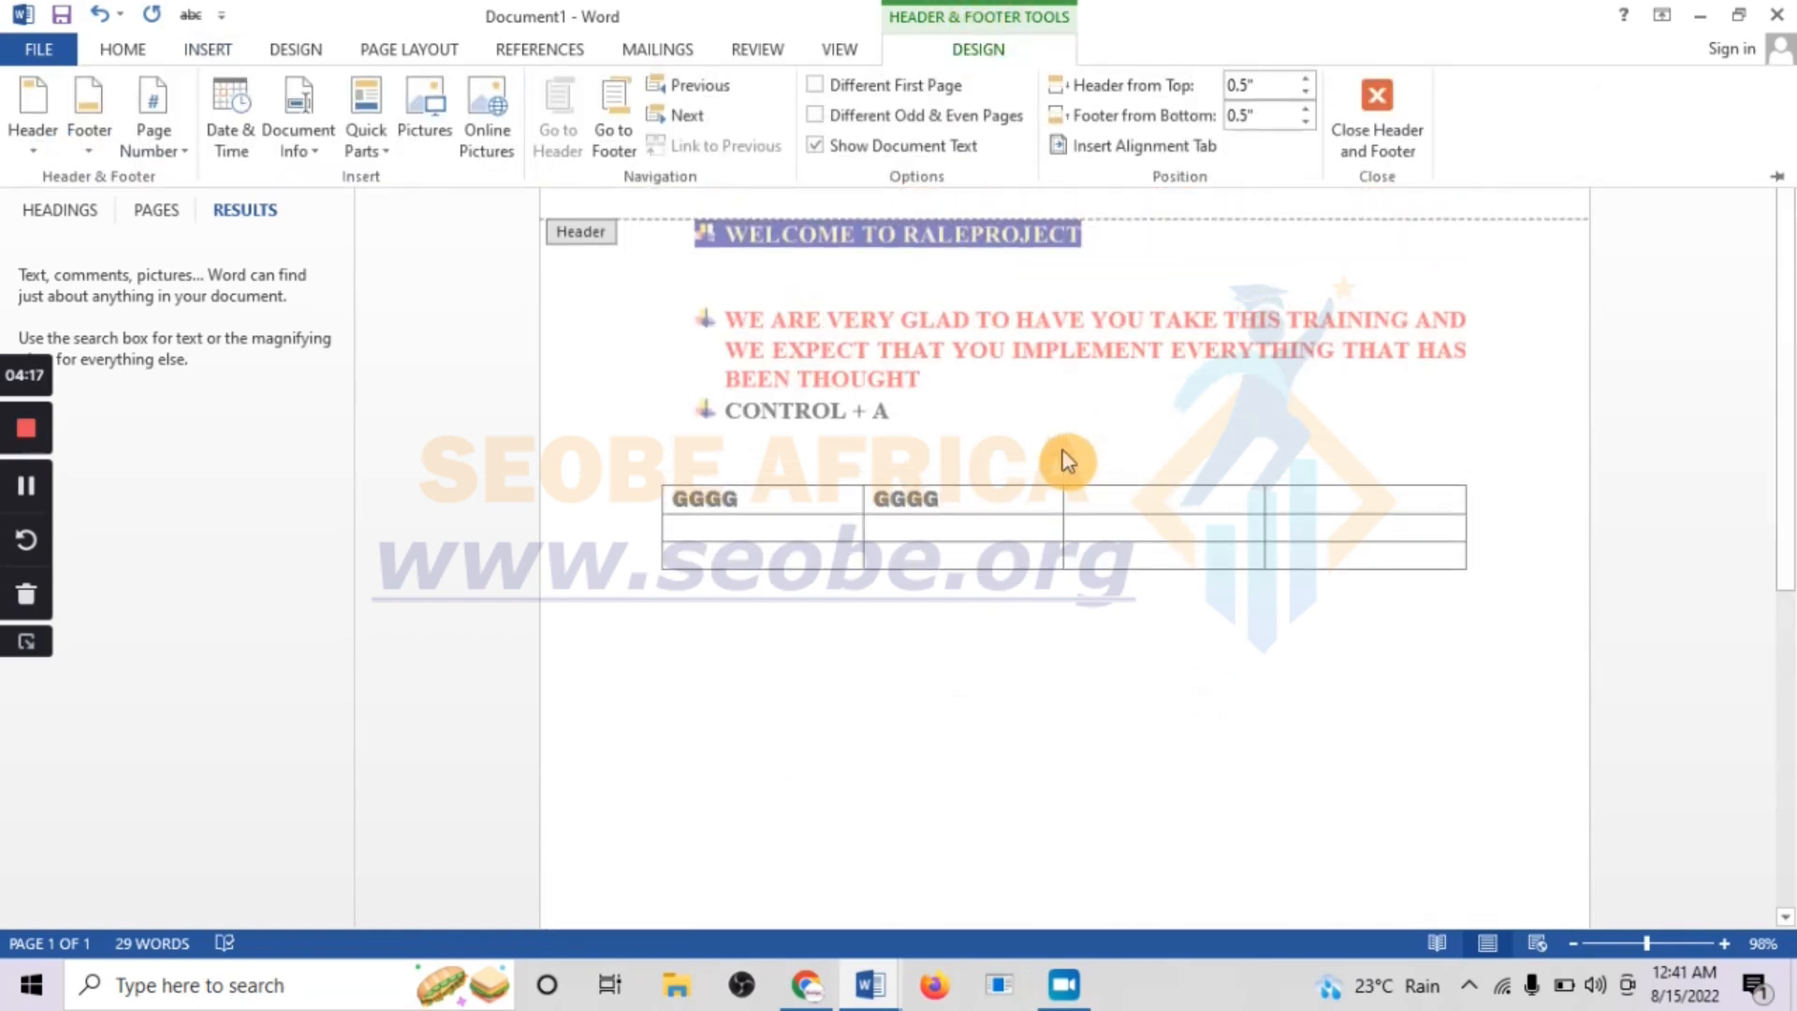
drag(1786, 291, 1781, 46)
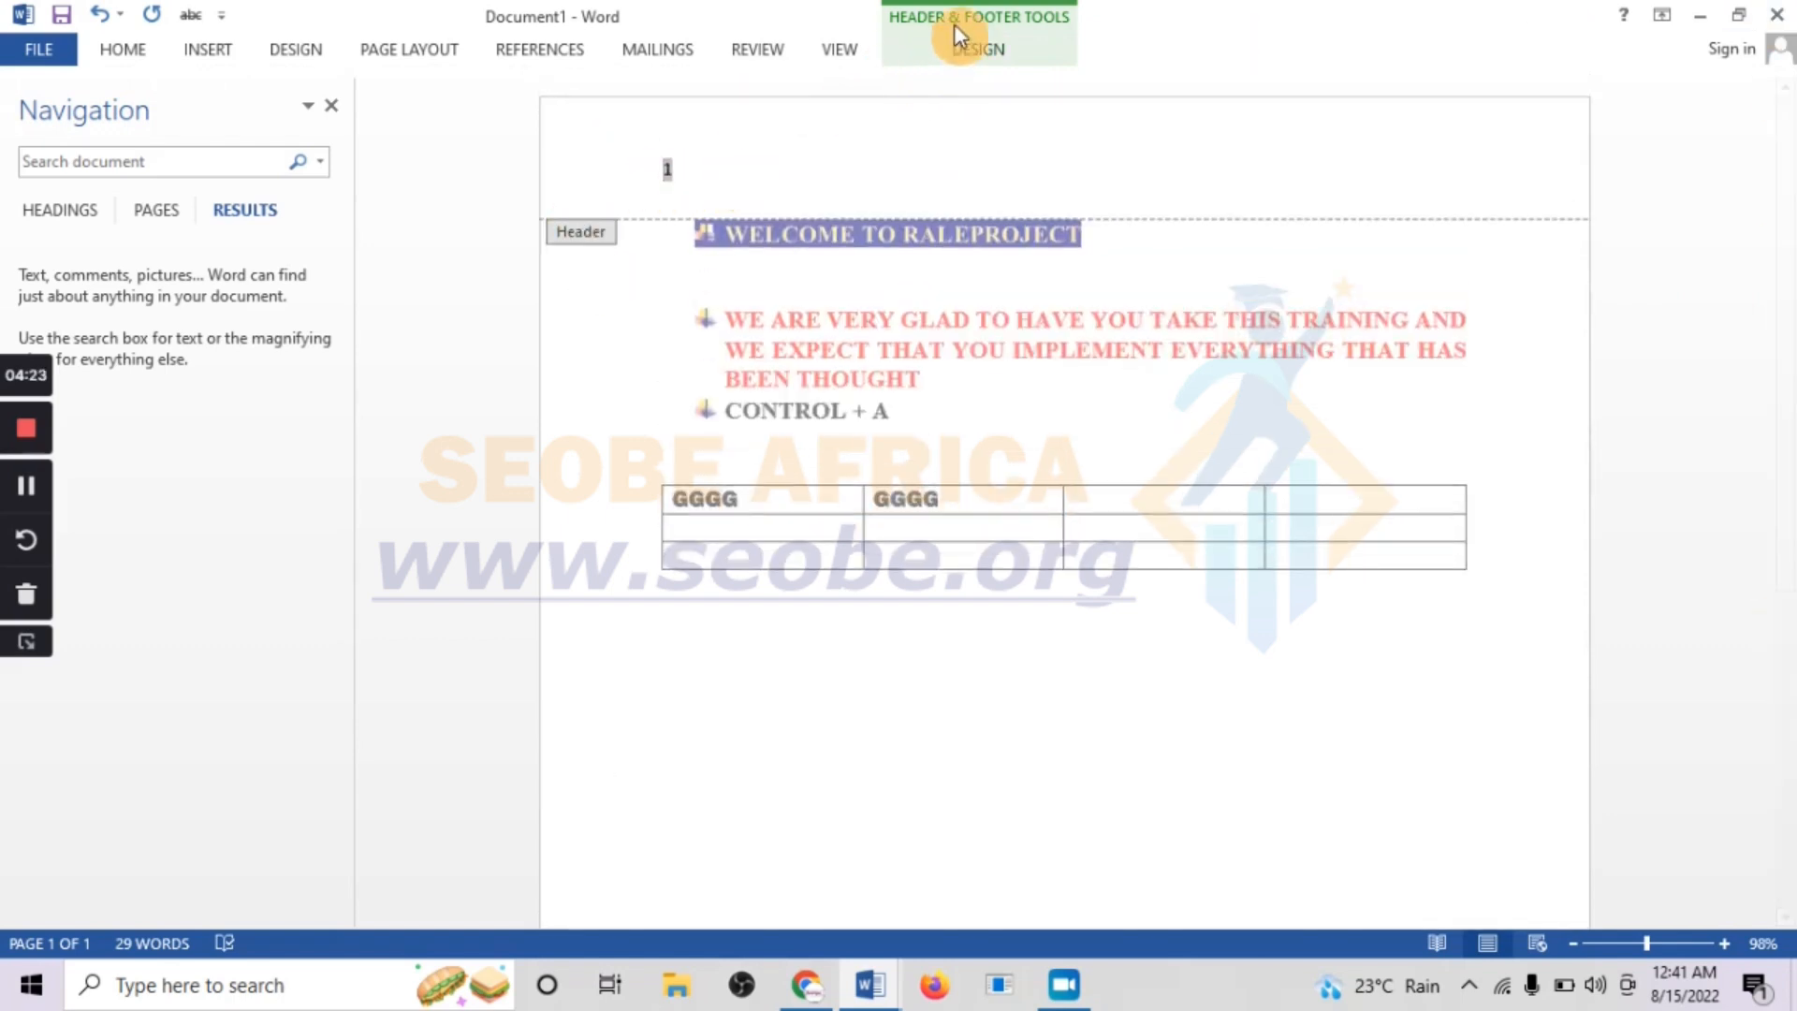
click(936, 42)
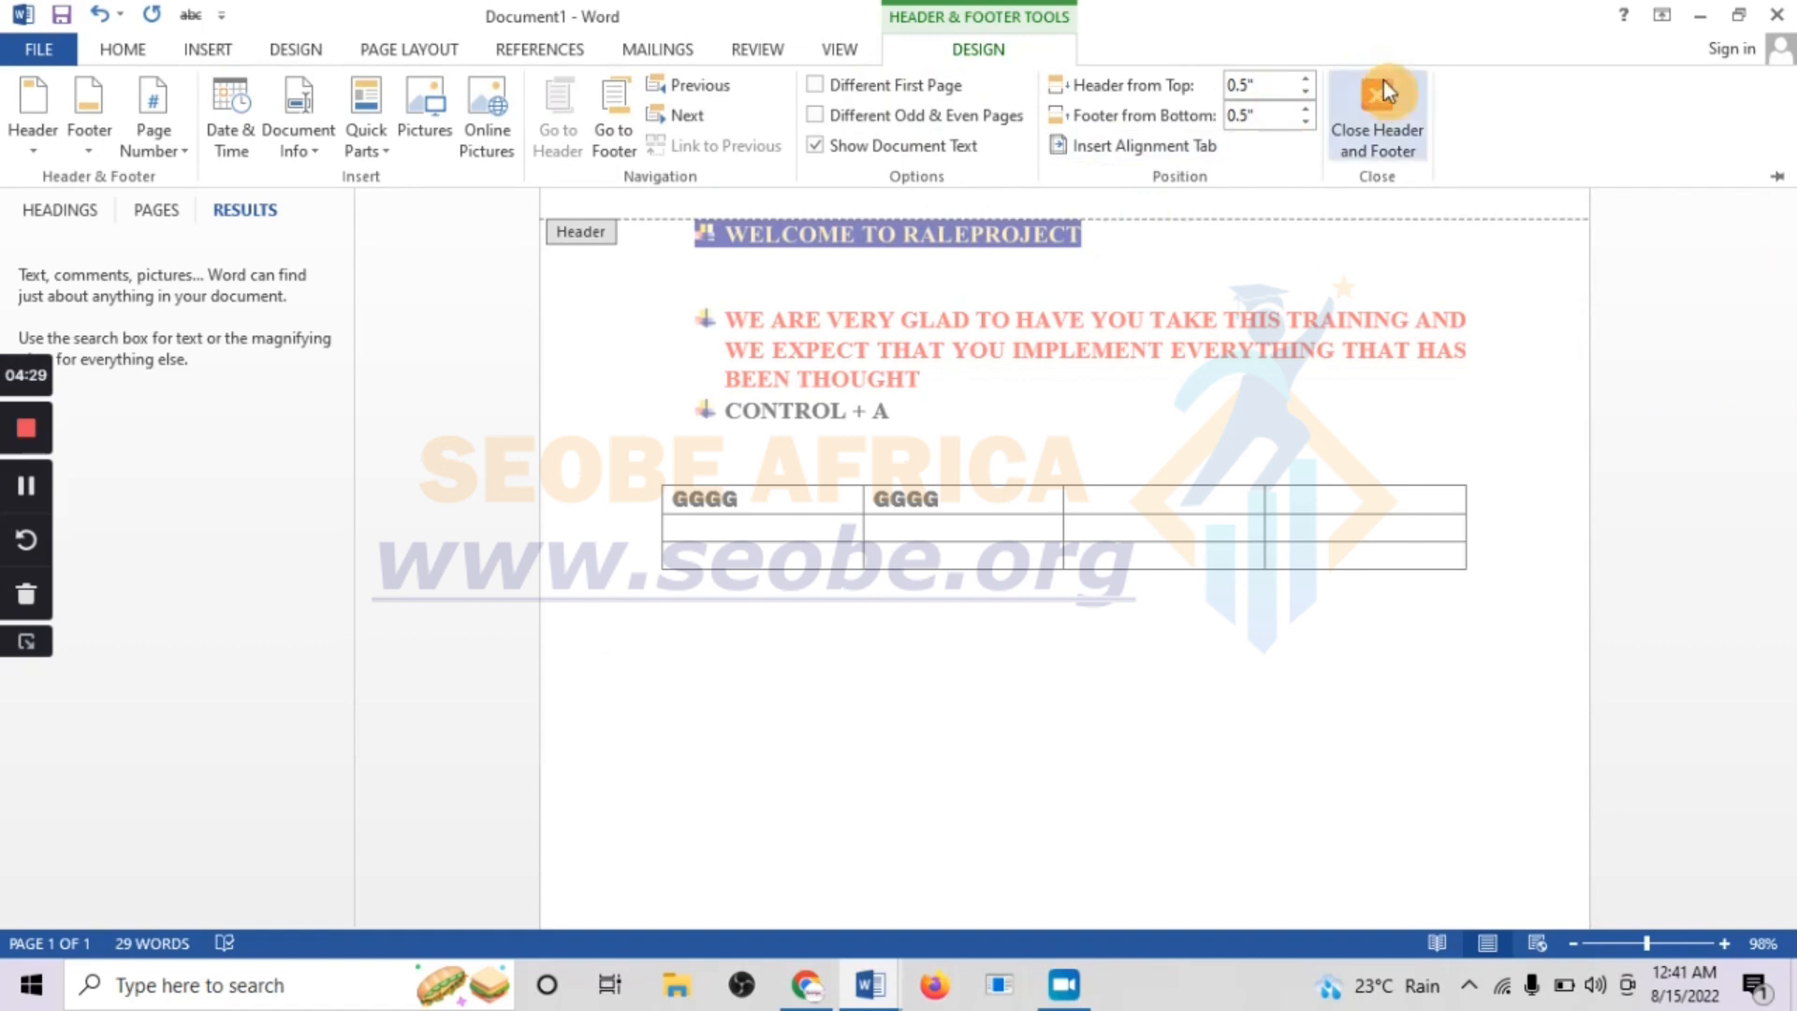
click(1377, 117)
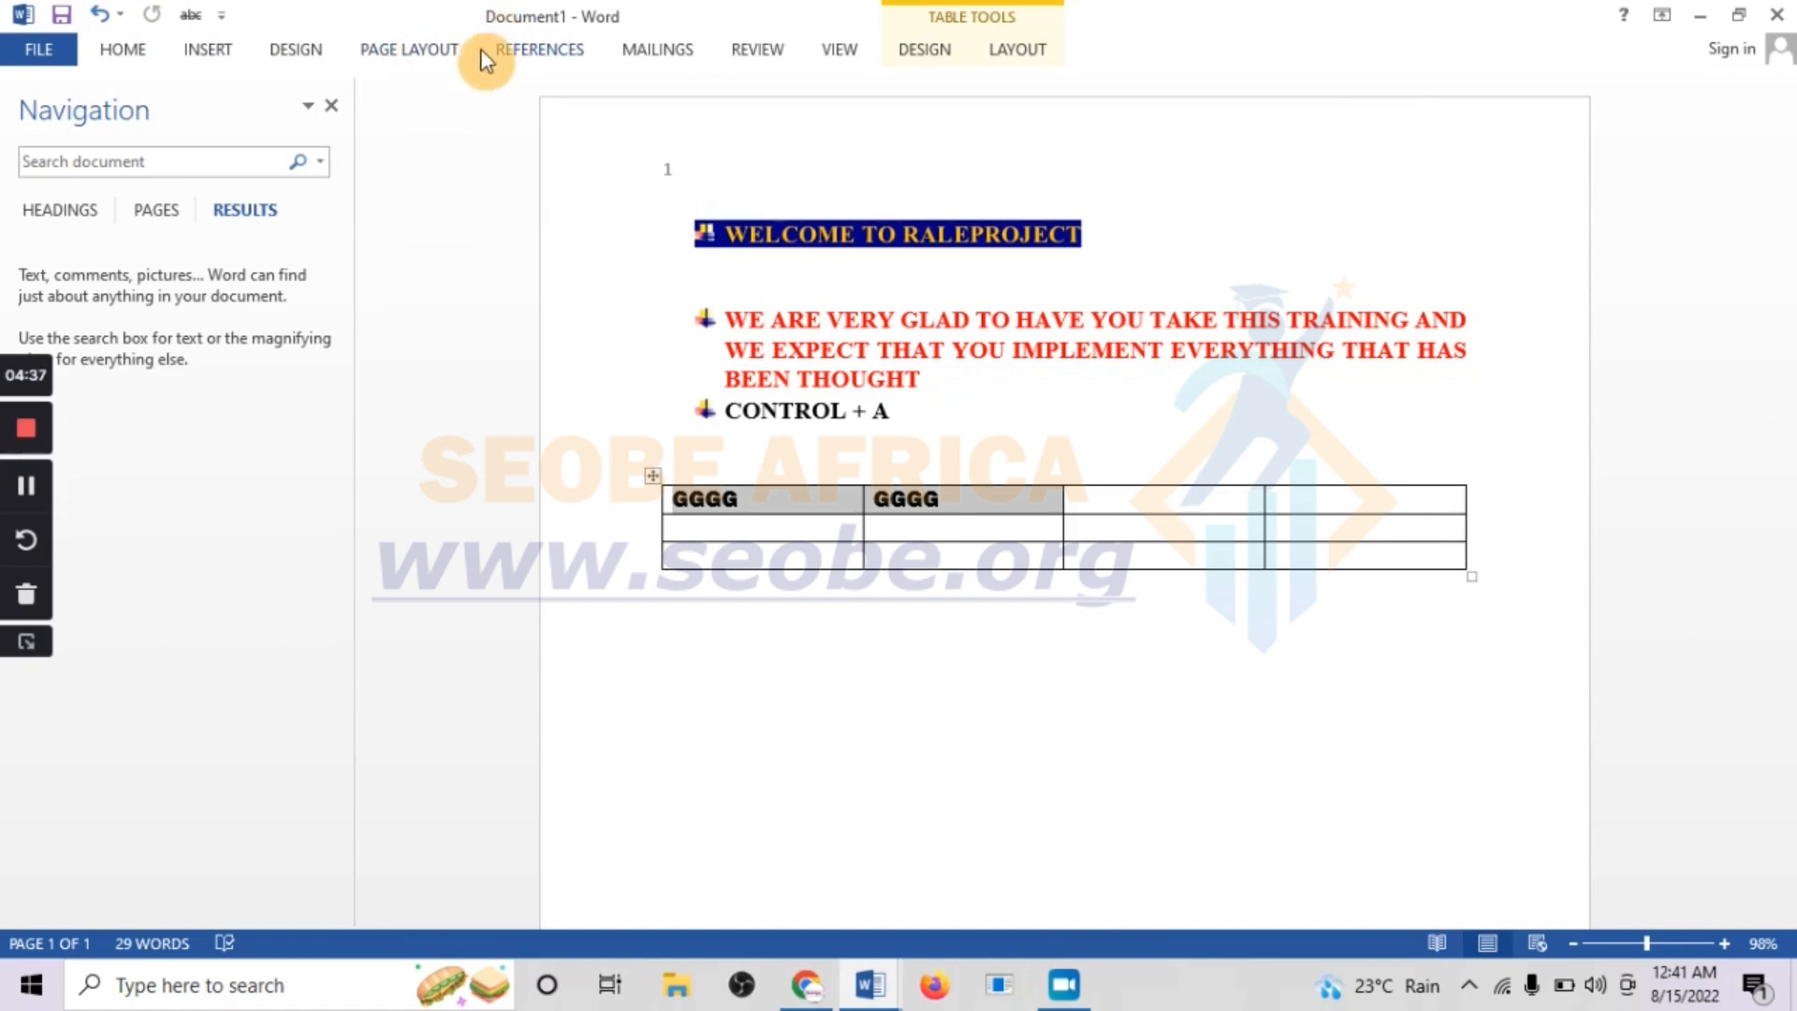
Try to insert a Simple Text Box while the table cells are still selected
click(203, 54)
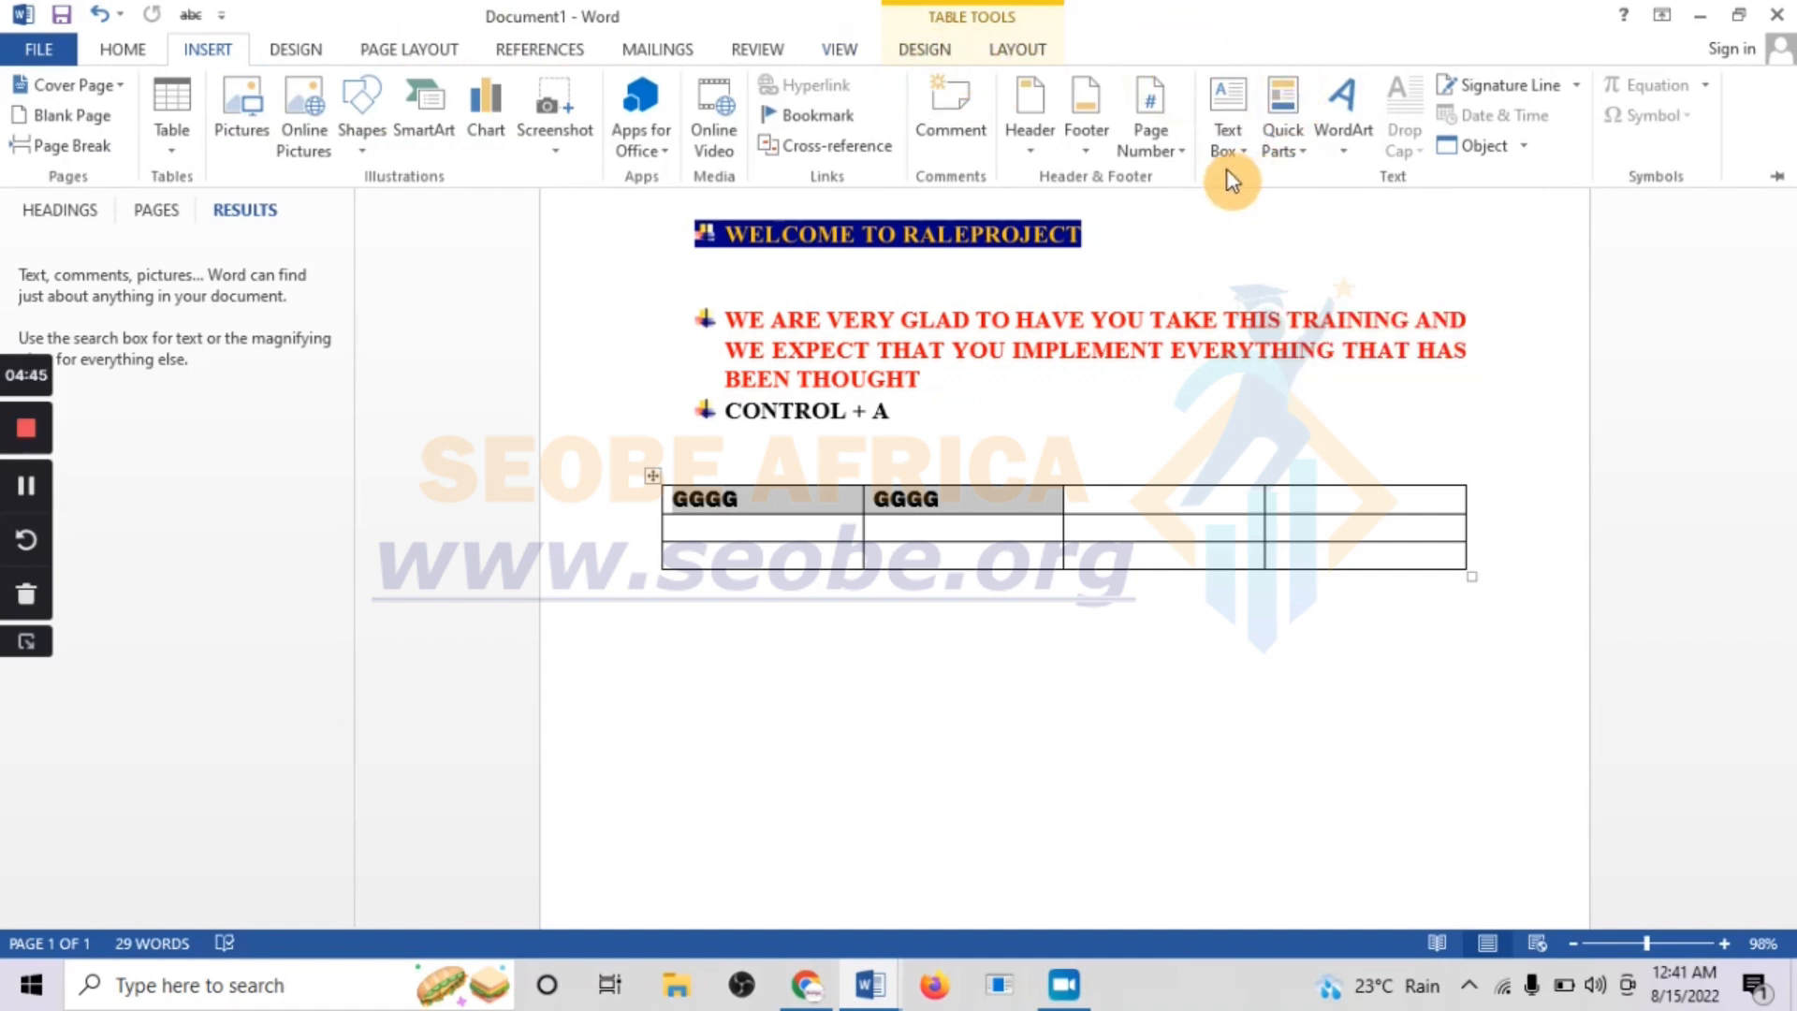
click(1222, 122)
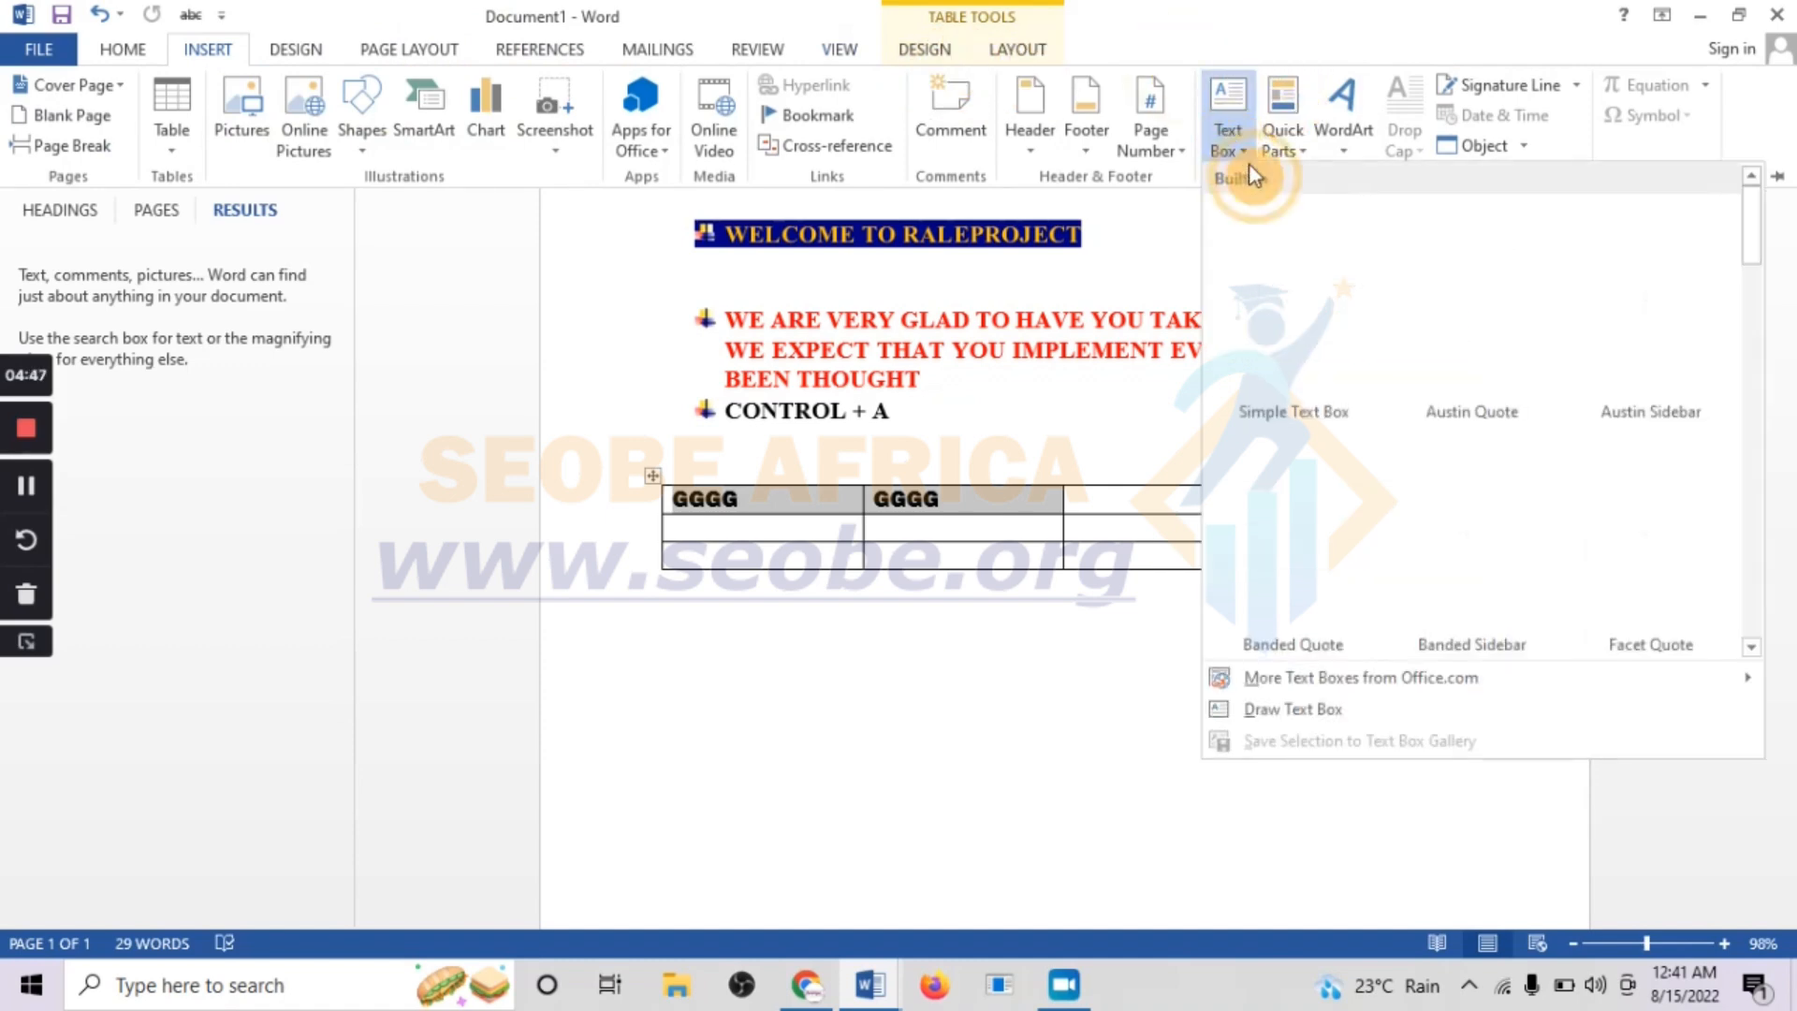
click(1301, 319)
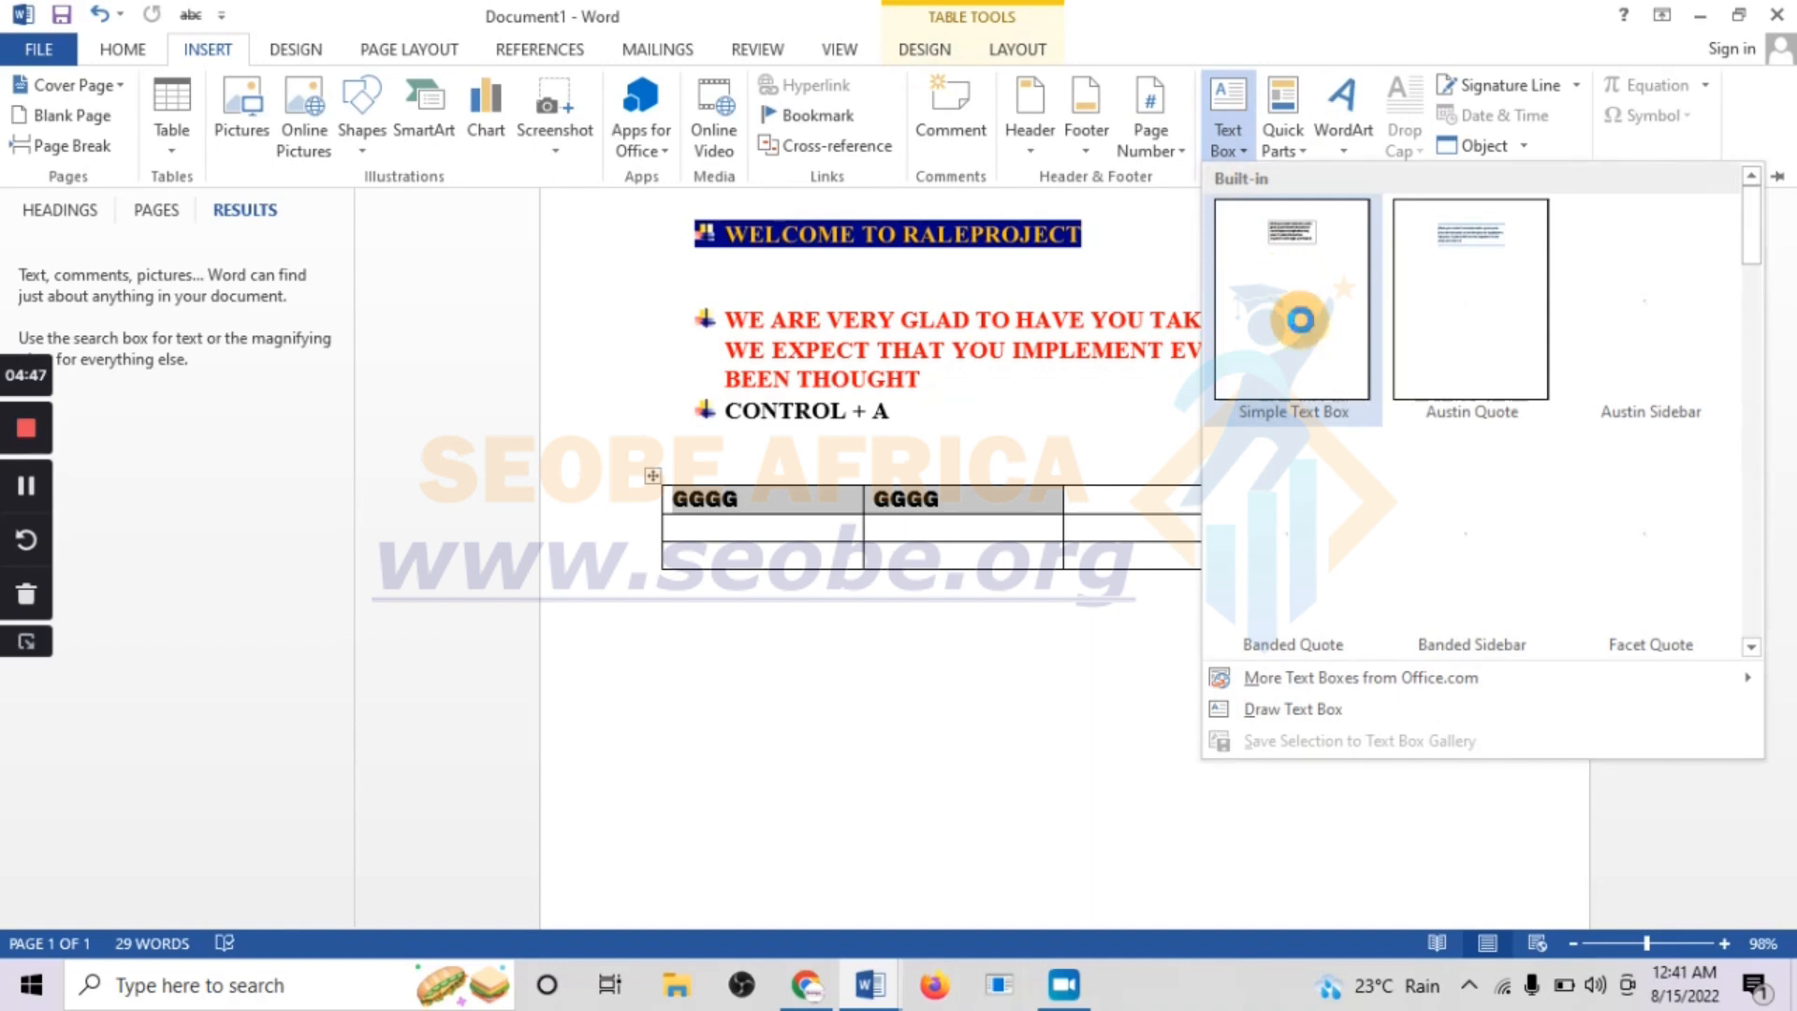
click(1304, 234)
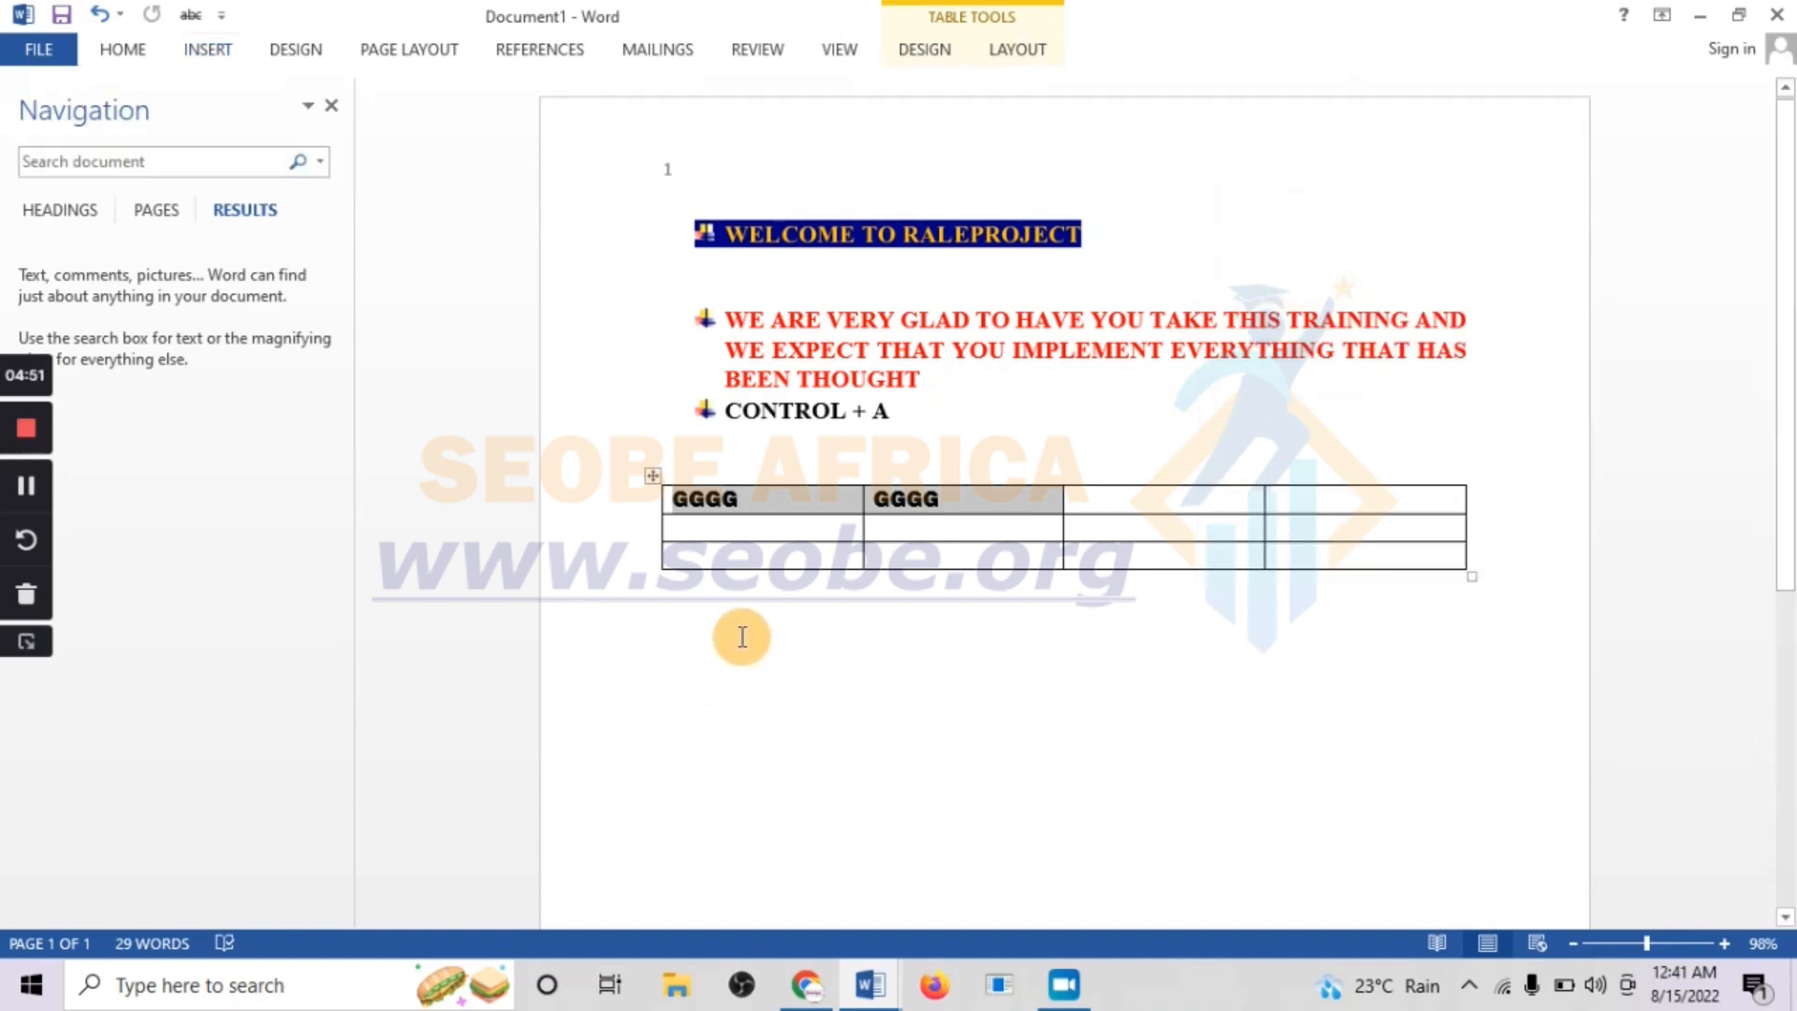
Insert a Simple Text Box at the empty paragraph below the table
click(742, 746)
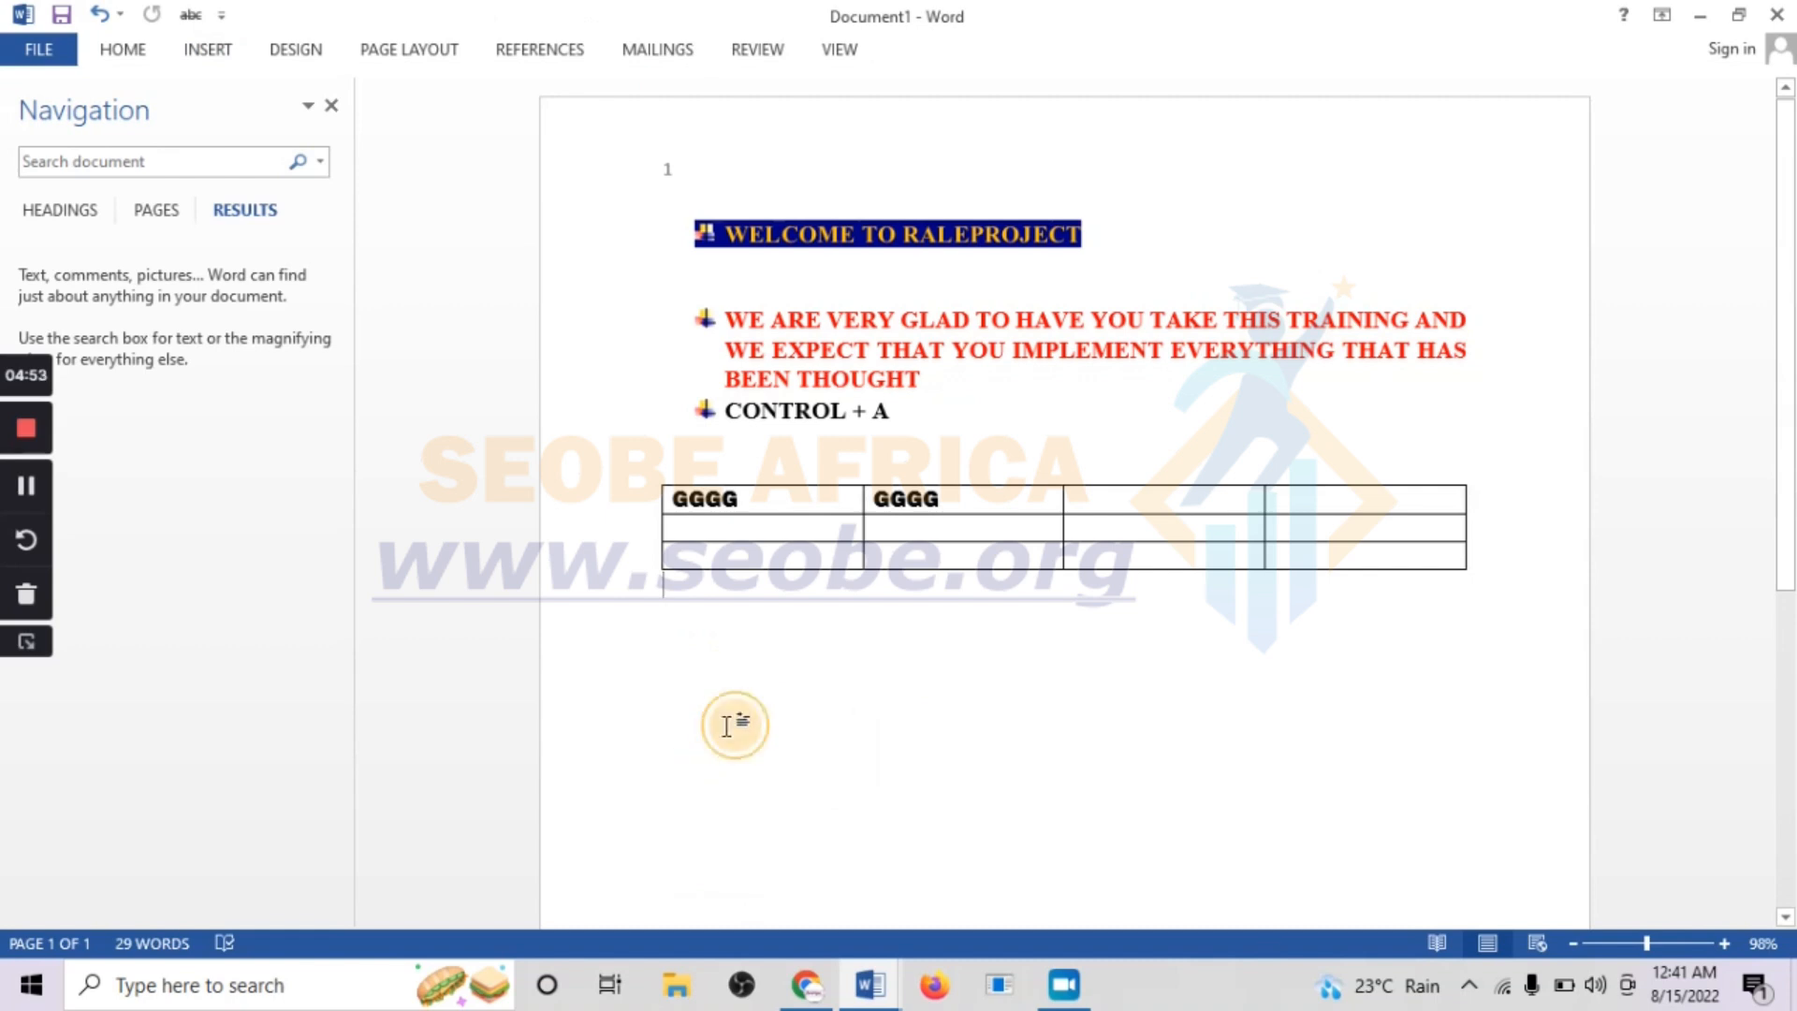
click(209, 47)
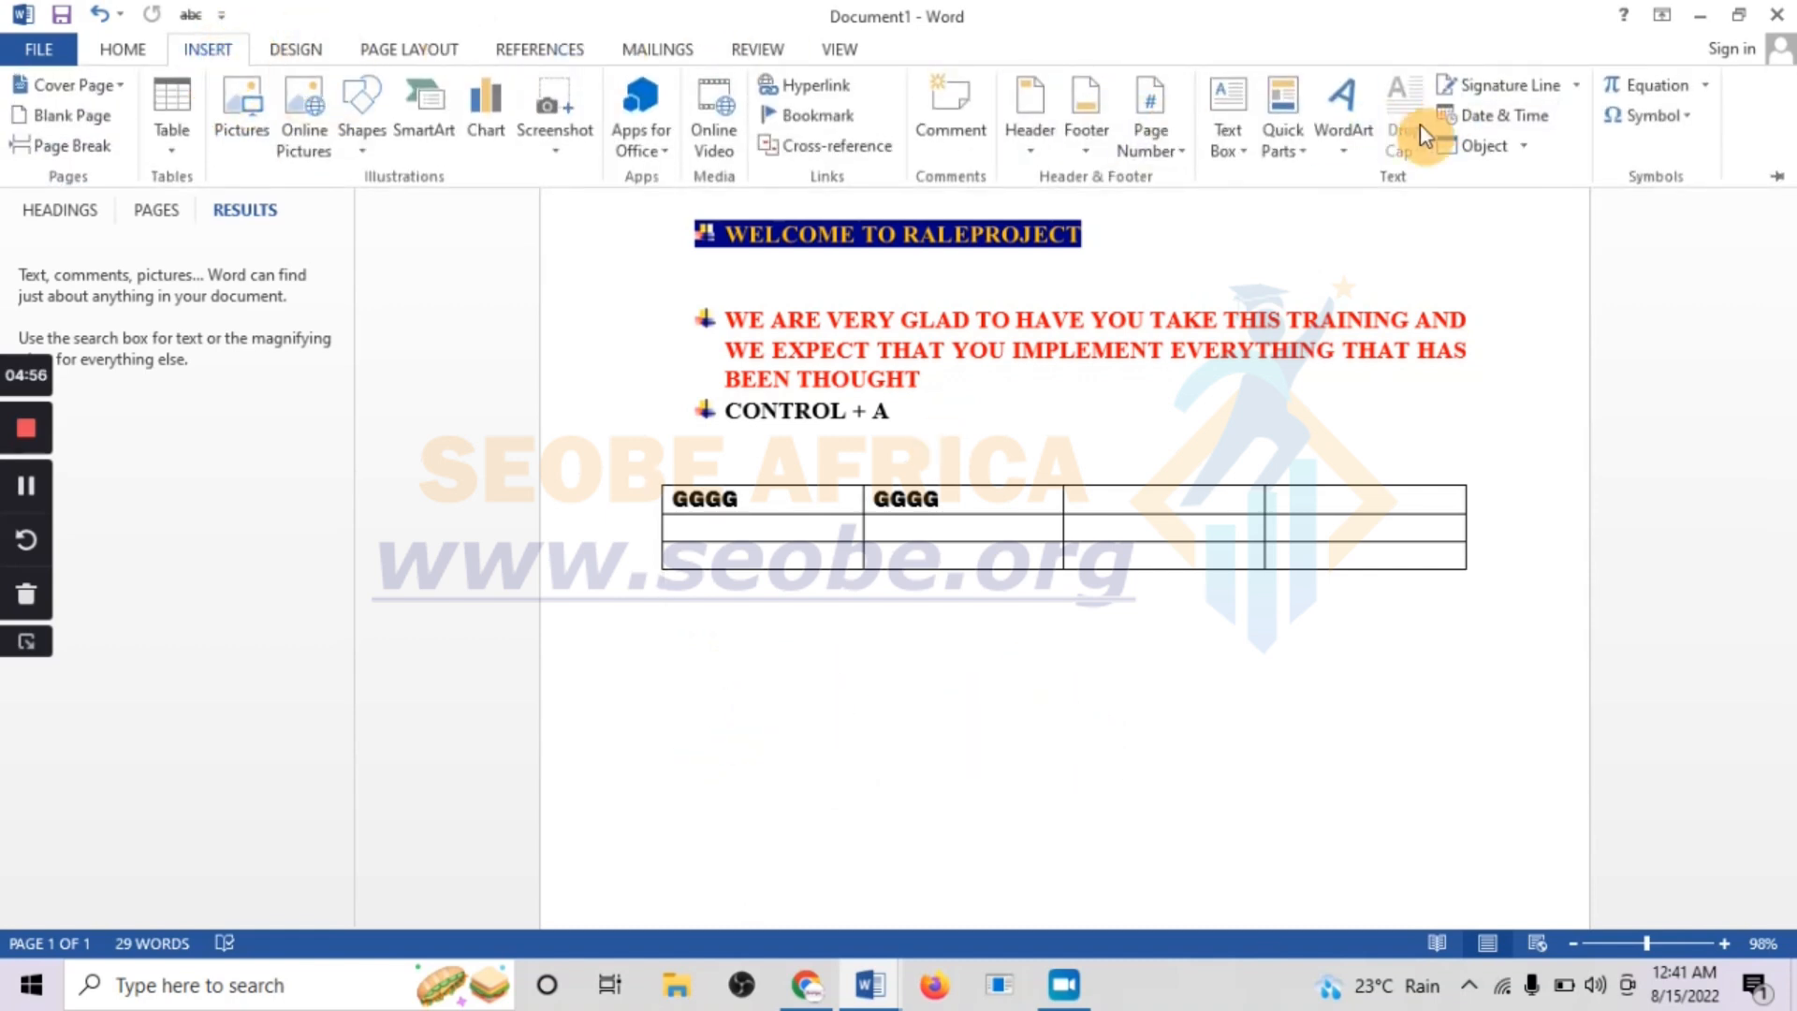
click(1226, 132)
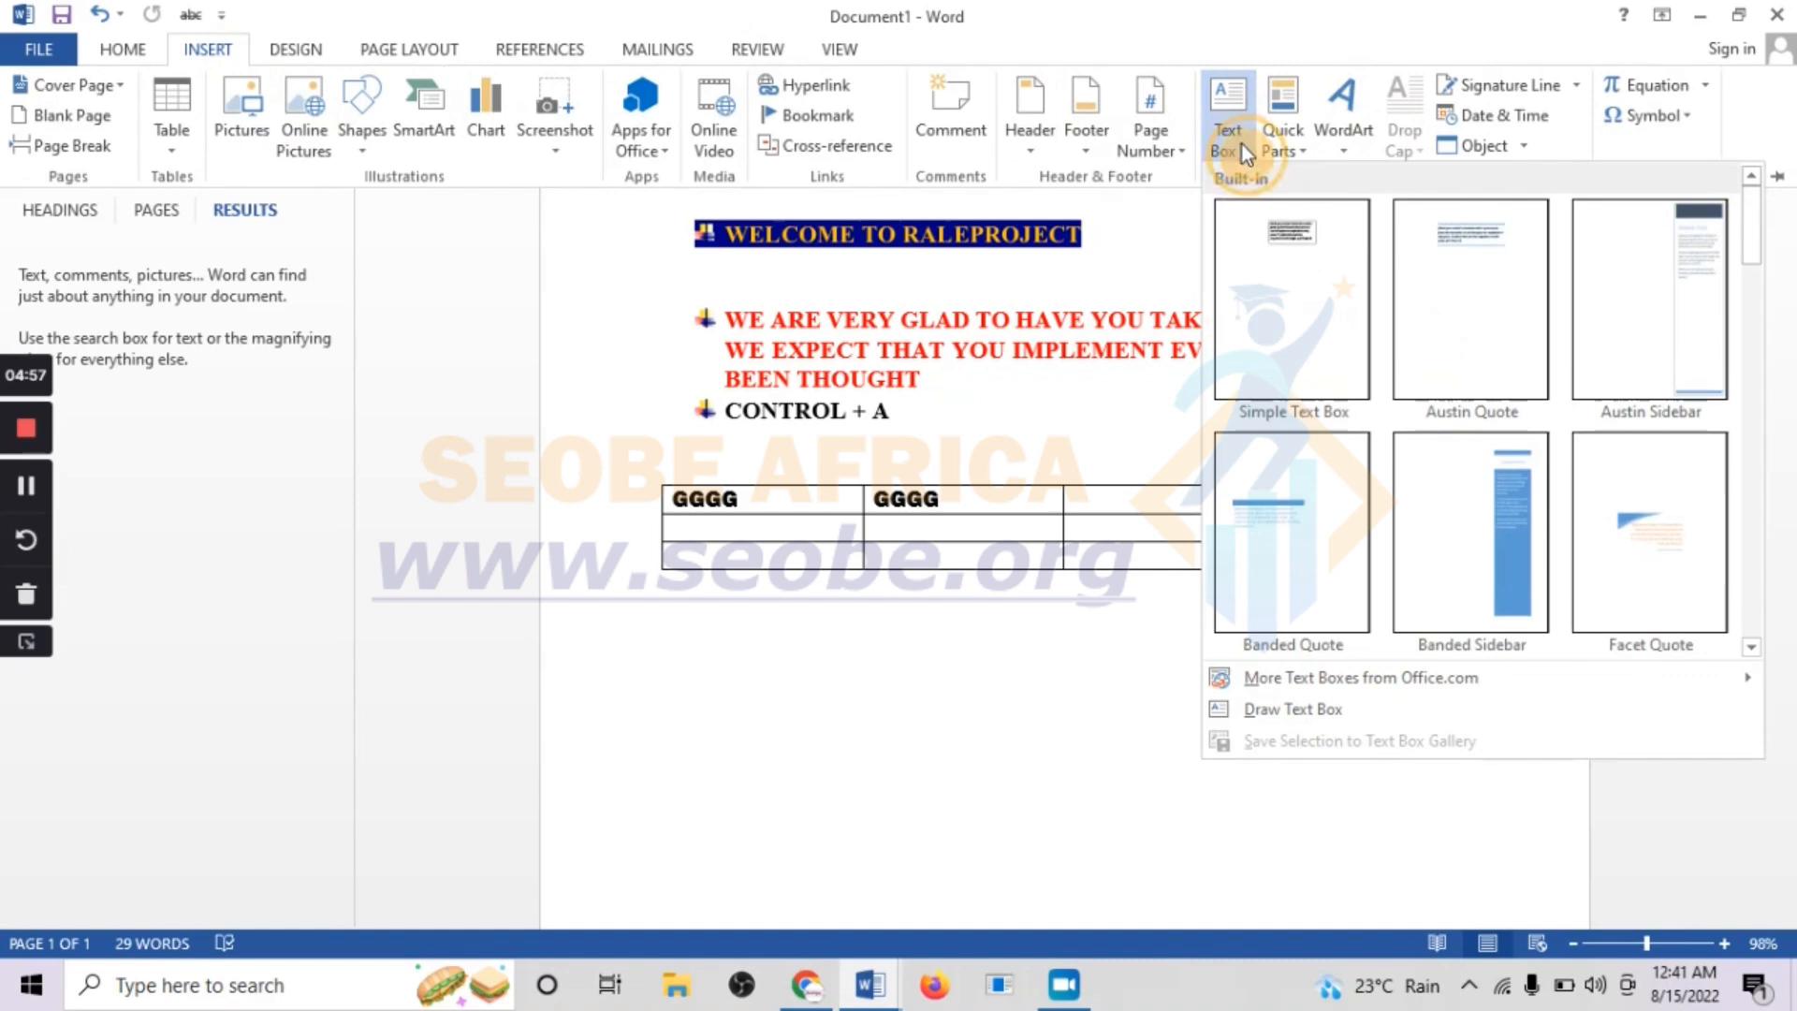
click(1322, 257)
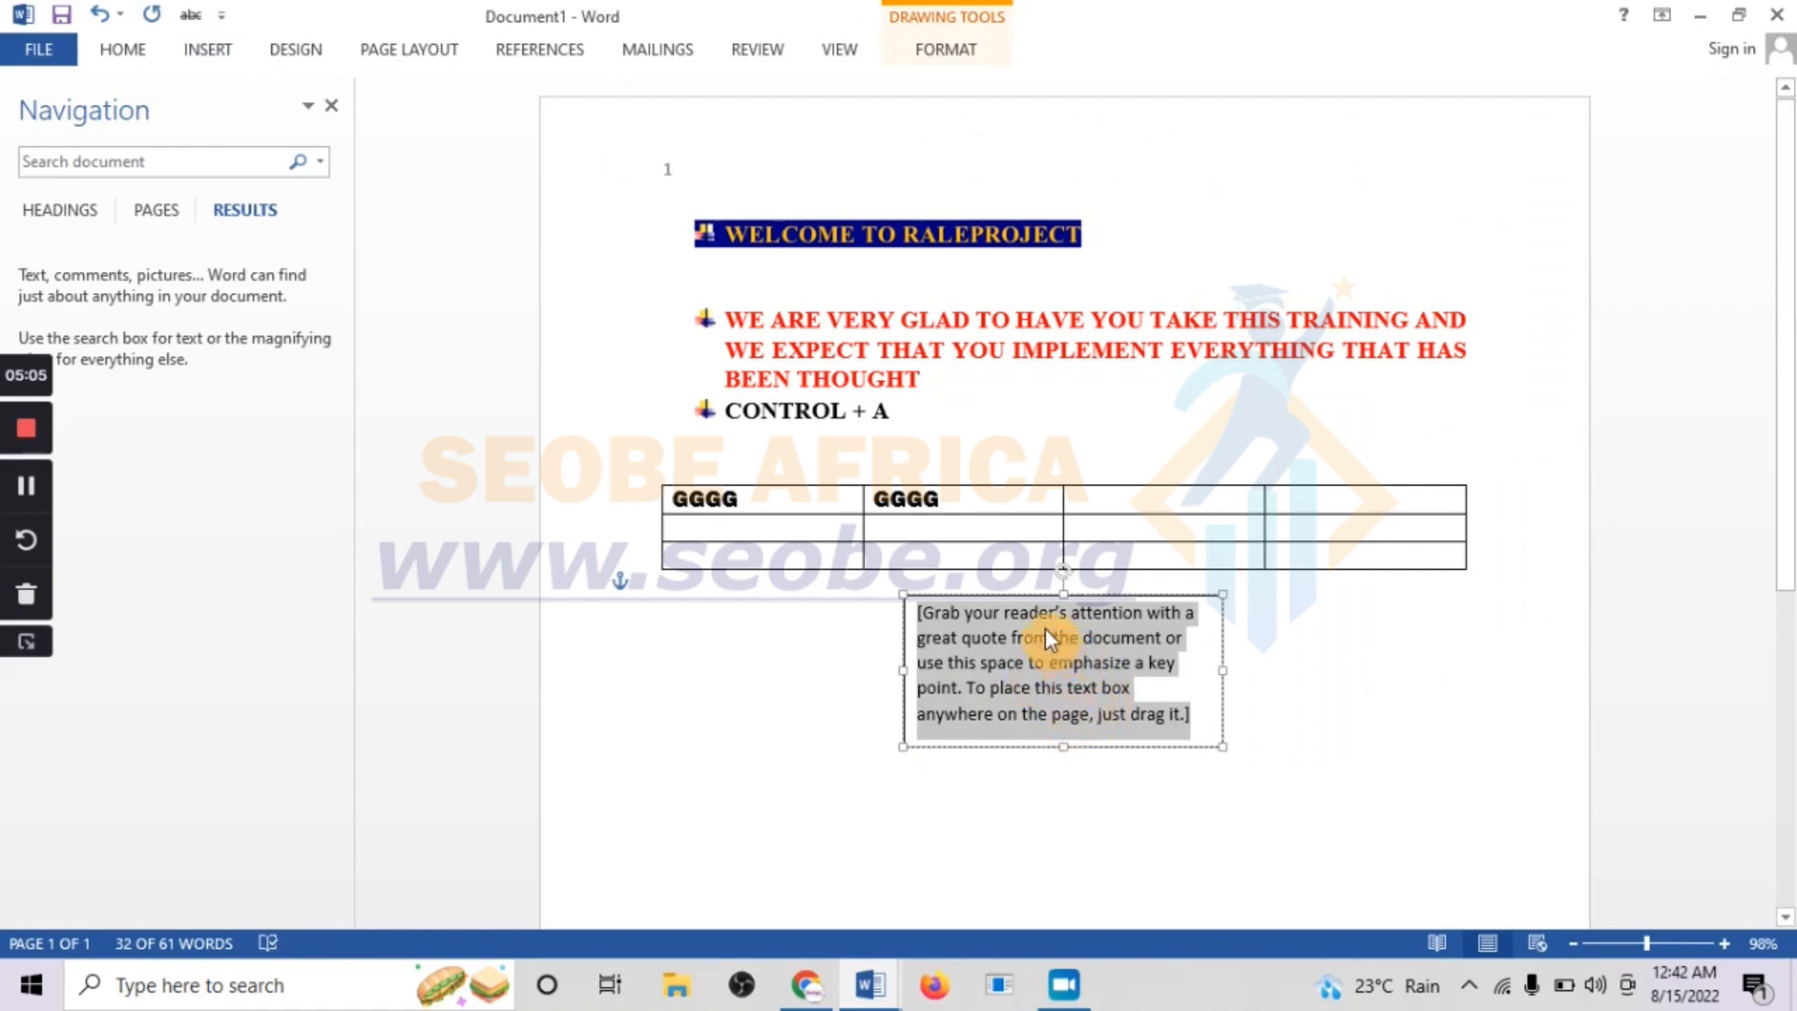
Replace the text box's placeholder with the two lines "Hhhhhhhh" and "gggggggg", and move the box slightly lower
text(hhhhhhhh)
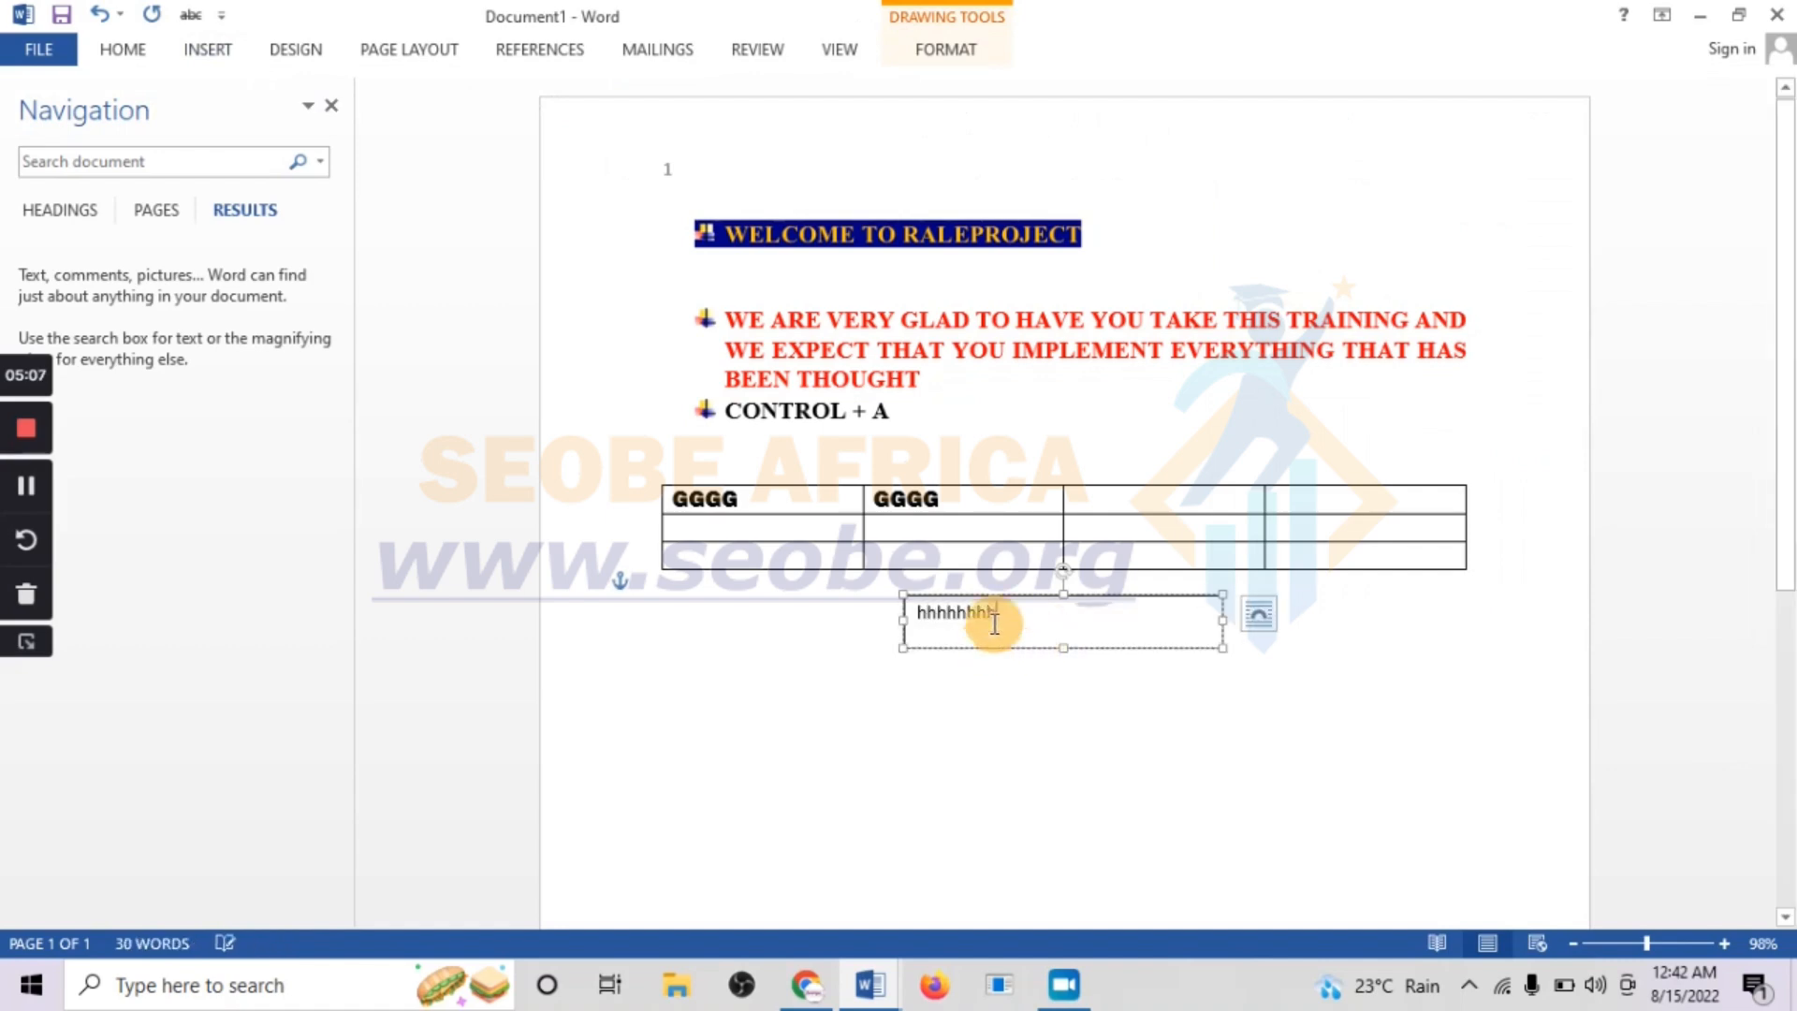
key(Return)
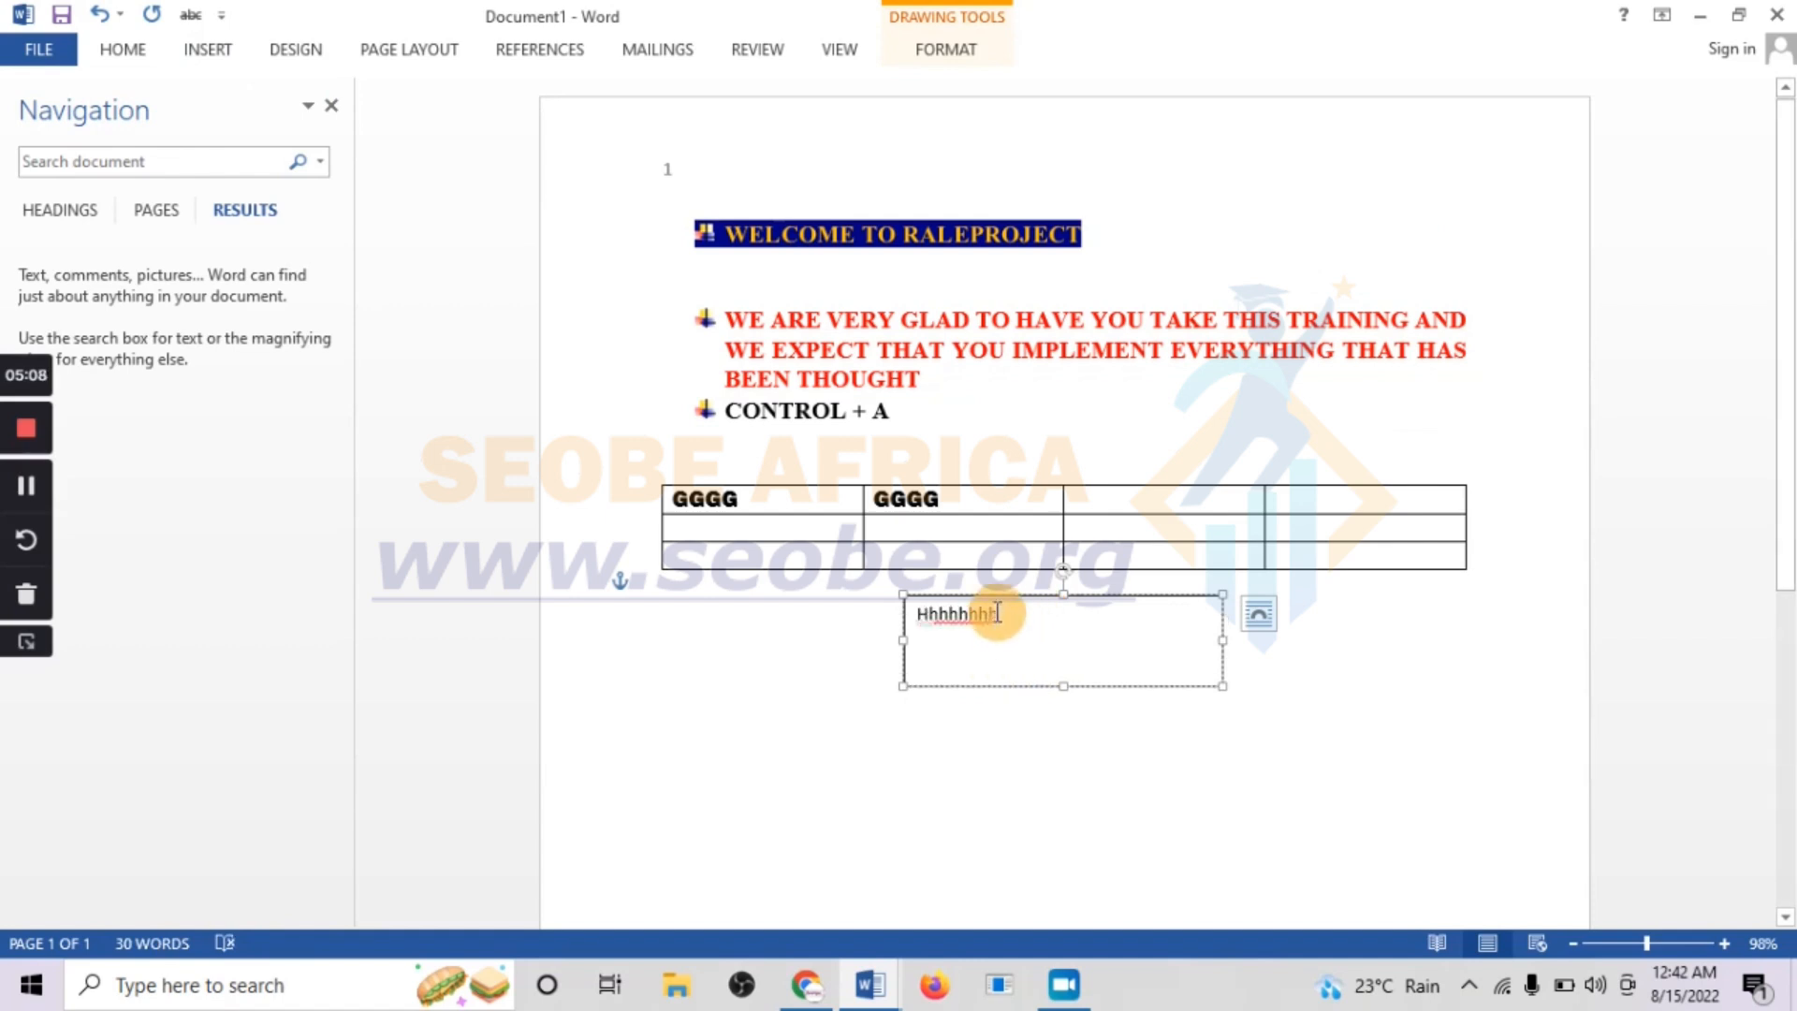
text(gggg)
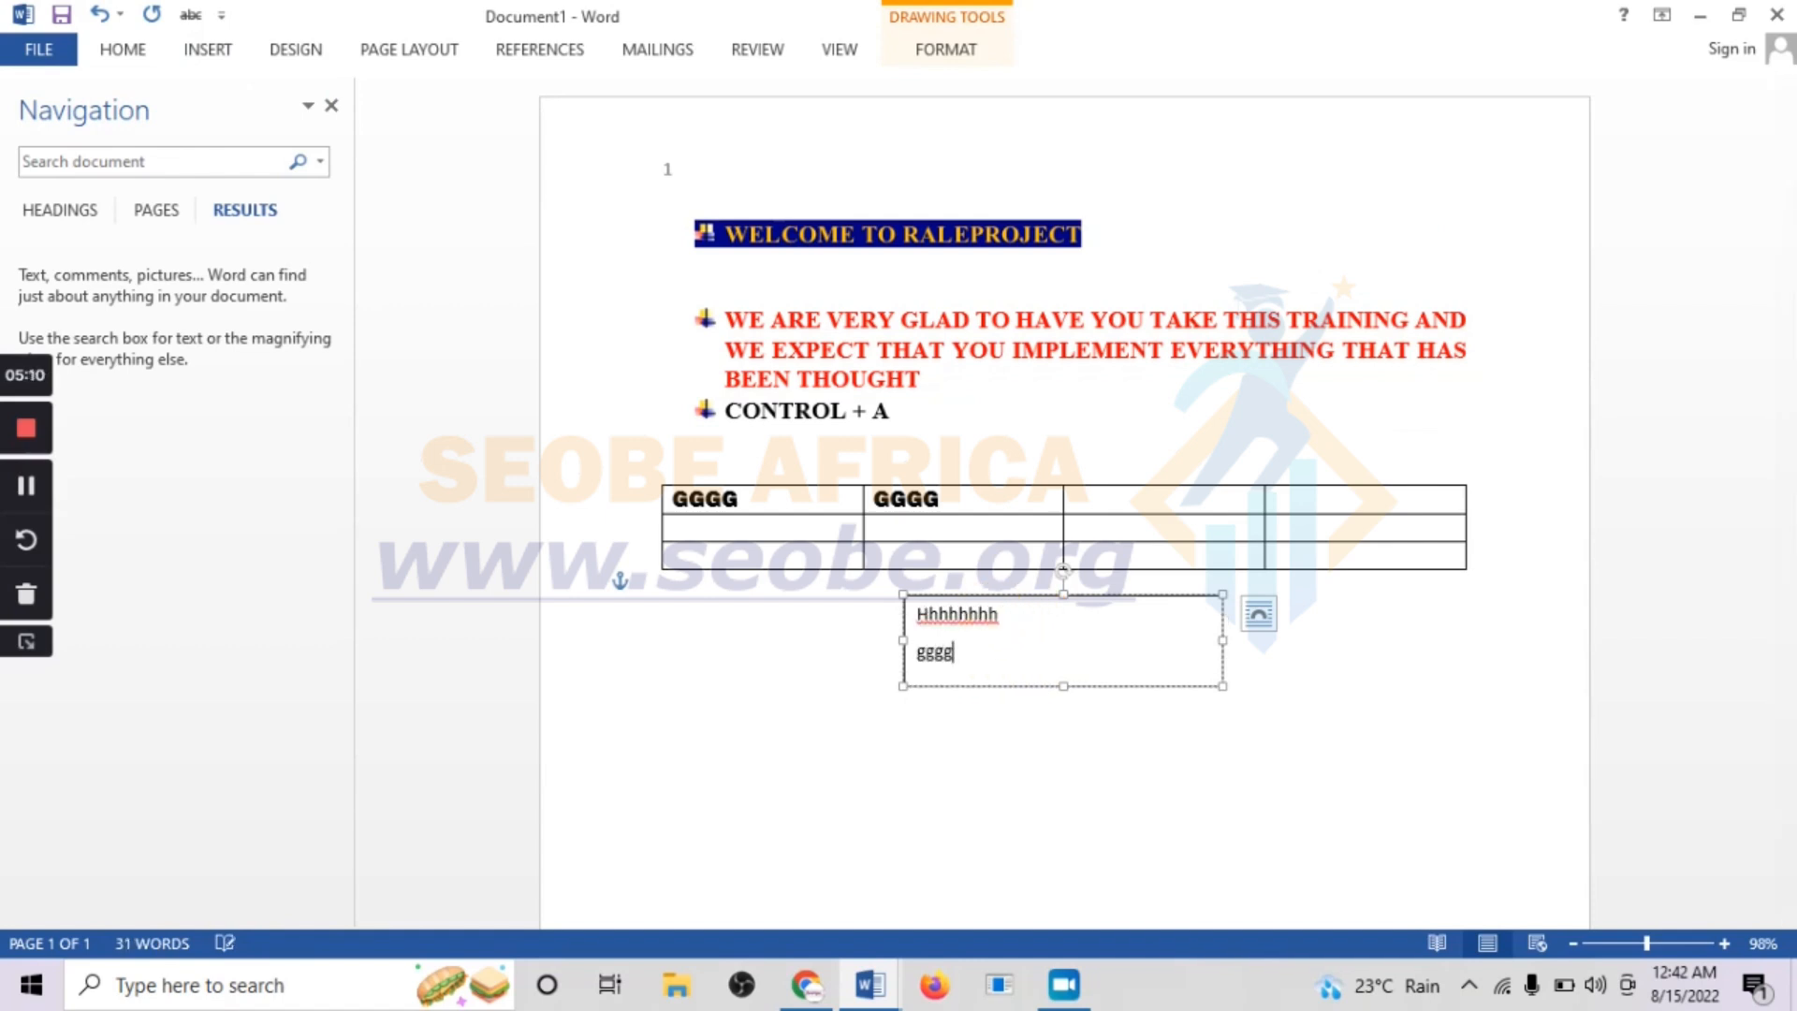
text(gggg)
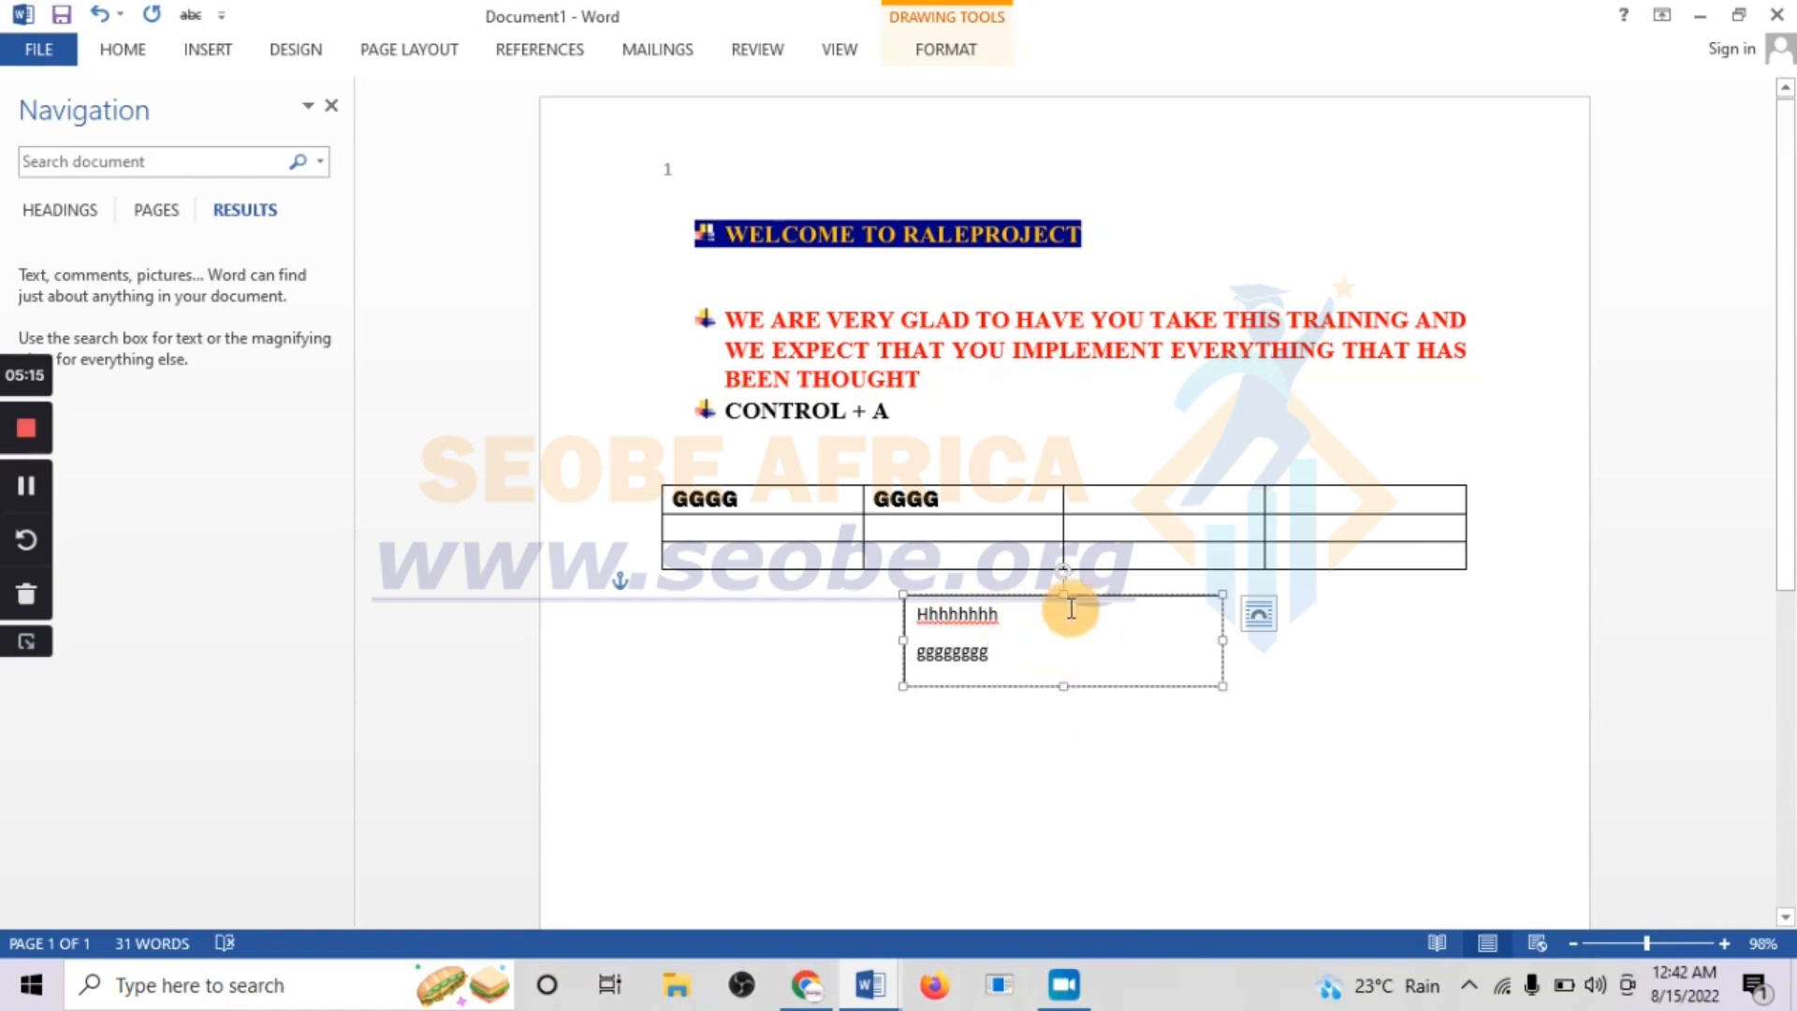
drag(1095, 593, 1088, 623)
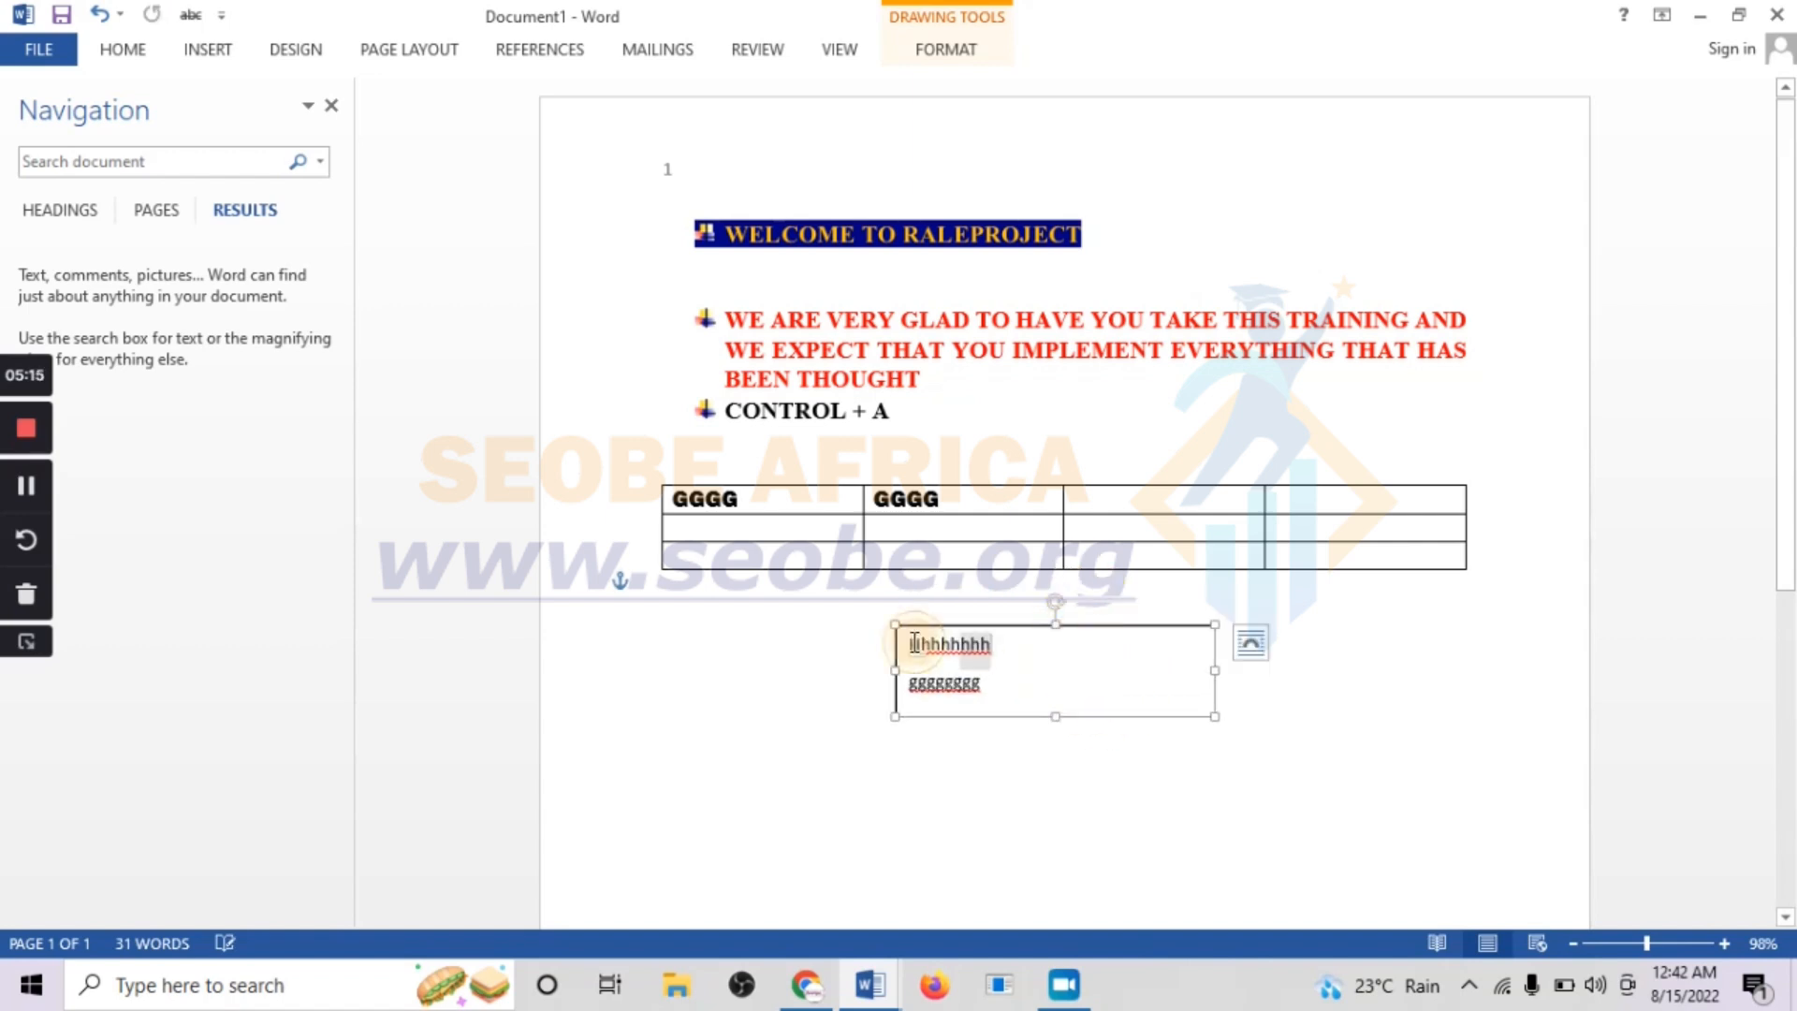
click(1125, 678)
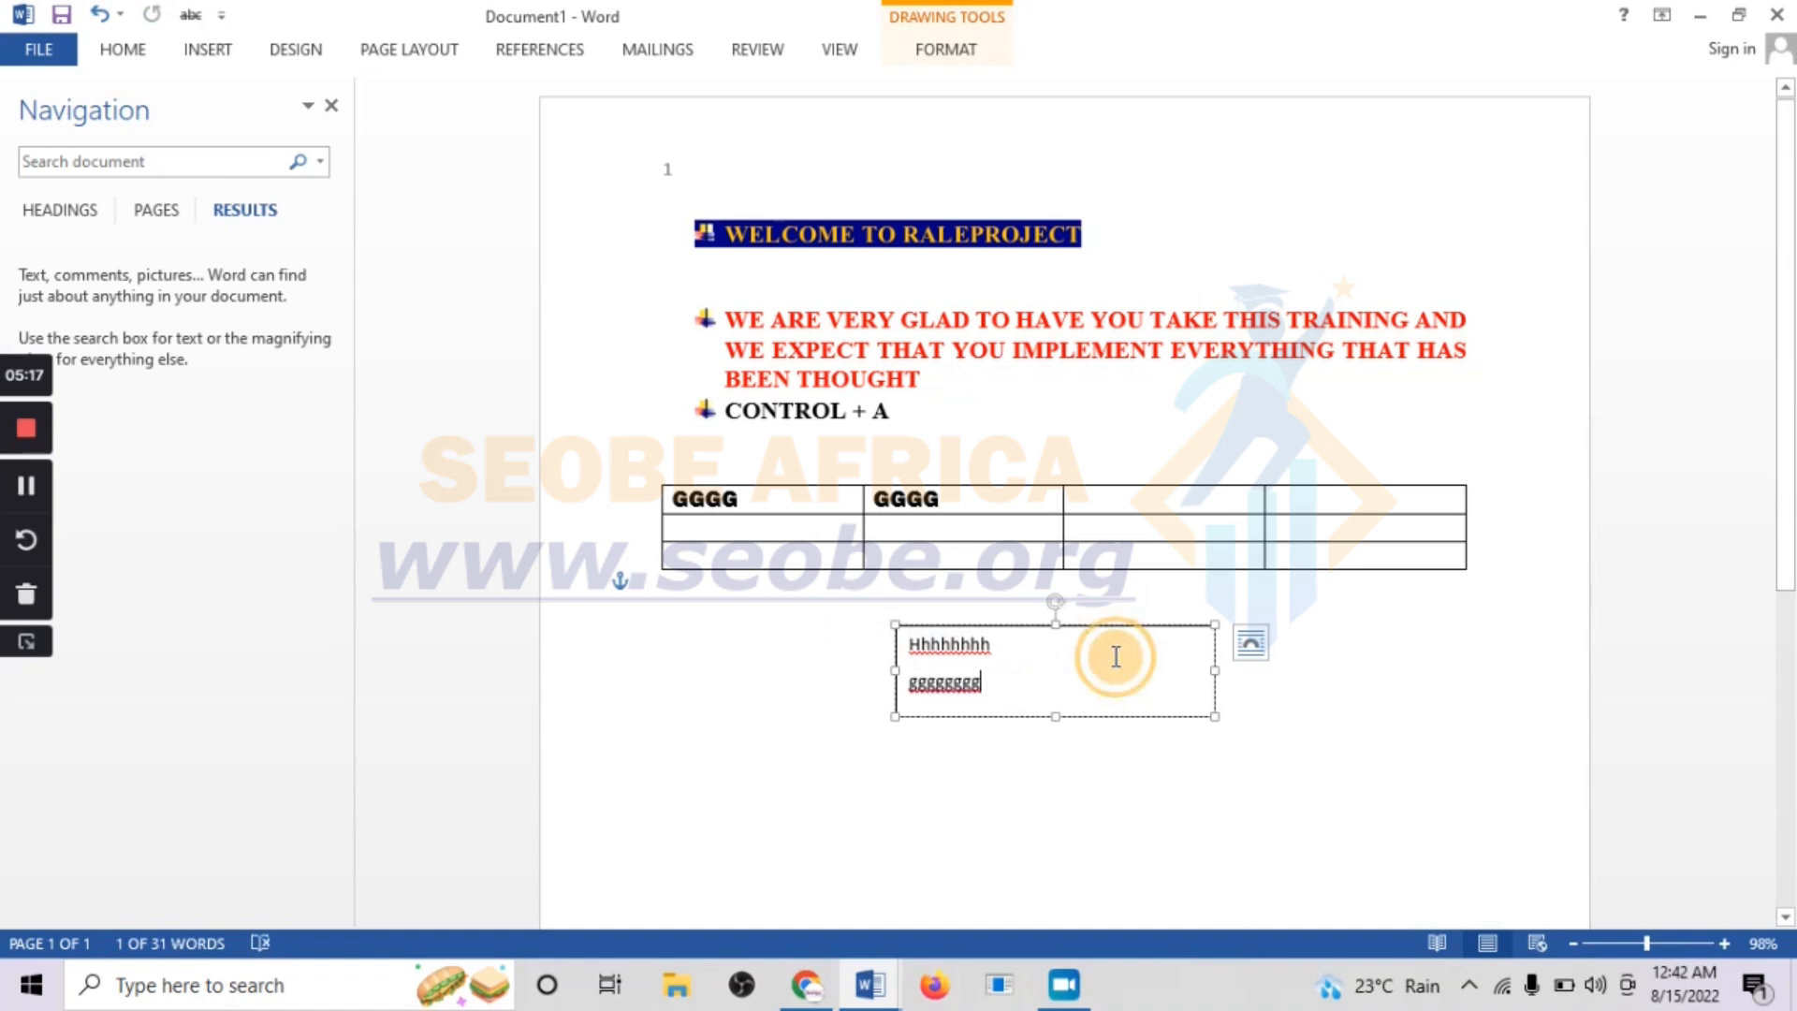
click(150, 52)
click(216, 44)
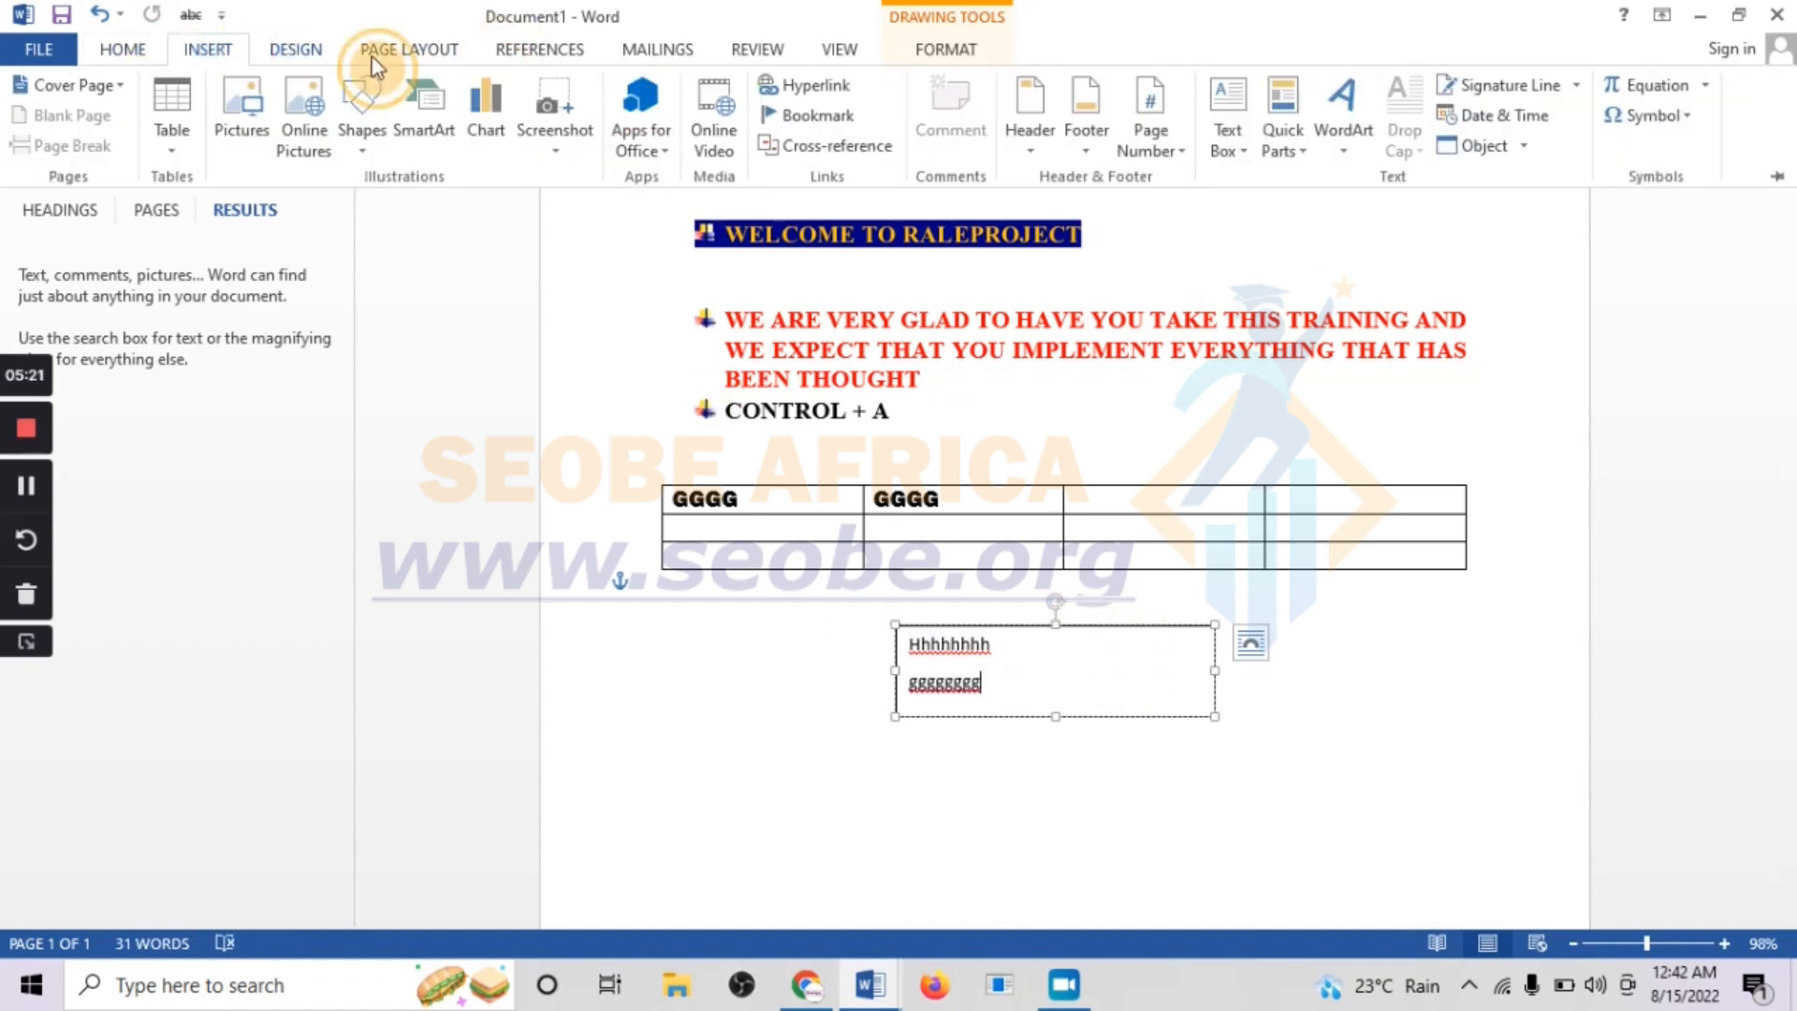
click(1346, 148)
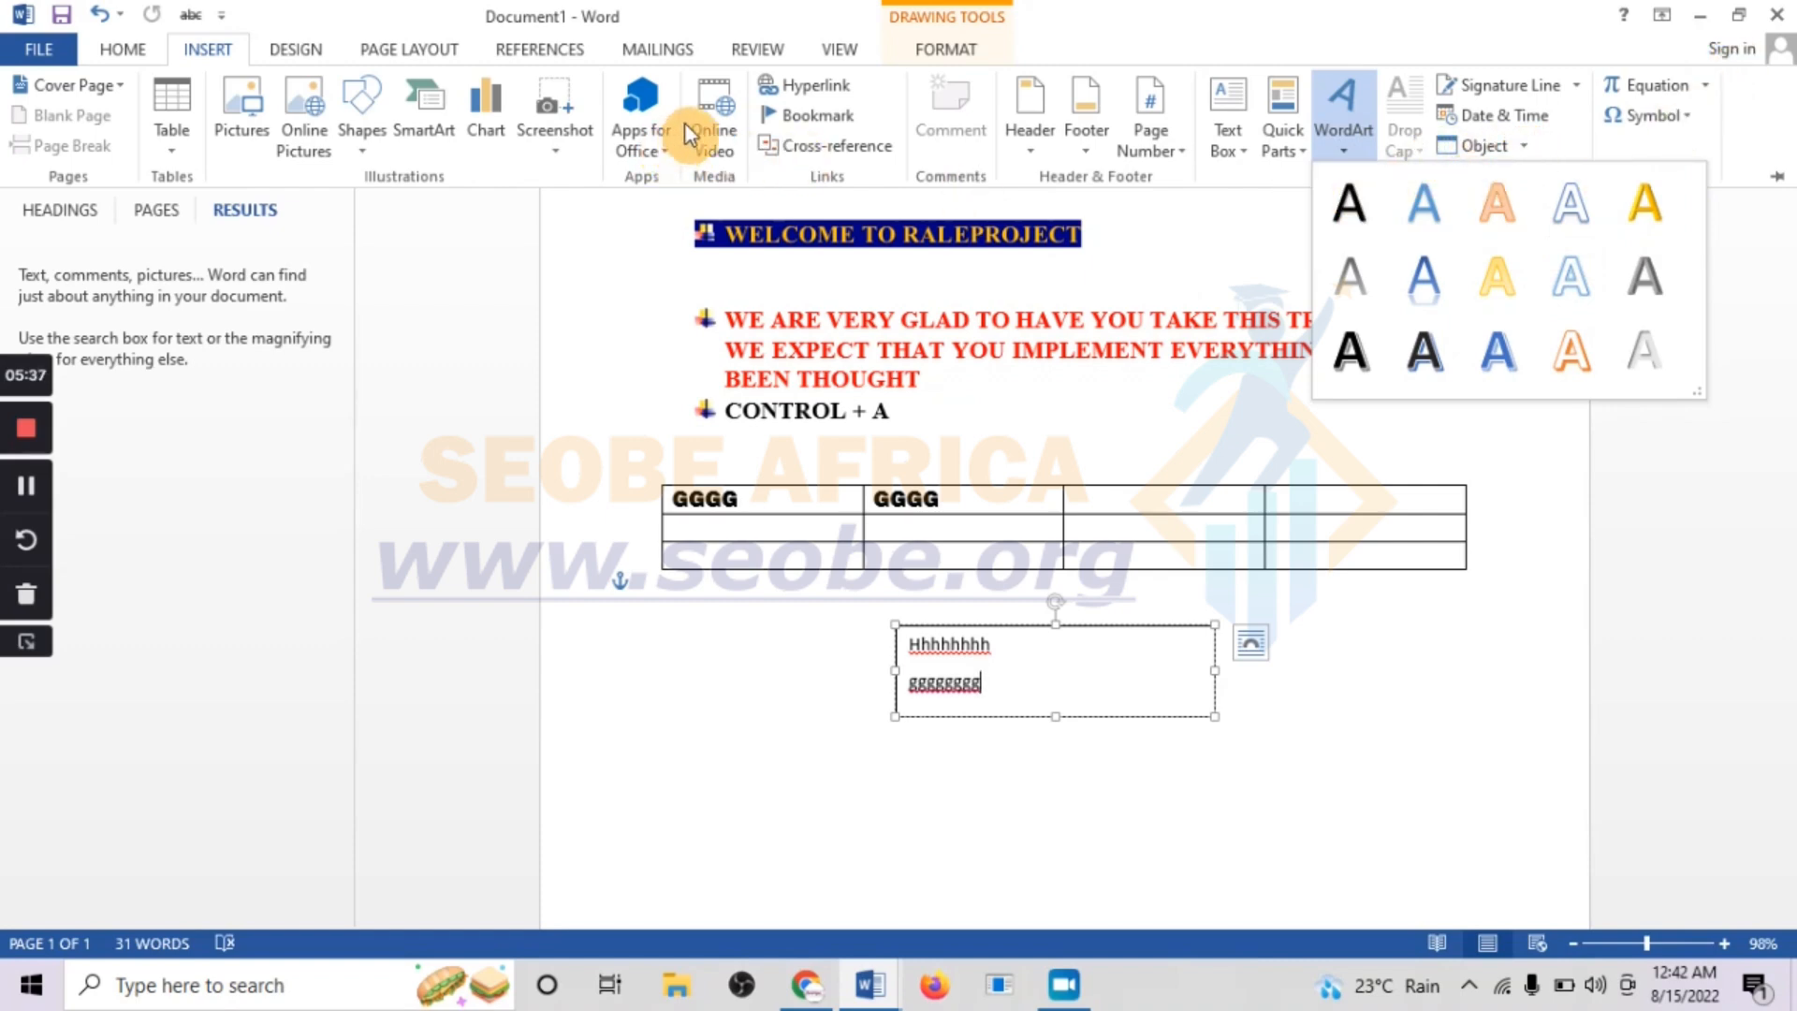
Open the page border settings for the document
click(298, 49)
click(302, 50)
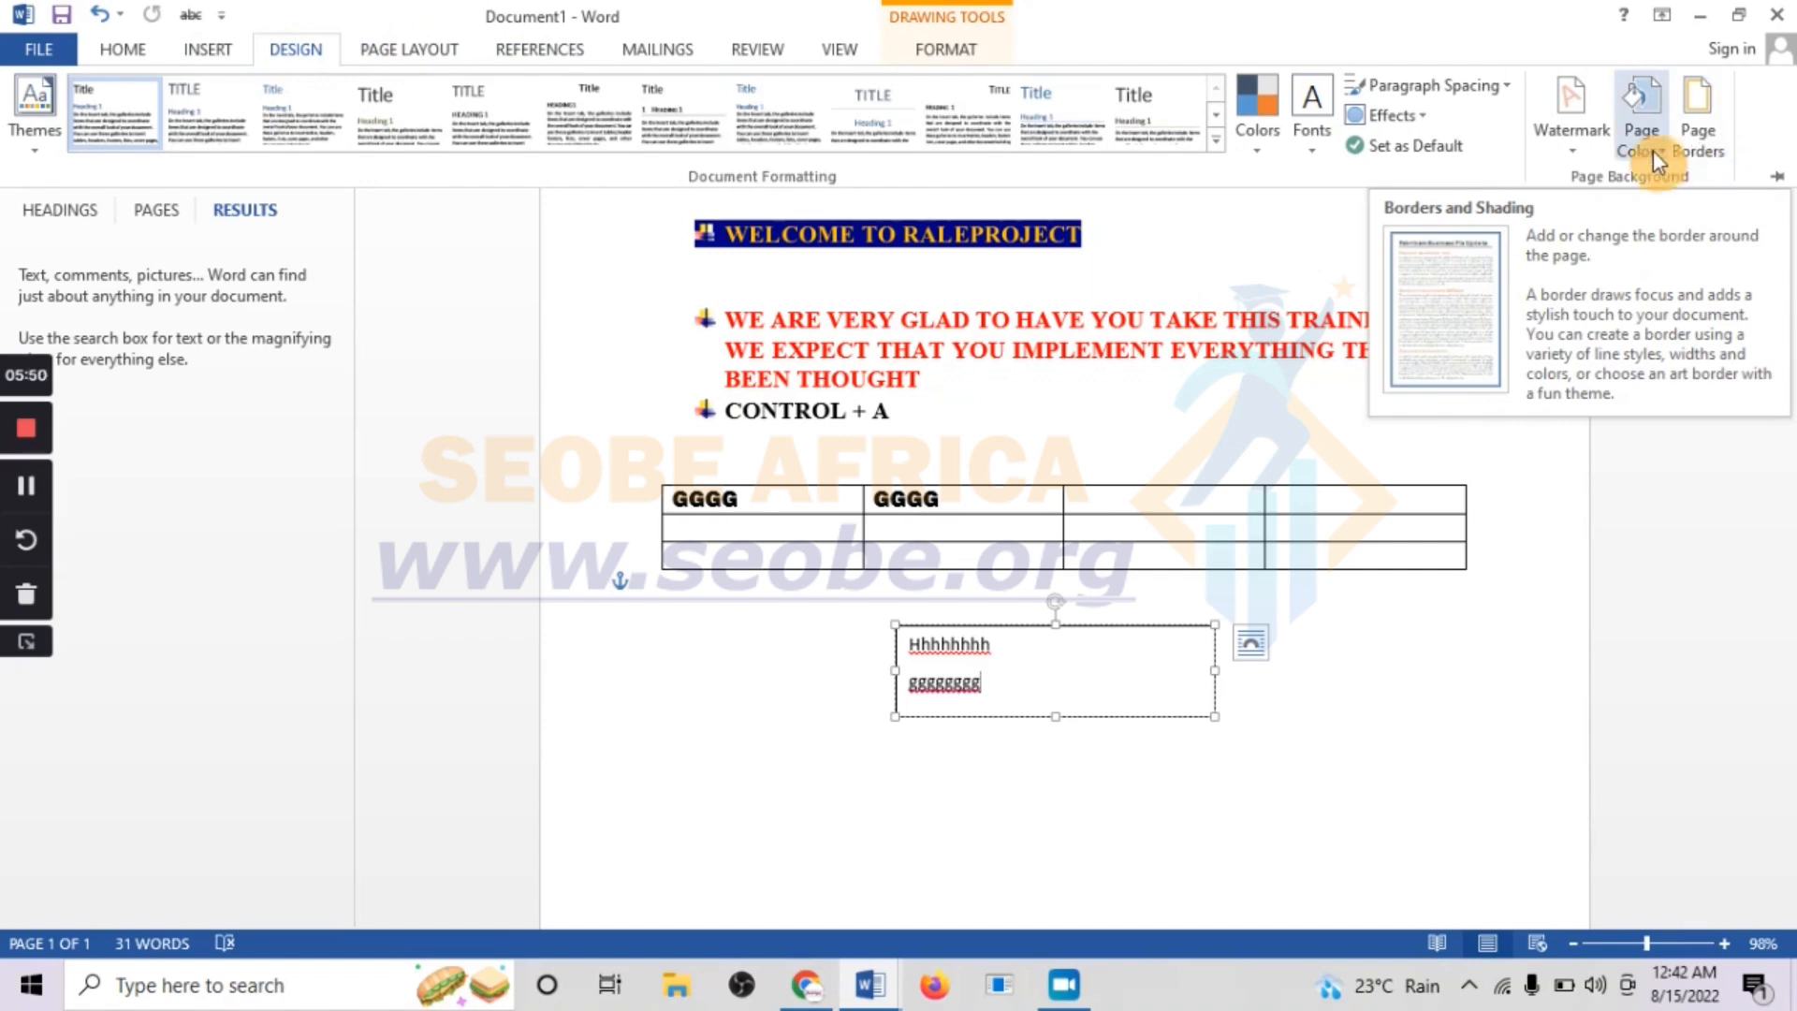
click(1719, 134)
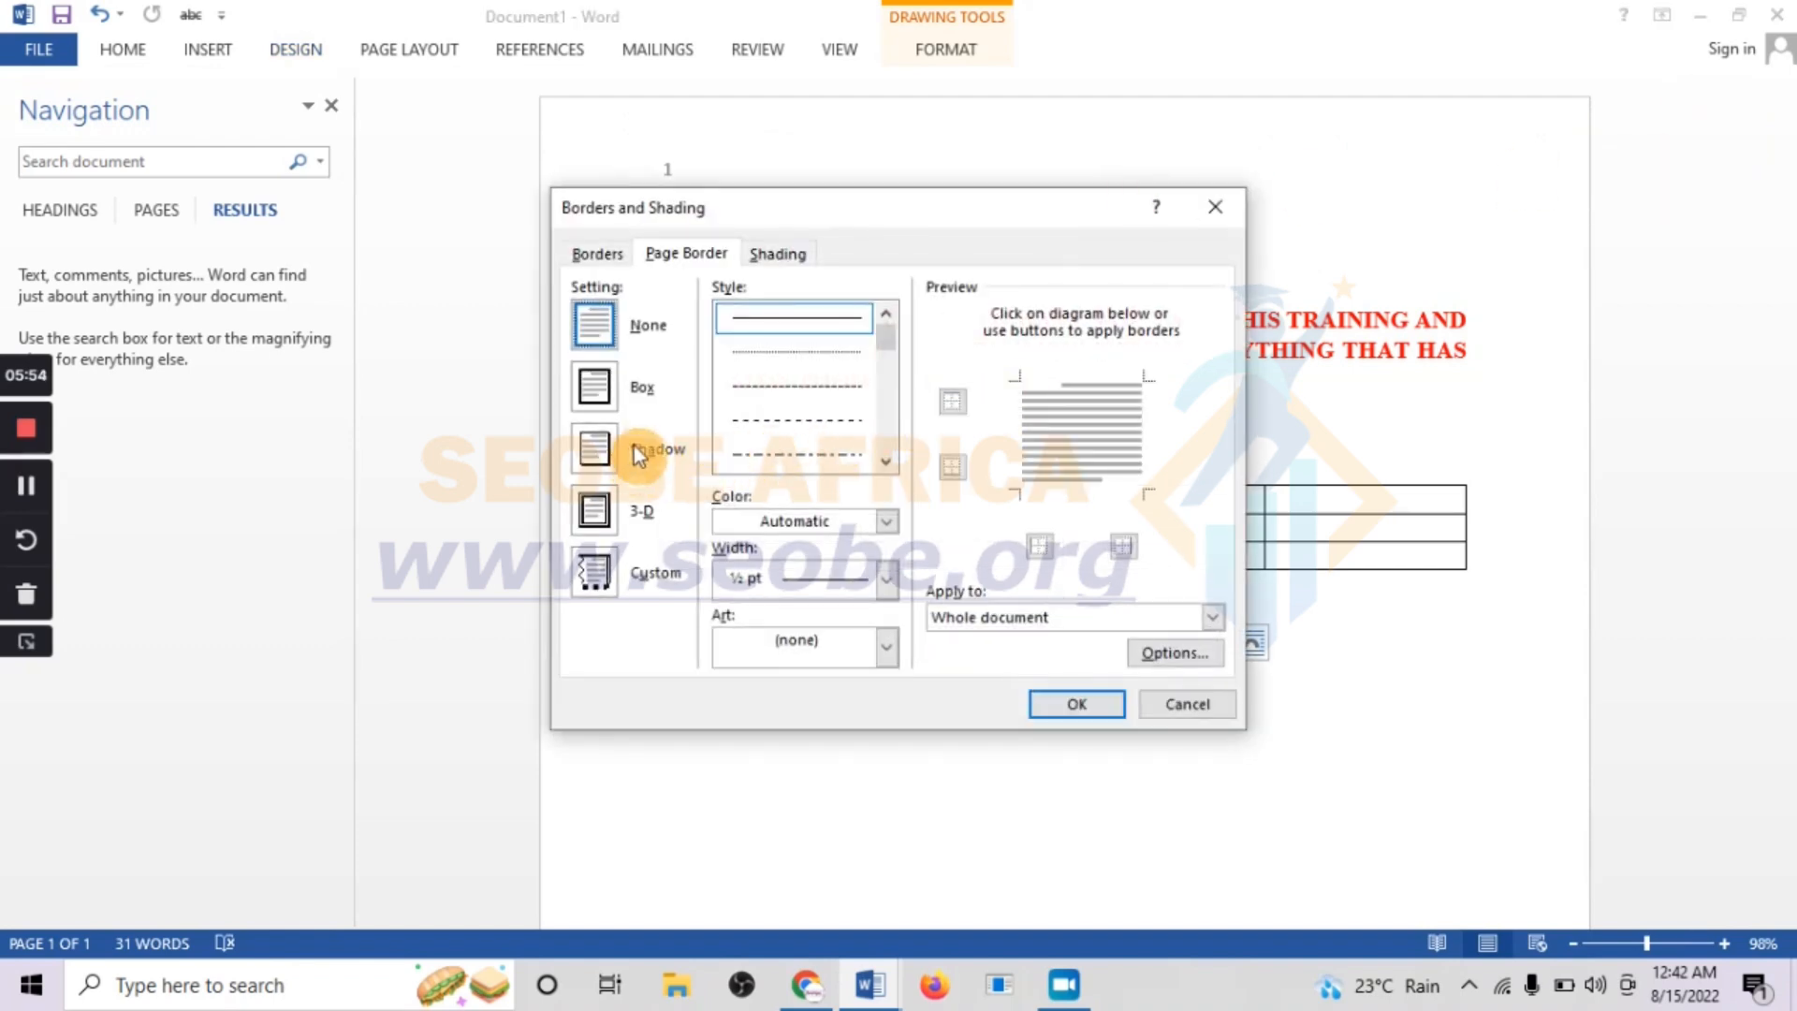
Try the Box and None page border settings and browse the available line styles
click(592, 390)
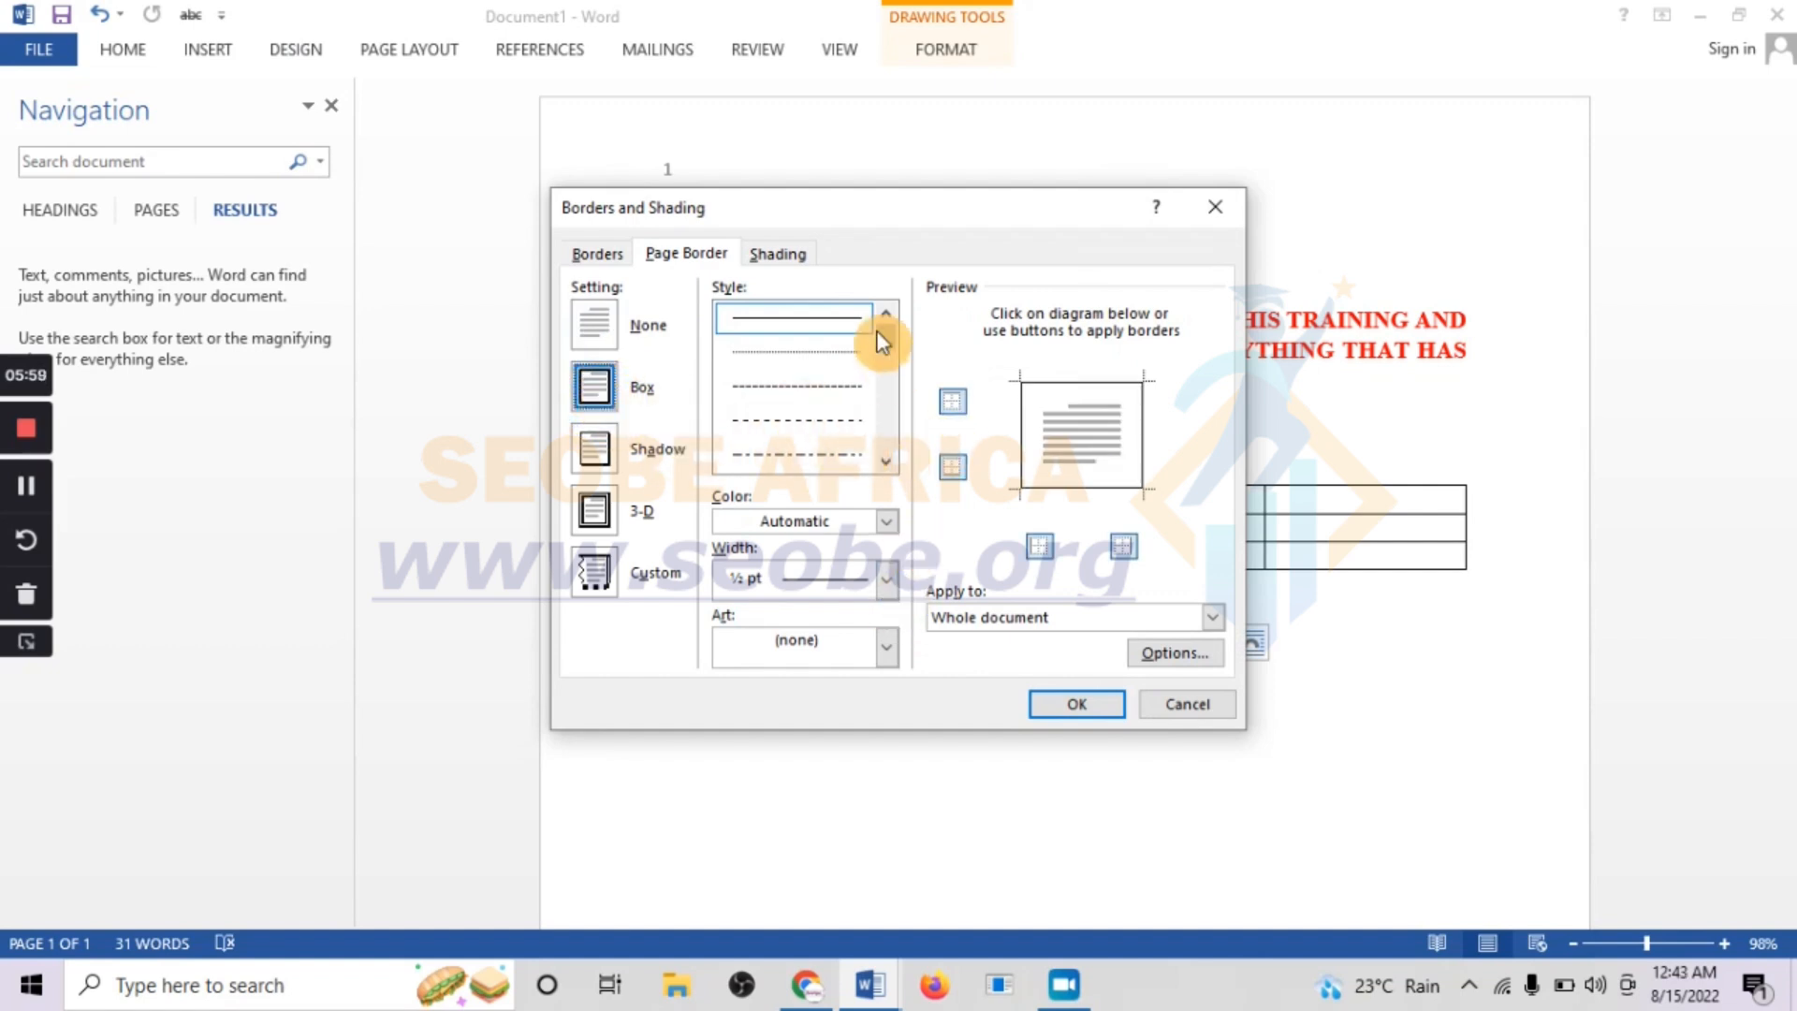
drag(886, 332, 888, 372)
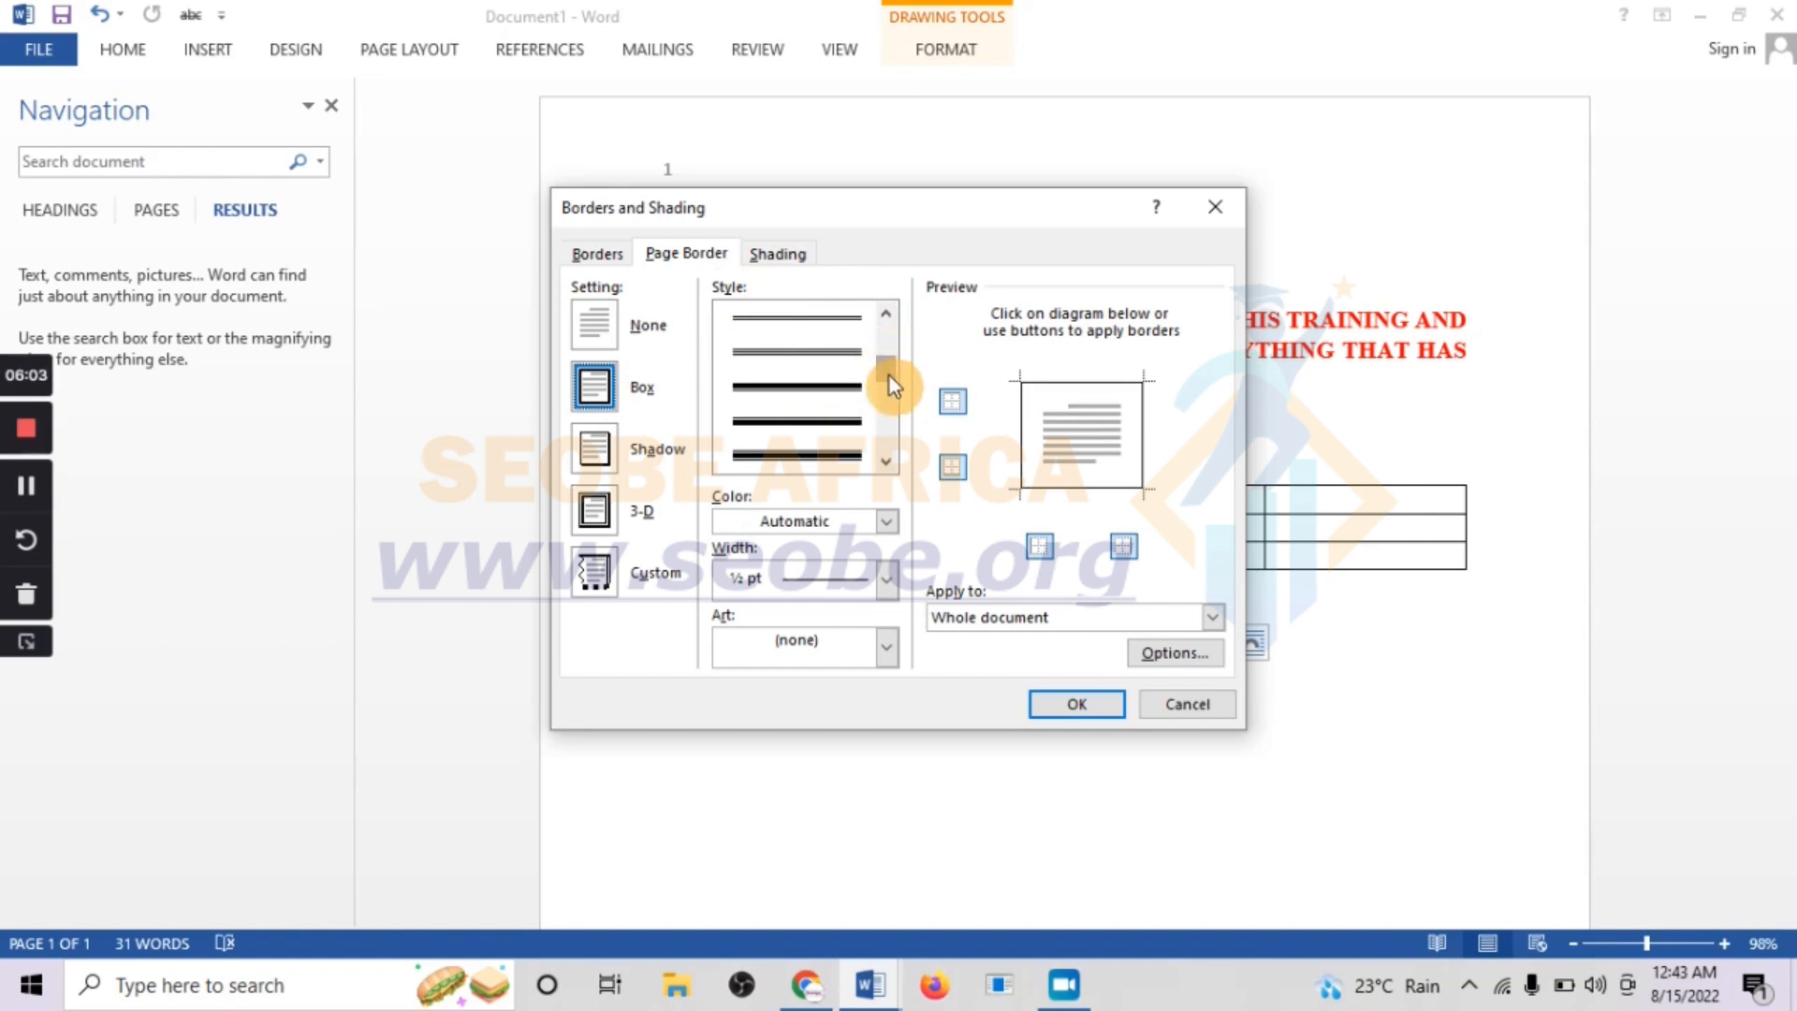
click(597, 326)
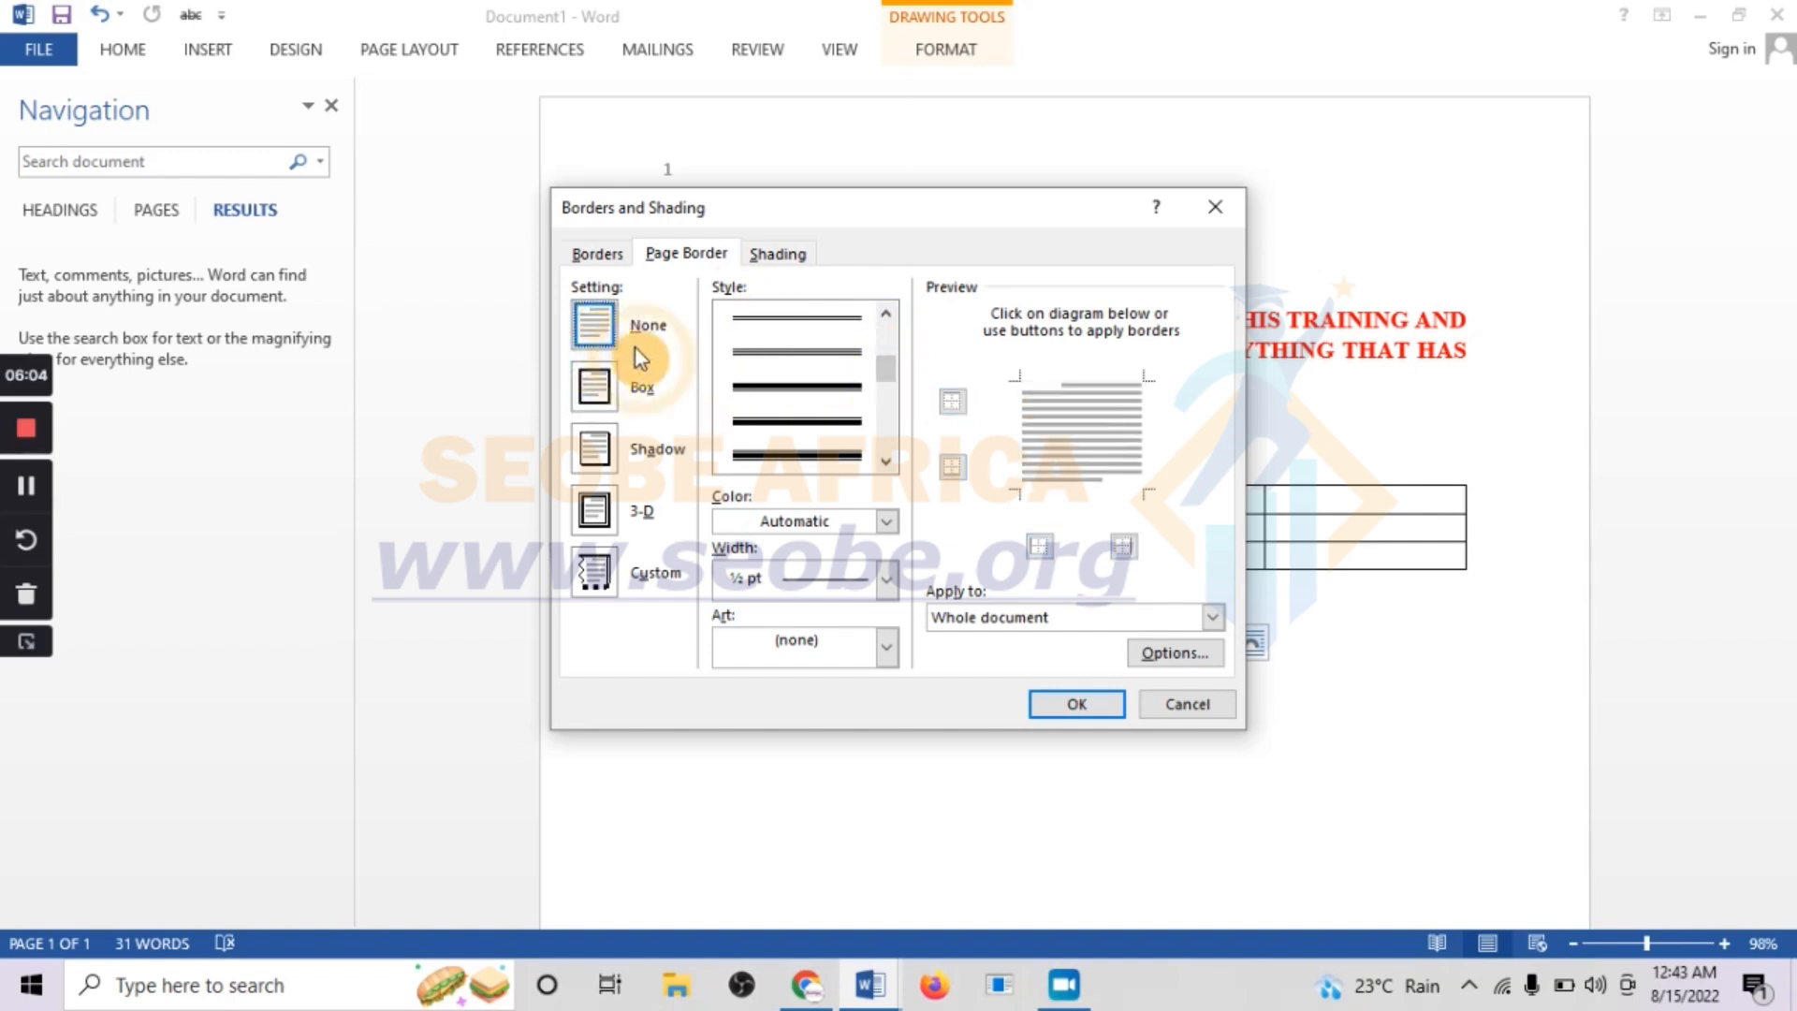
click(599, 400)
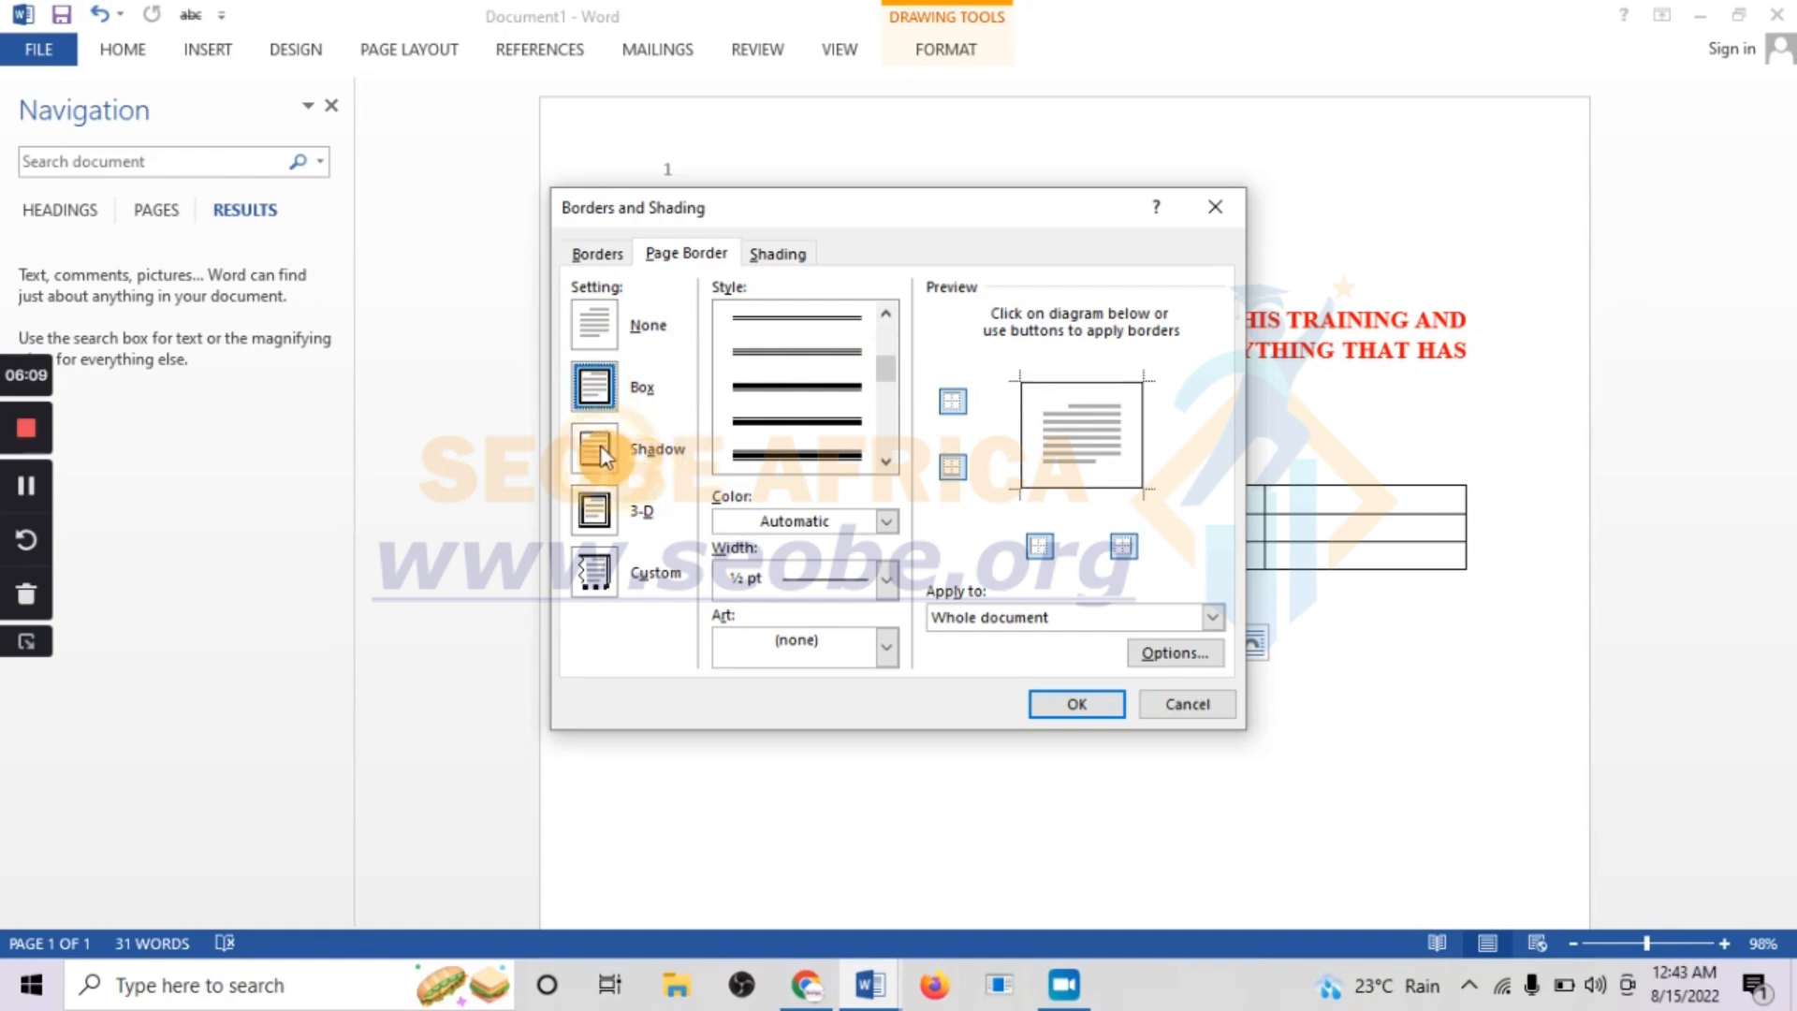
Apply a Shadow page border with the 3 pt diagonal-striped line style to "This section - First page only"
click(599, 445)
drag(885, 375, 892, 447)
click(807, 320)
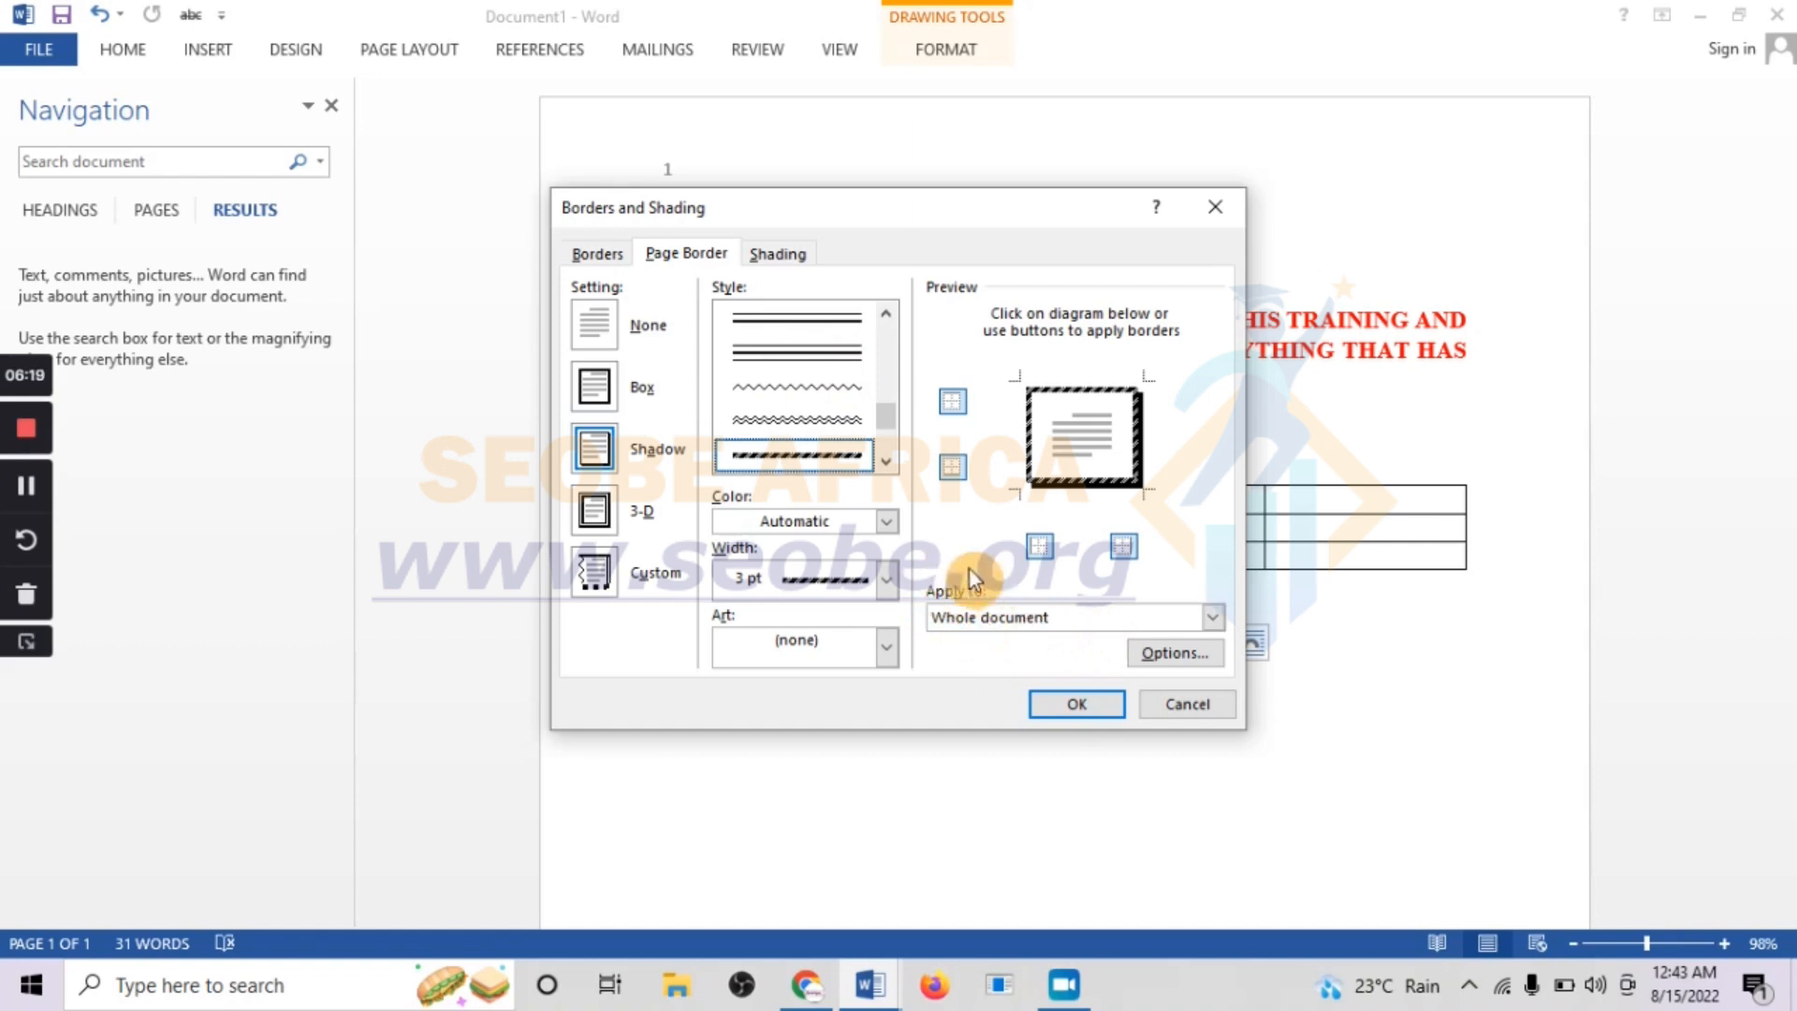
click(983, 618)
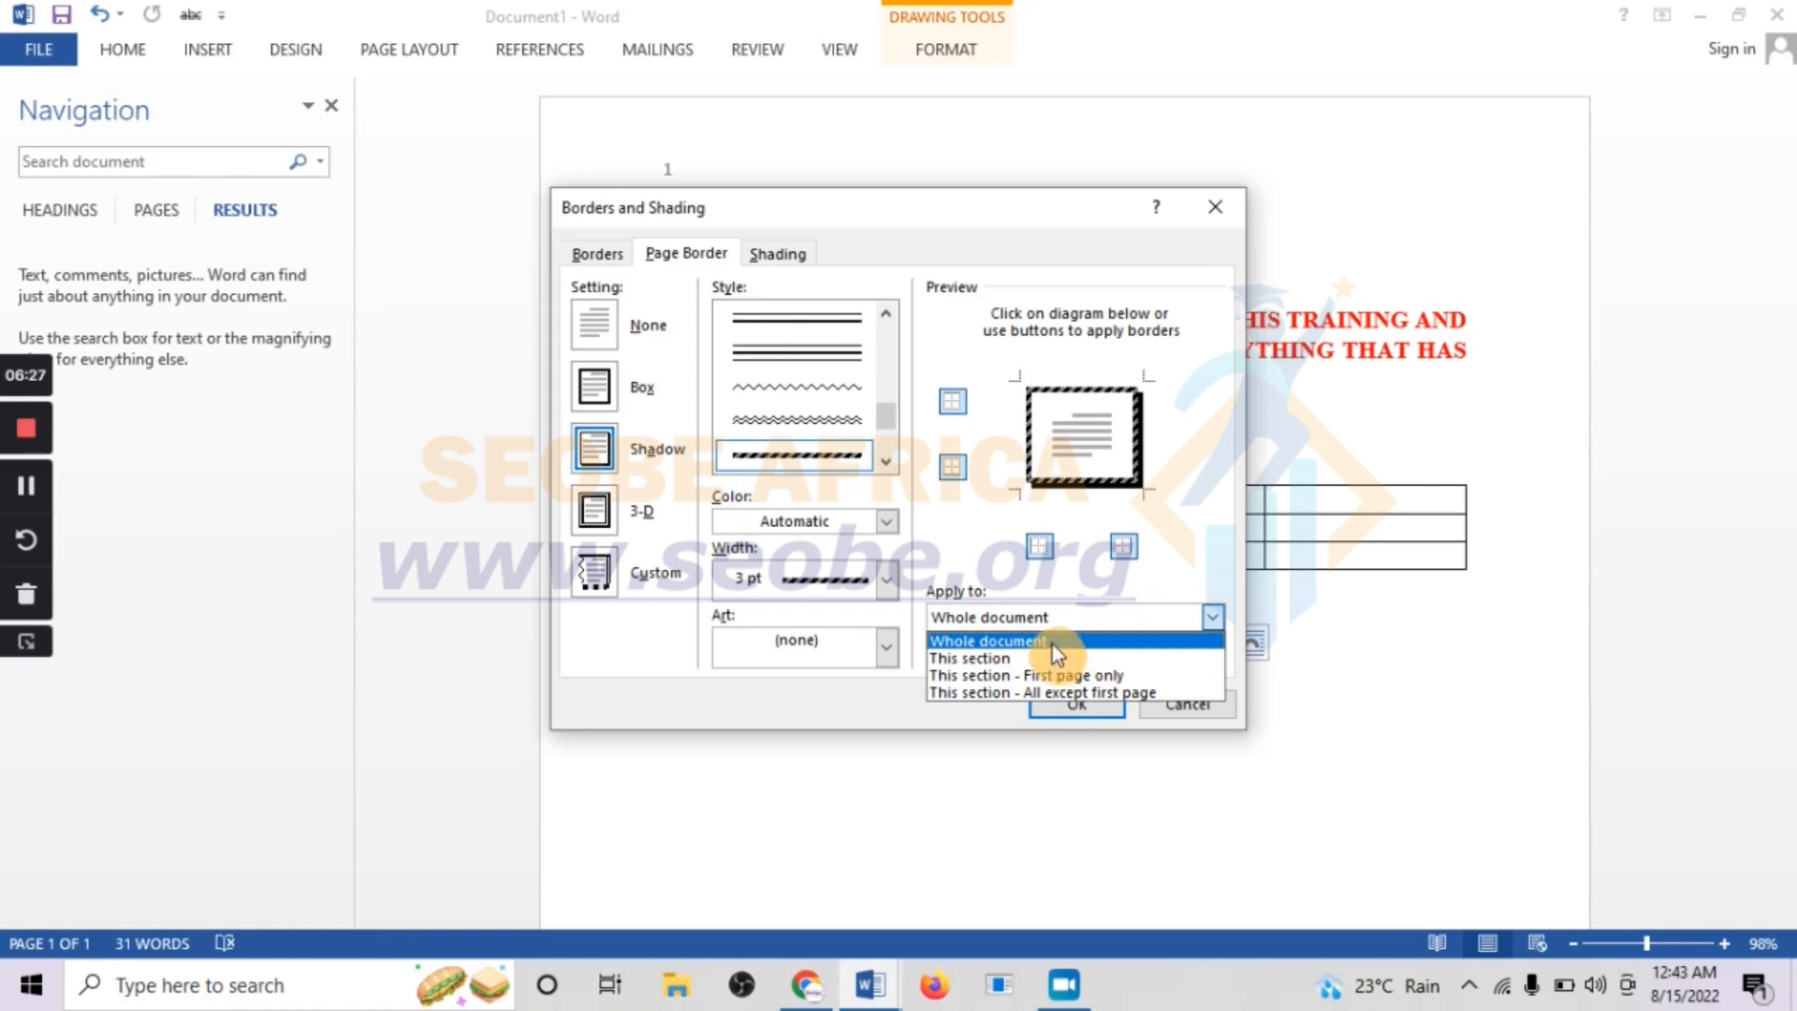
click(987, 676)
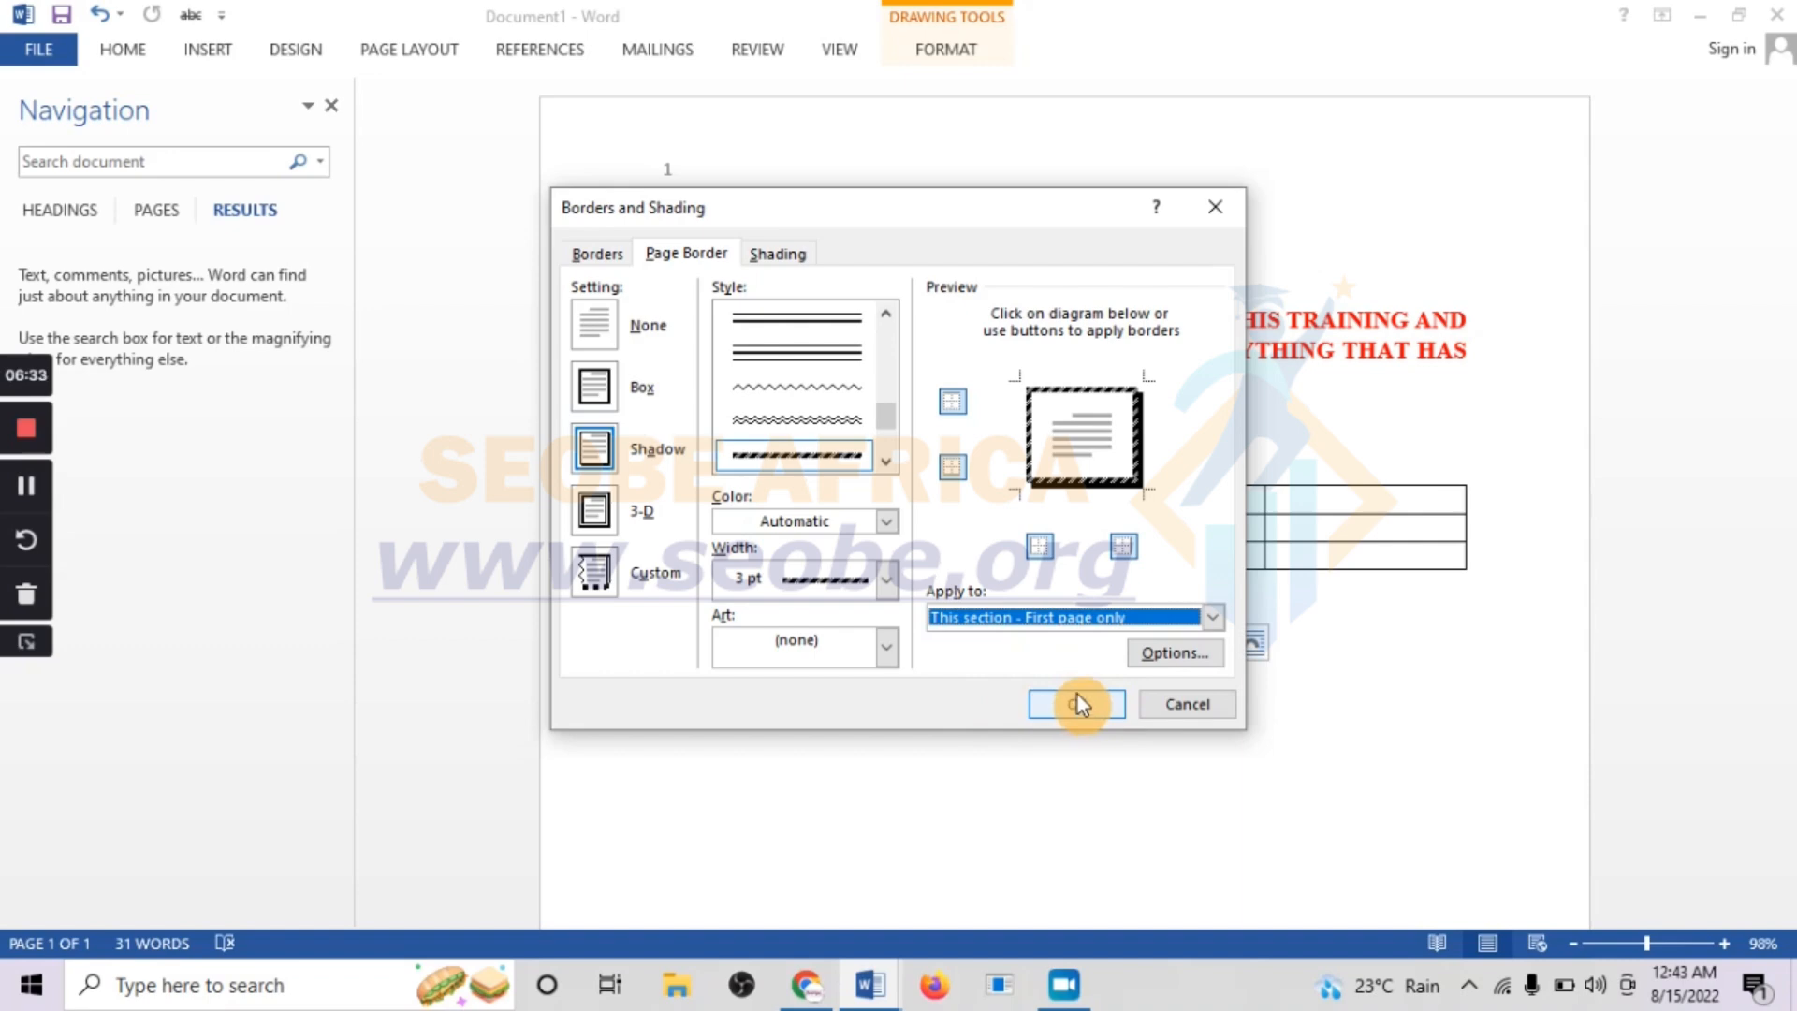
click(1062, 704)
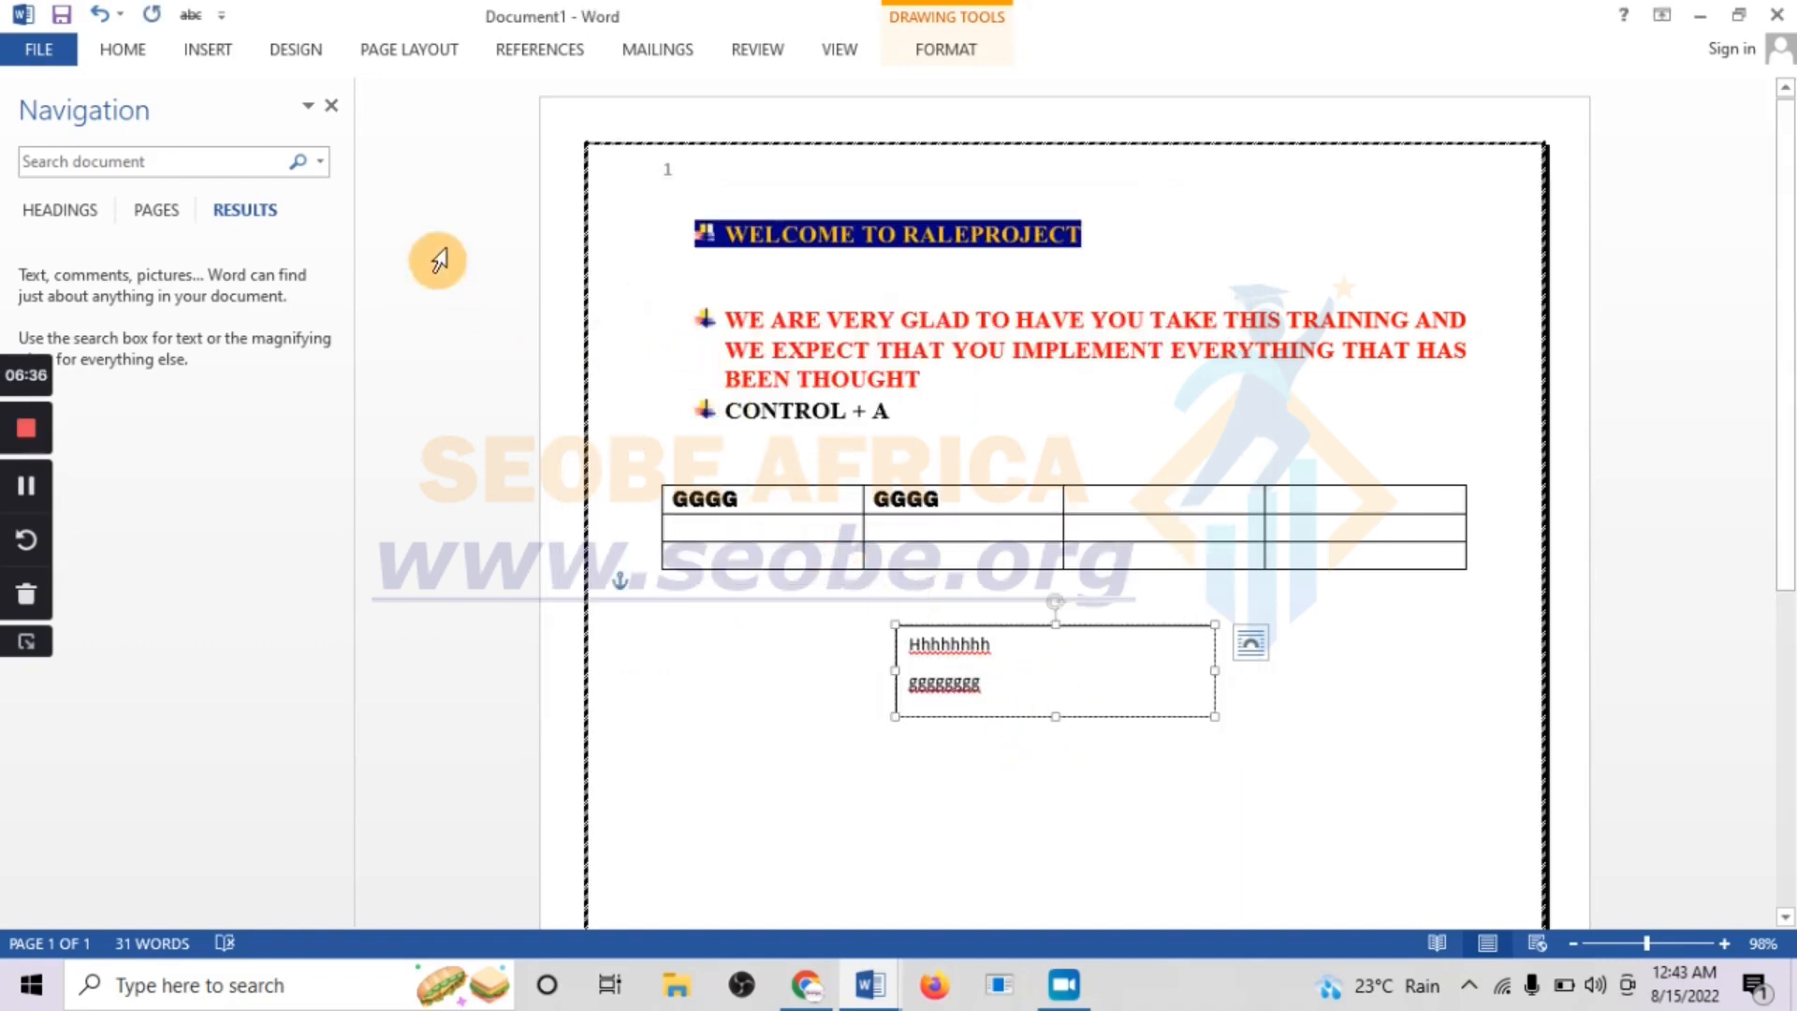
Set the page color to the standard orange
click(349, 47)
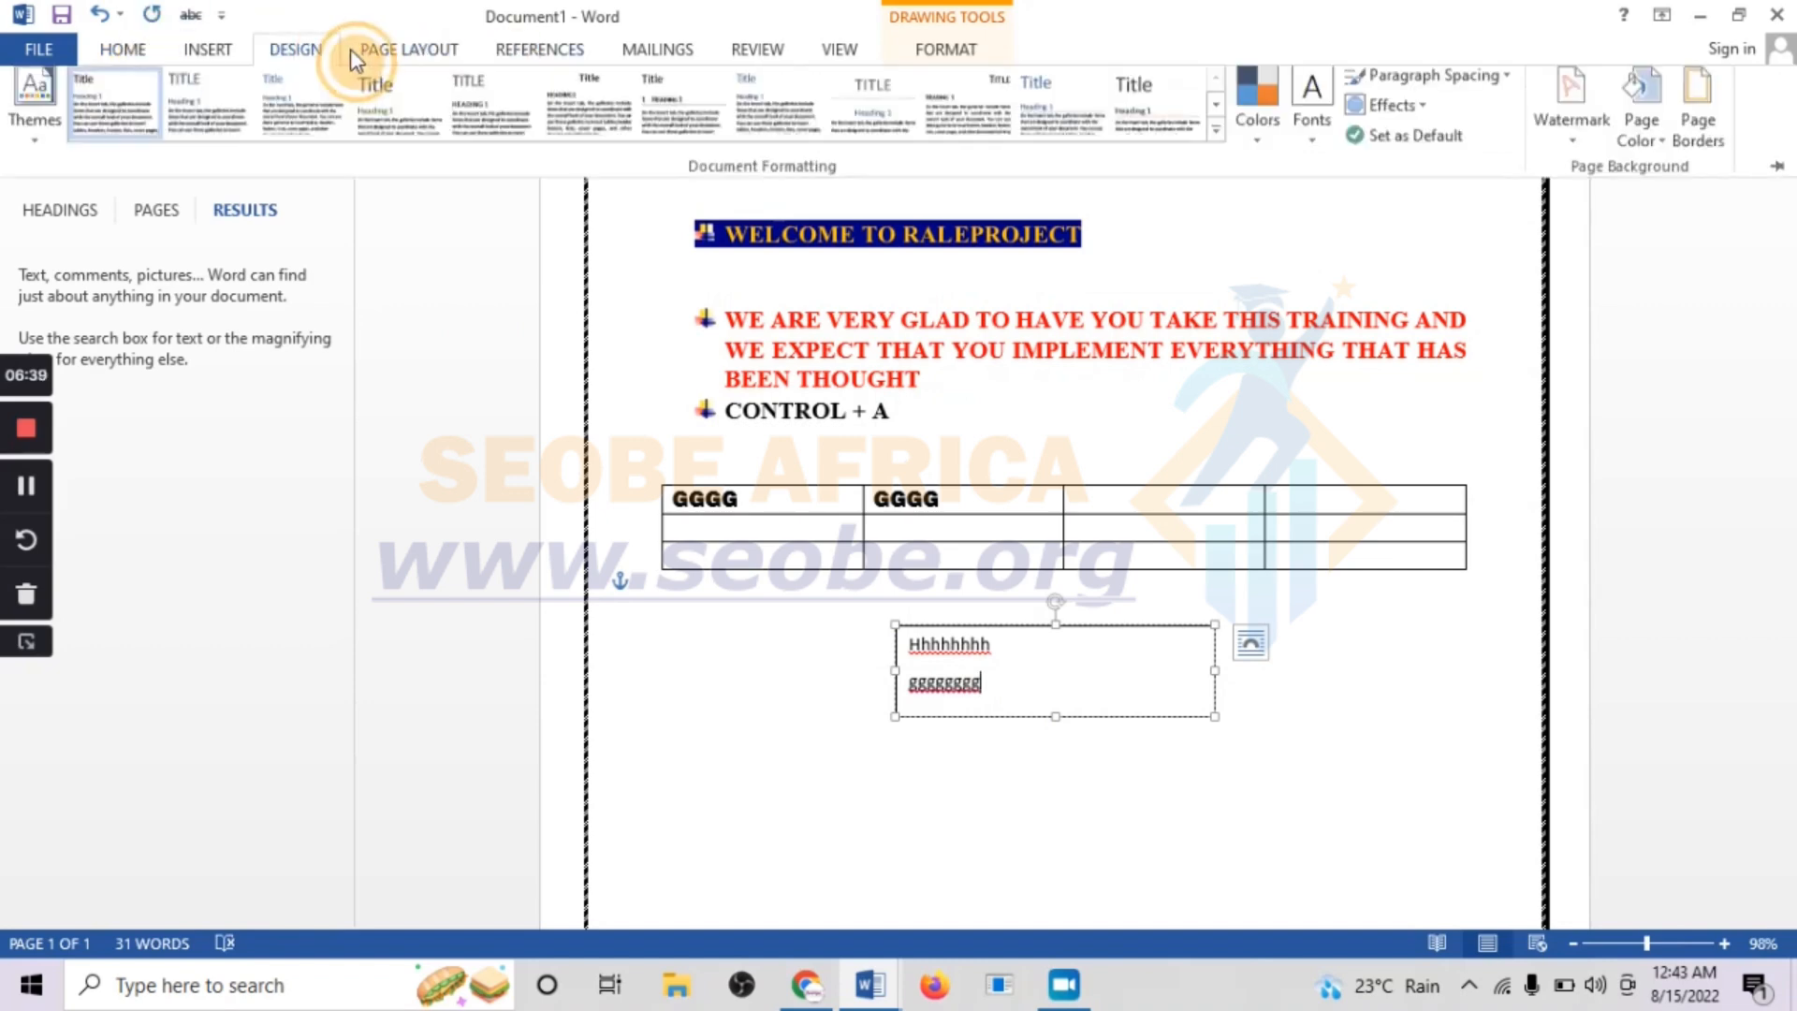
click(1639, 141)
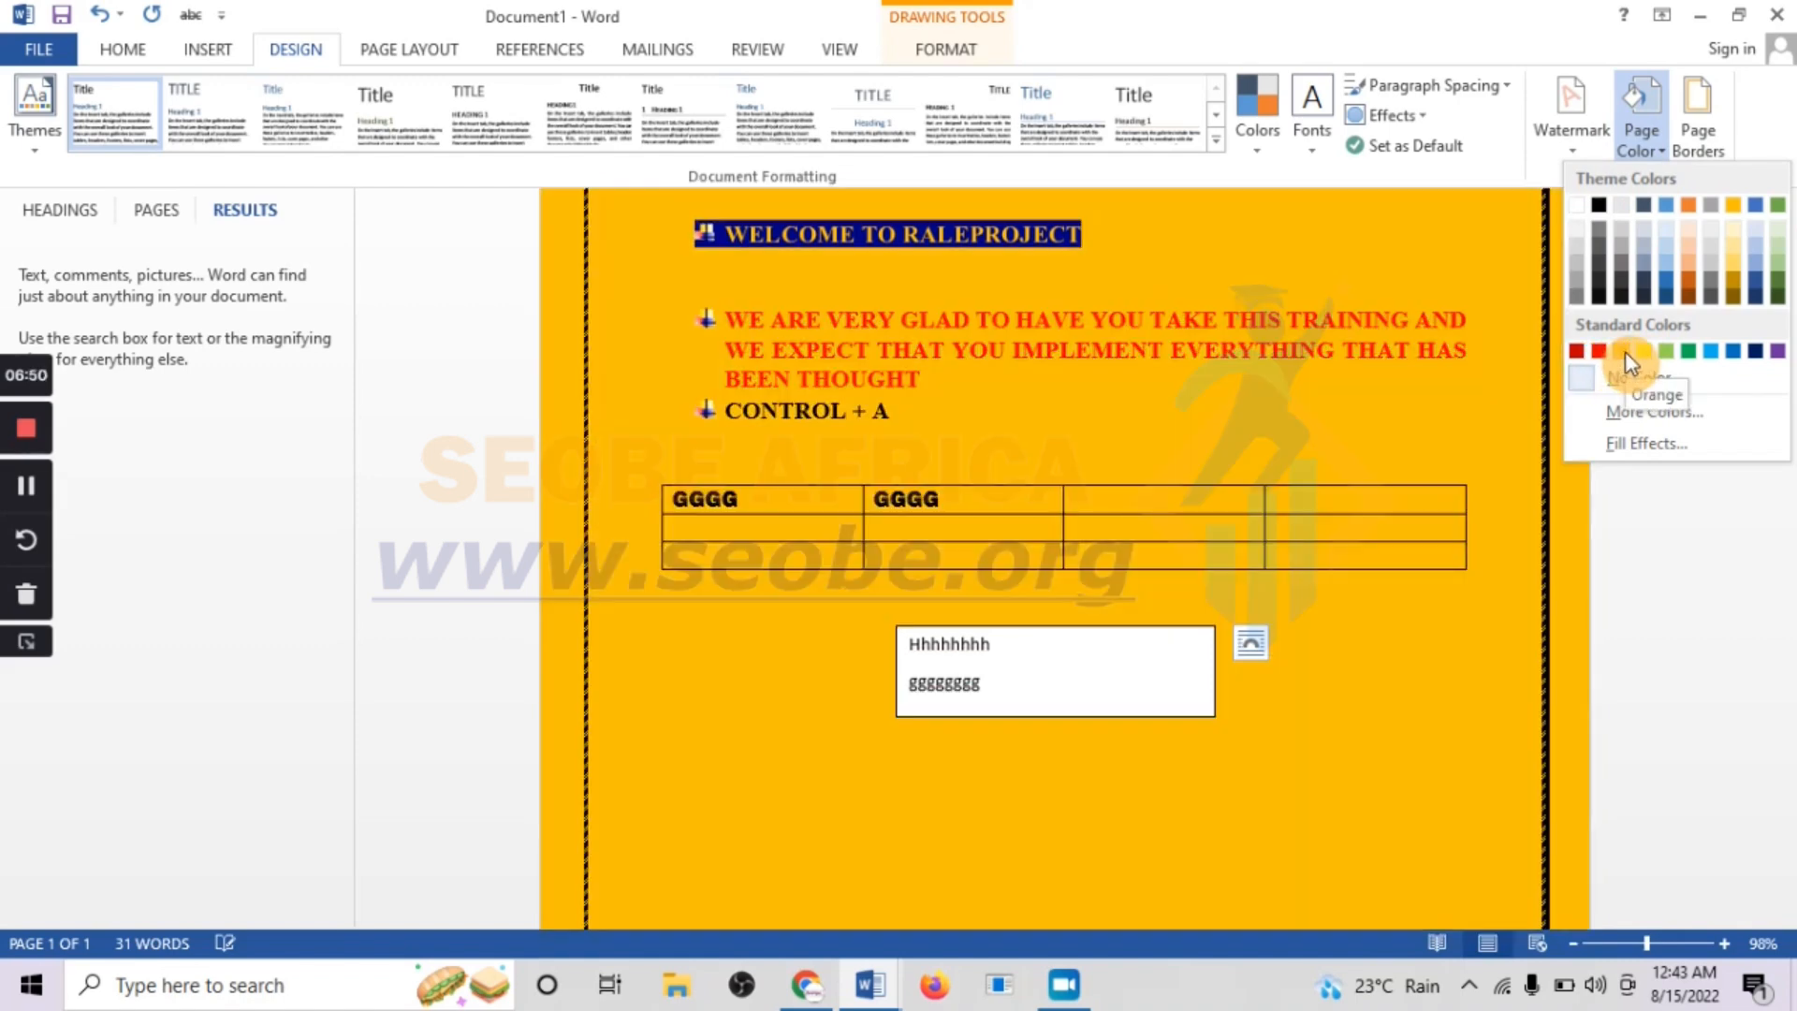
click(1625, 351)
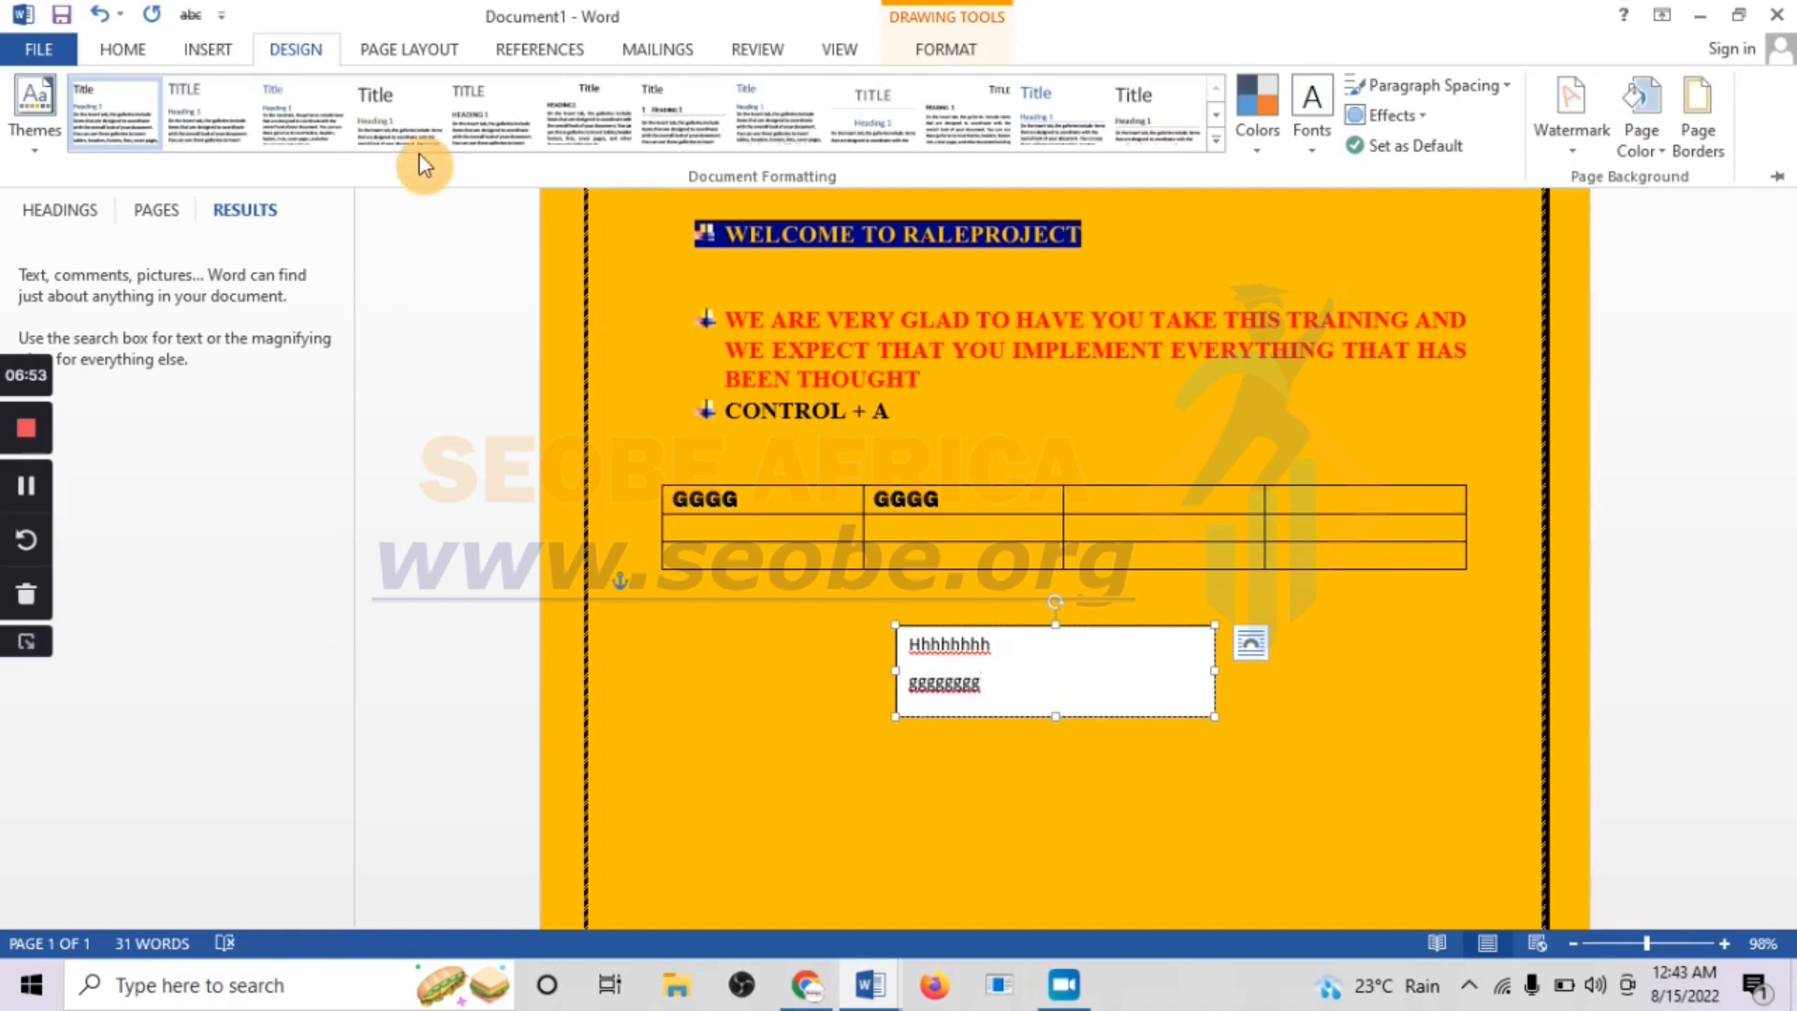
Add the CONFIDENTIAL 1 watermark to the page and deselect the text box
click(1561, 148)
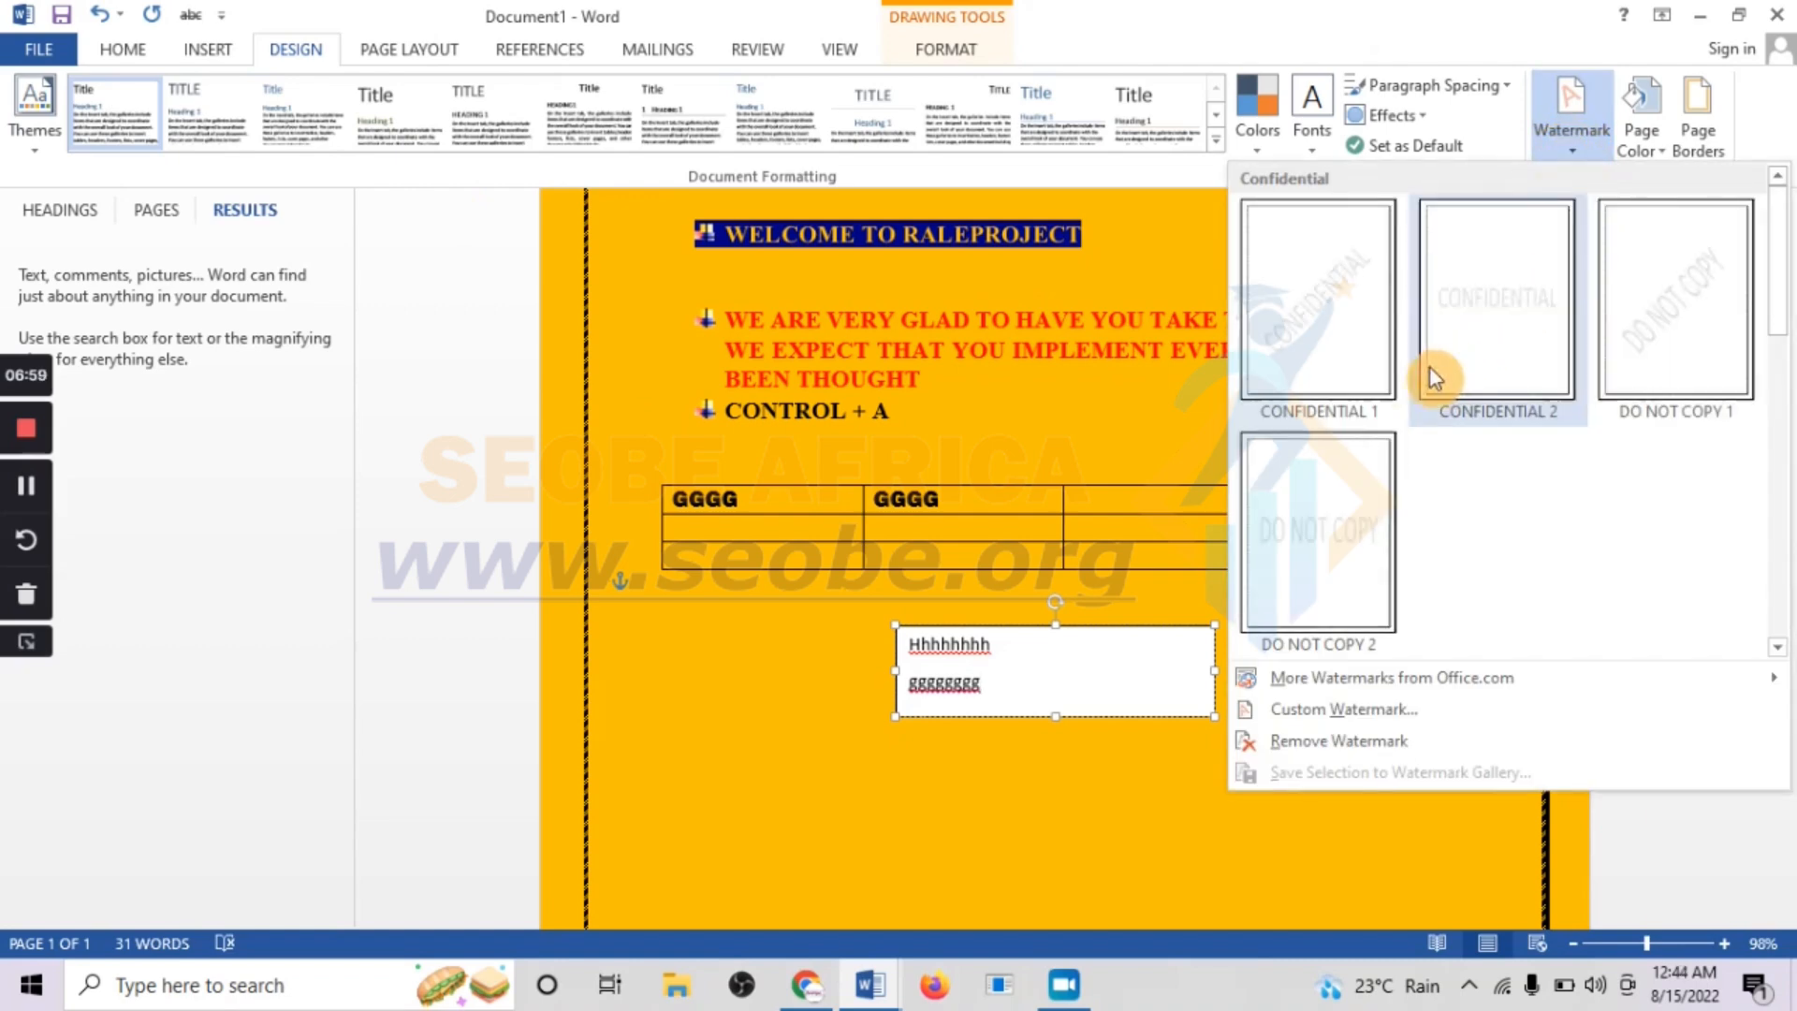
click(1316, 306)
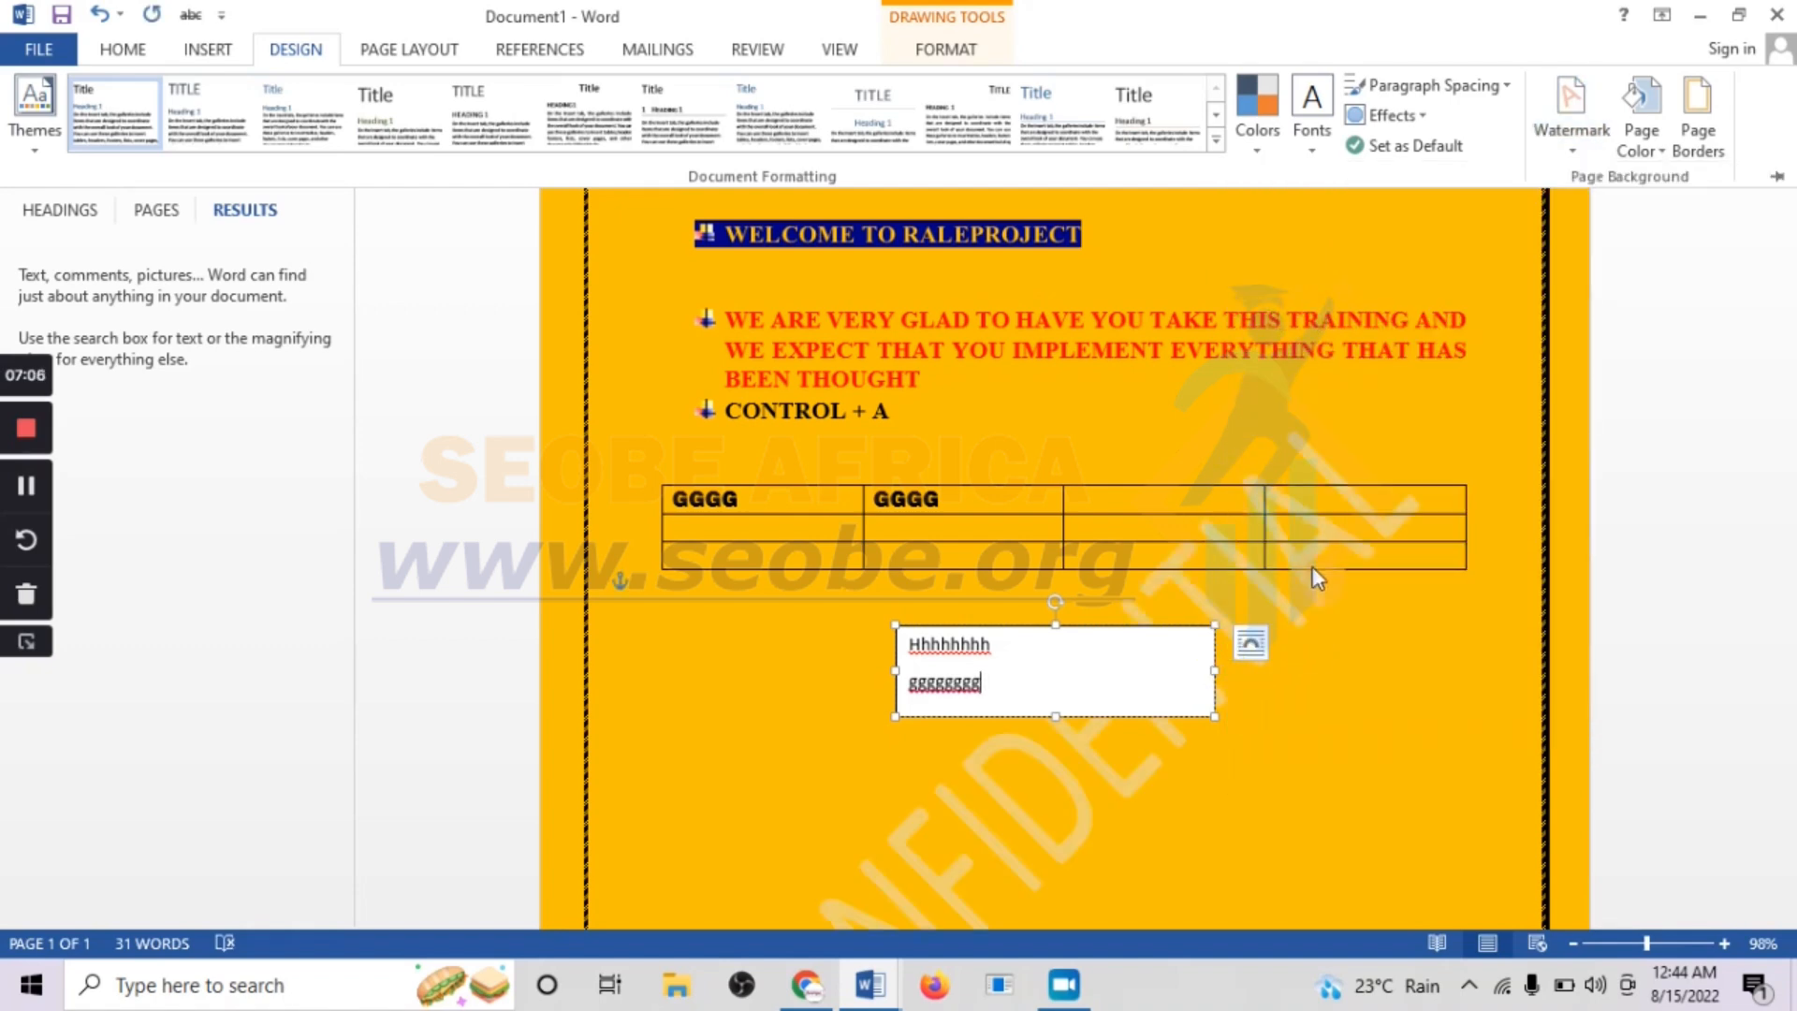
scroll(1356, 520, down, 3)
click(891, 791)
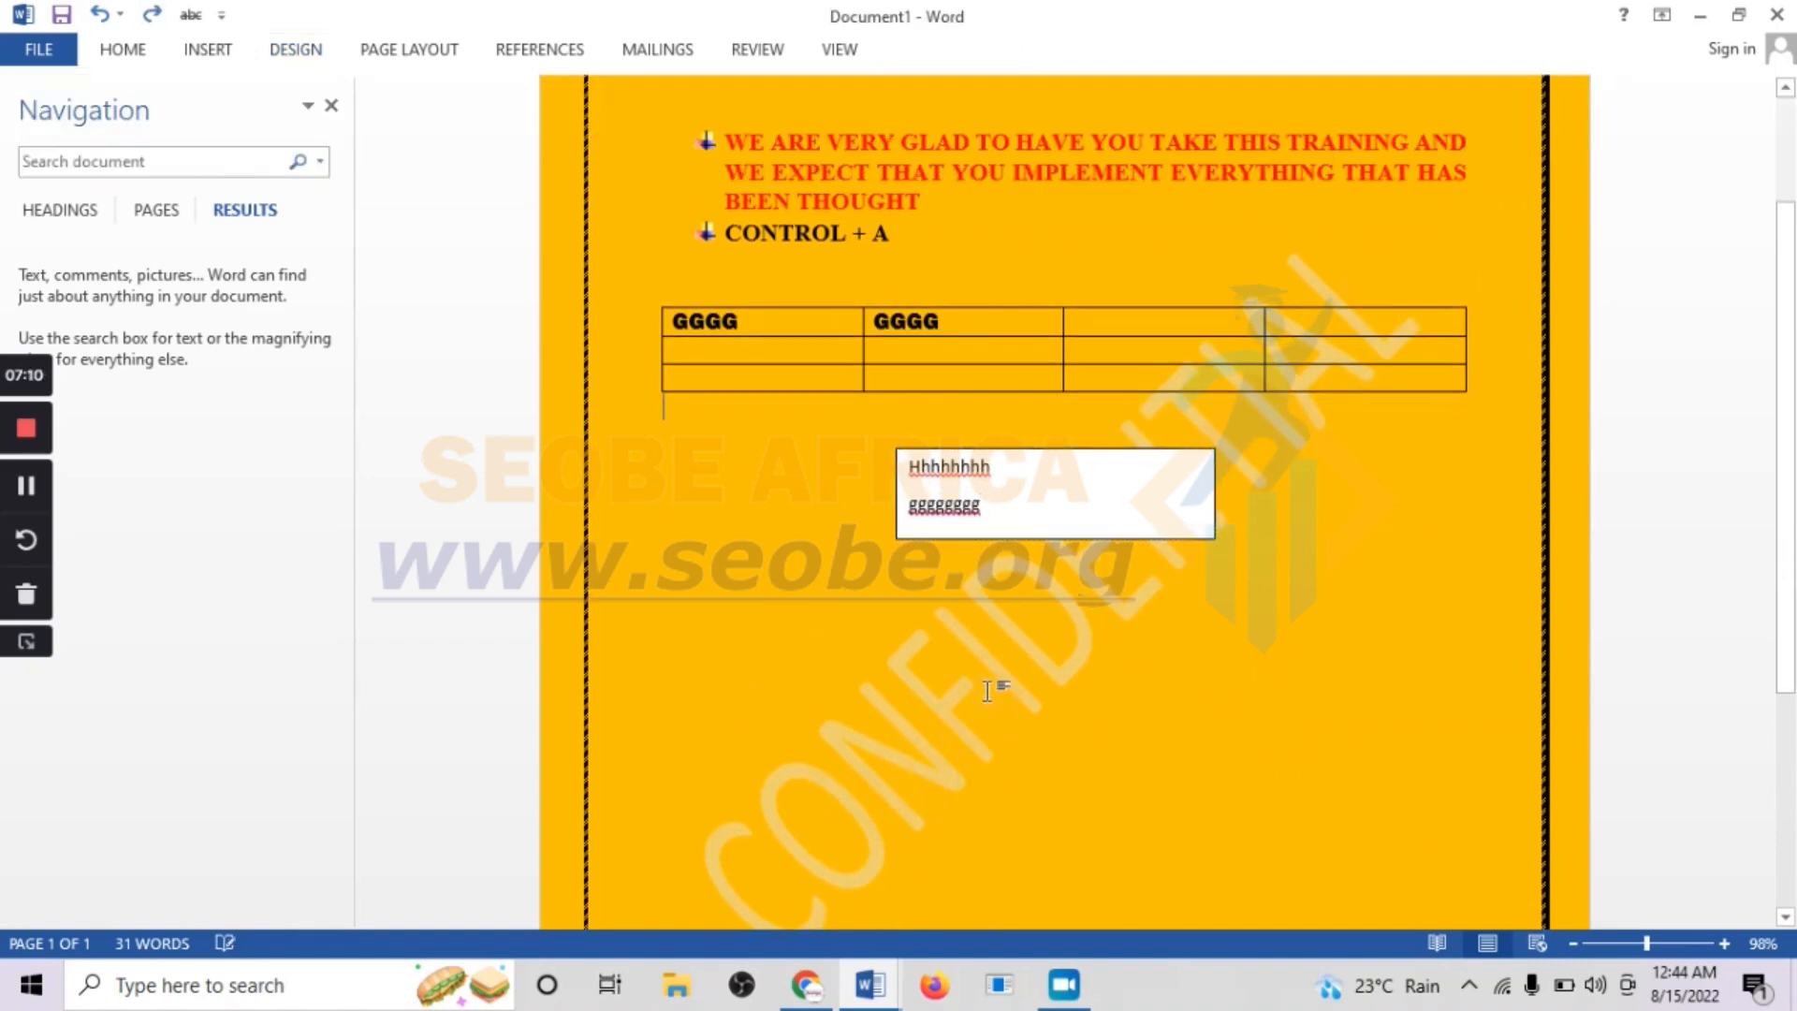
Try removing the watermark from the page and undo the removal
click(296, 47)
click(1574, 148)
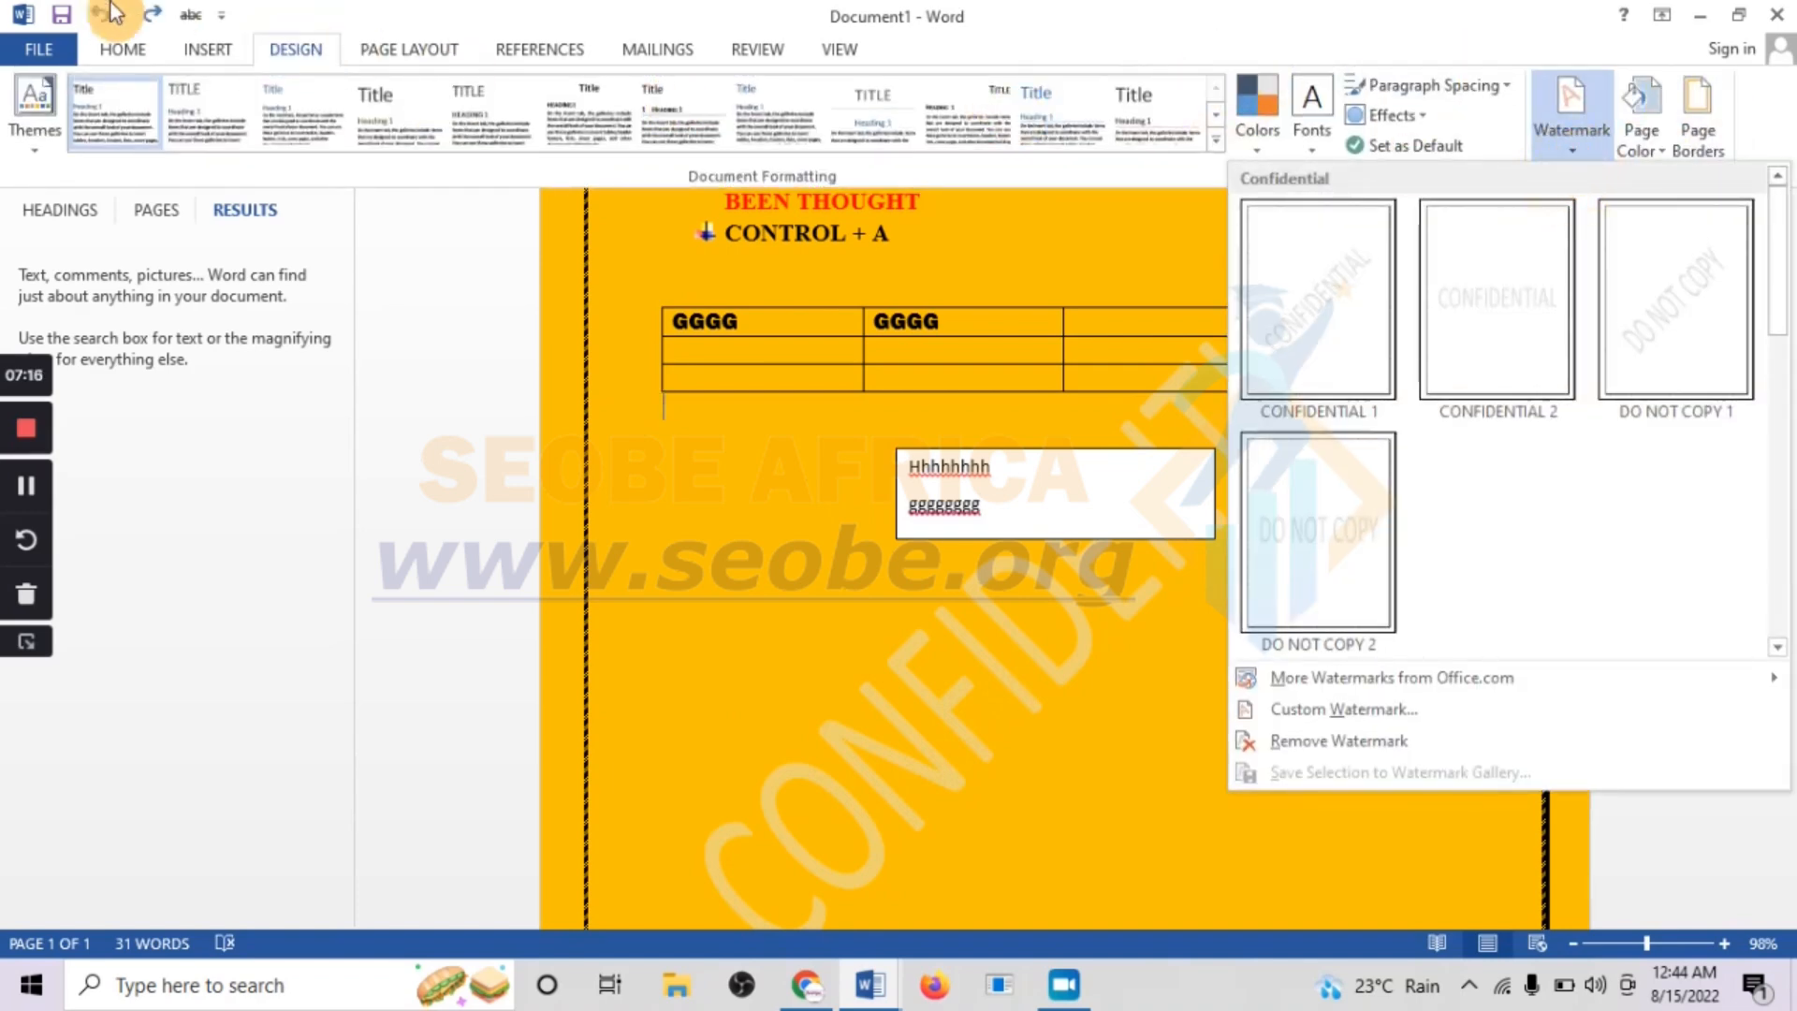
click(301, 54)
click(305, 57)
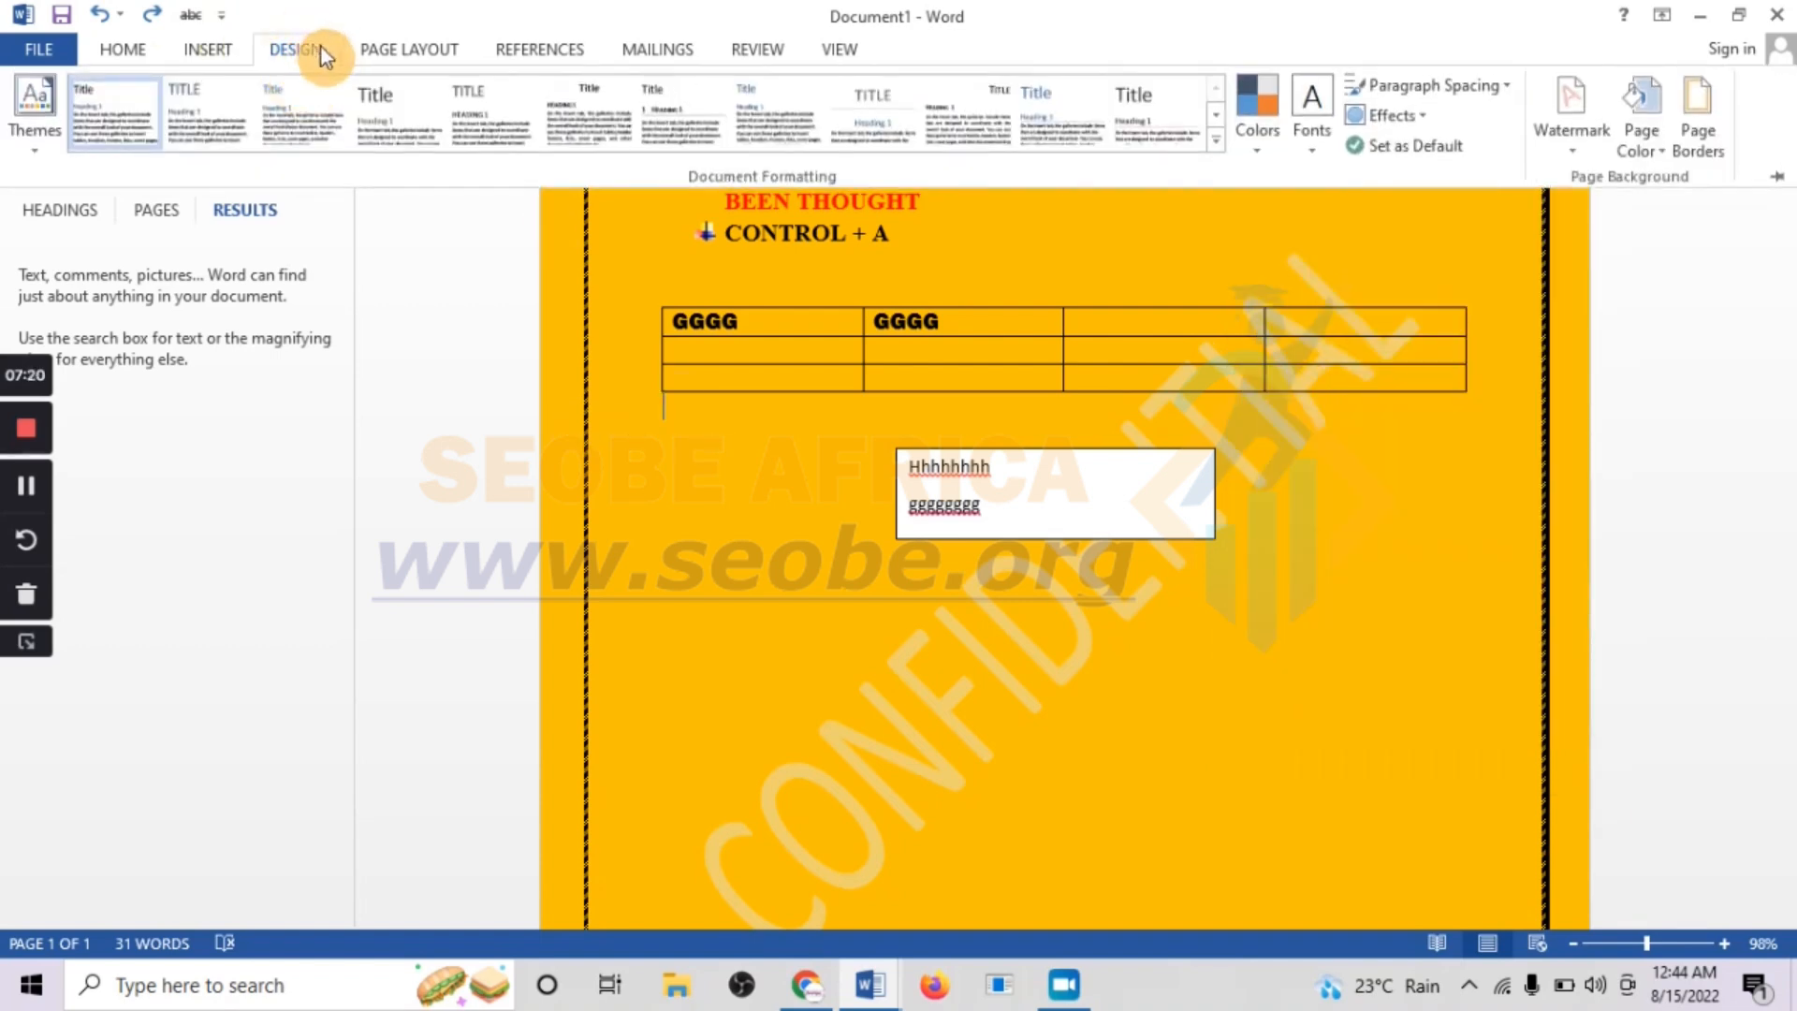
click(1580, 140)
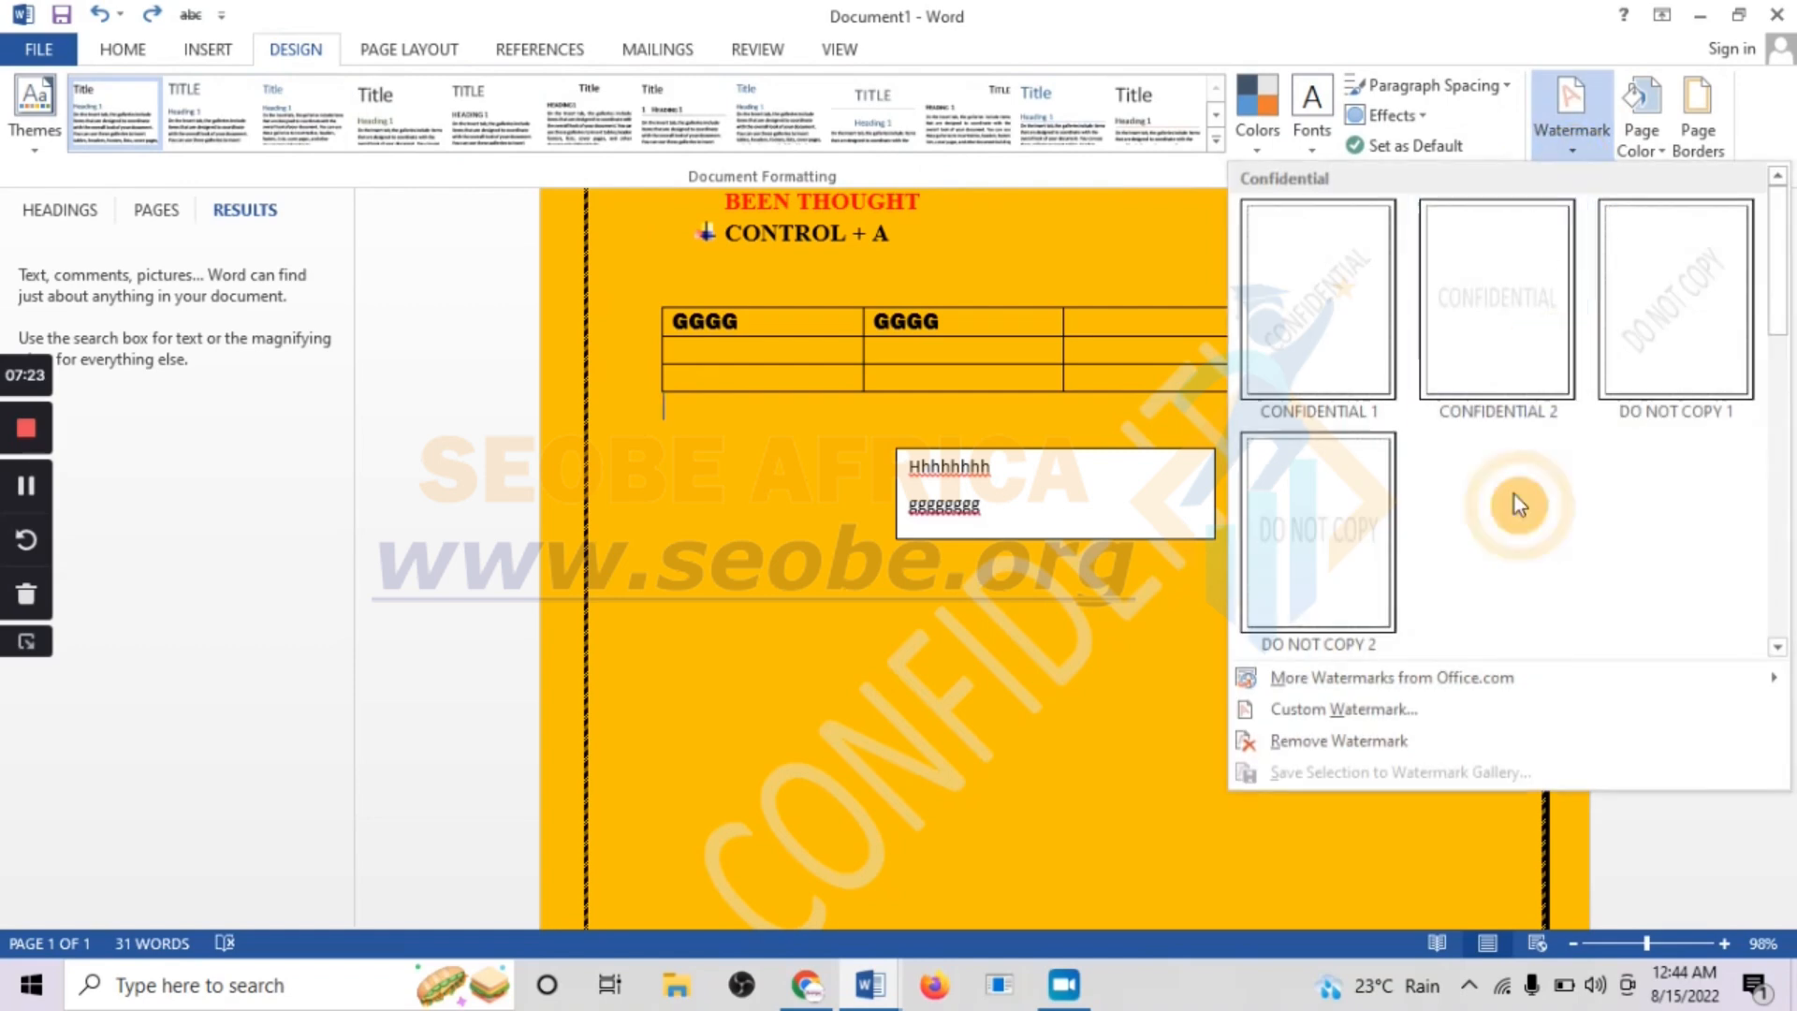
click(1351, 741)
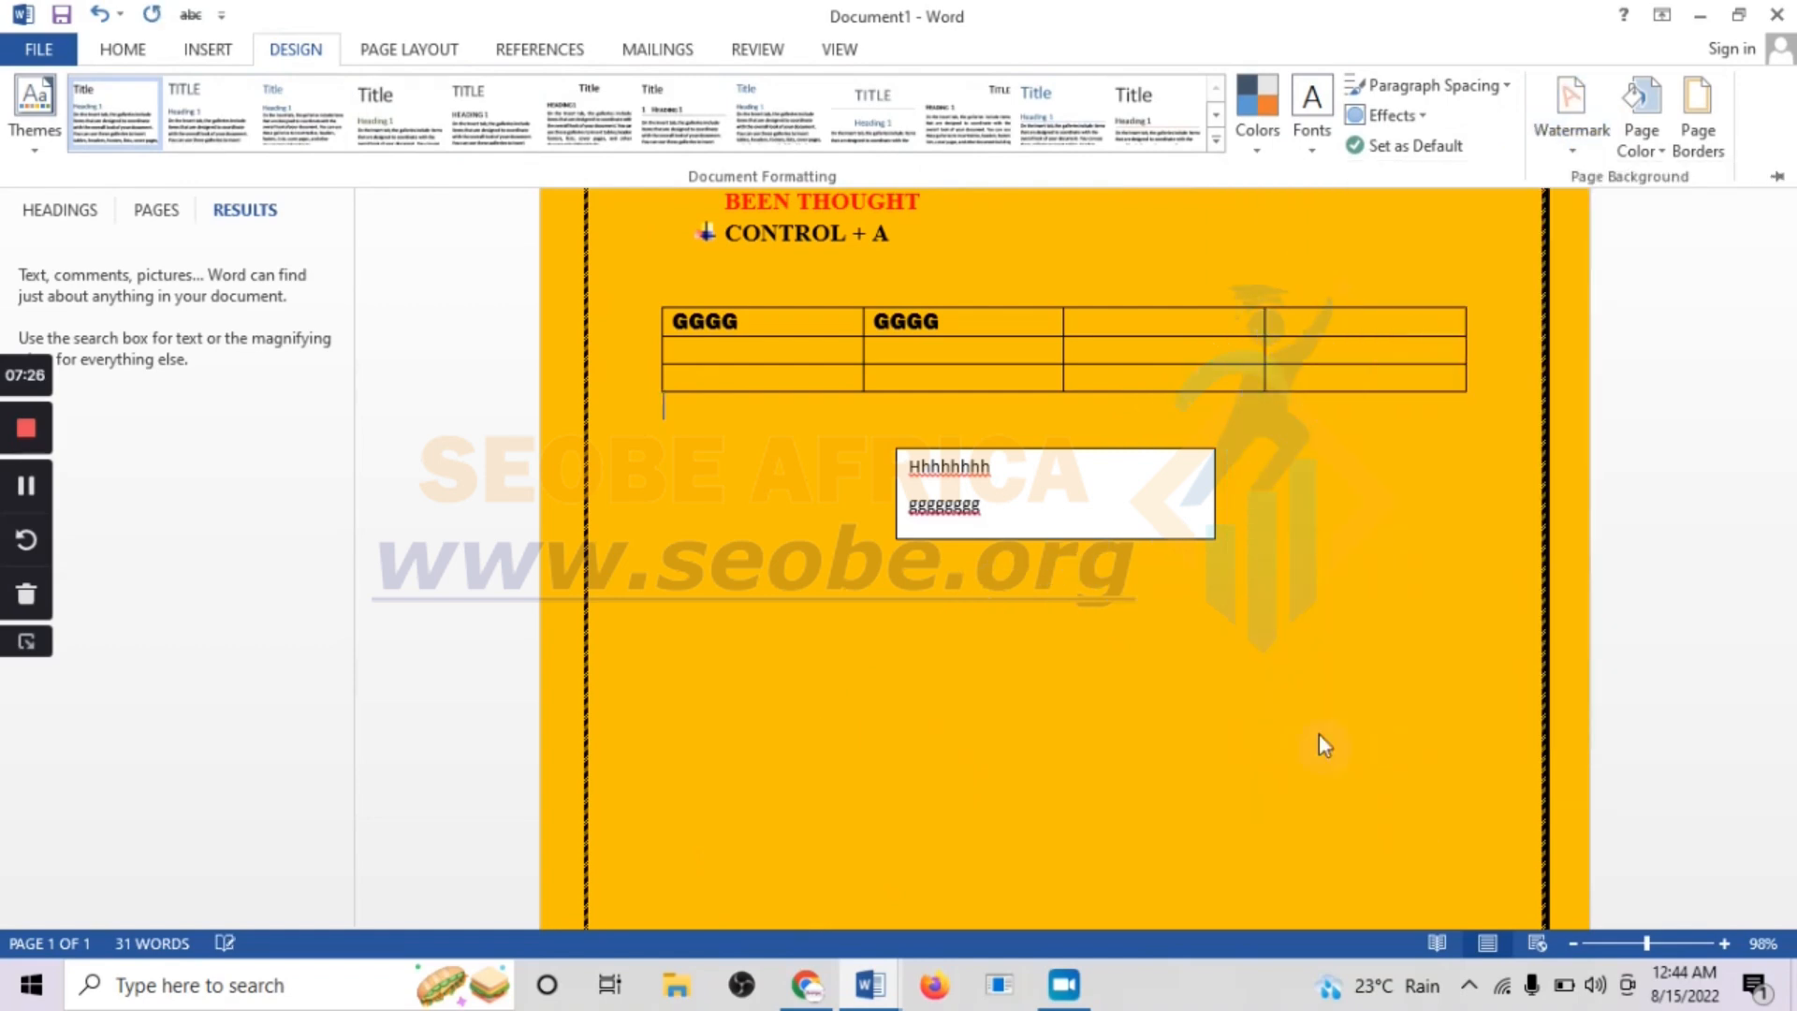
click(98, 13)
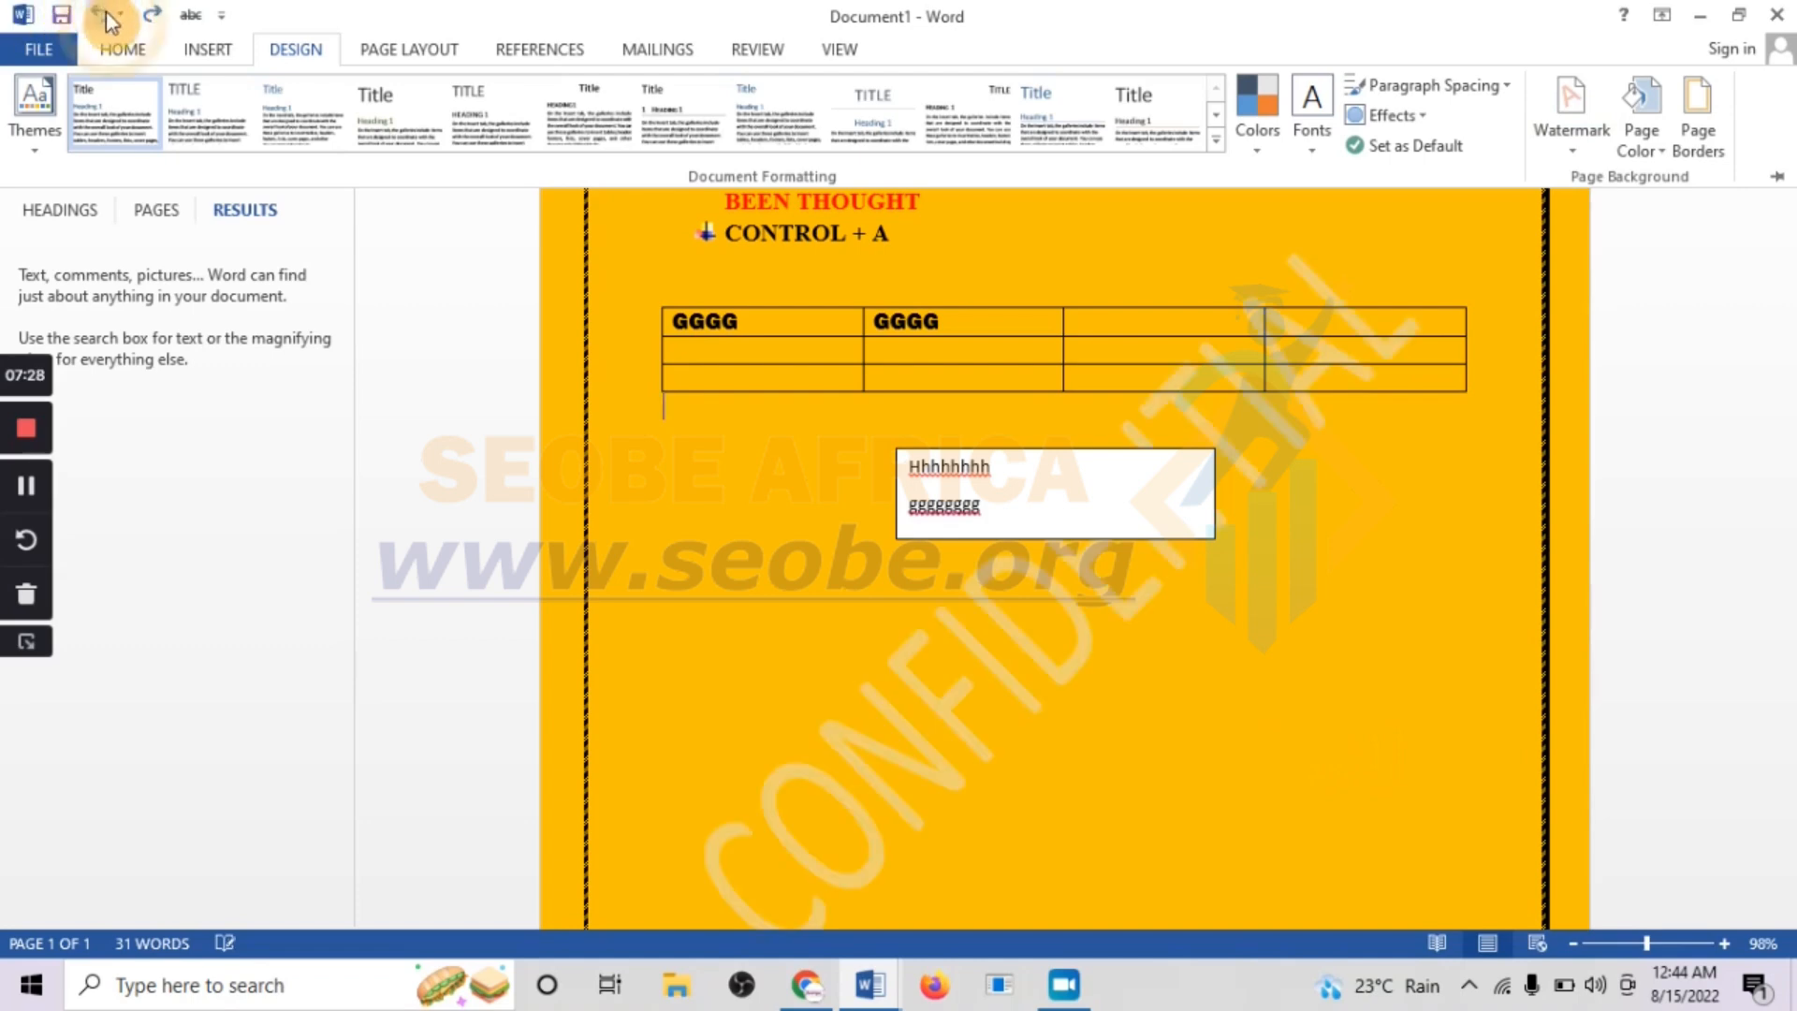
Open the custom watermark settings and replace the watermark text with "Raleproject"
click(1575, 150)
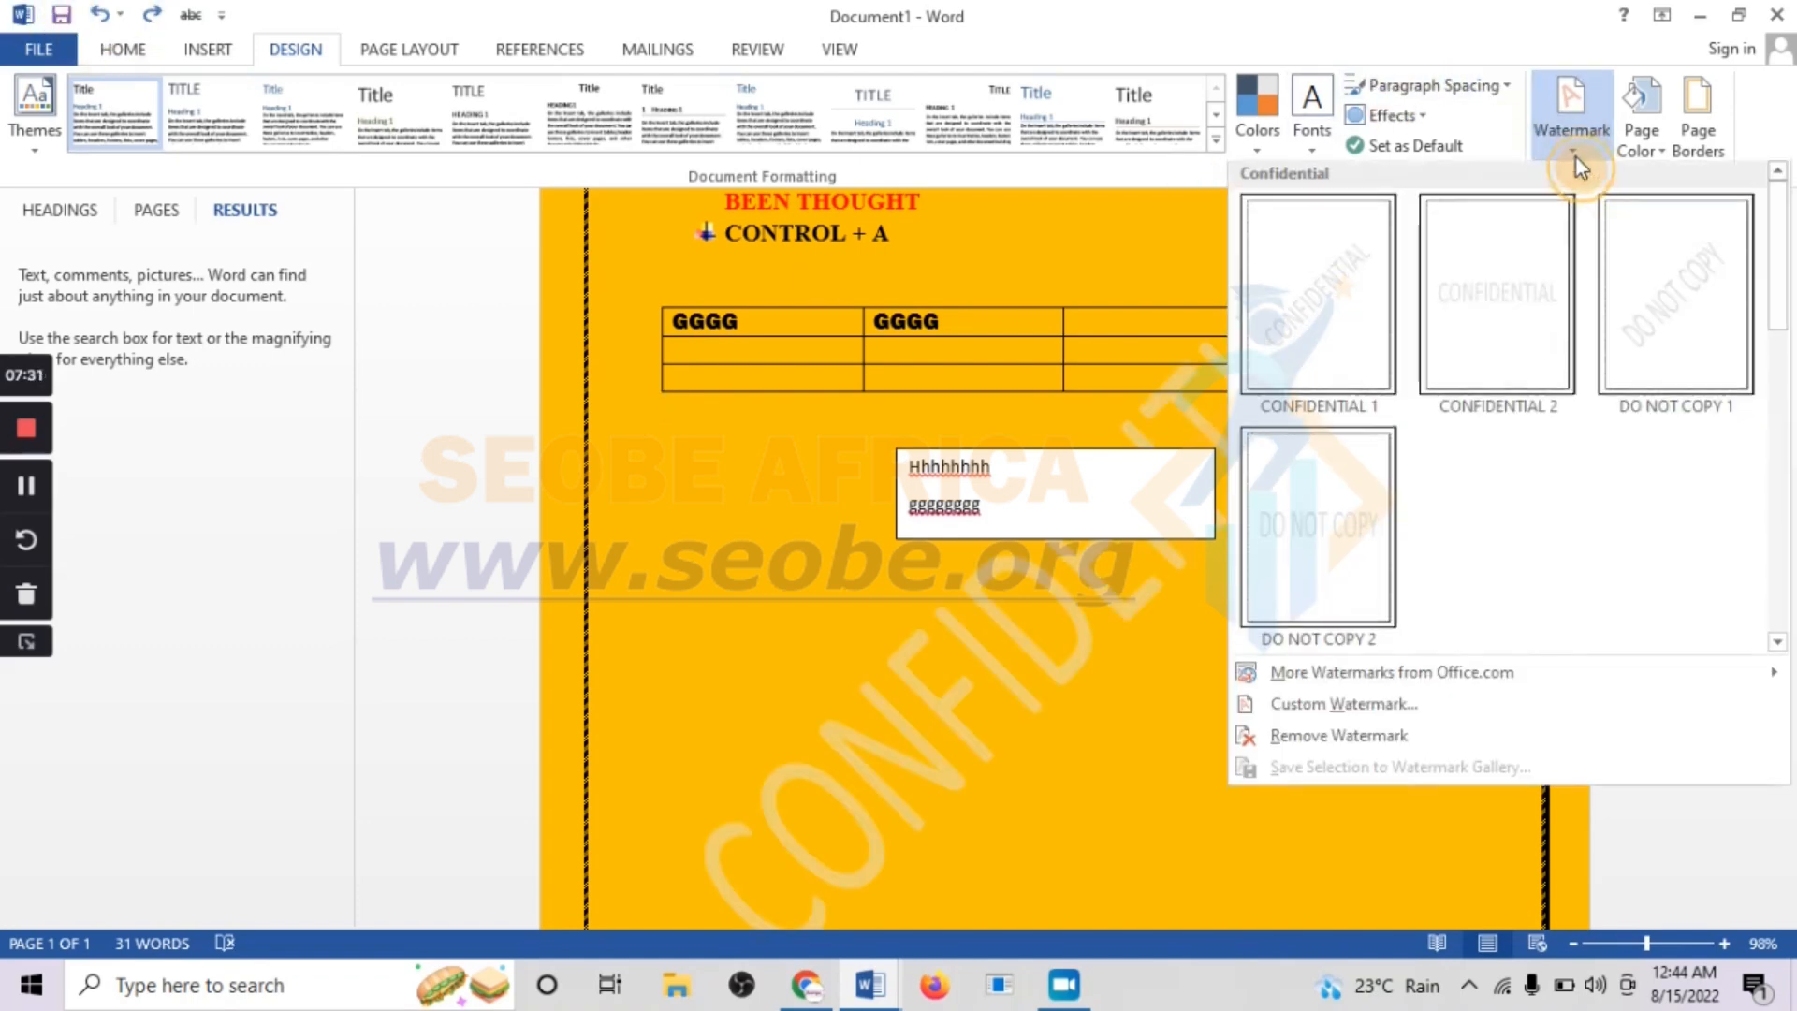
click(1350, 718)
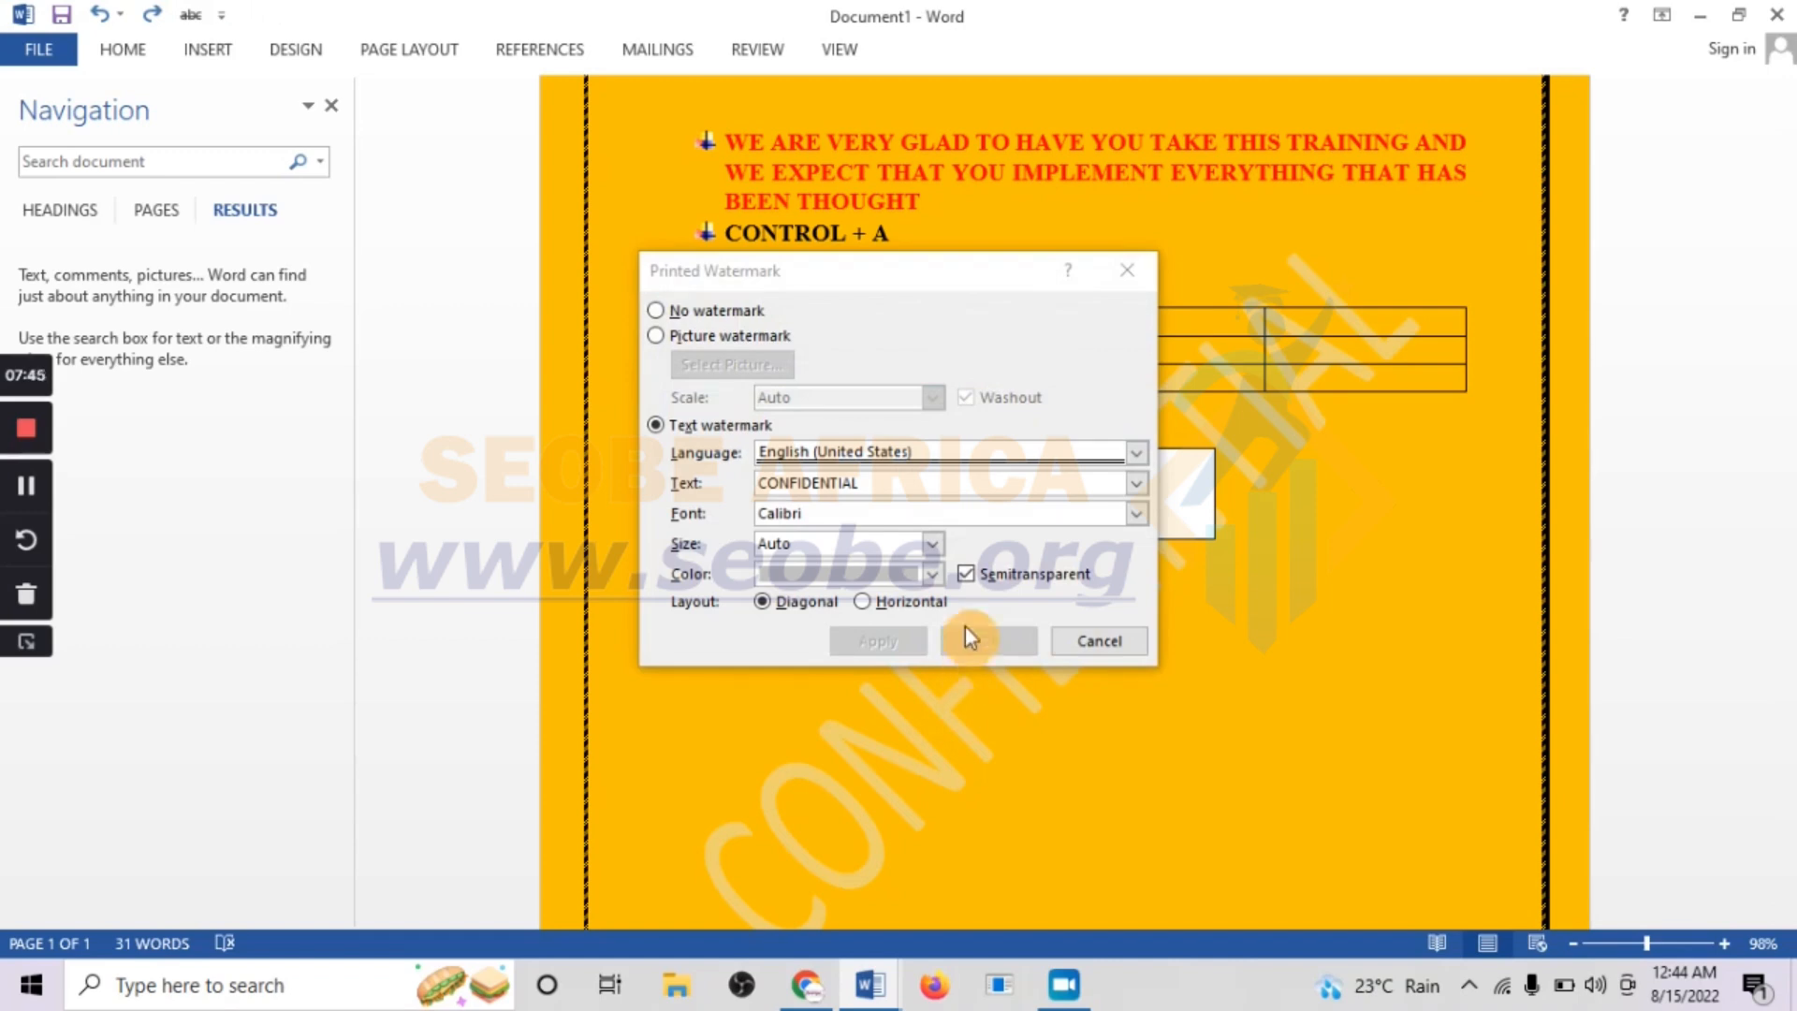
click(899, 484)
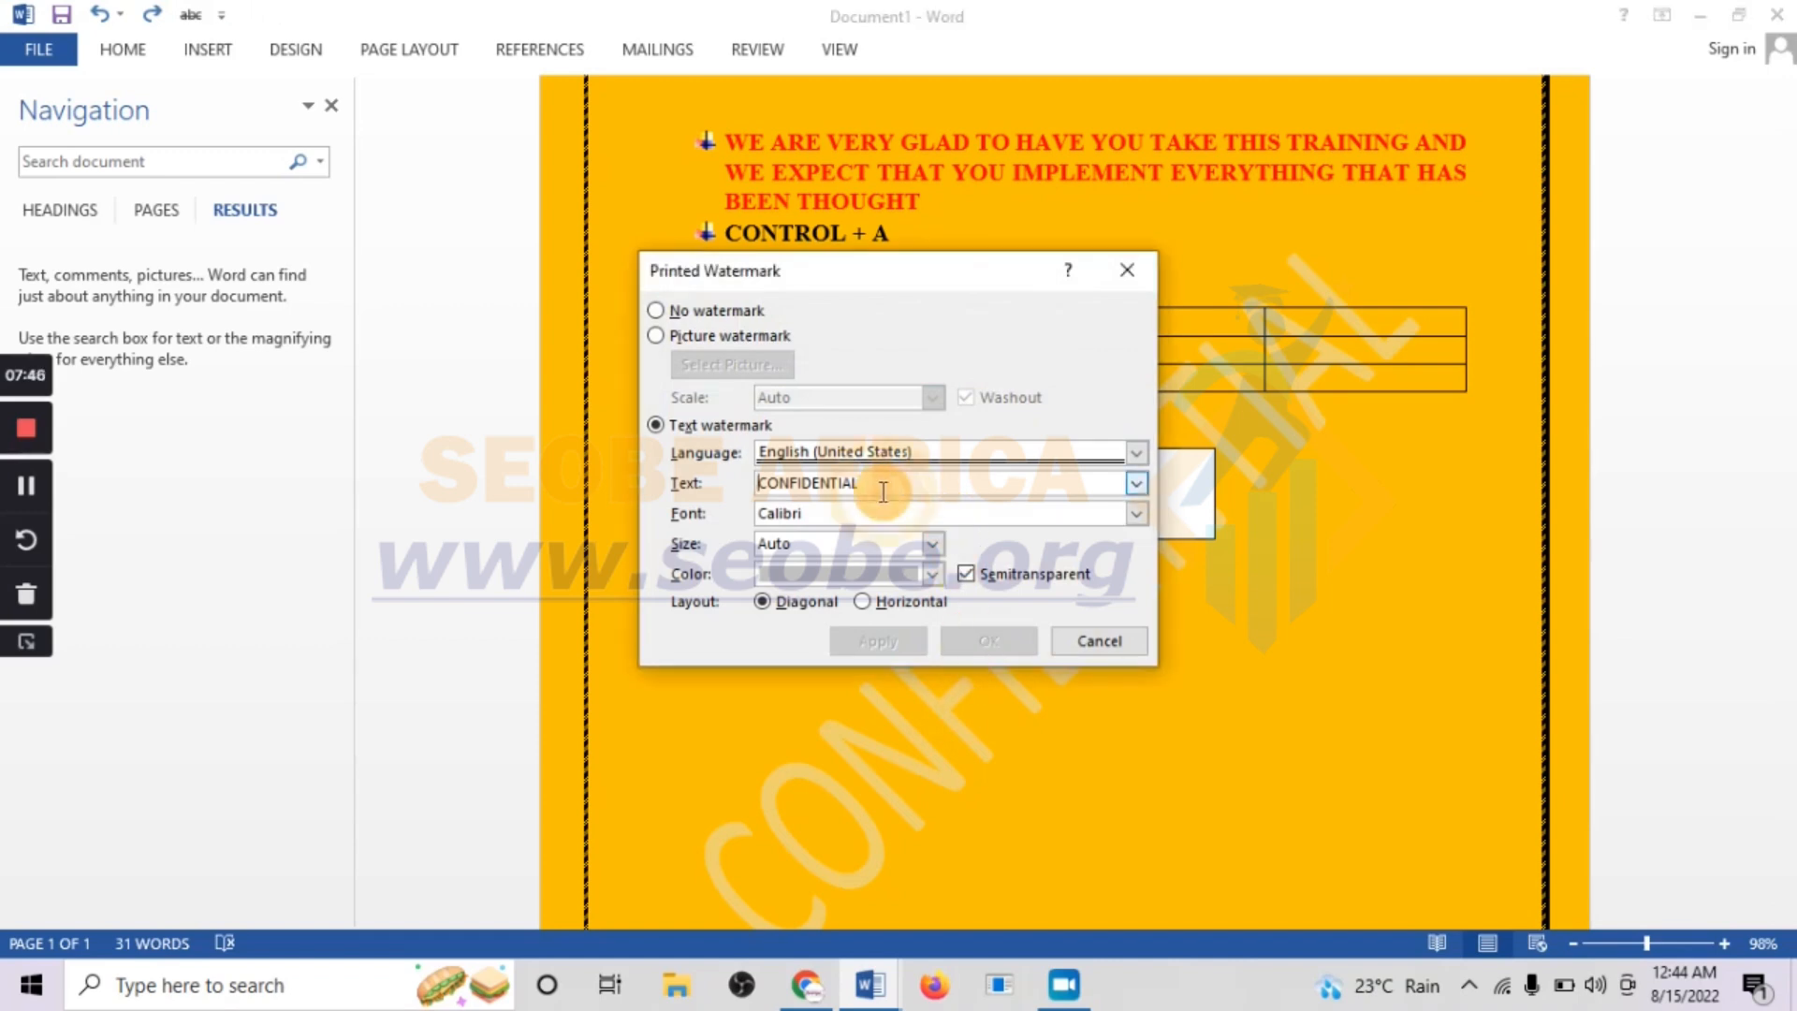
click(910, 487)
drag(910, 488, 744, 482)
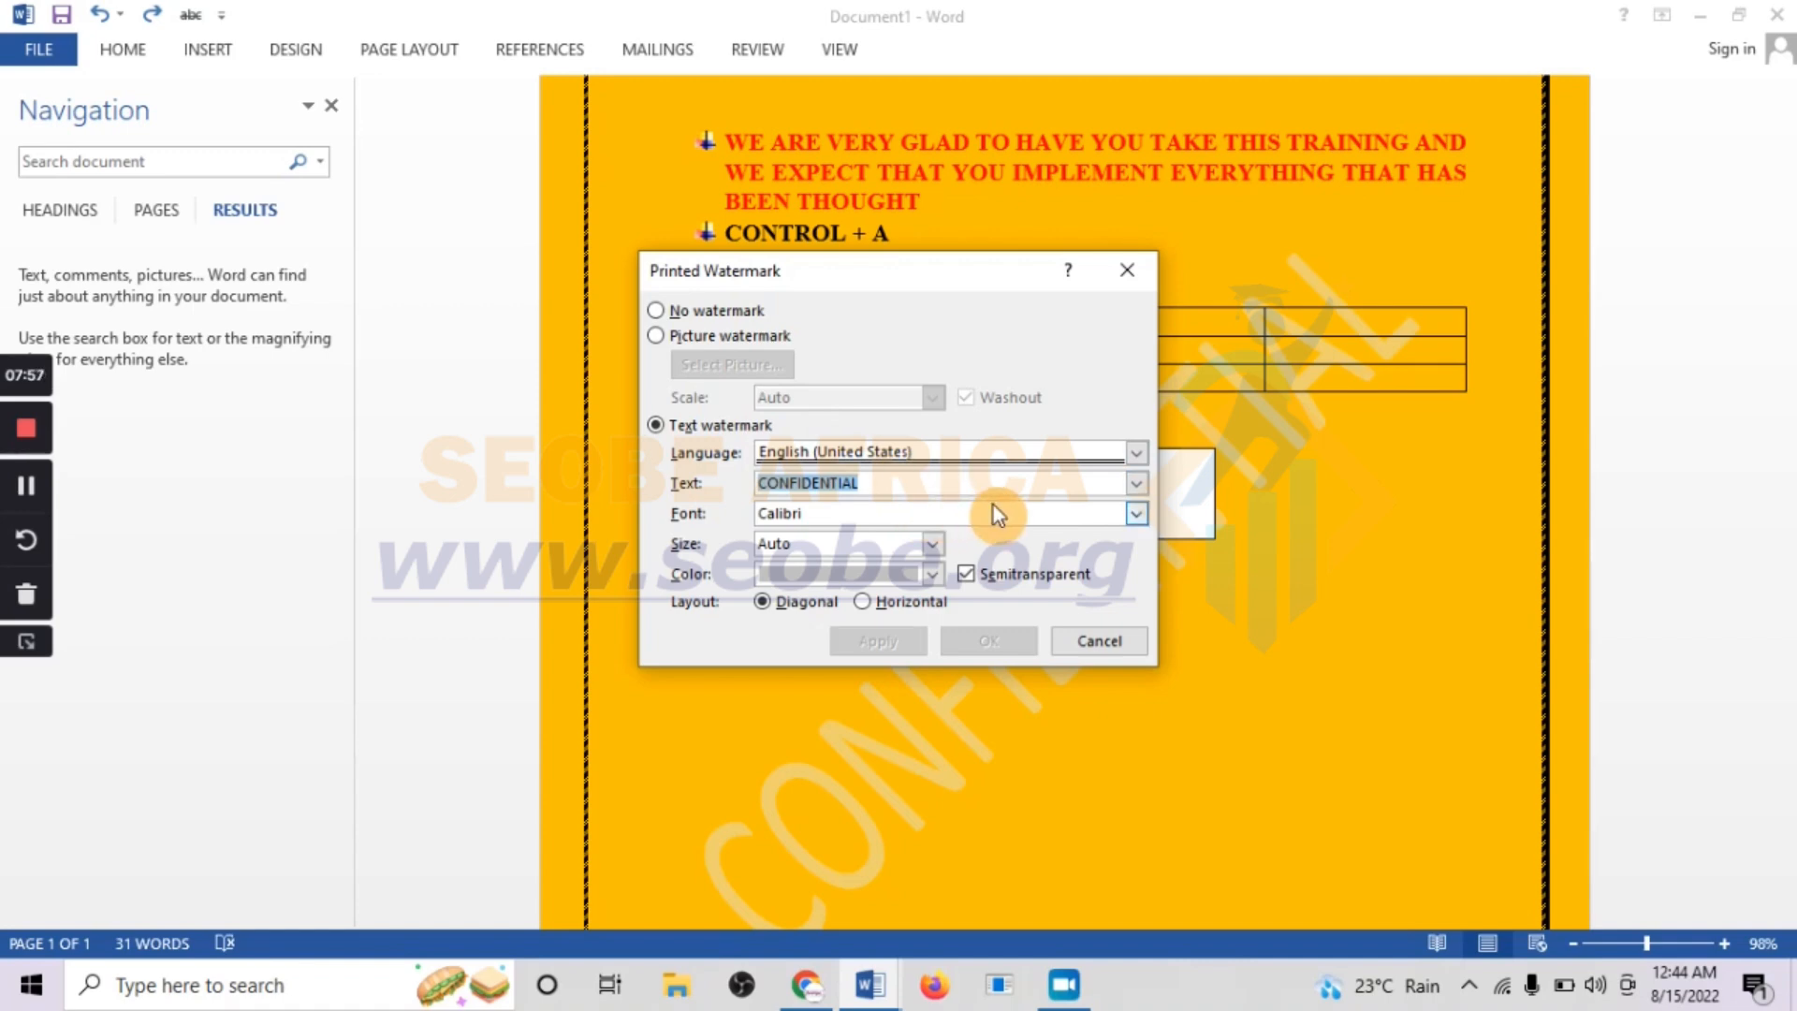
text(r)
key(BackSpace)
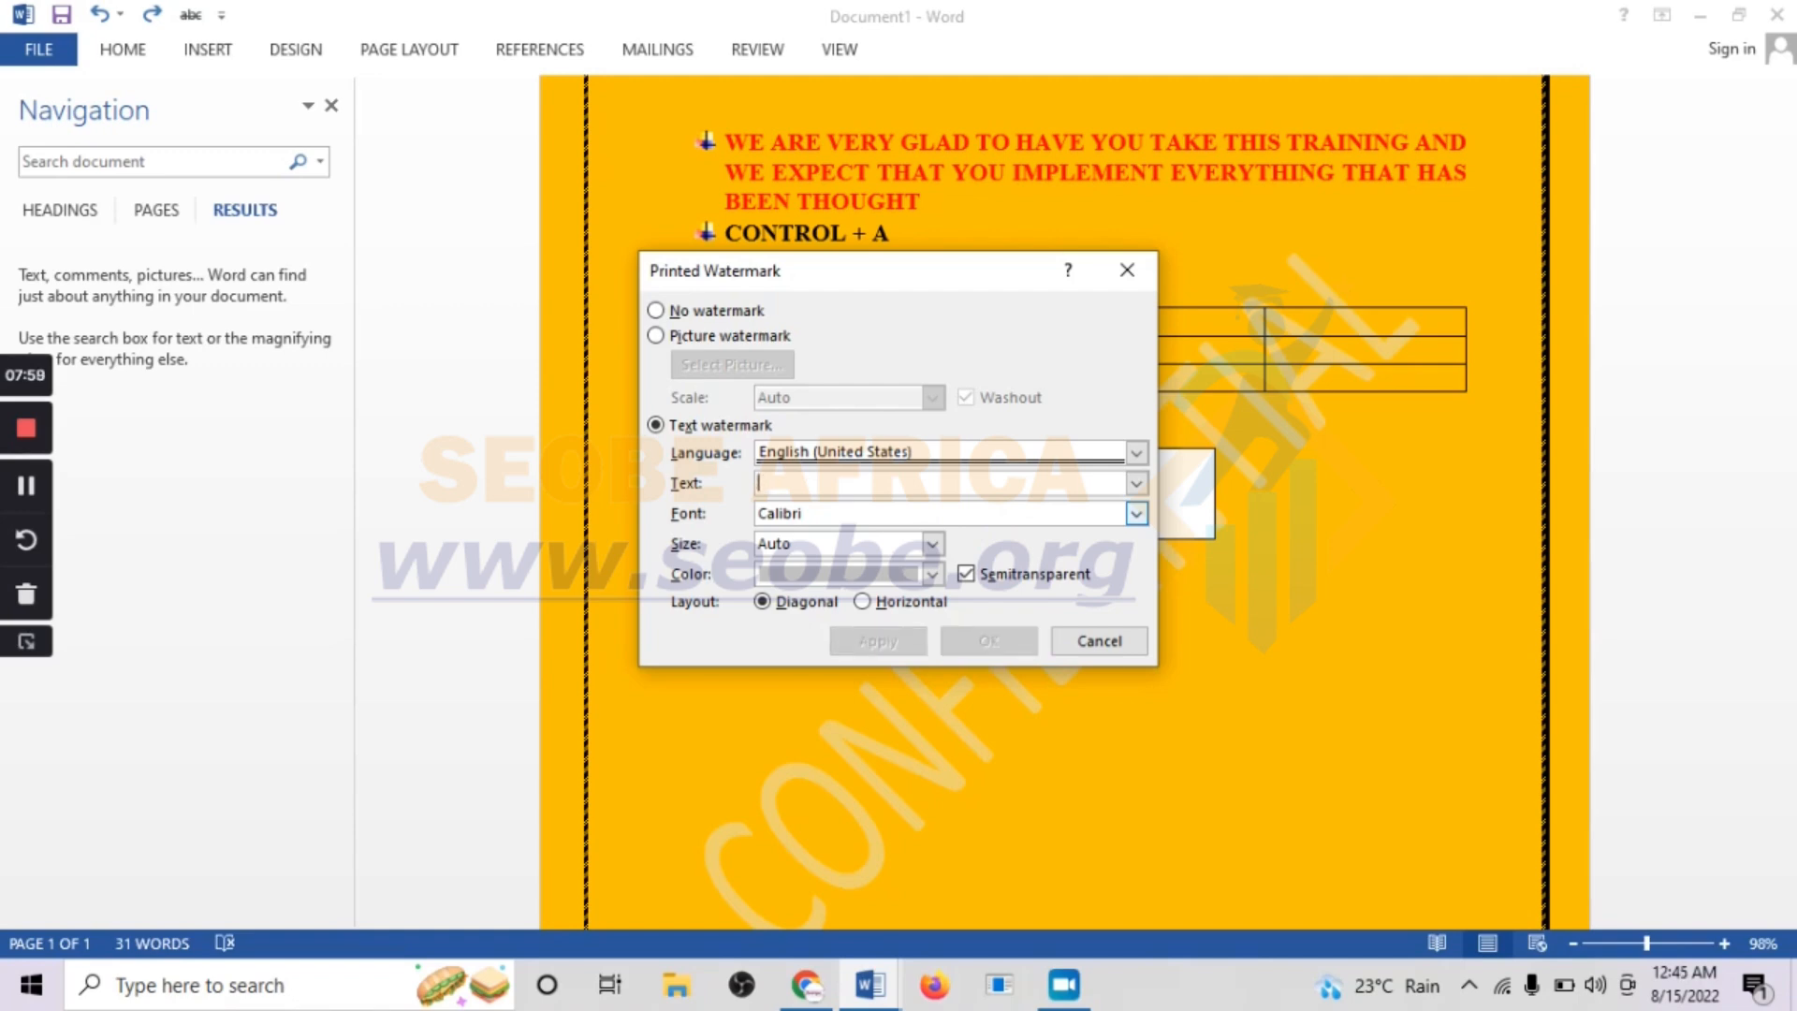
text(Ra)
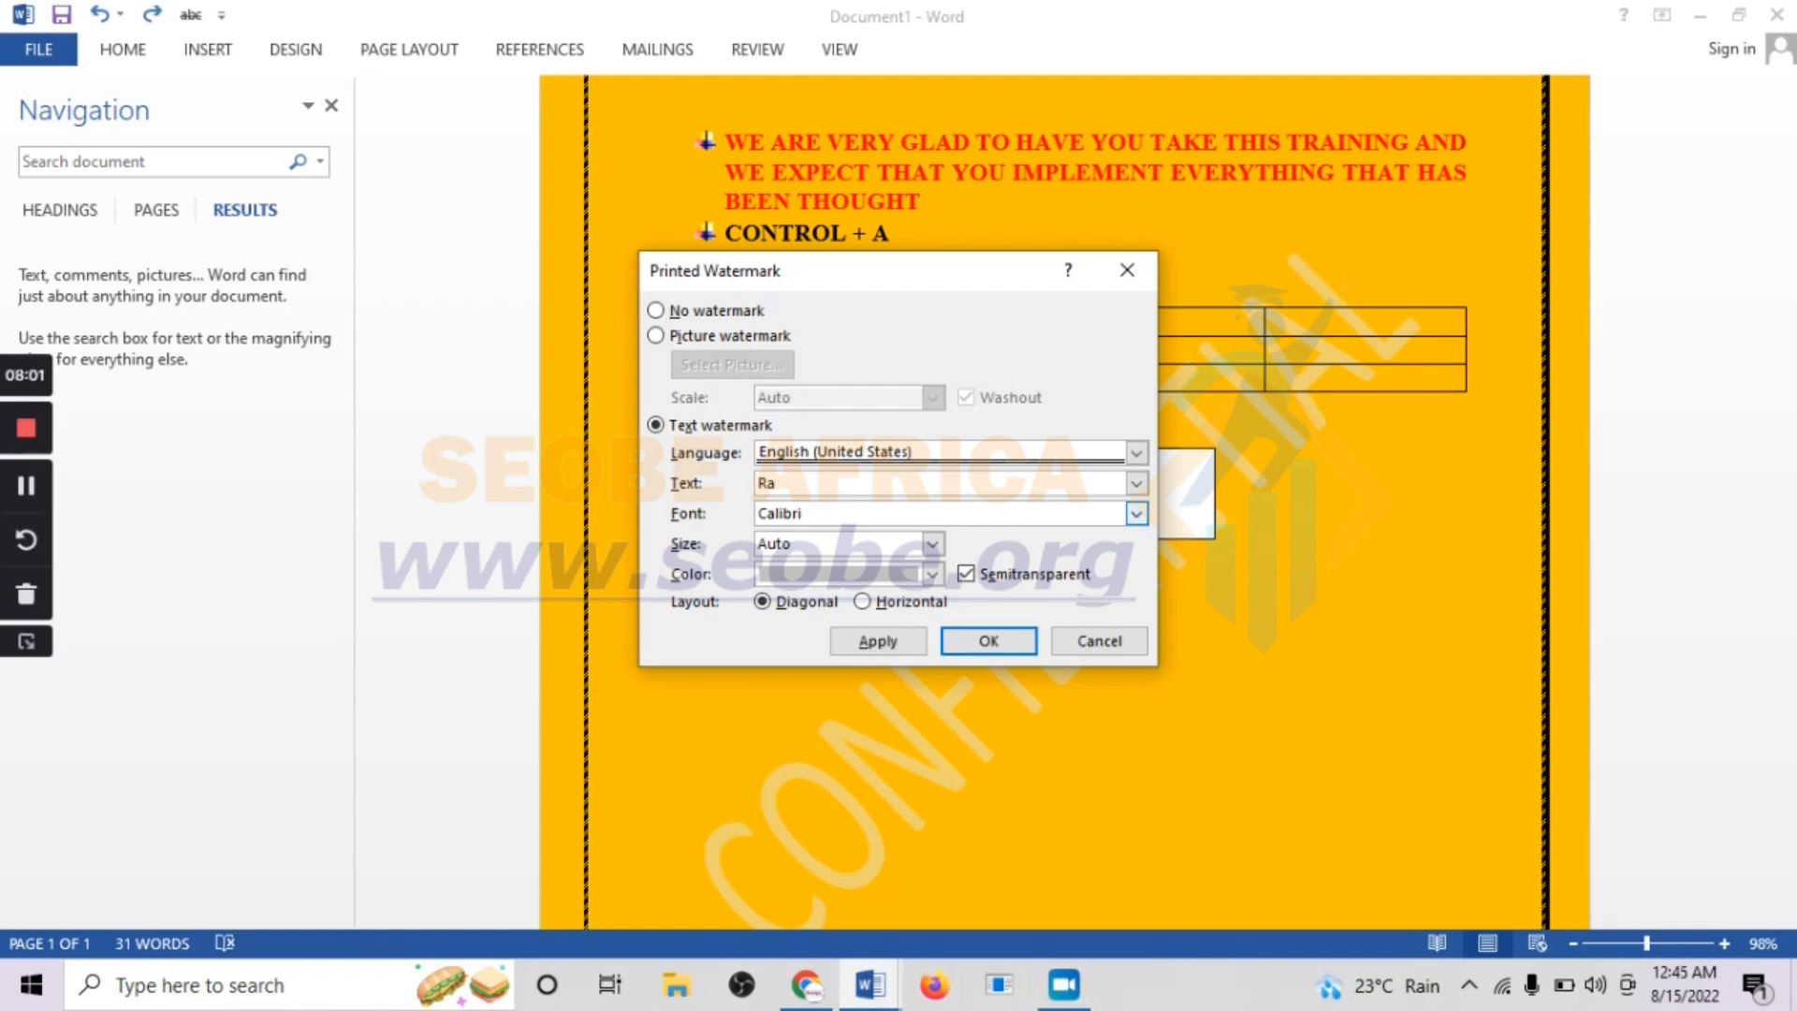
text(leproject)
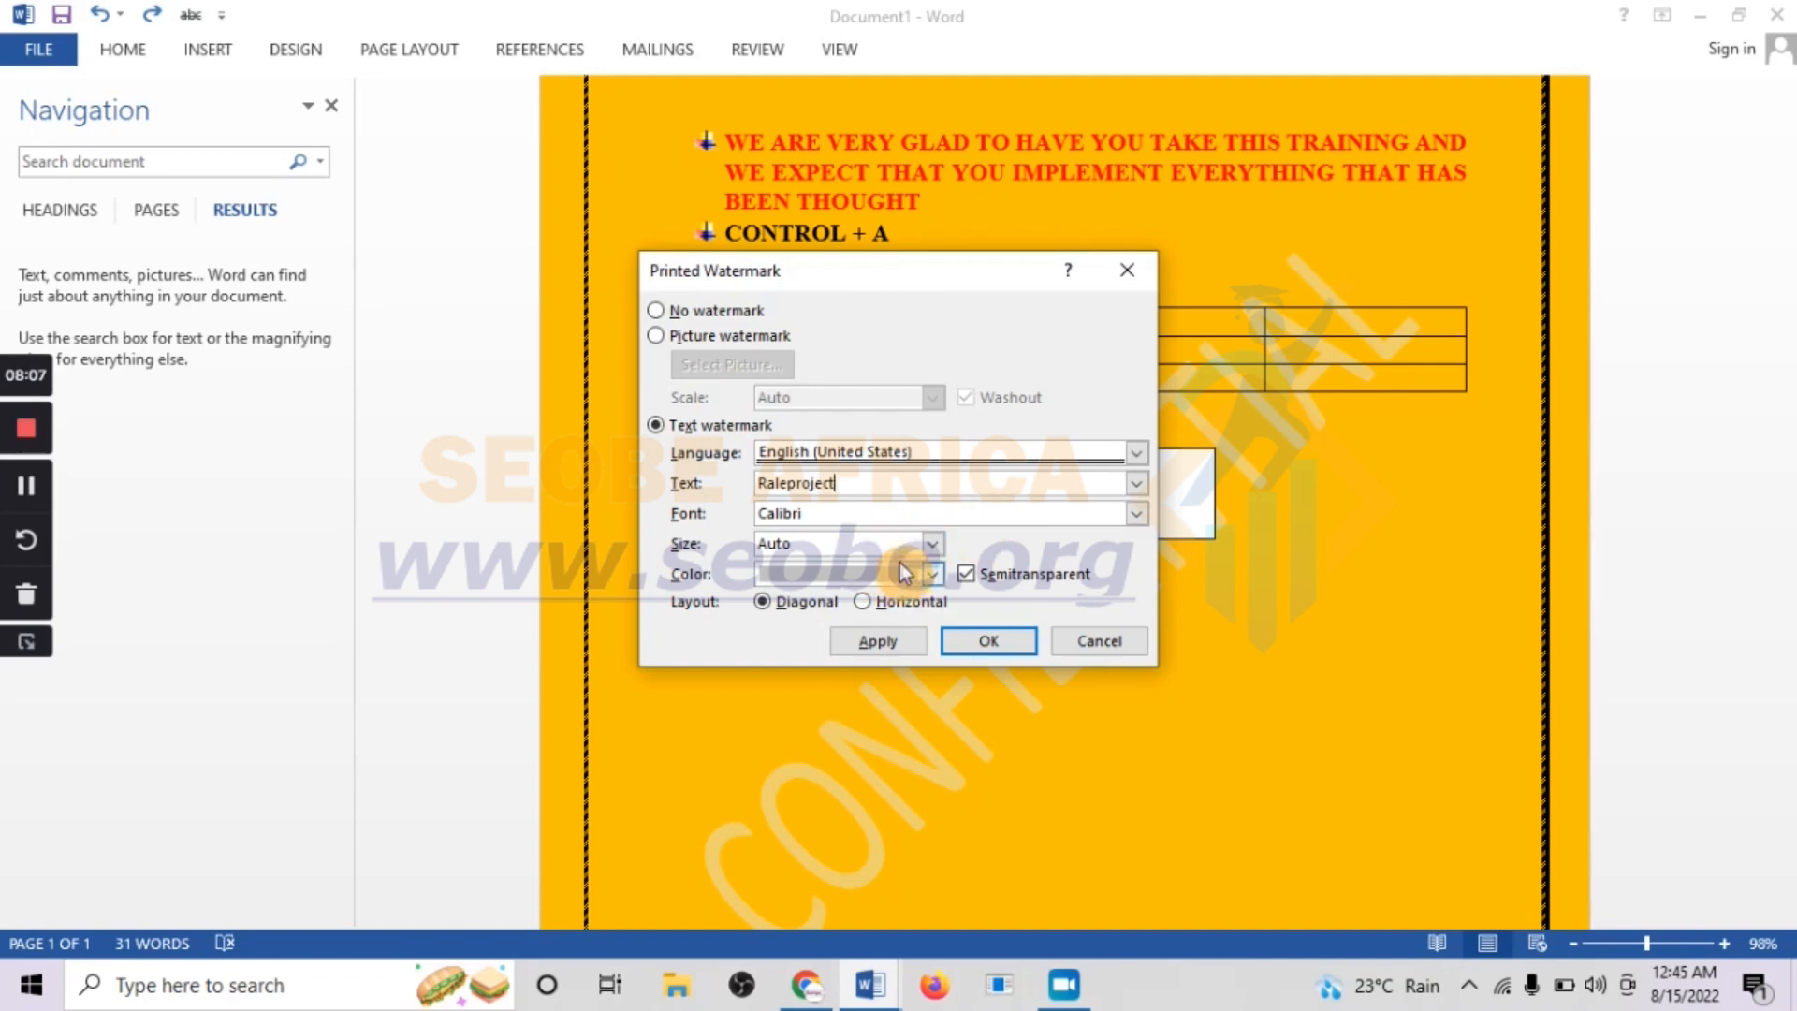
Set the watermark's size to 36 and its color to a light blue theme shade, and apply it to the page
click(934, 546)
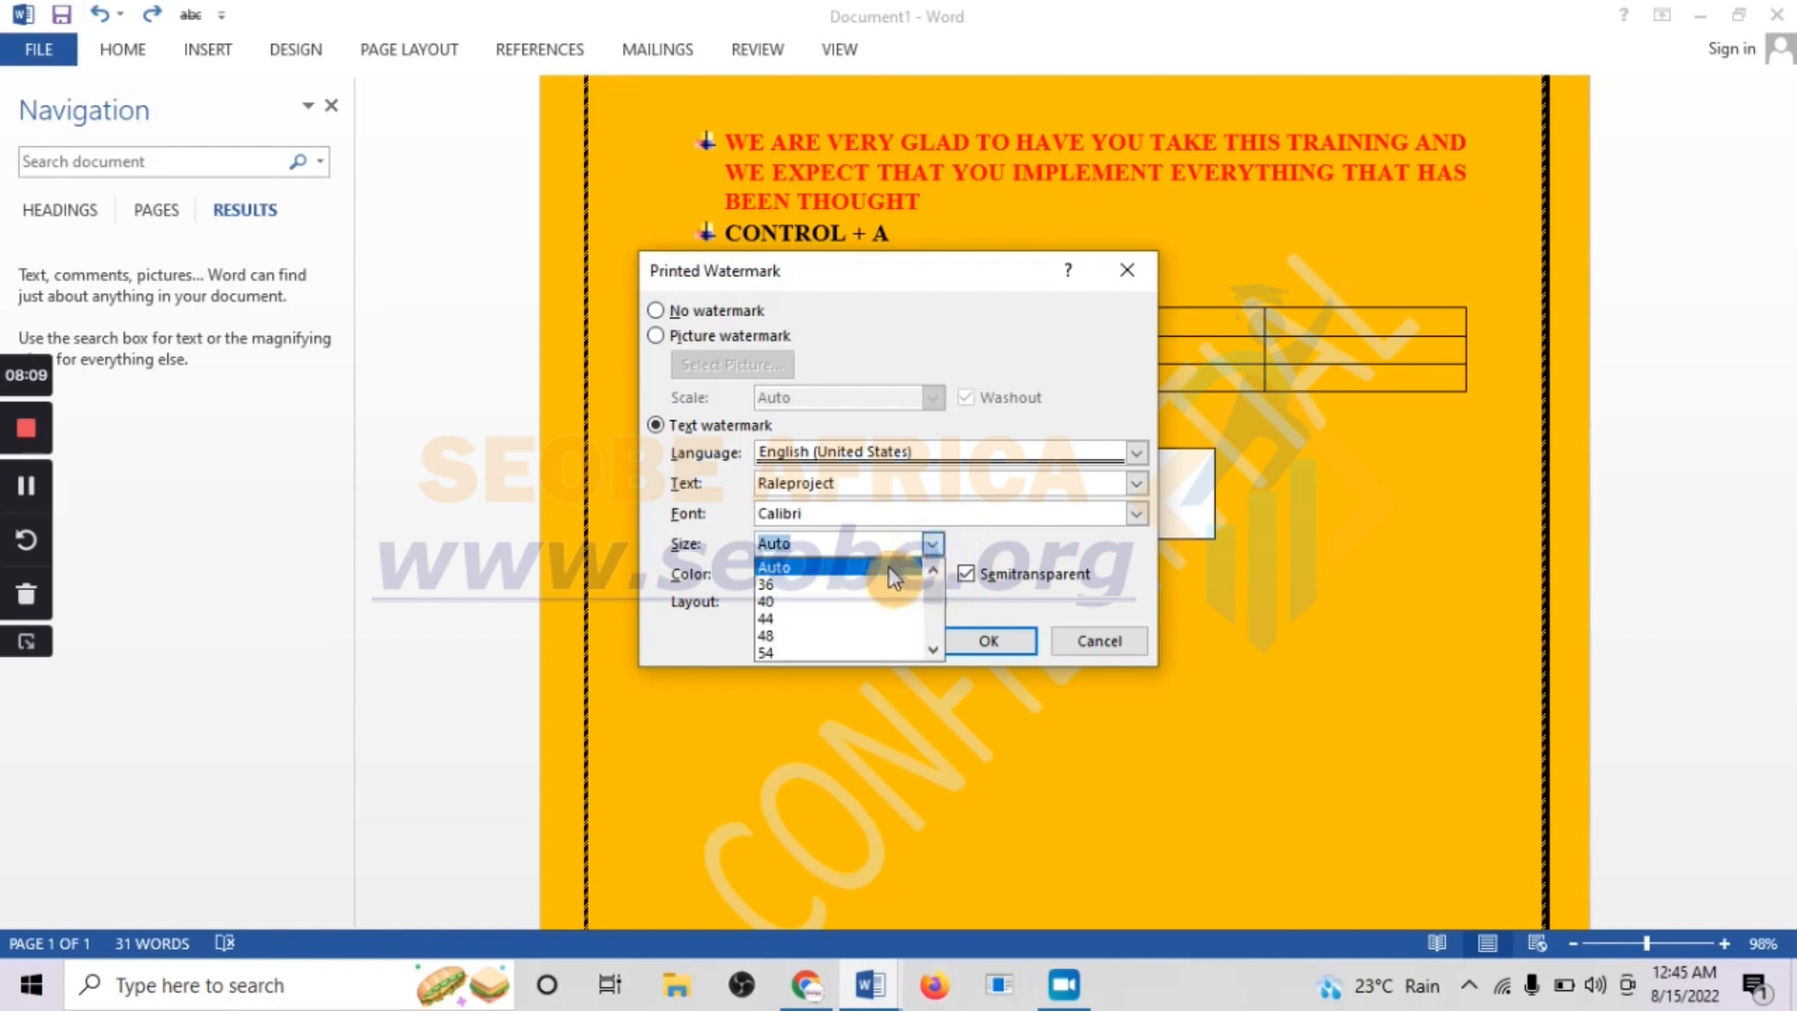
click(774, 585)
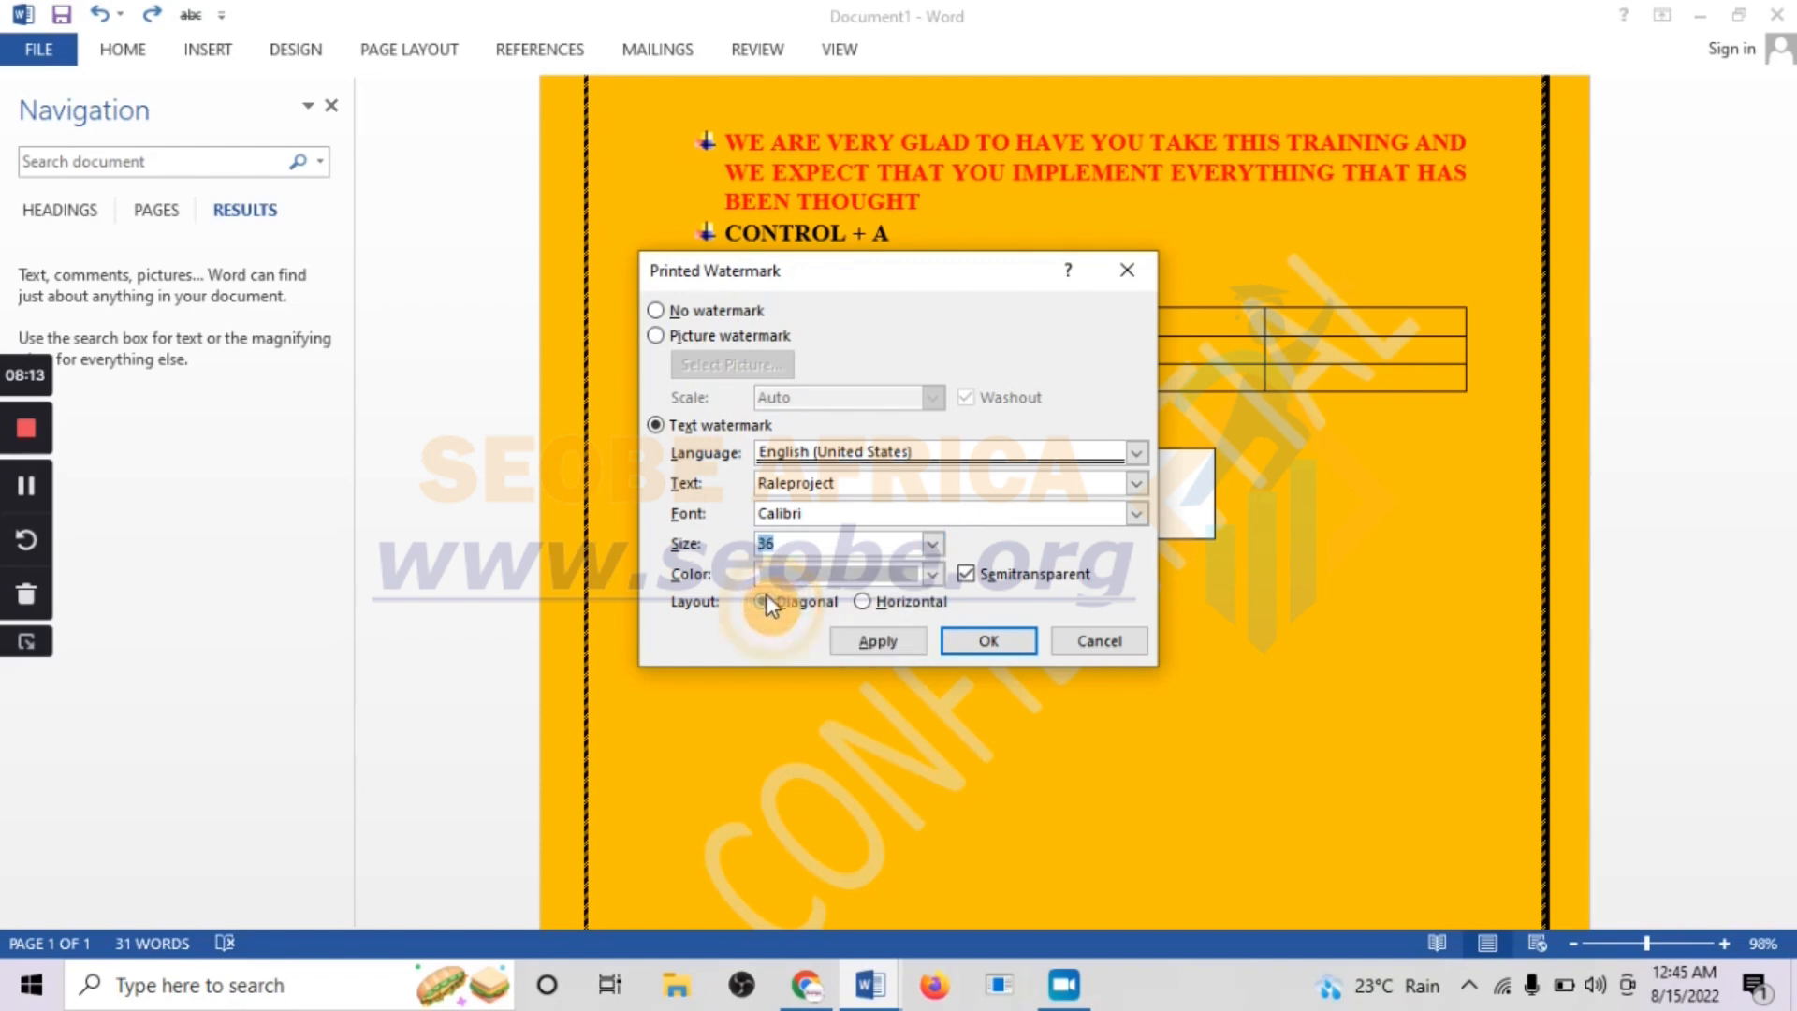
click(932, 575)
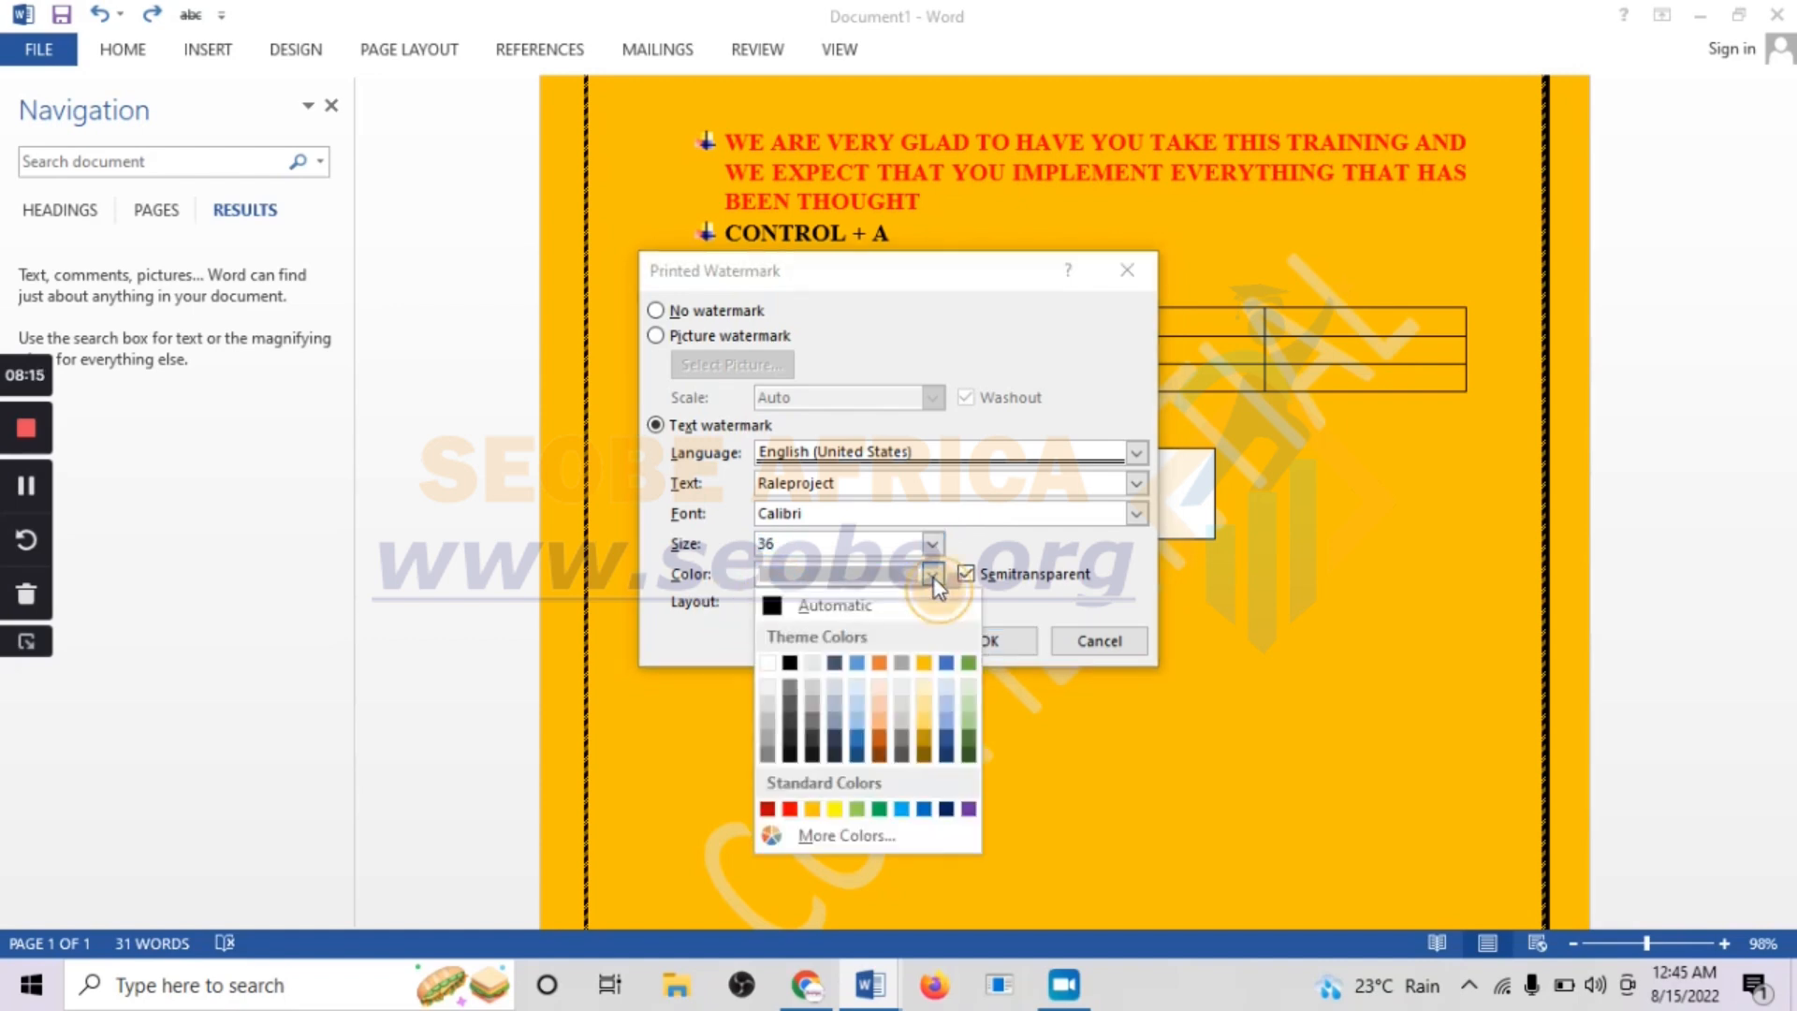
click(785, 664)
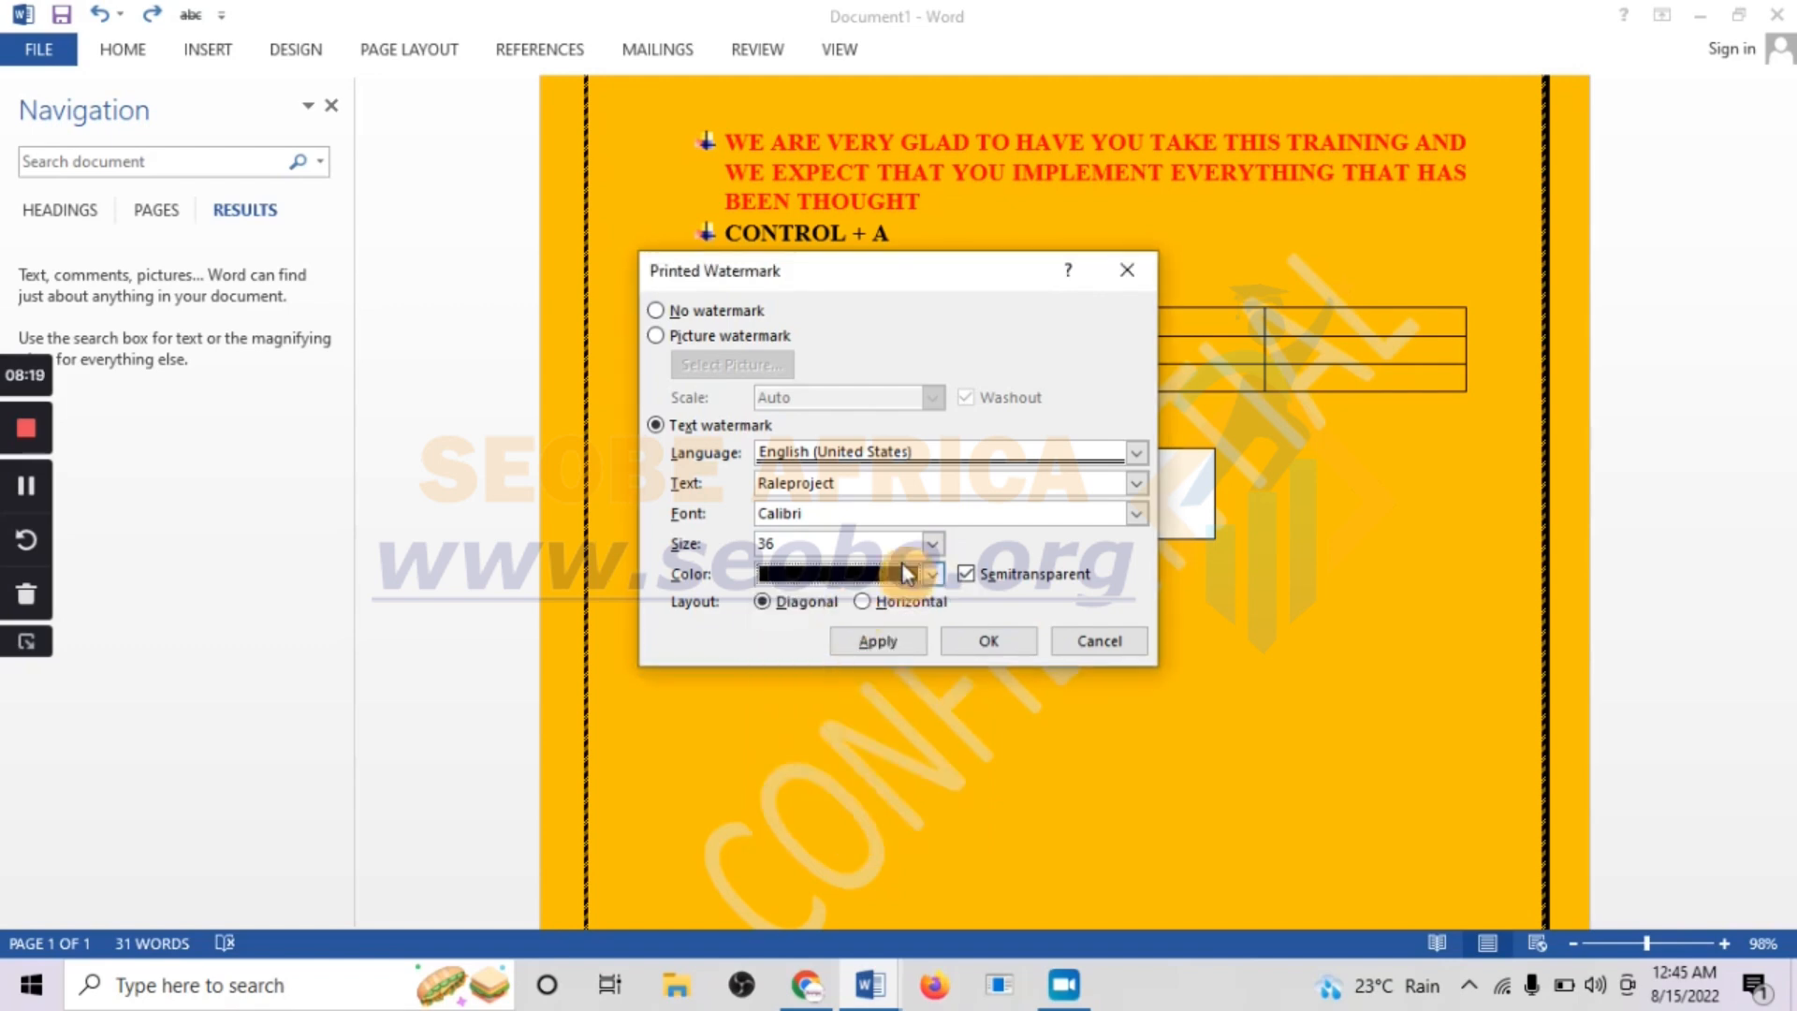
click(933, 575)
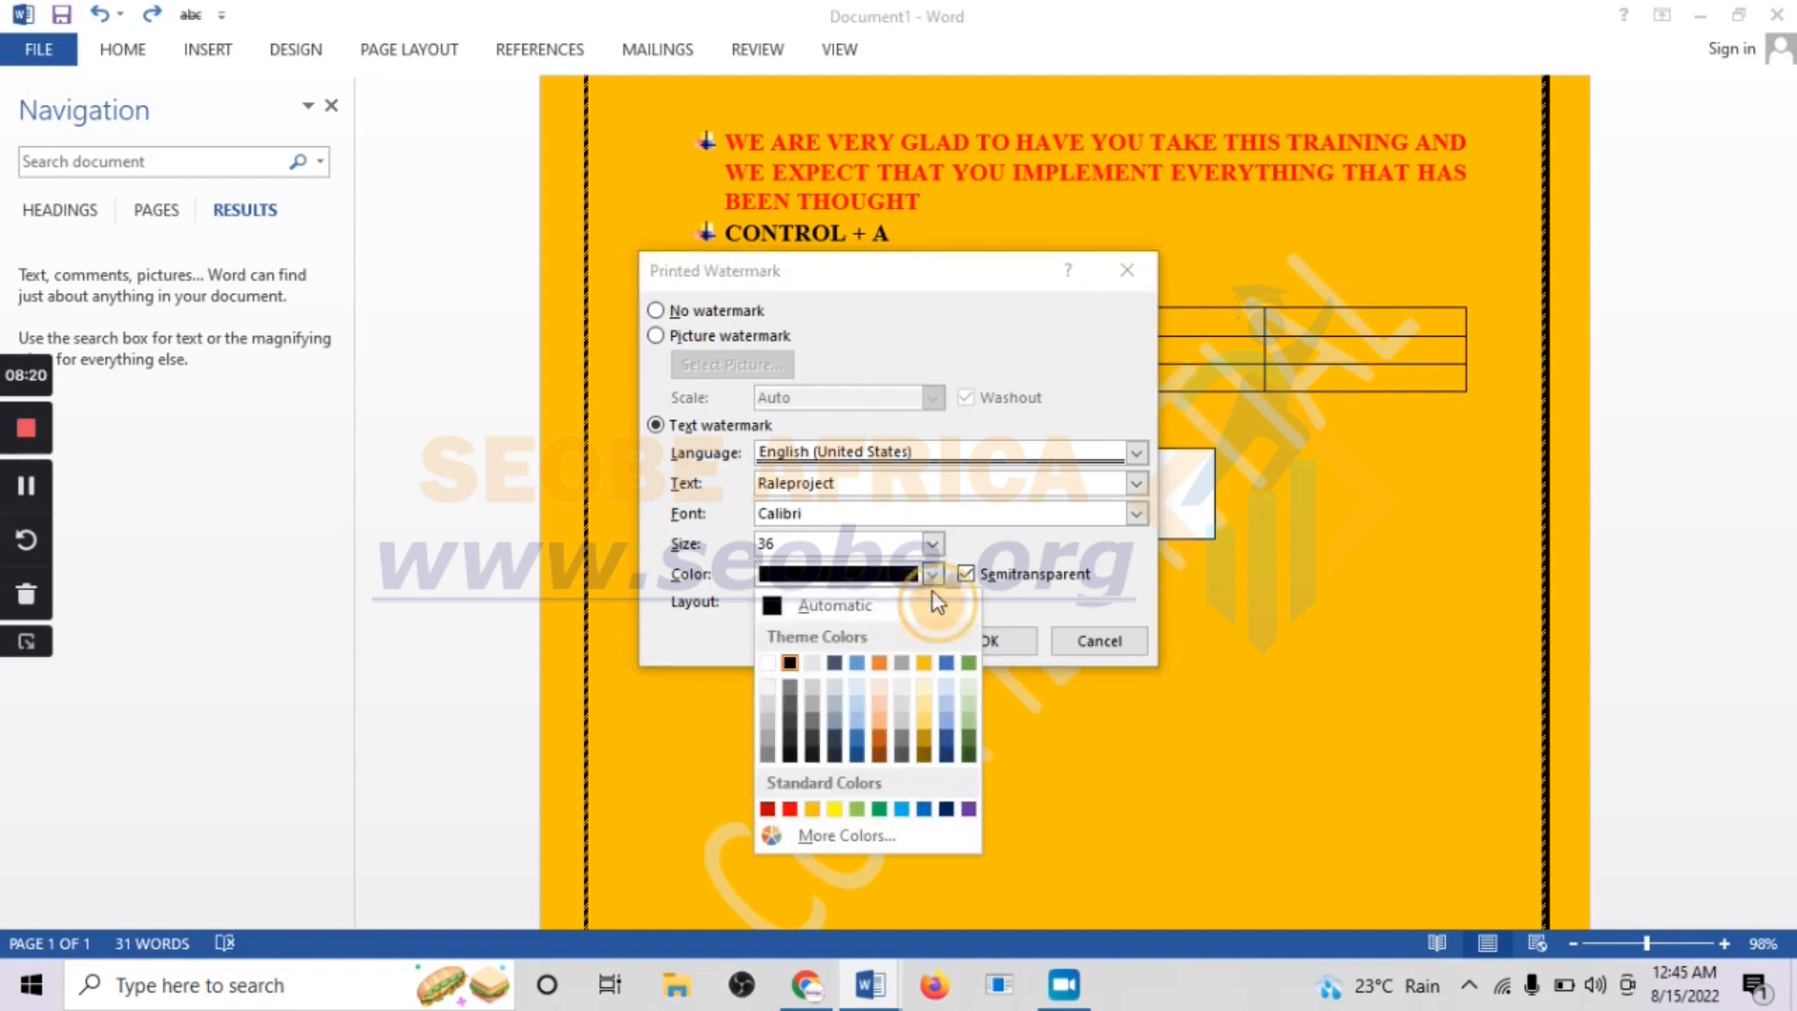
click(858, 725)
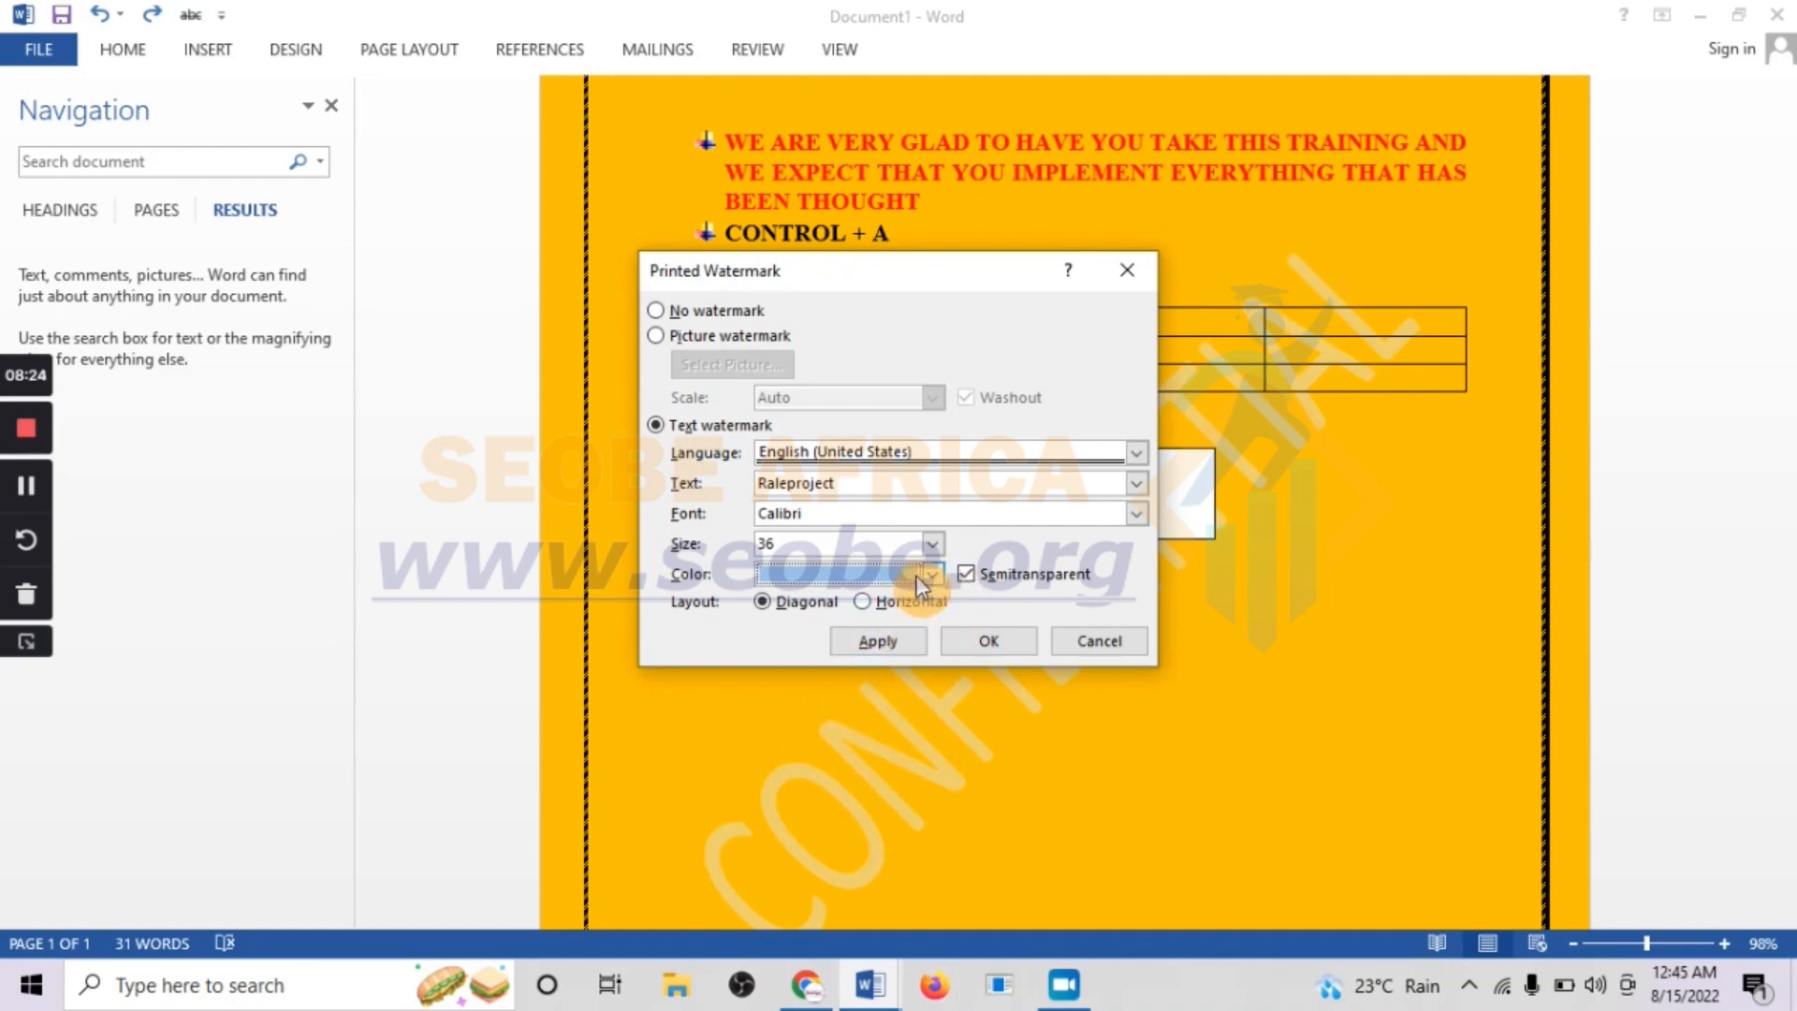
click(874, 642)
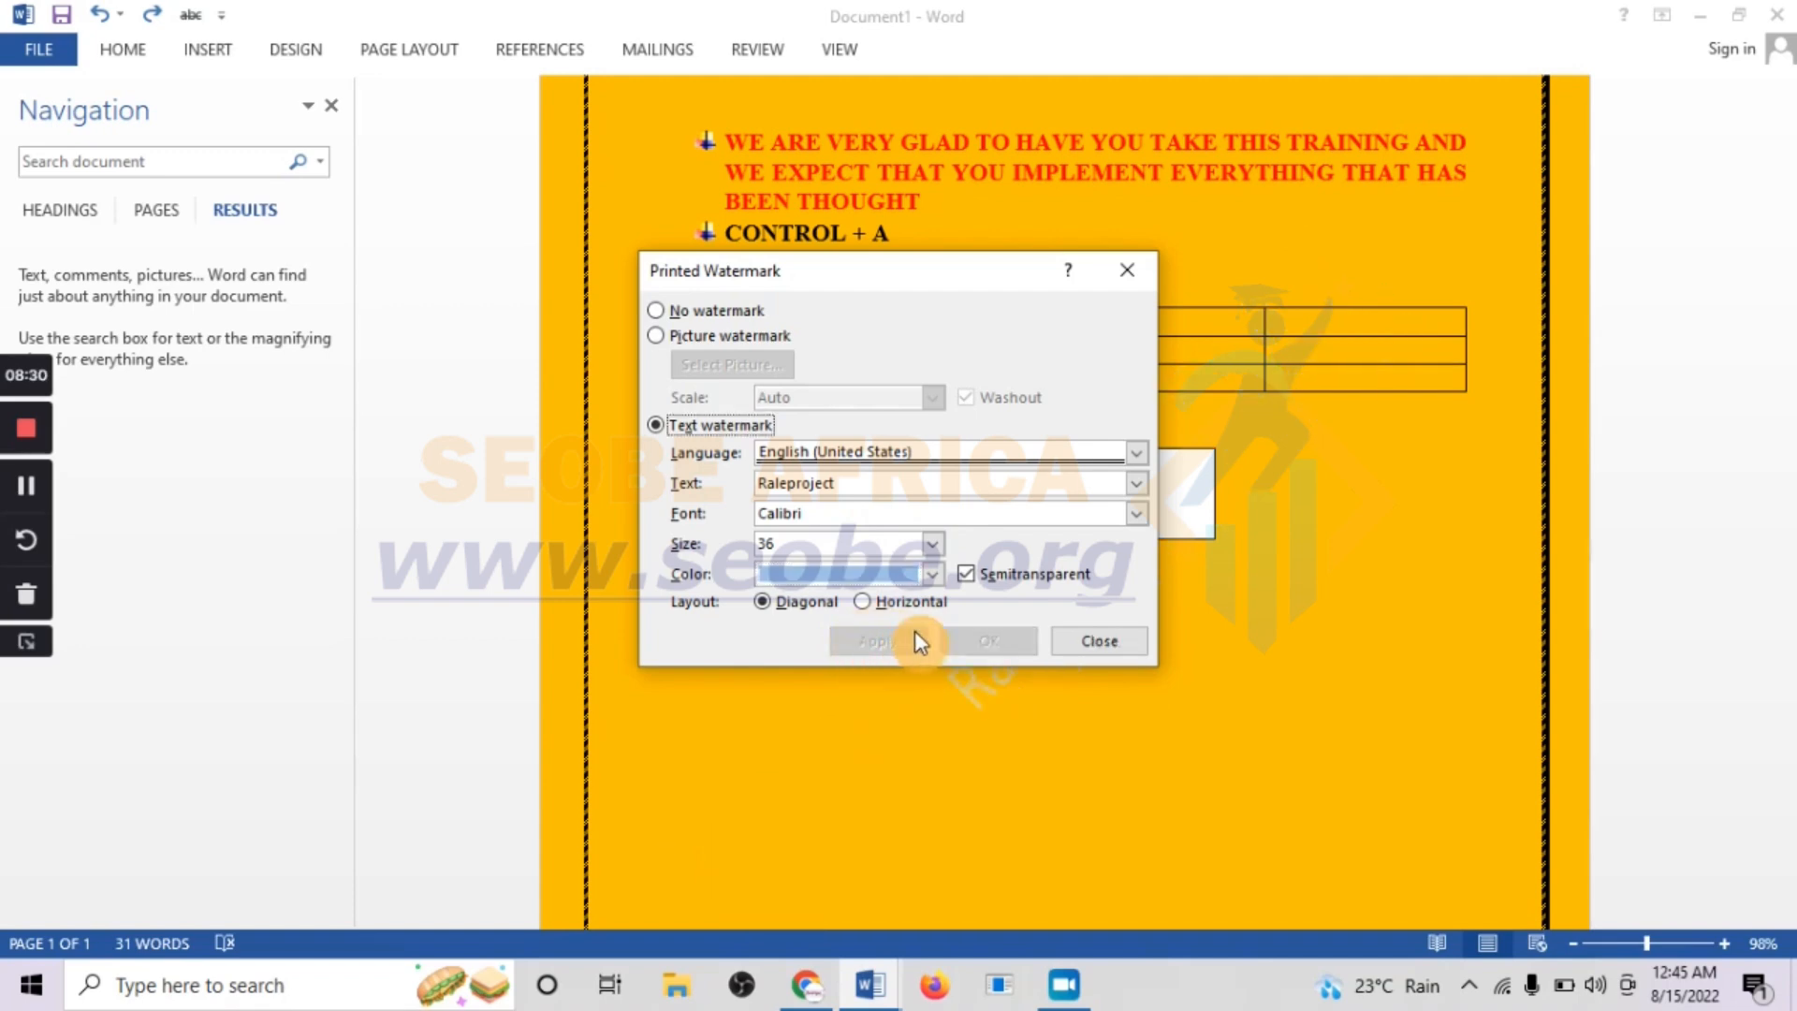
Set the Raleproject watermark's size to 48 and apply it to the page
click(933, 543)
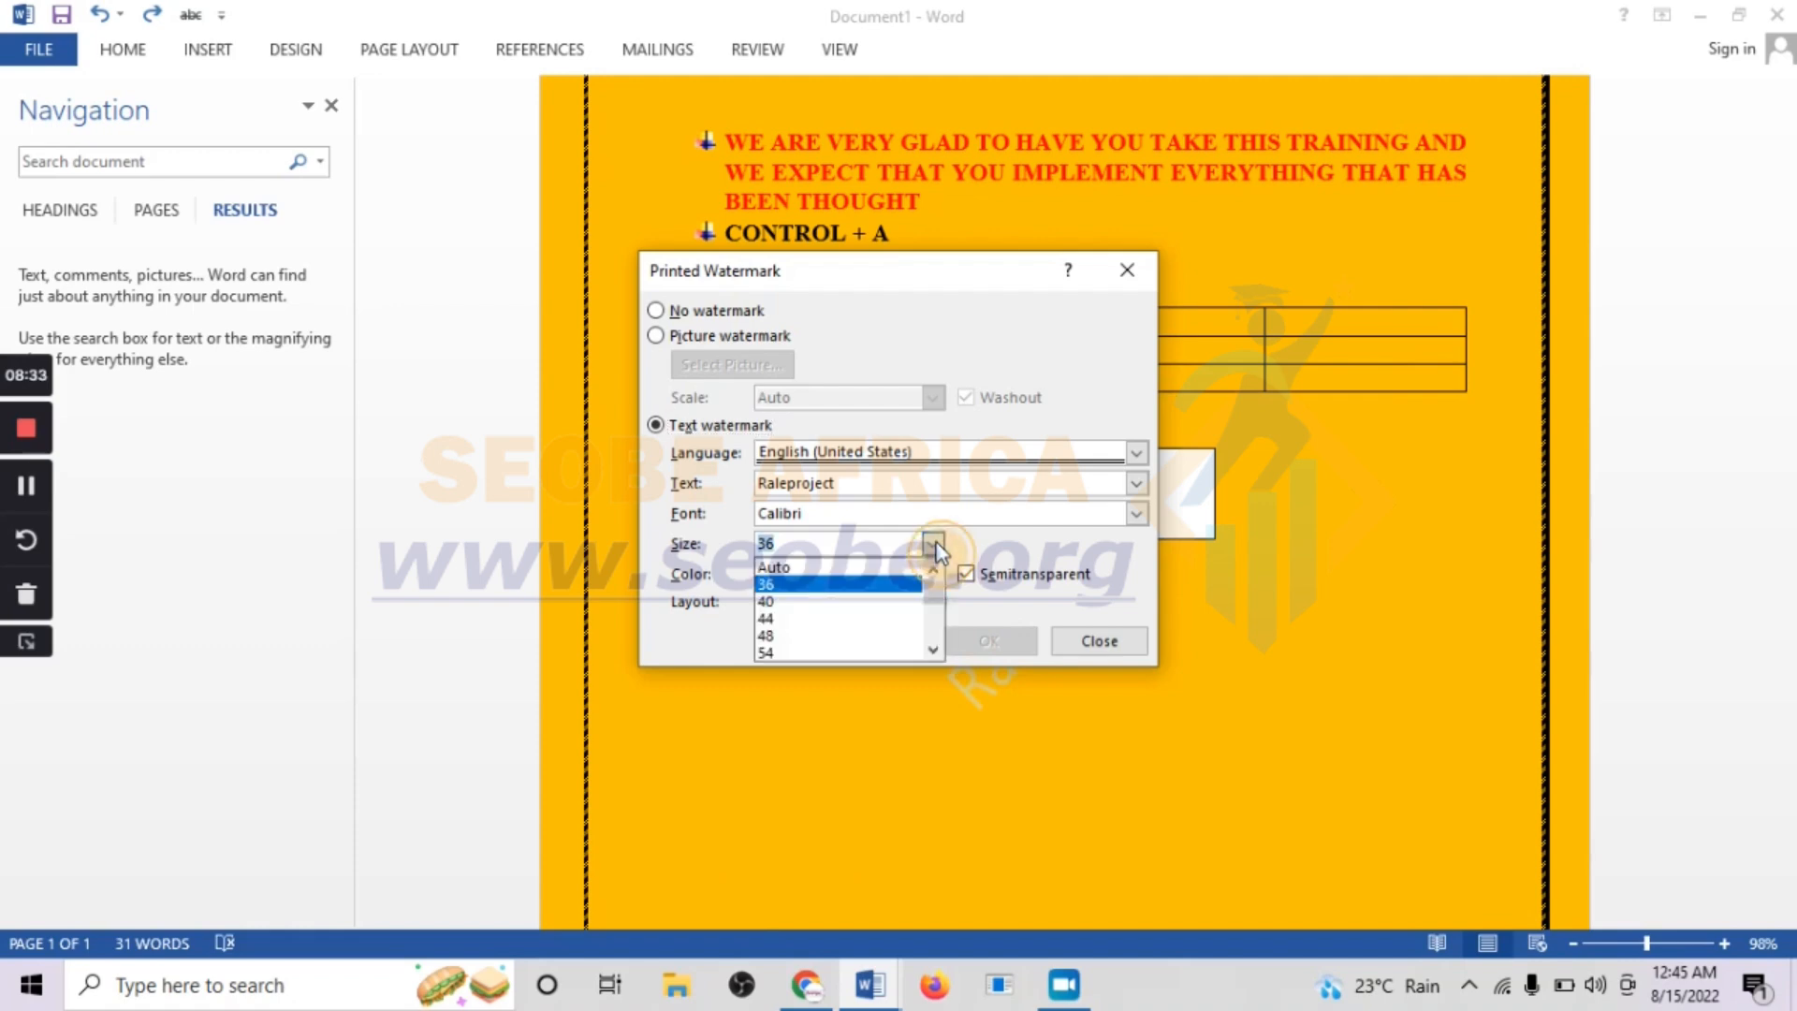
click(827, 637)
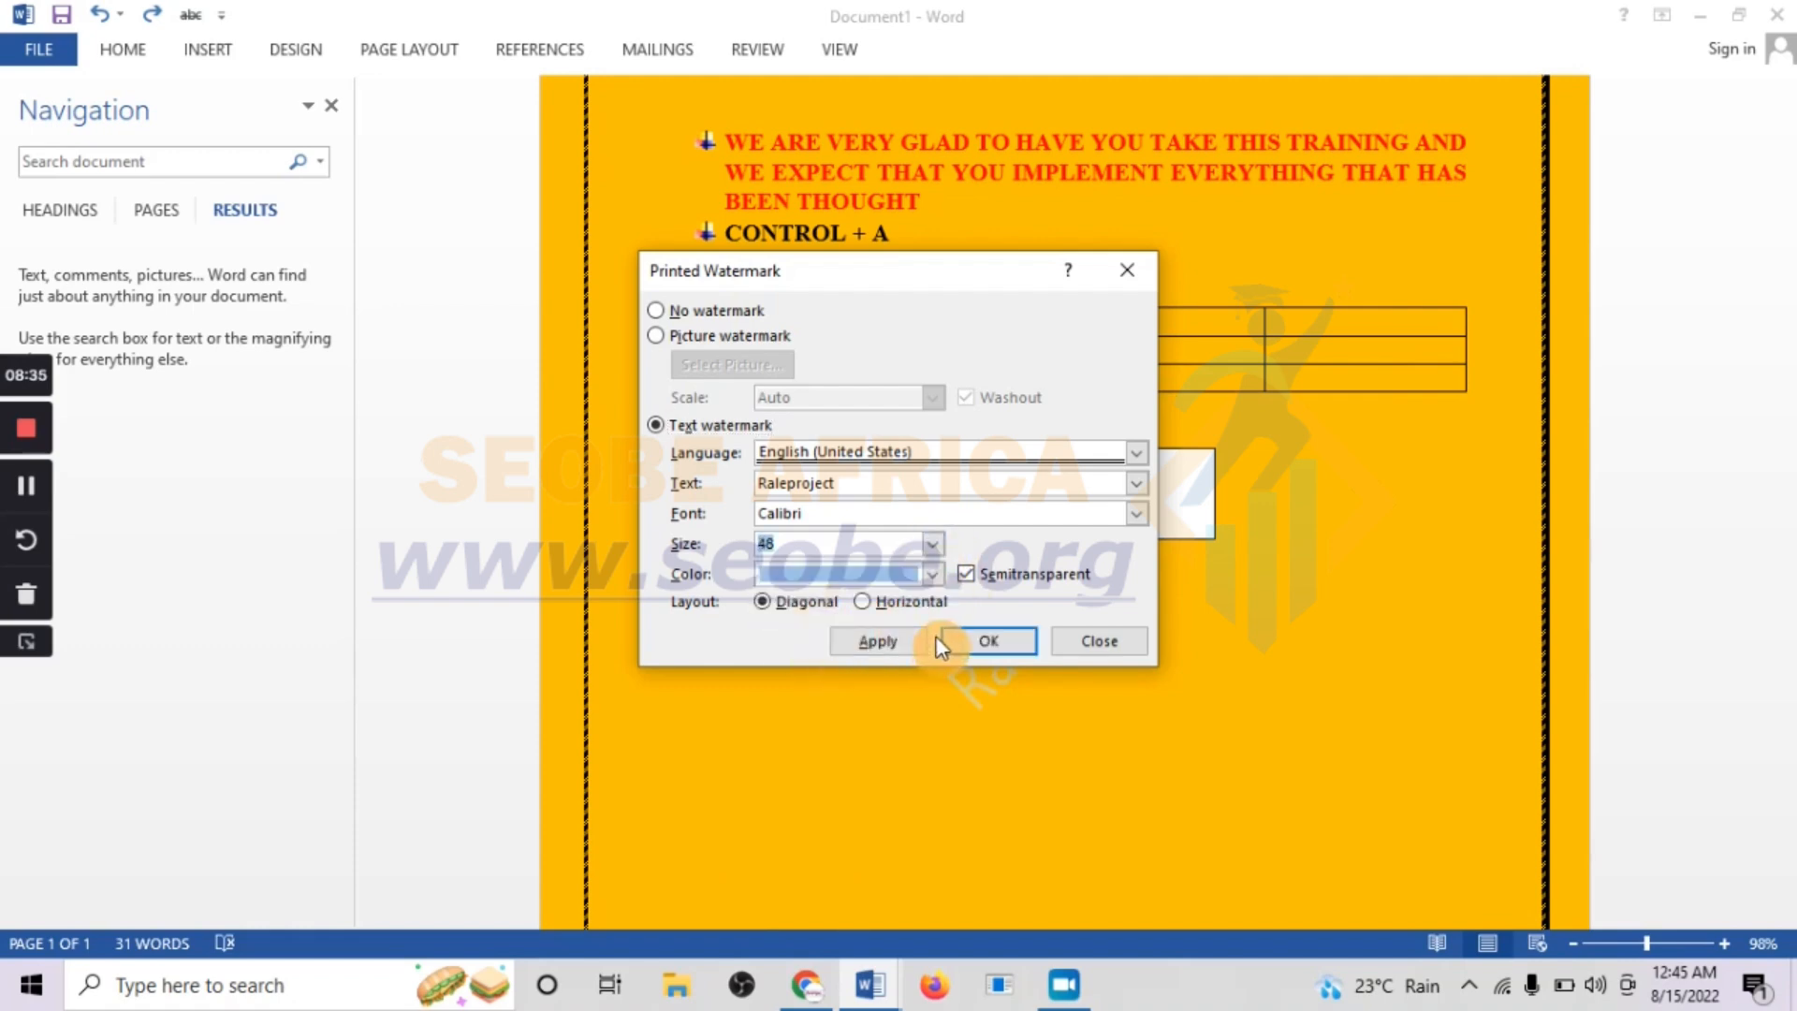
click(912, 642)
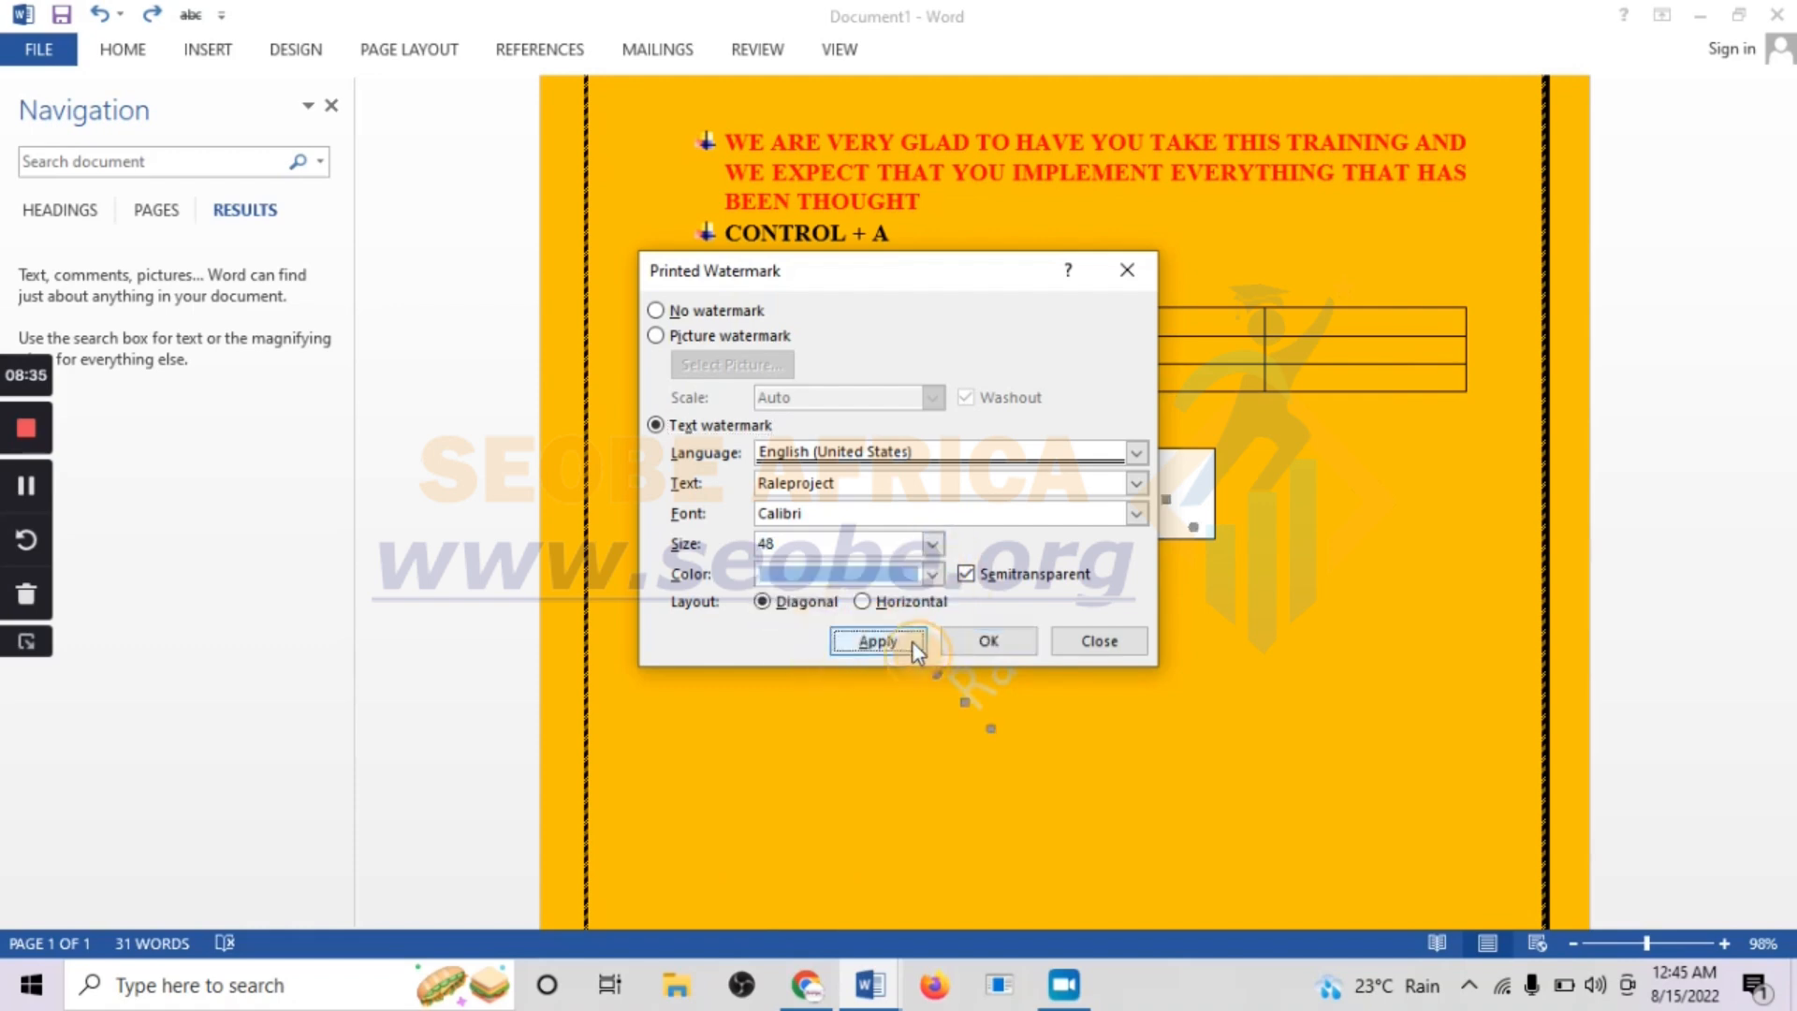
Move the Printed Watermark dialog aside to uncover the watermark on the page
click(932, 543)
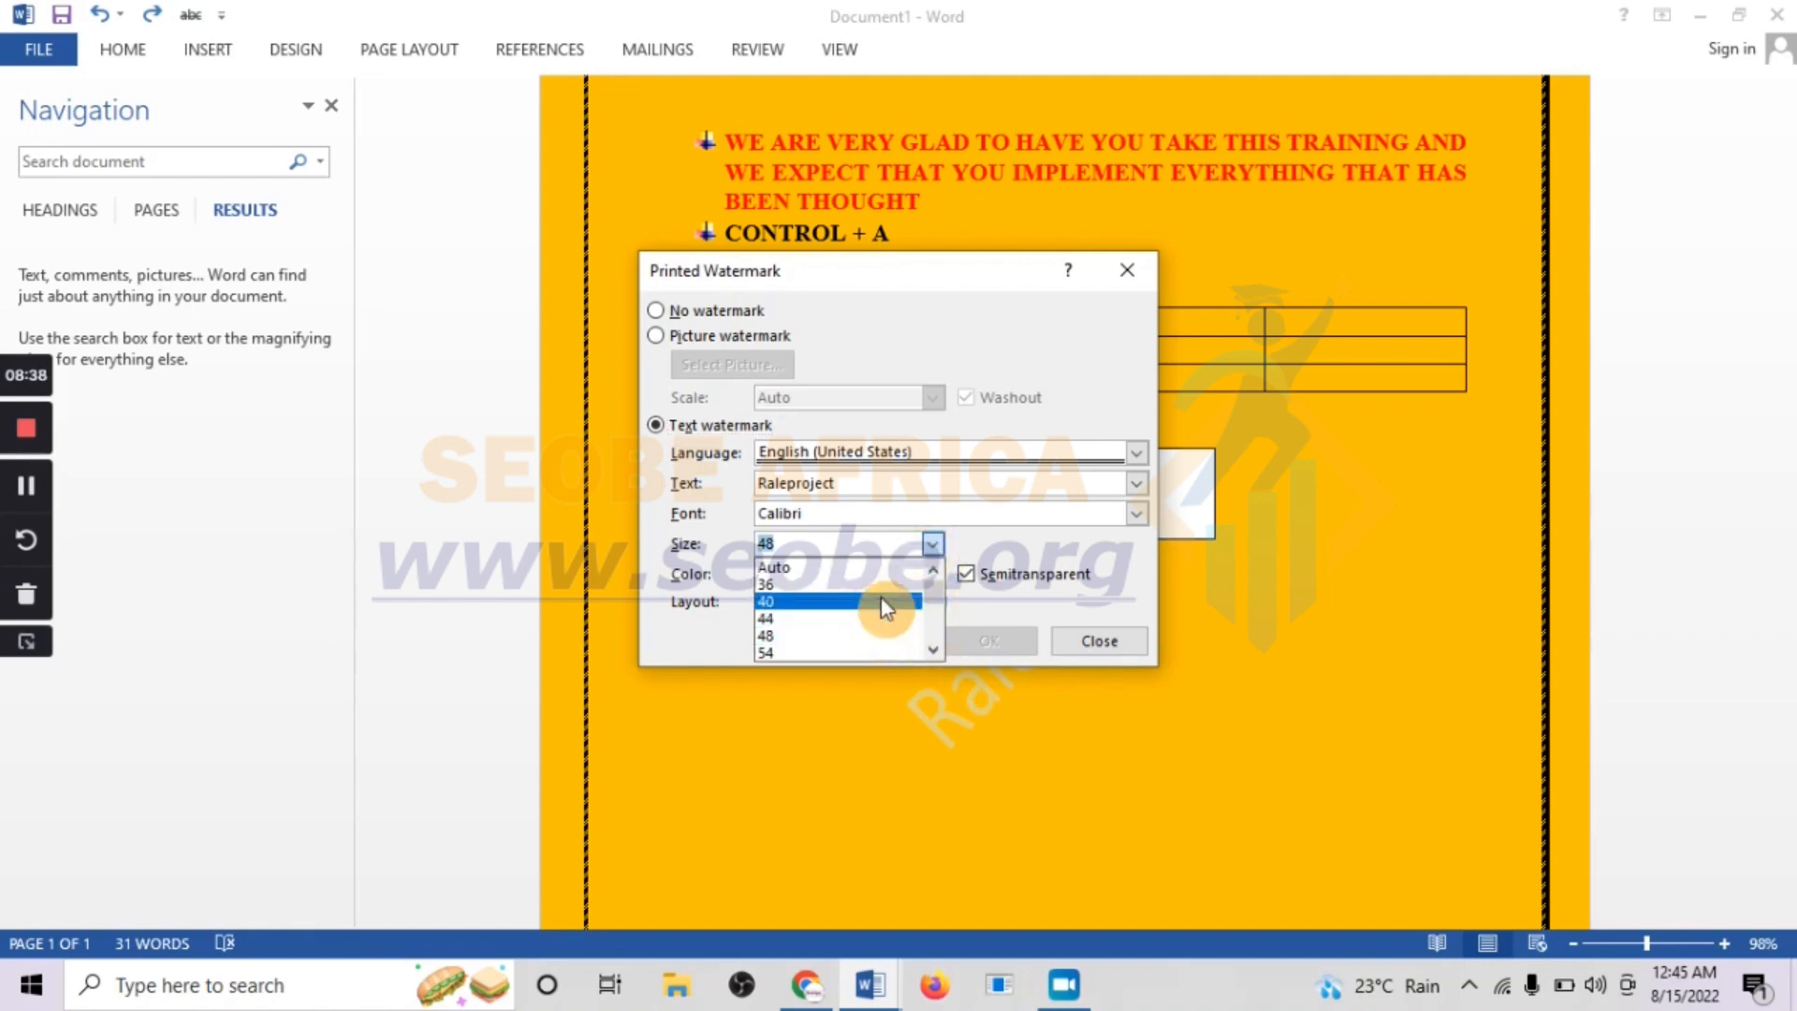
scroll(880, 598, down, 1)
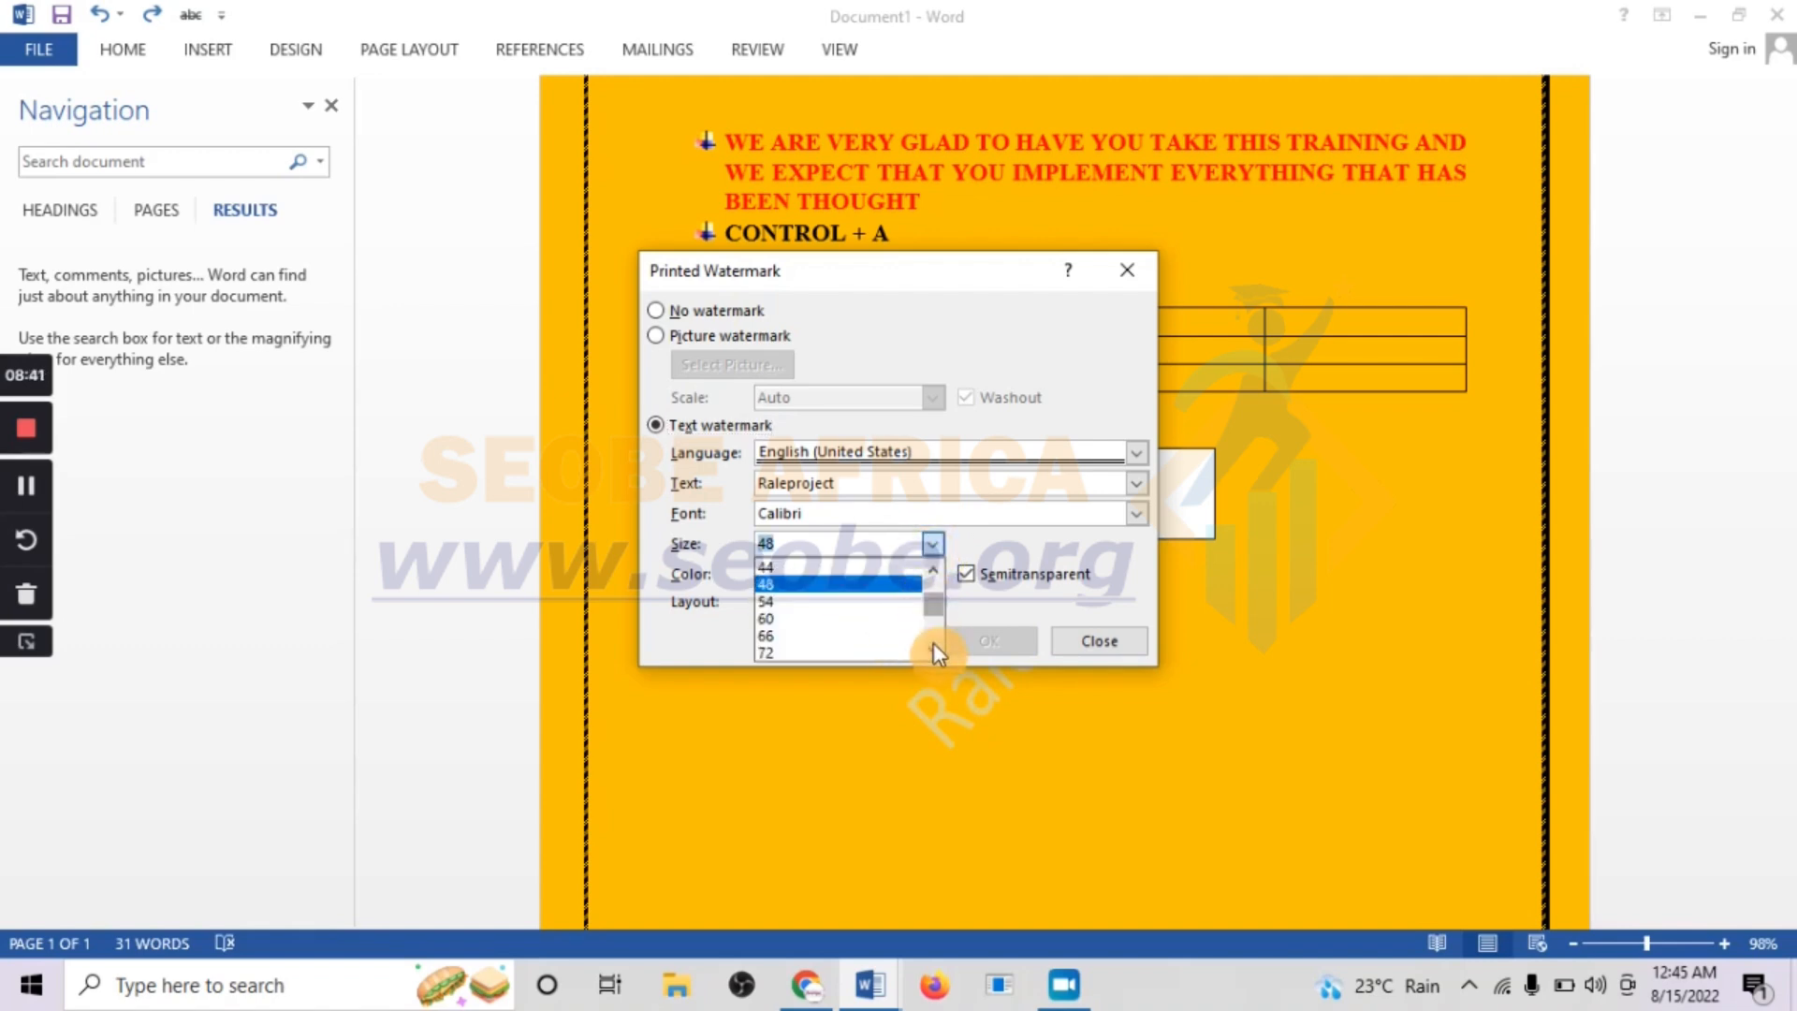
click(901, 367)
drag(955, 282, 629, 117)
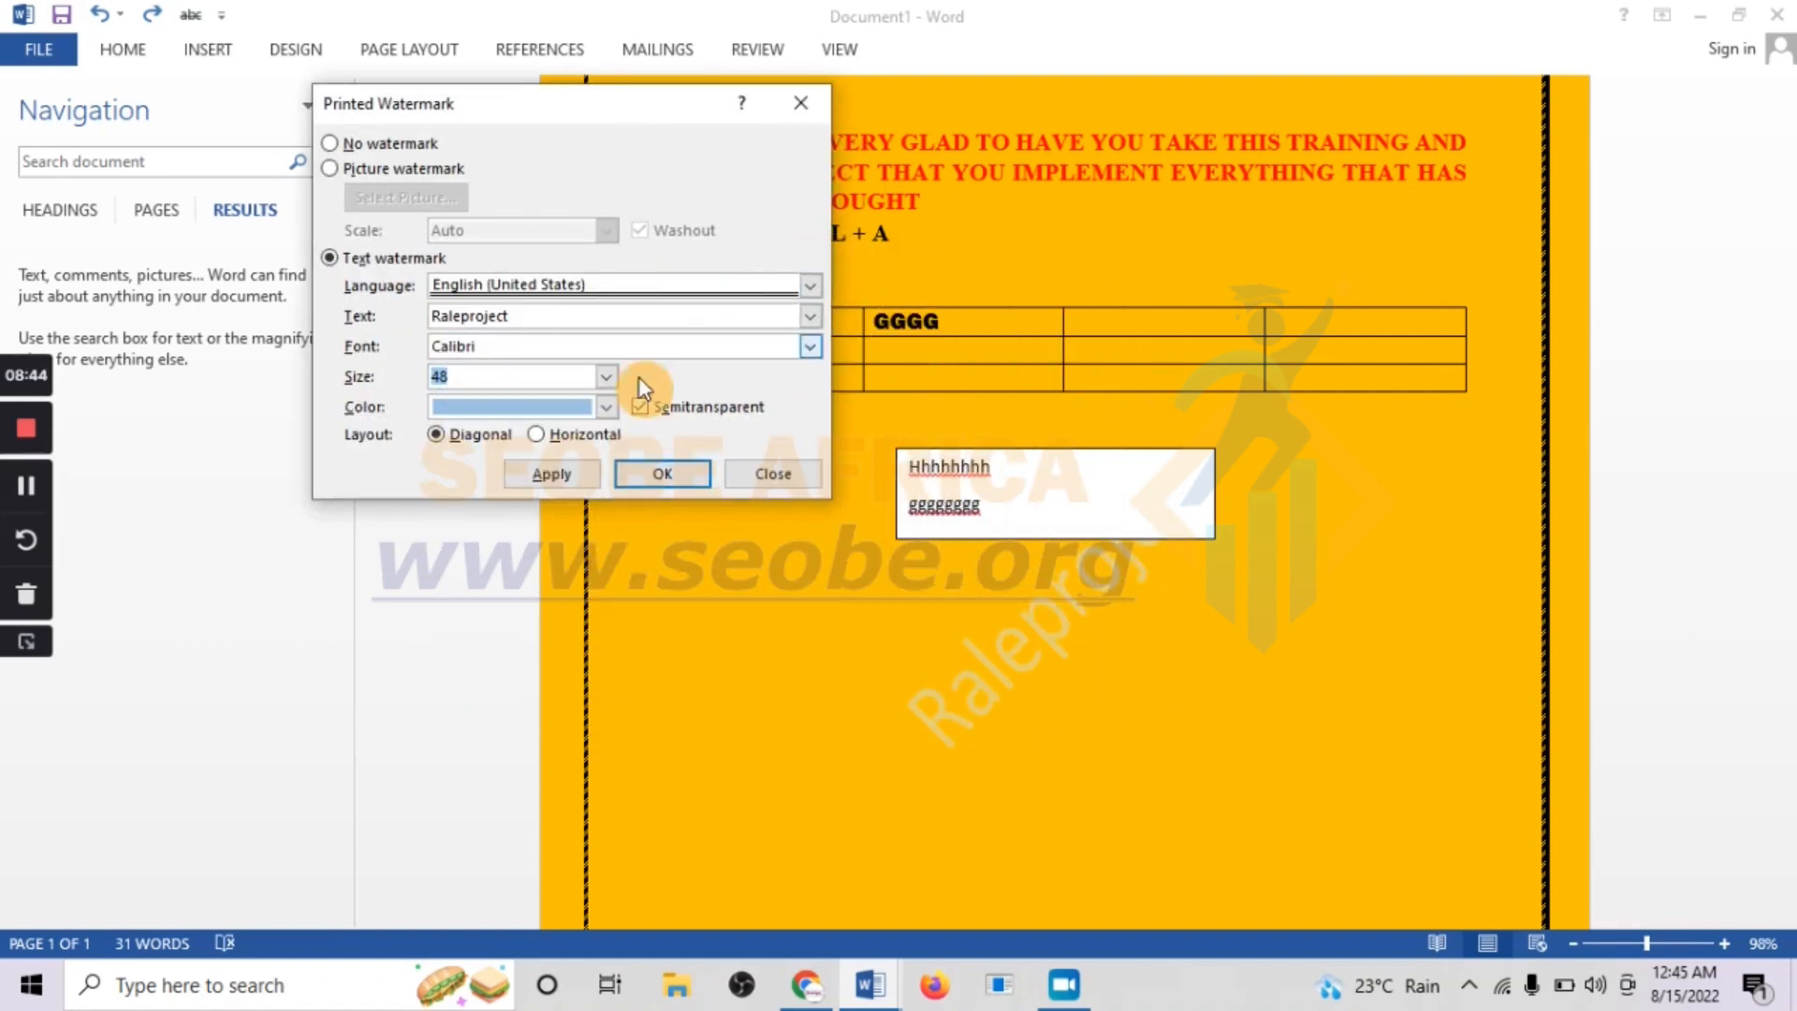
click(592, 409)
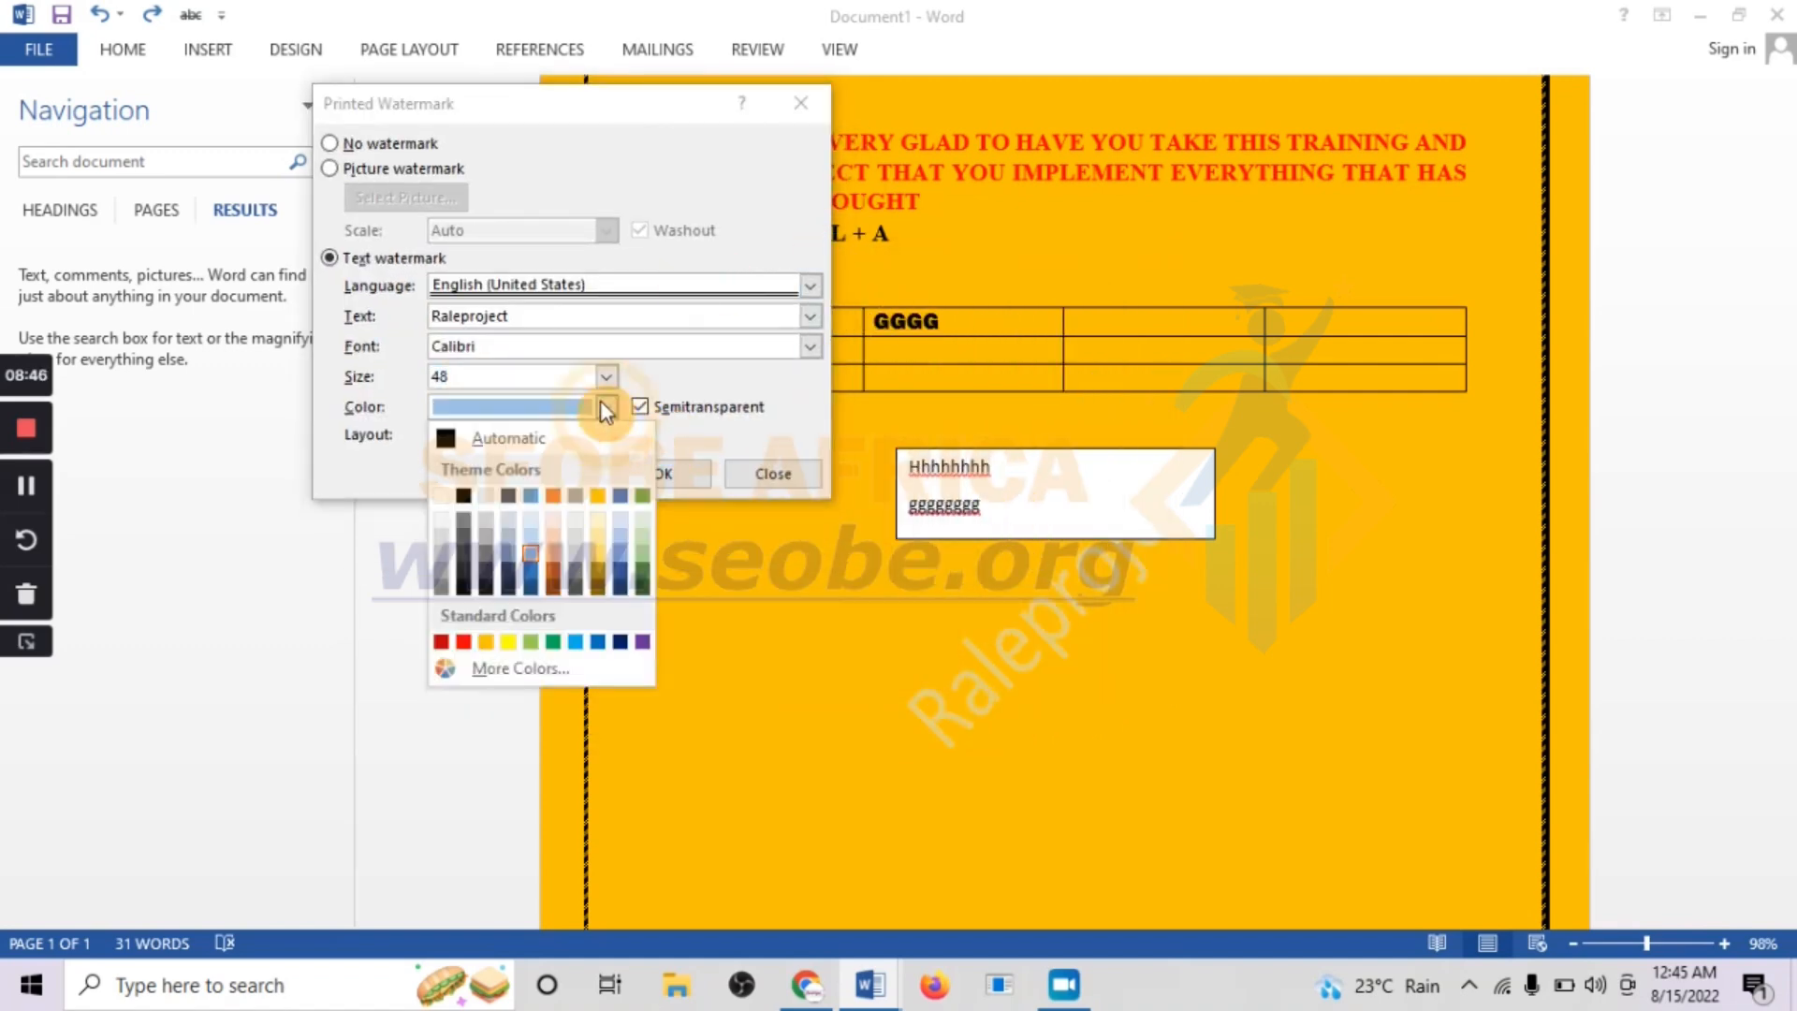
click(600, 402)
Set the watermark's size to 120, apply it to the page and close the watermark settings
click(606, 377)
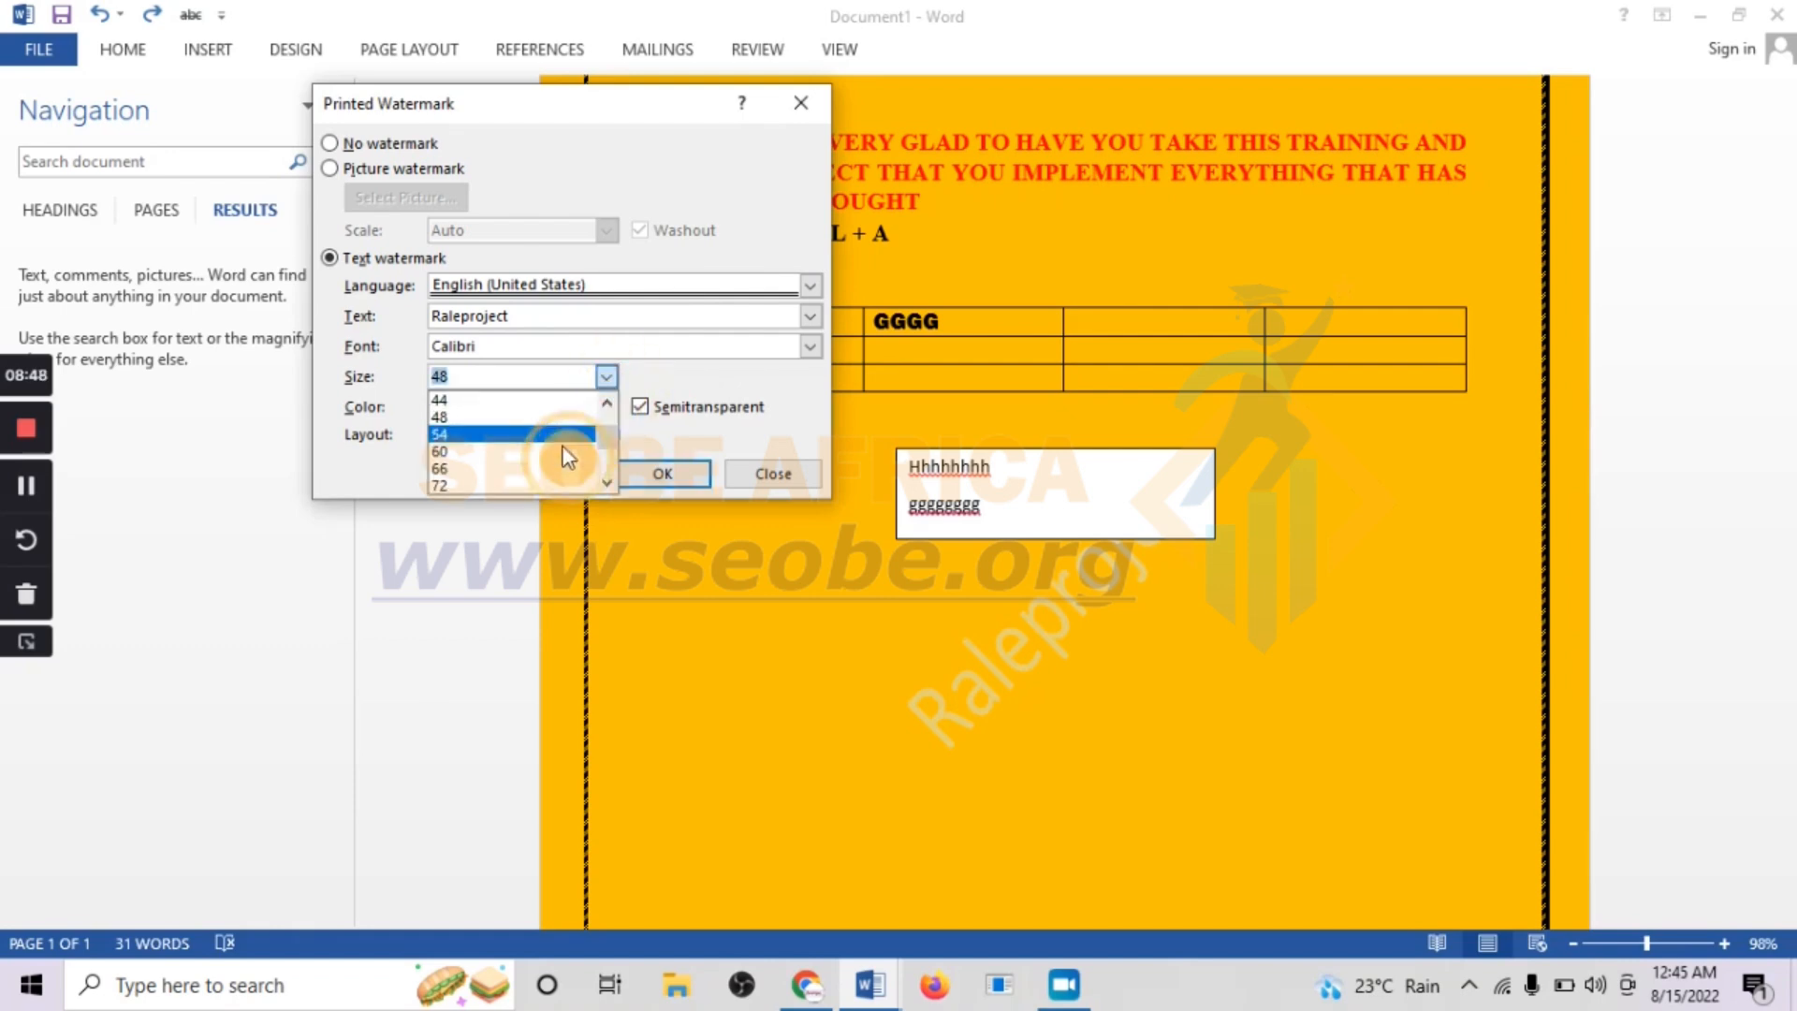
click(605, 483)
click(604, 484)
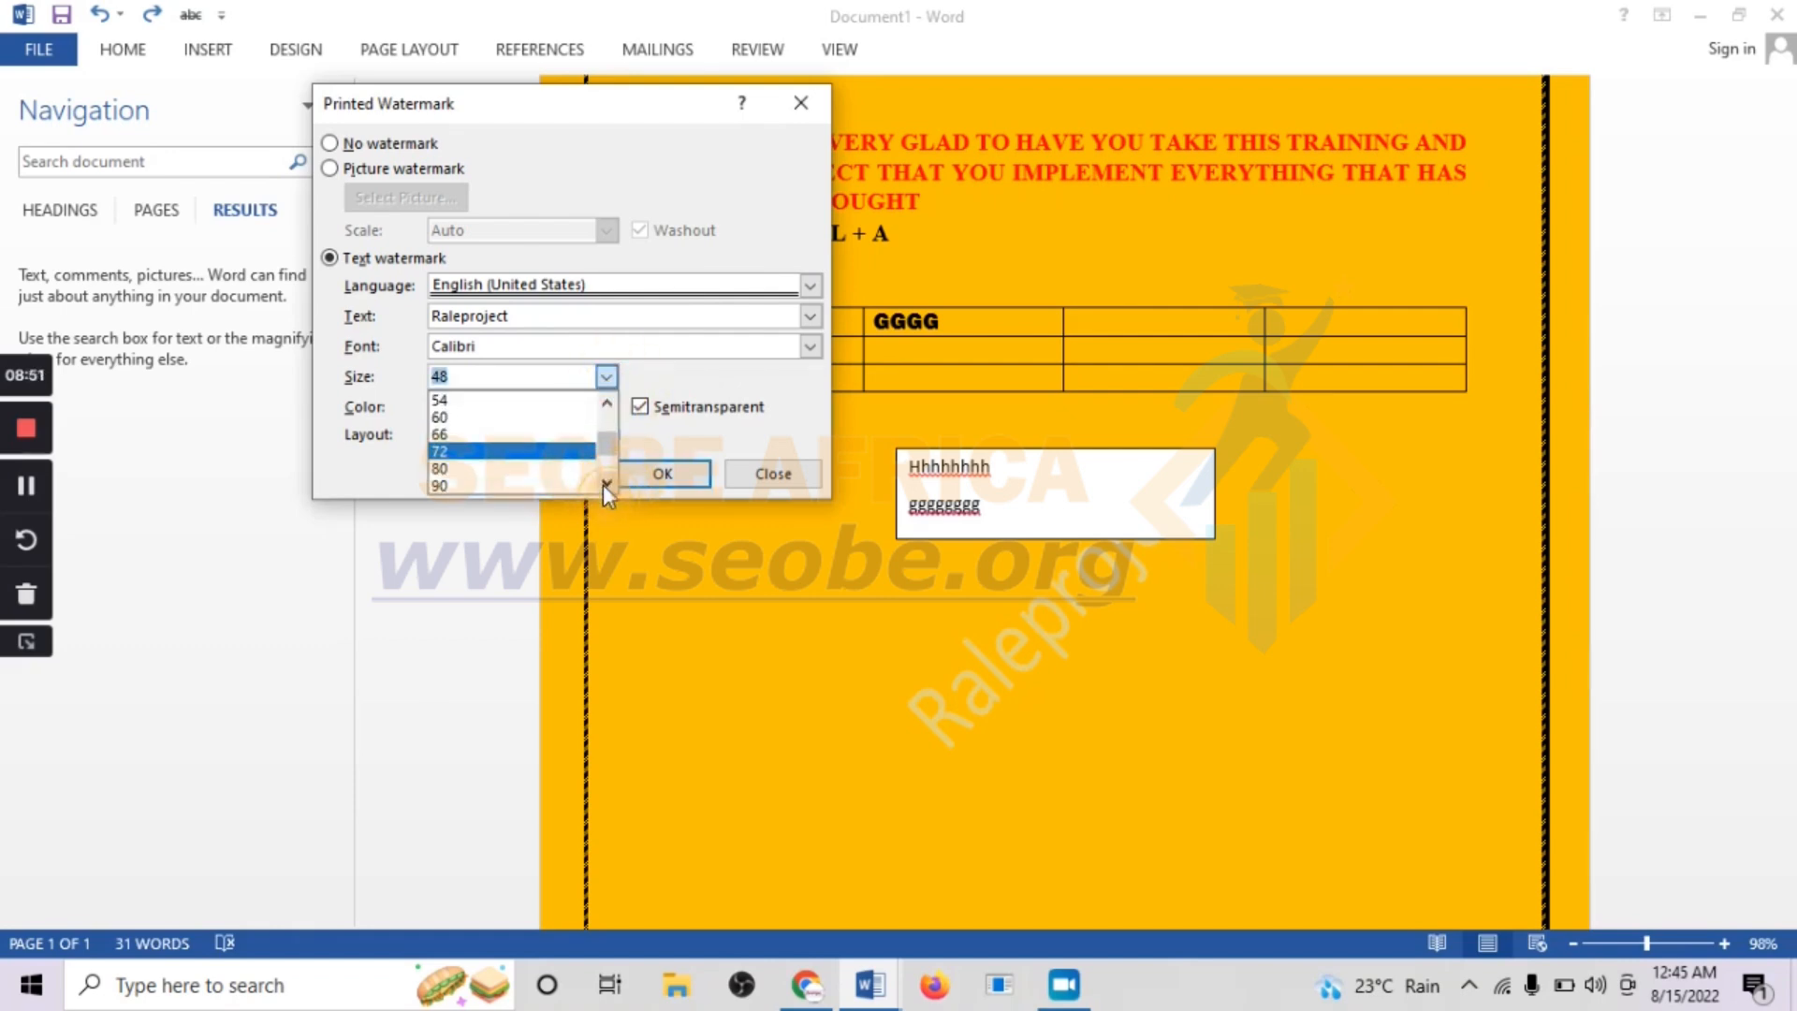
click(604, 484)
click(604, 484)
click(603, 485)
click(602, 485)
click(538, 469)
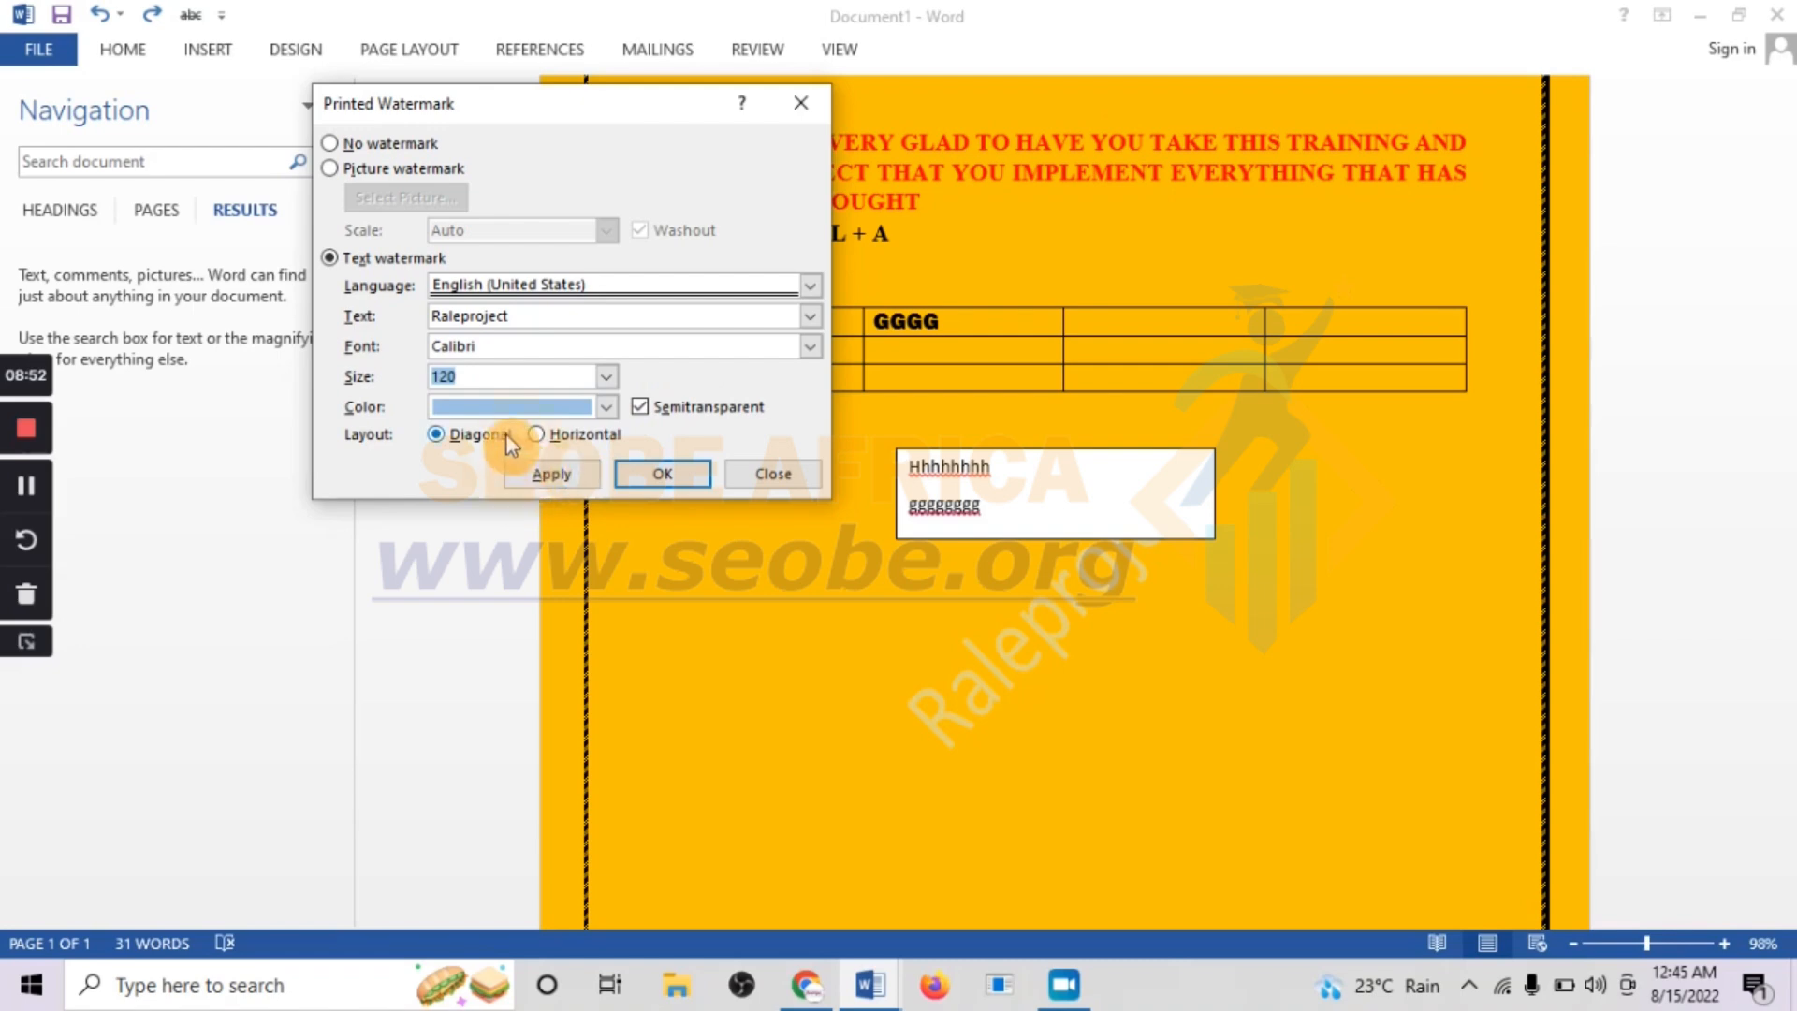
click(554, 464)
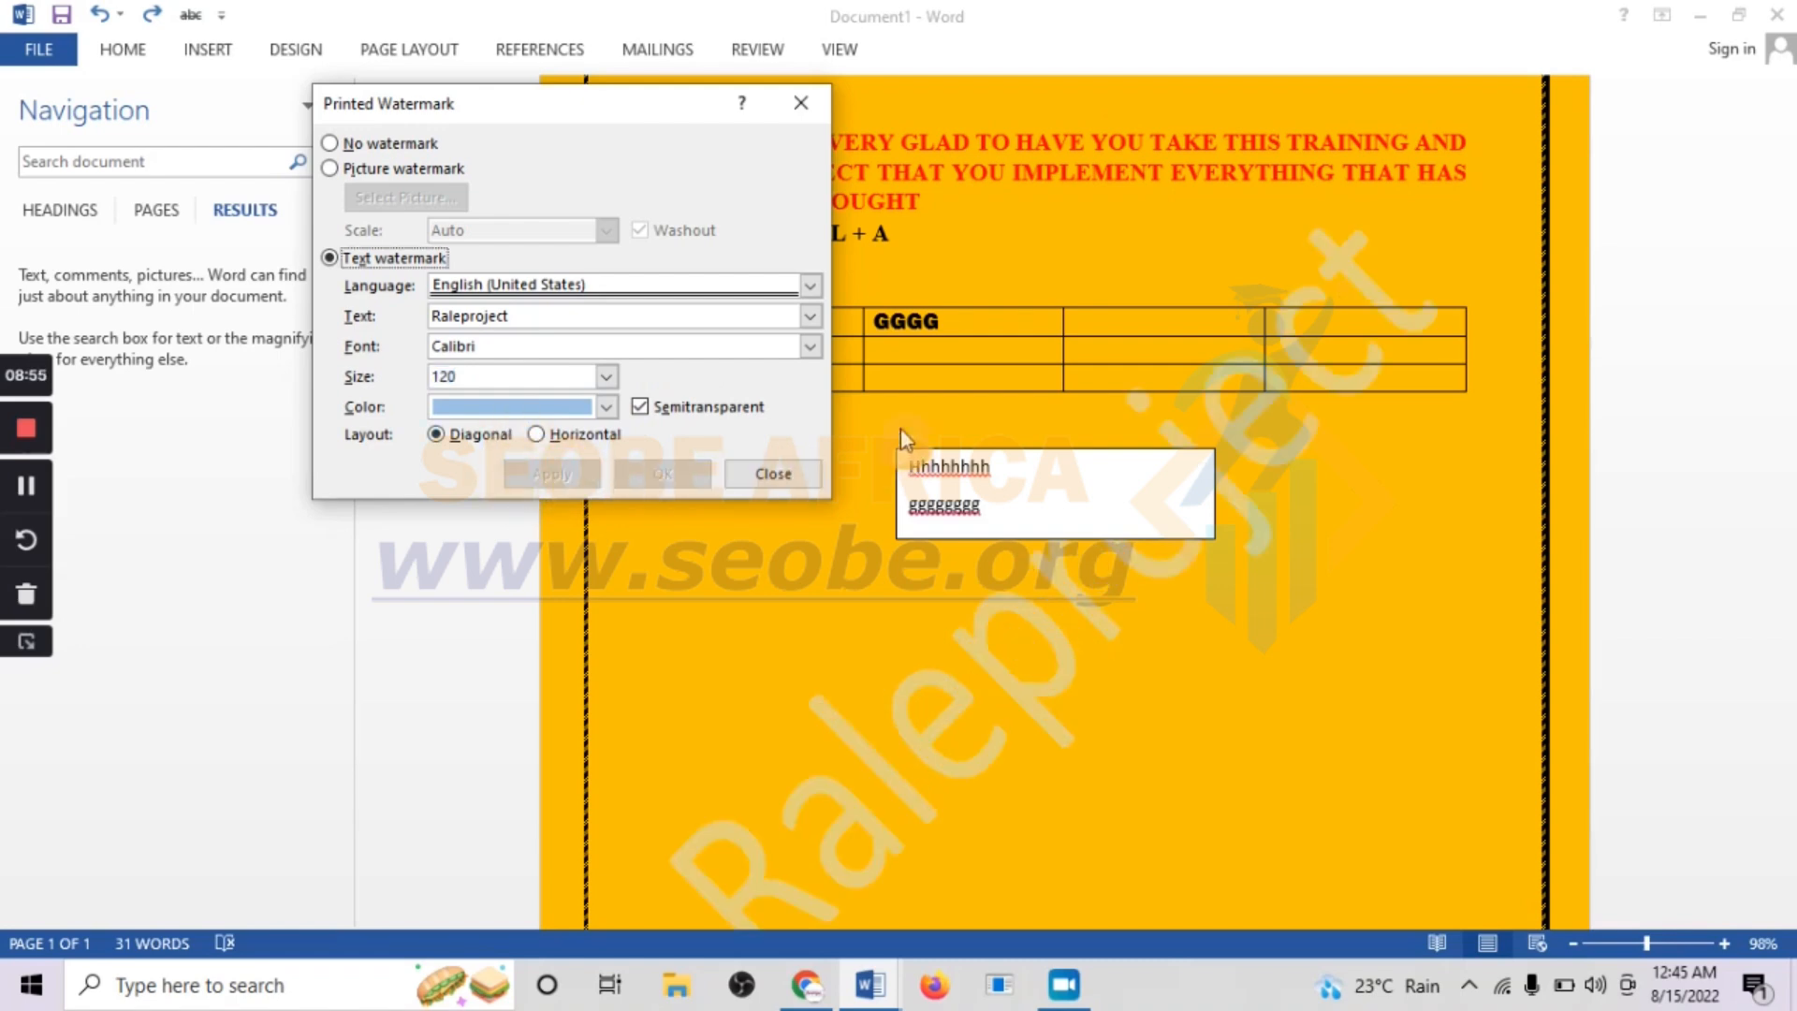
click(779, 473)
scroll(974, 561, up, 2)
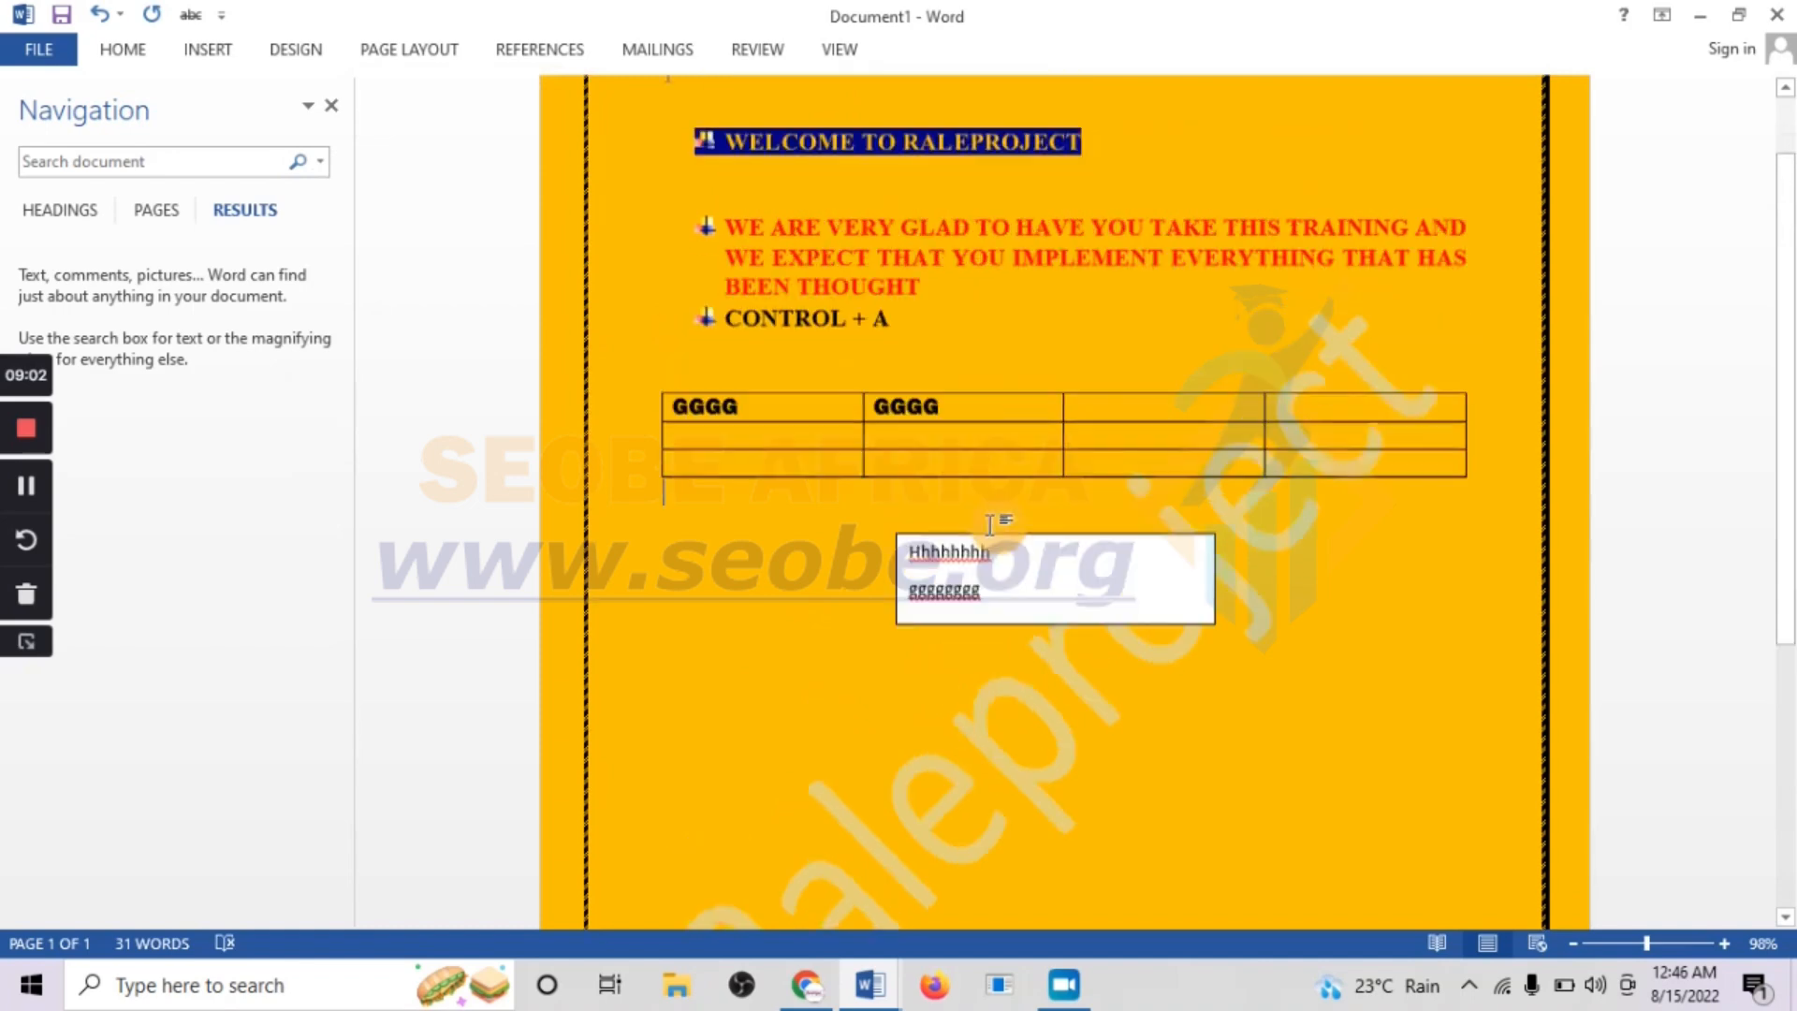
scroll(990, 524, up, 2)
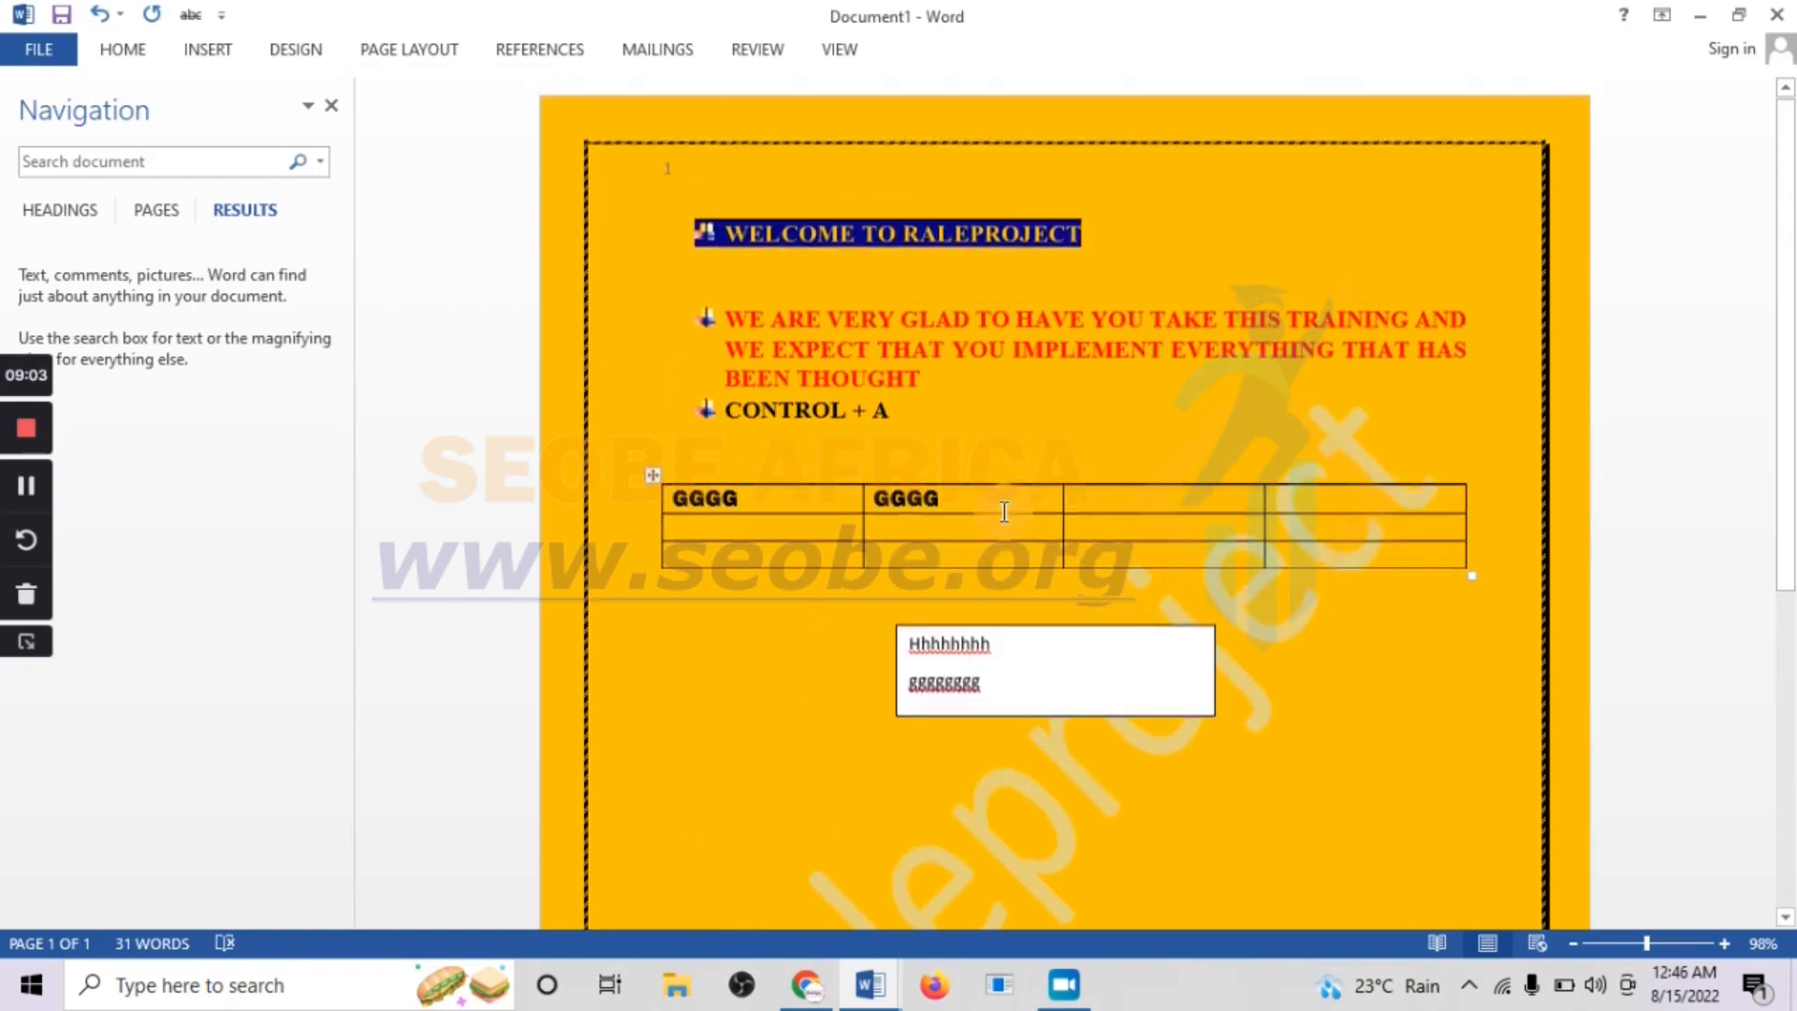
Try the landscape page orientation and return the page to portrait
click(281, 51)
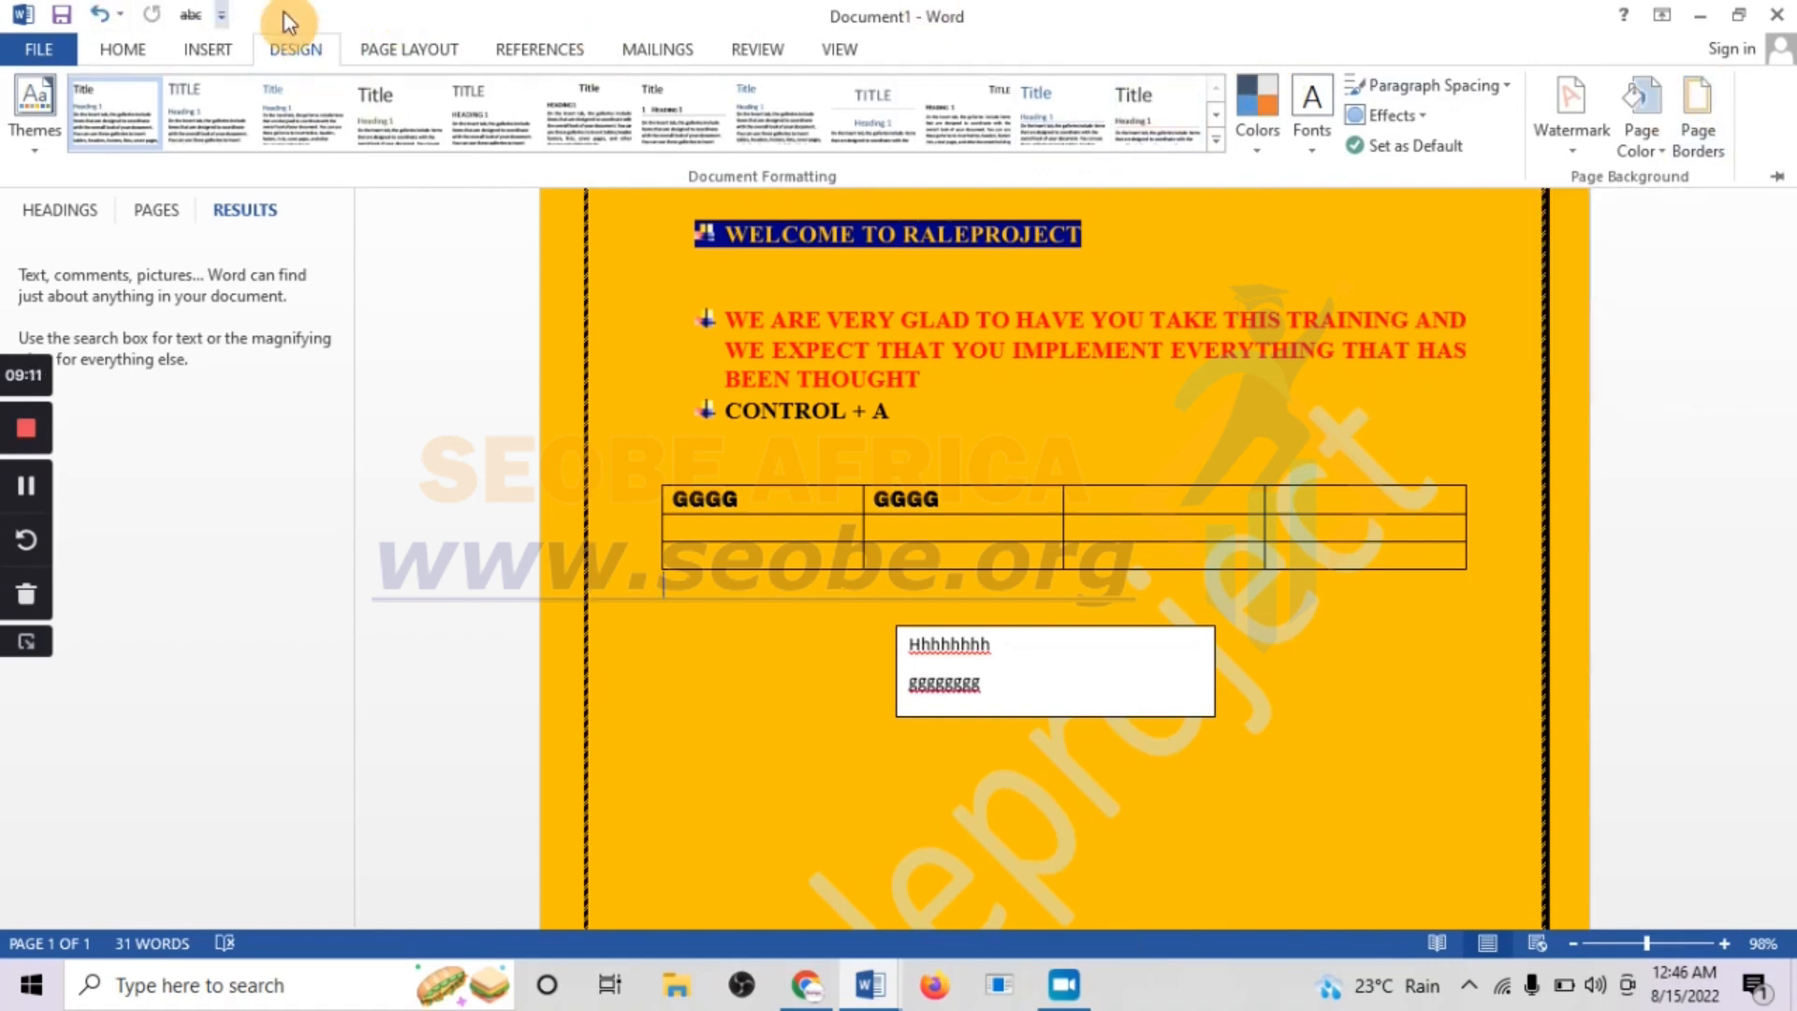
click(423, 49)
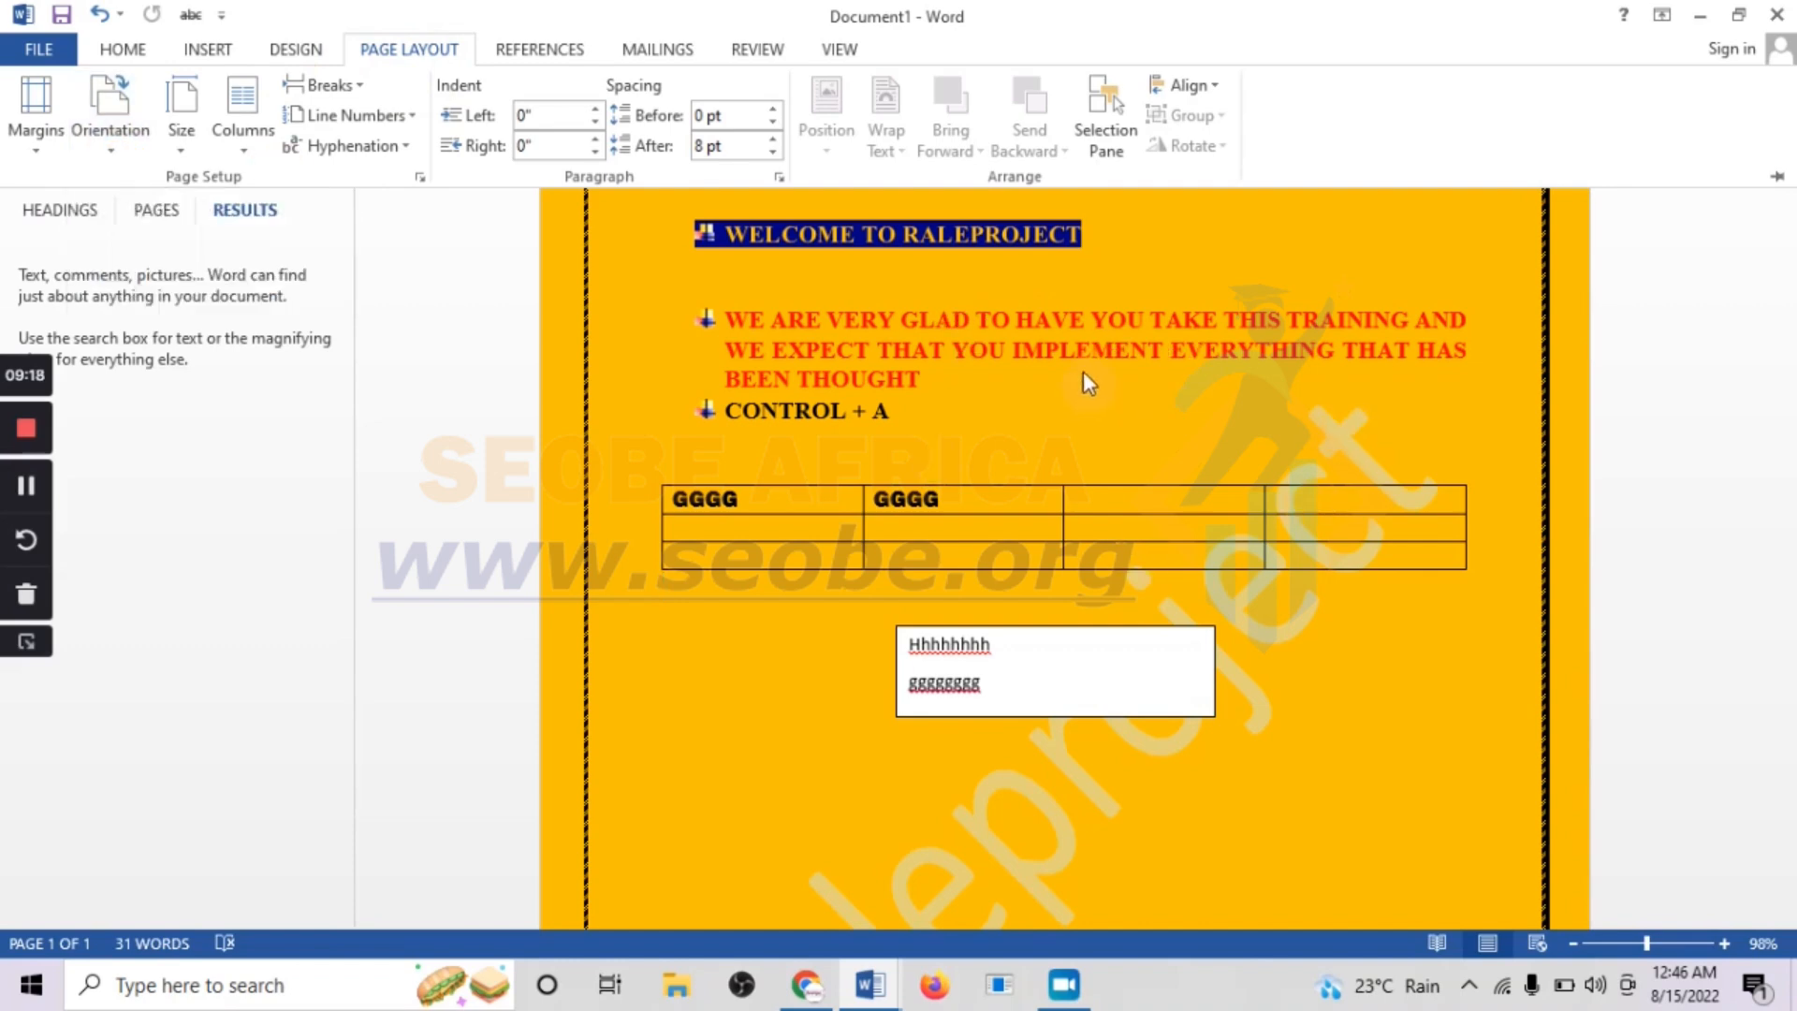
click(116, 155)
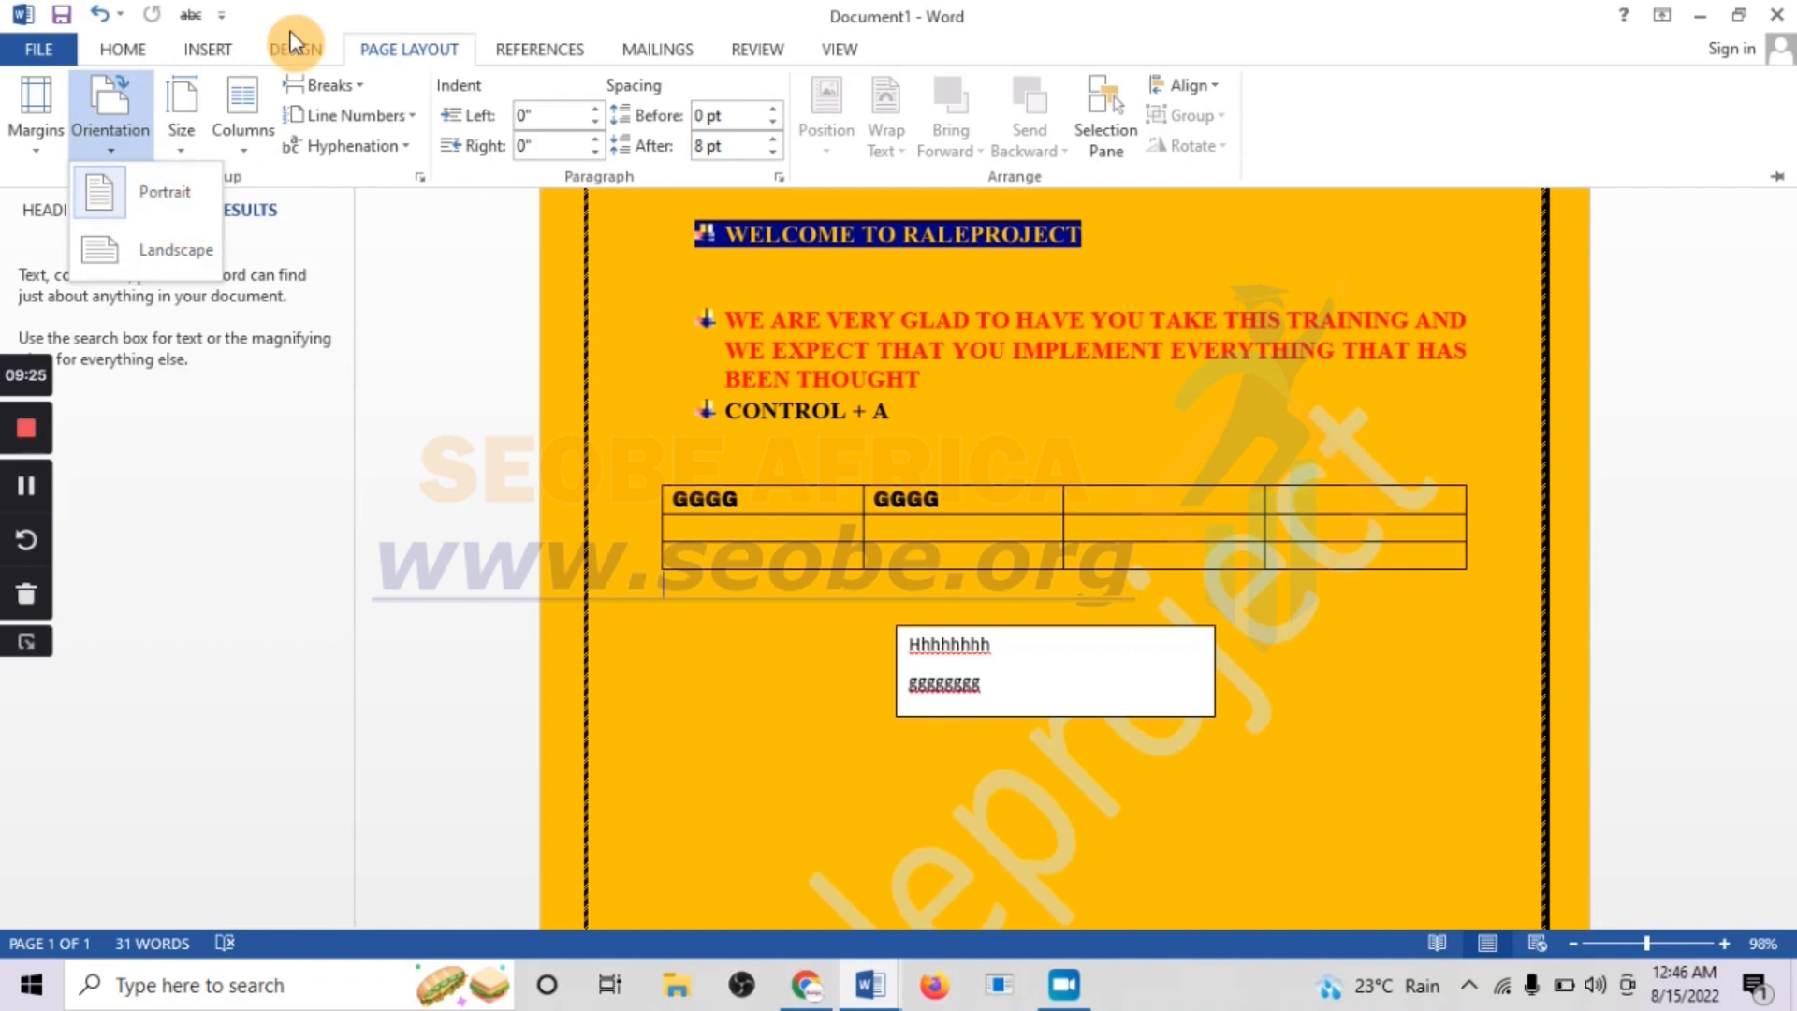
click(165, 260)
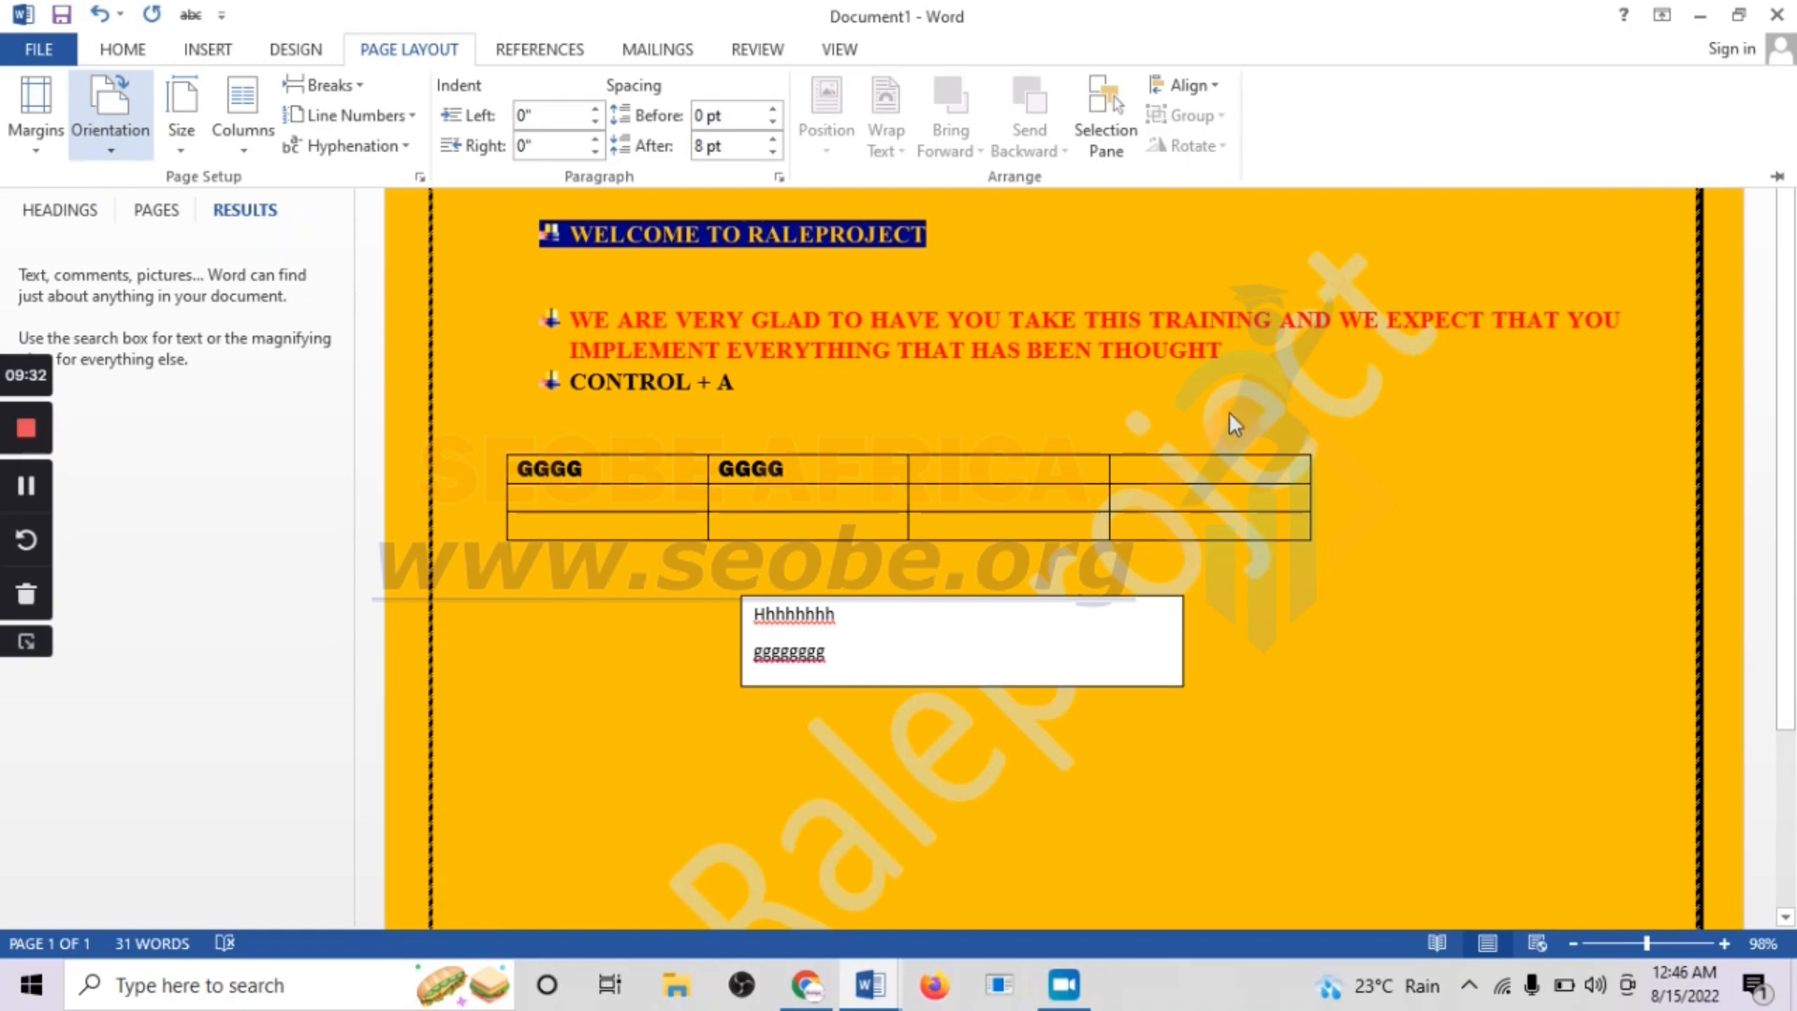
click(108, 150)
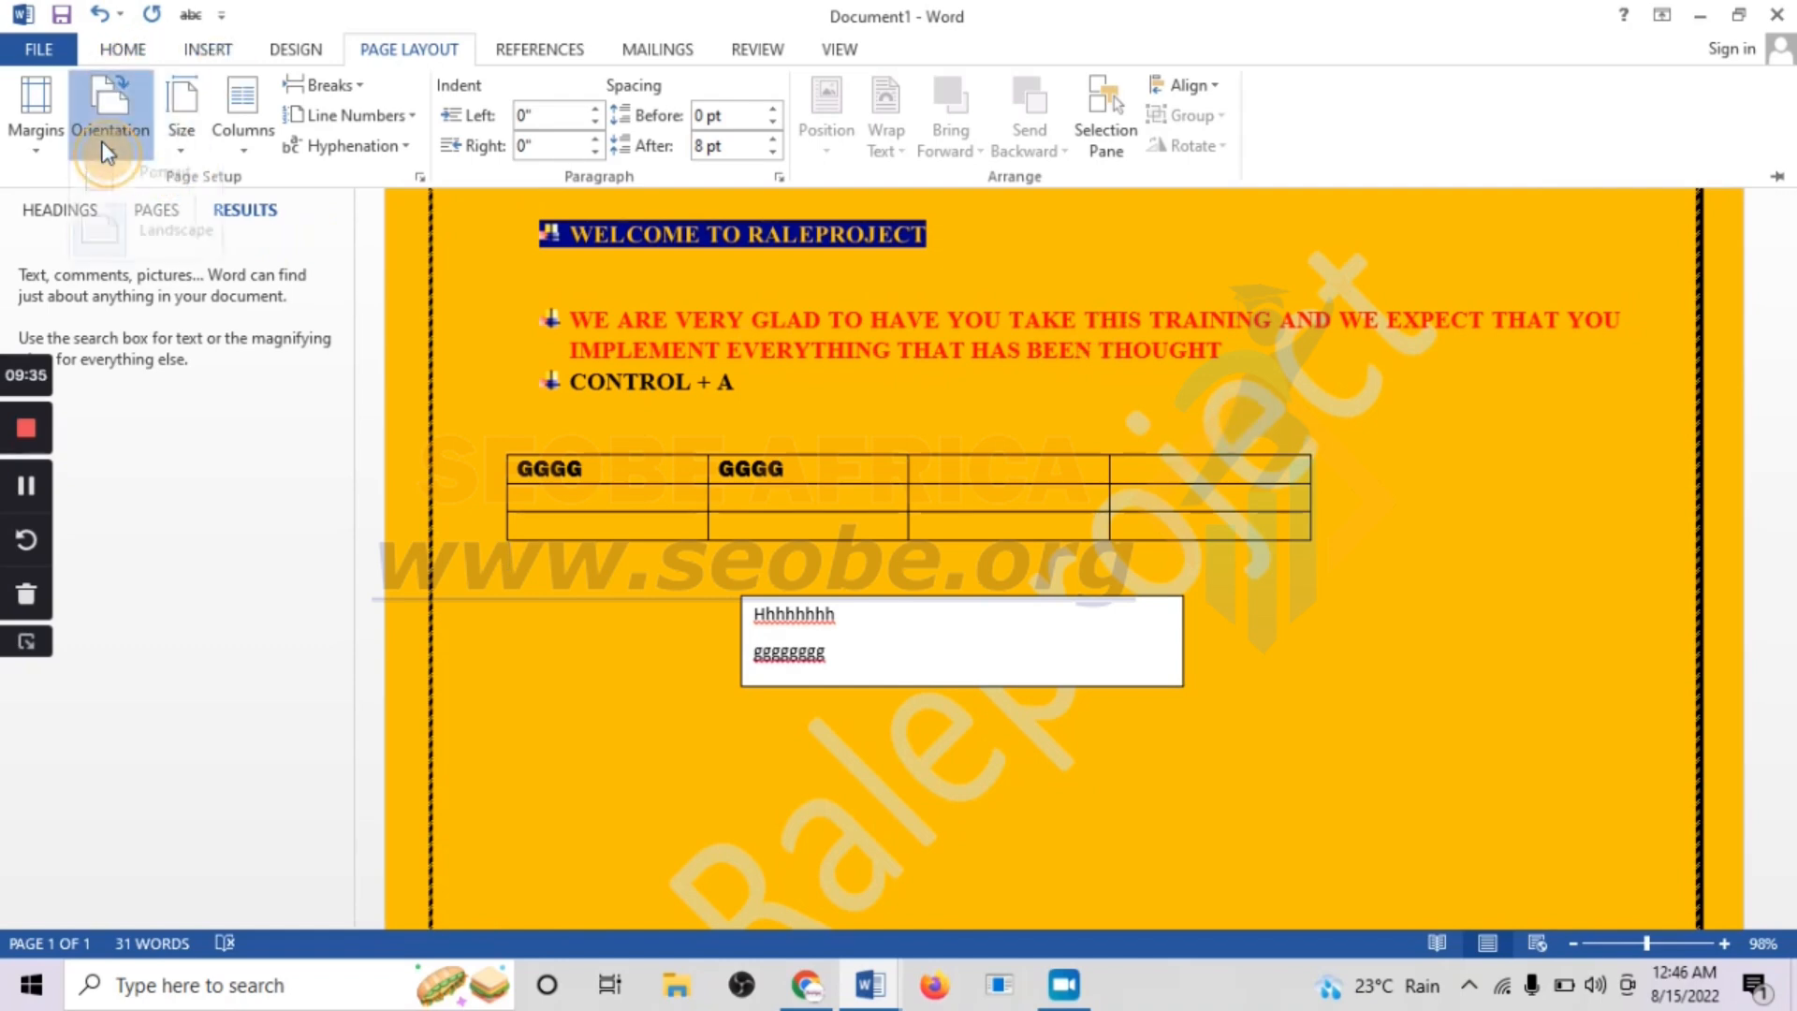
click(136, 198)
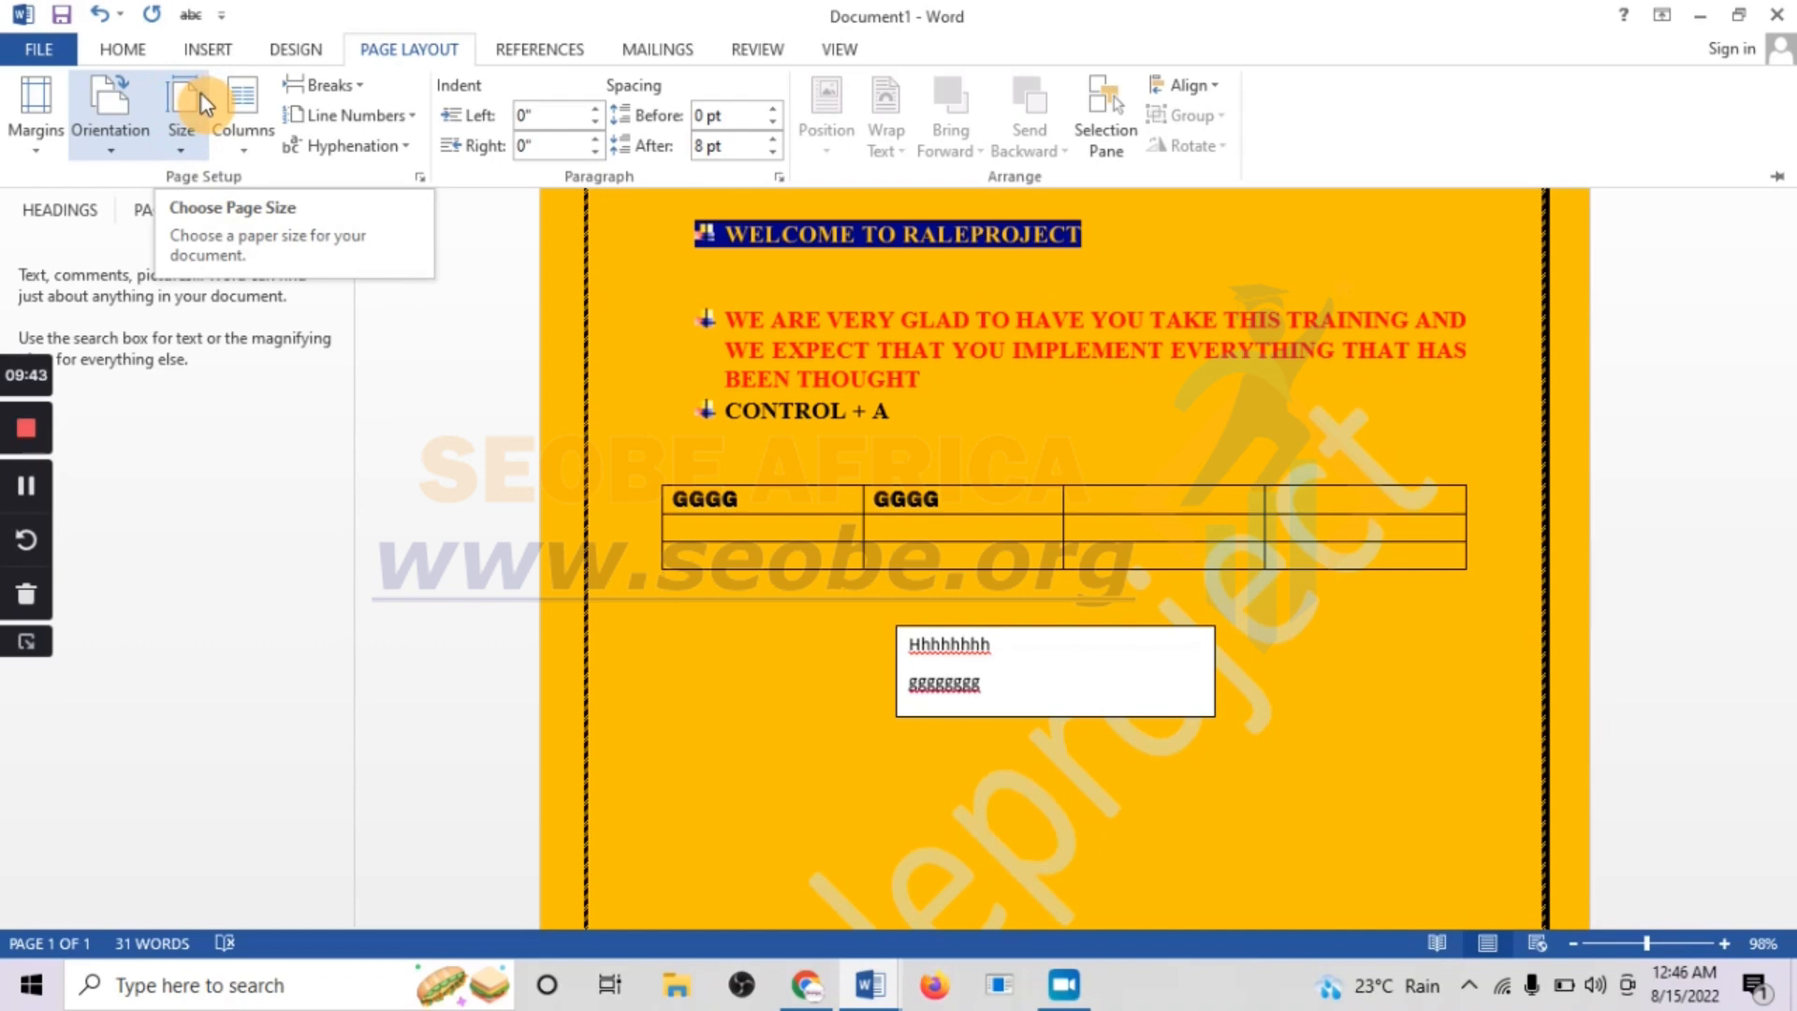
Set the document's paper size to A4 (8.27" x 11.69")
click(186, 150)
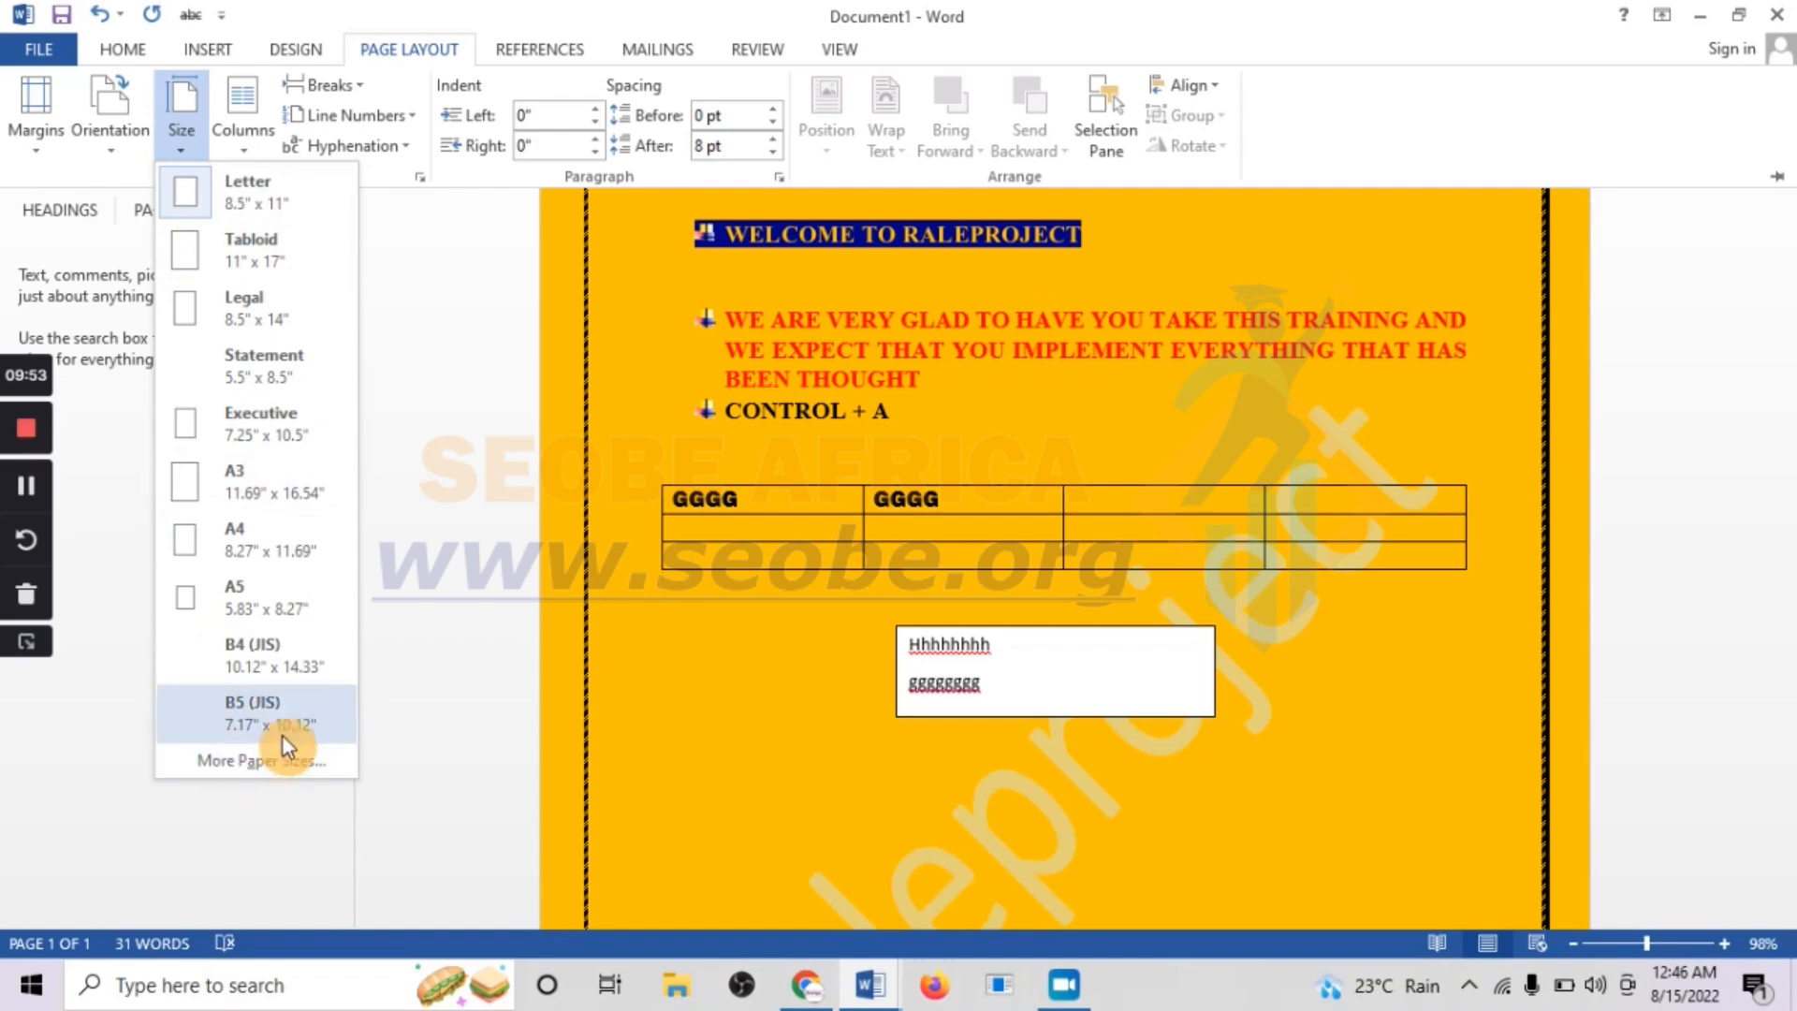
click(257, 553)
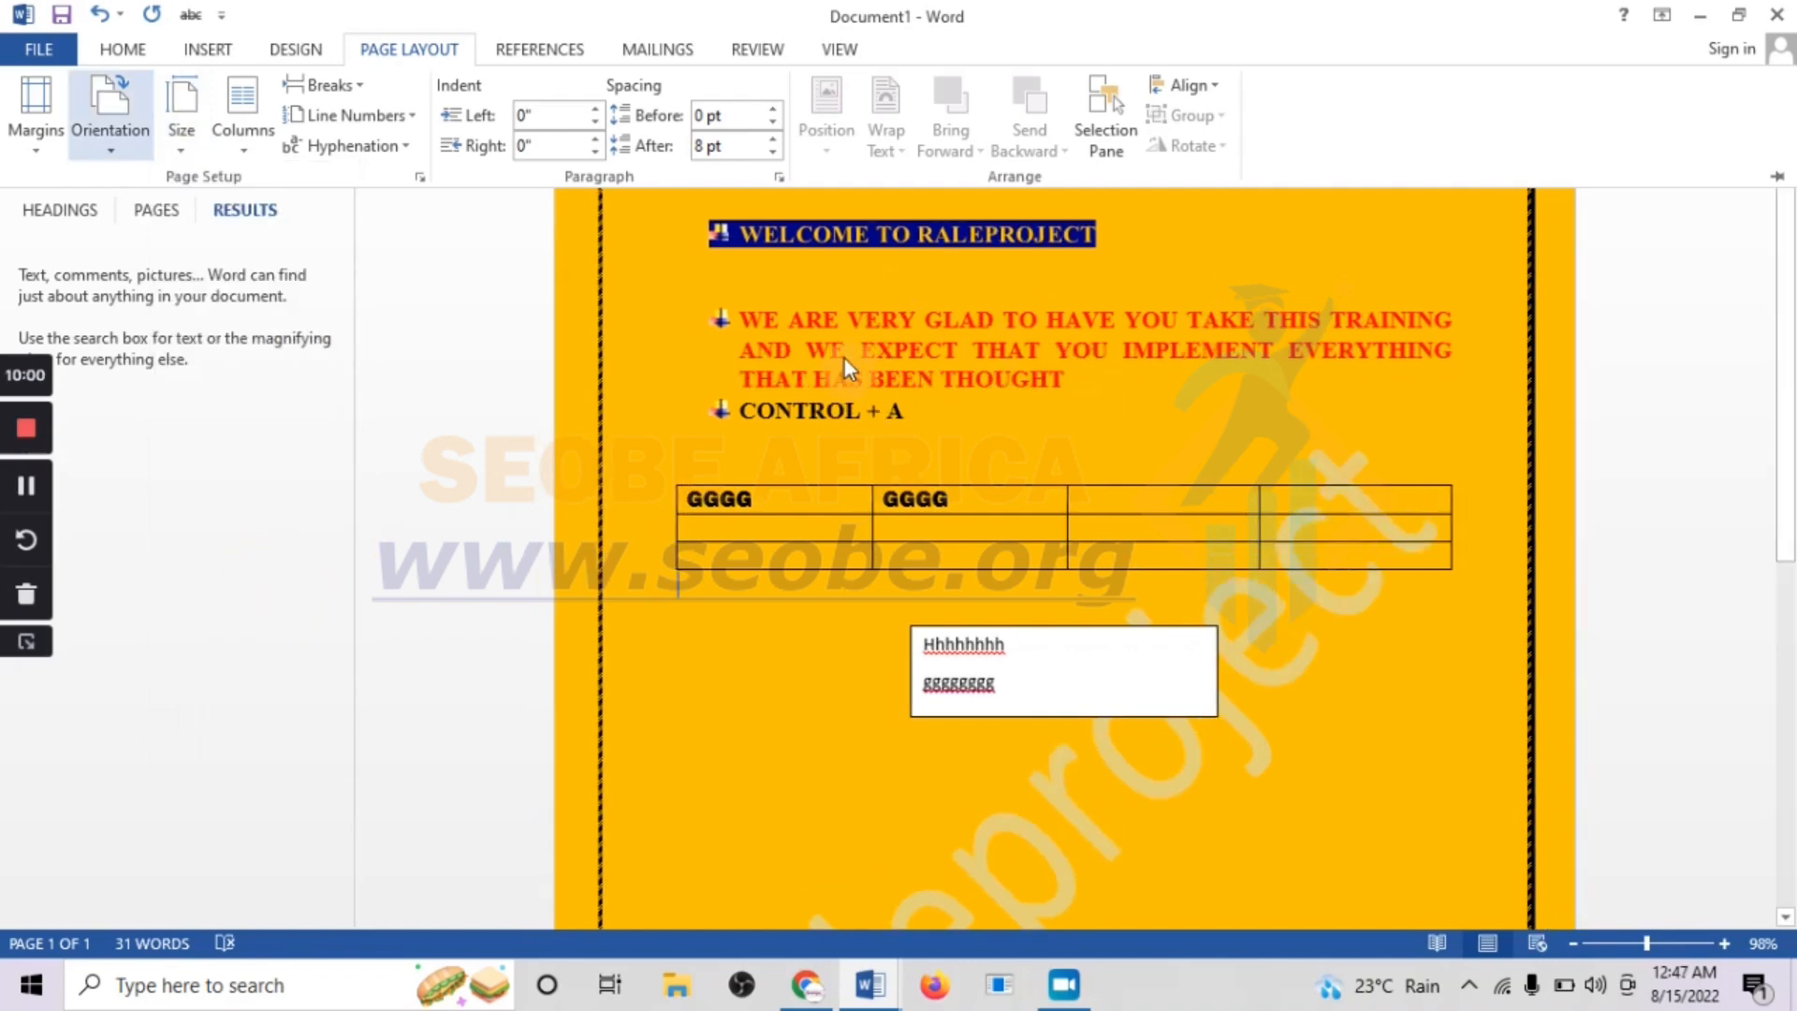
click(183, 108)
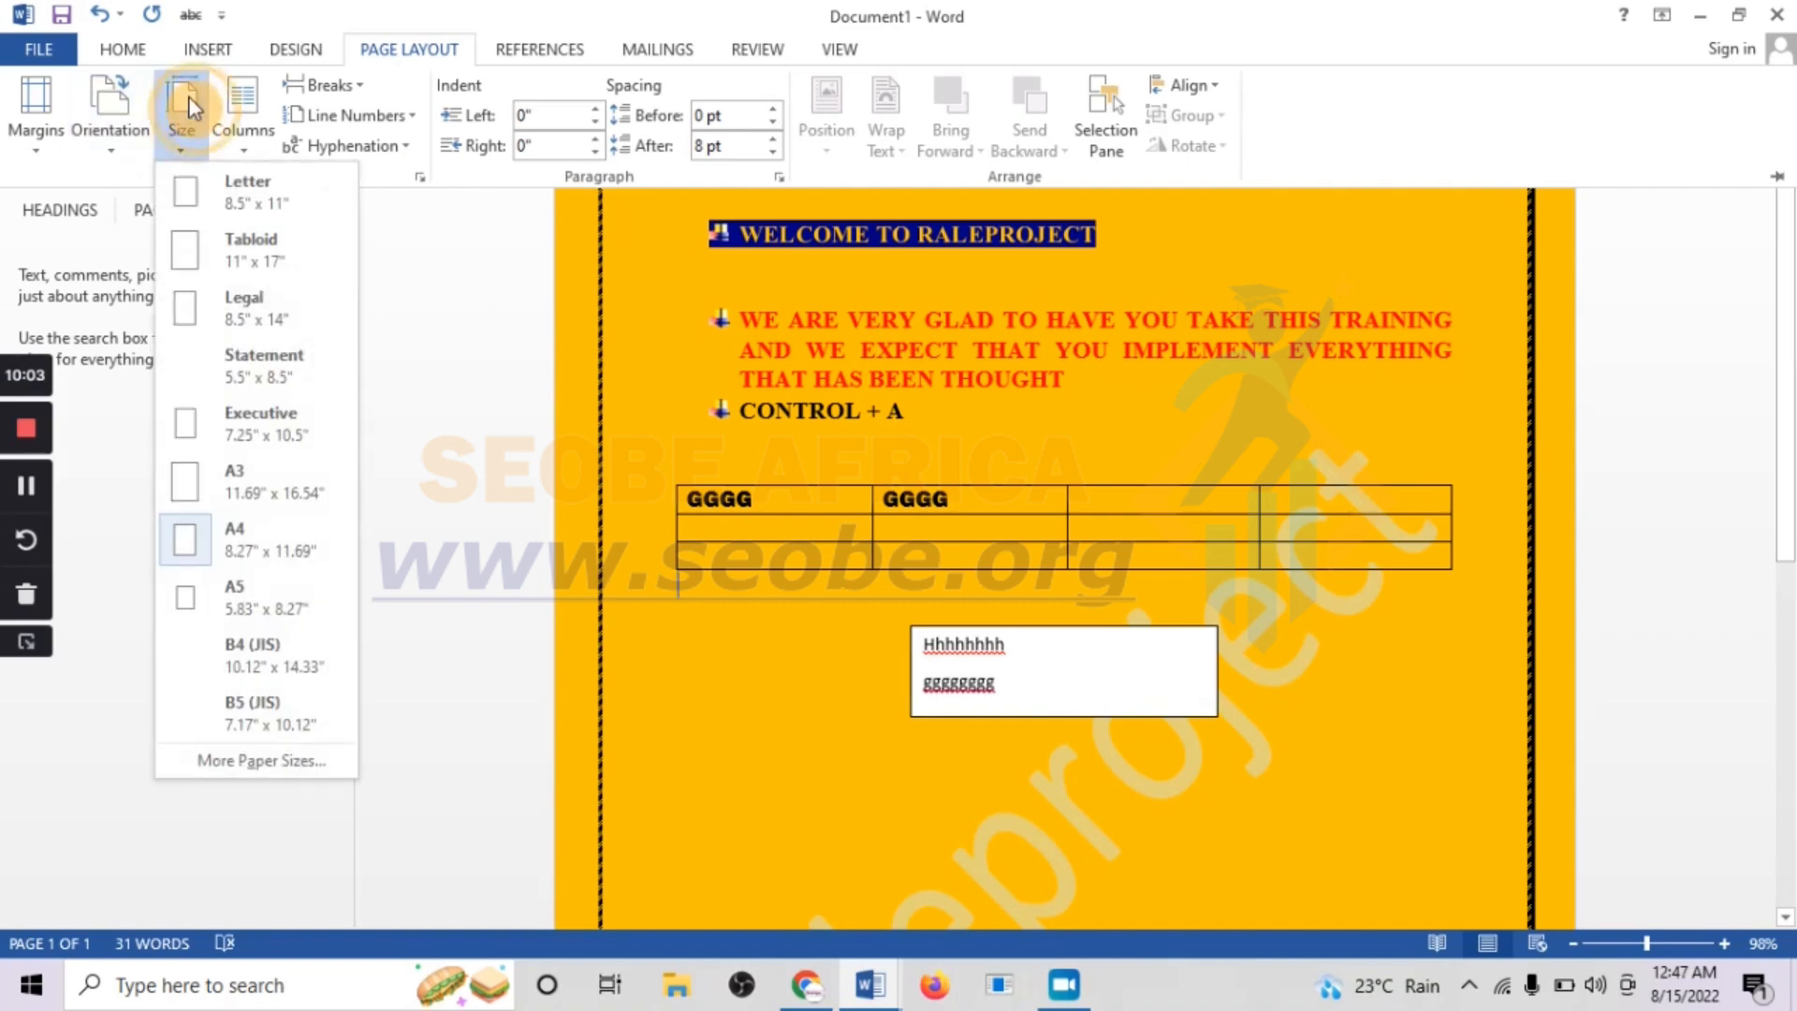
click(240, 541)
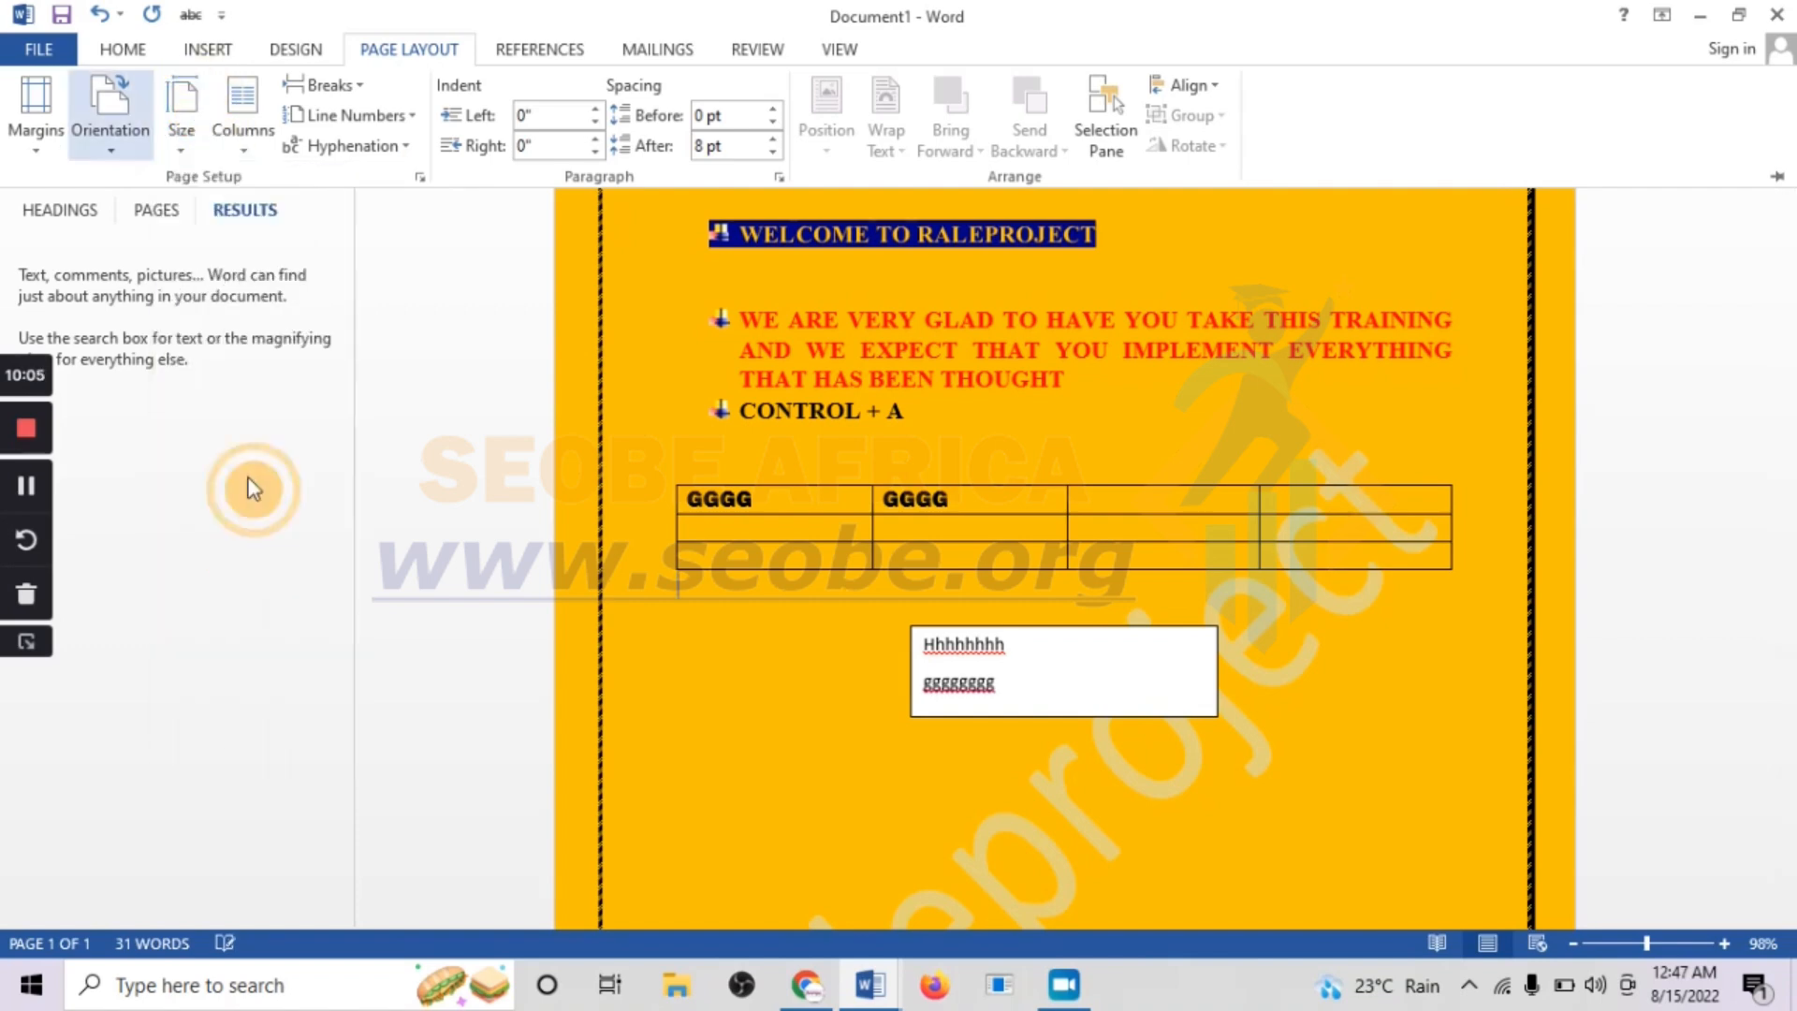
Try a two-column layout for the document and return the text to one column
click(252, 143)
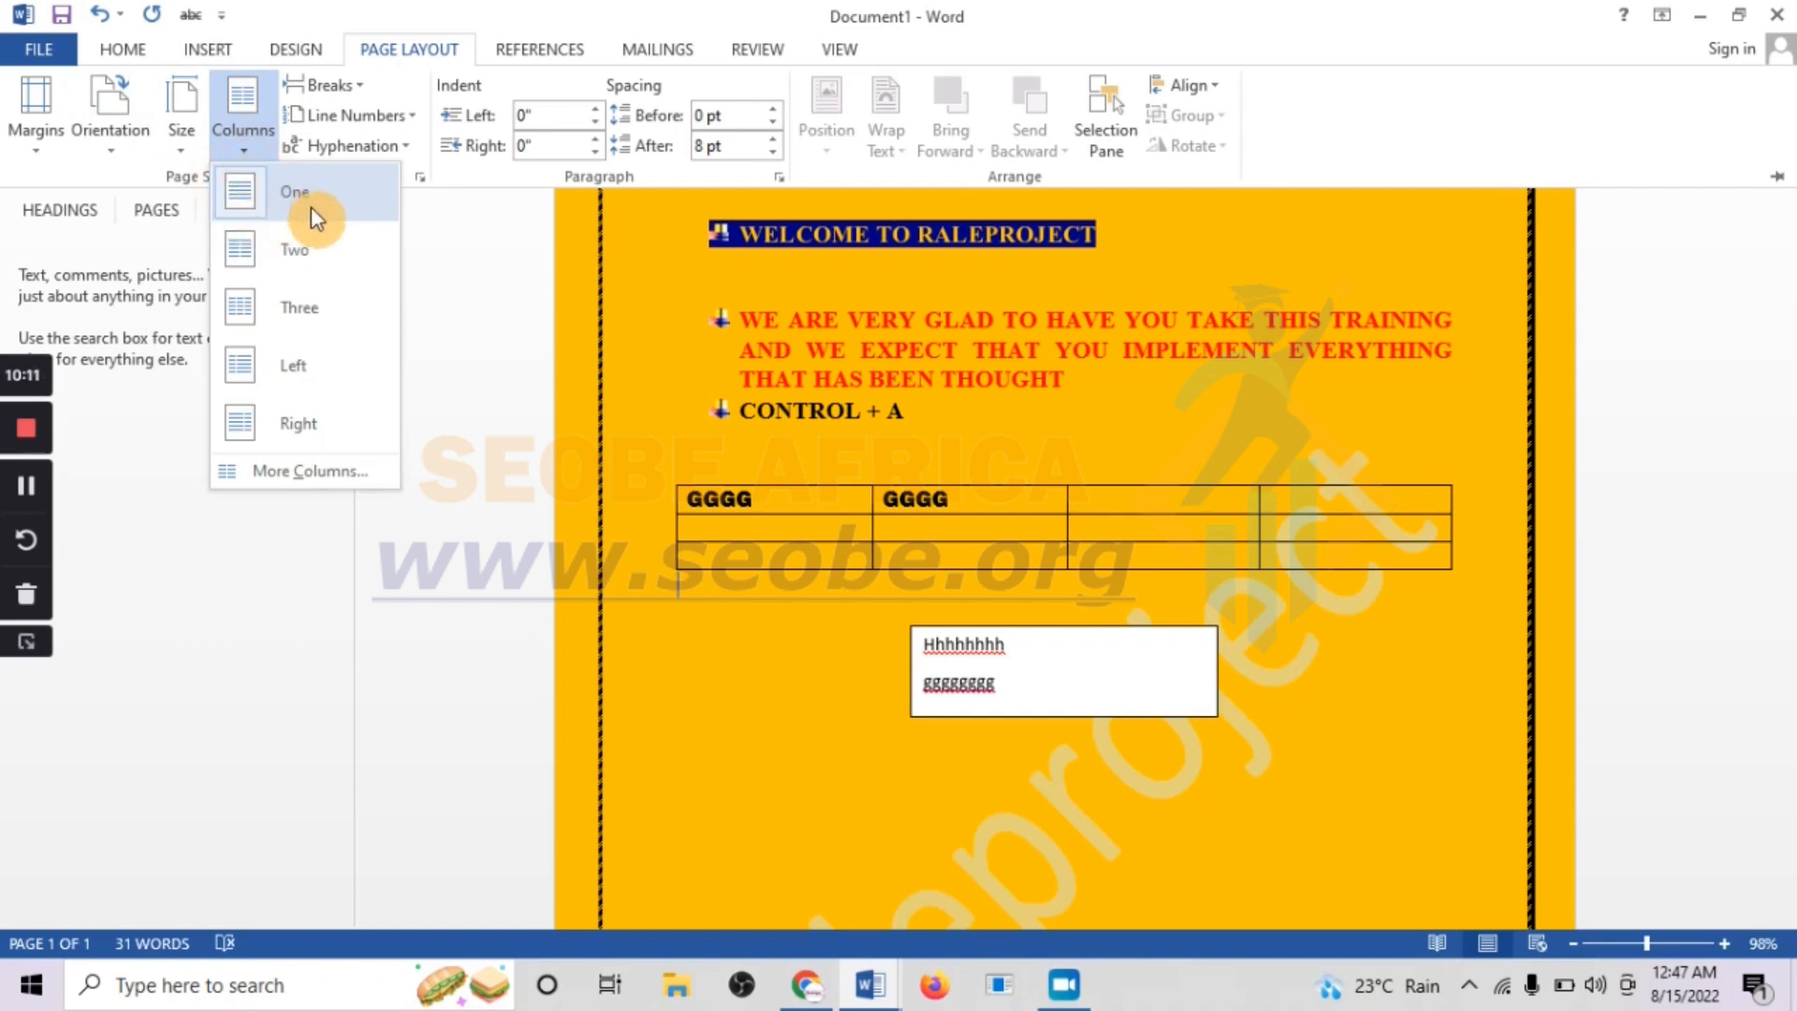
click(313, 262)
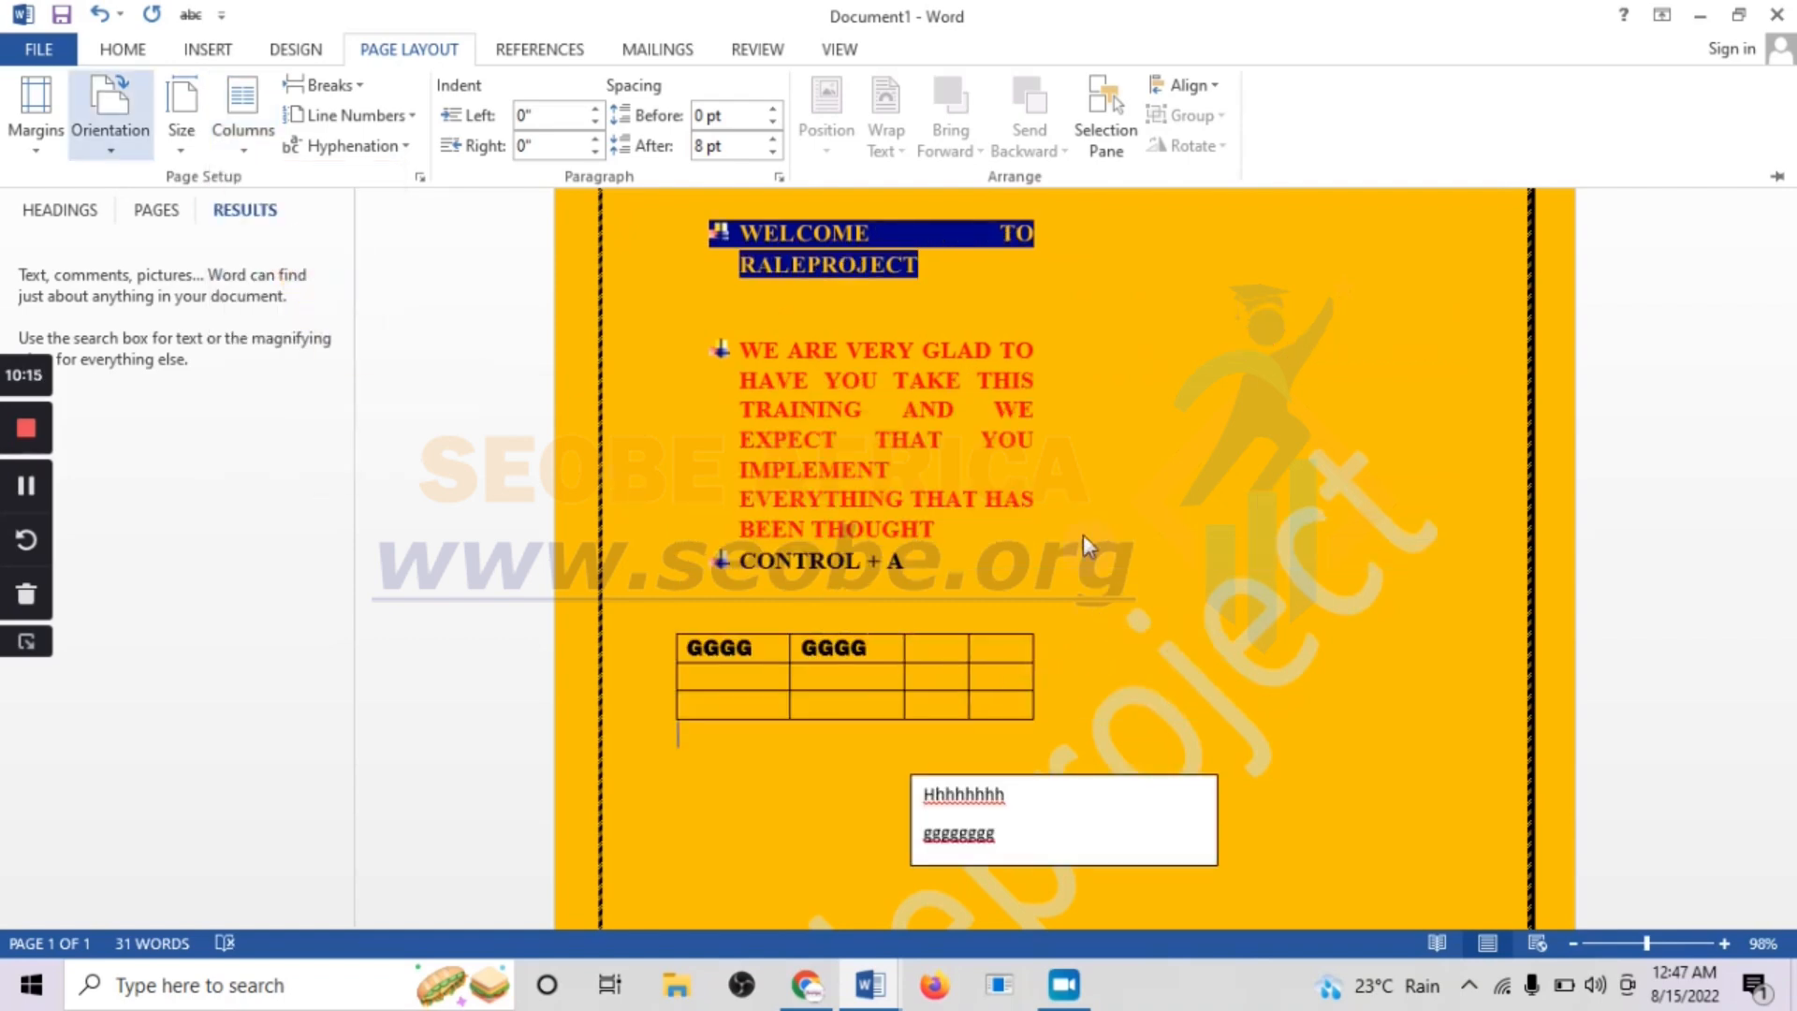
key(ctrl+F1)
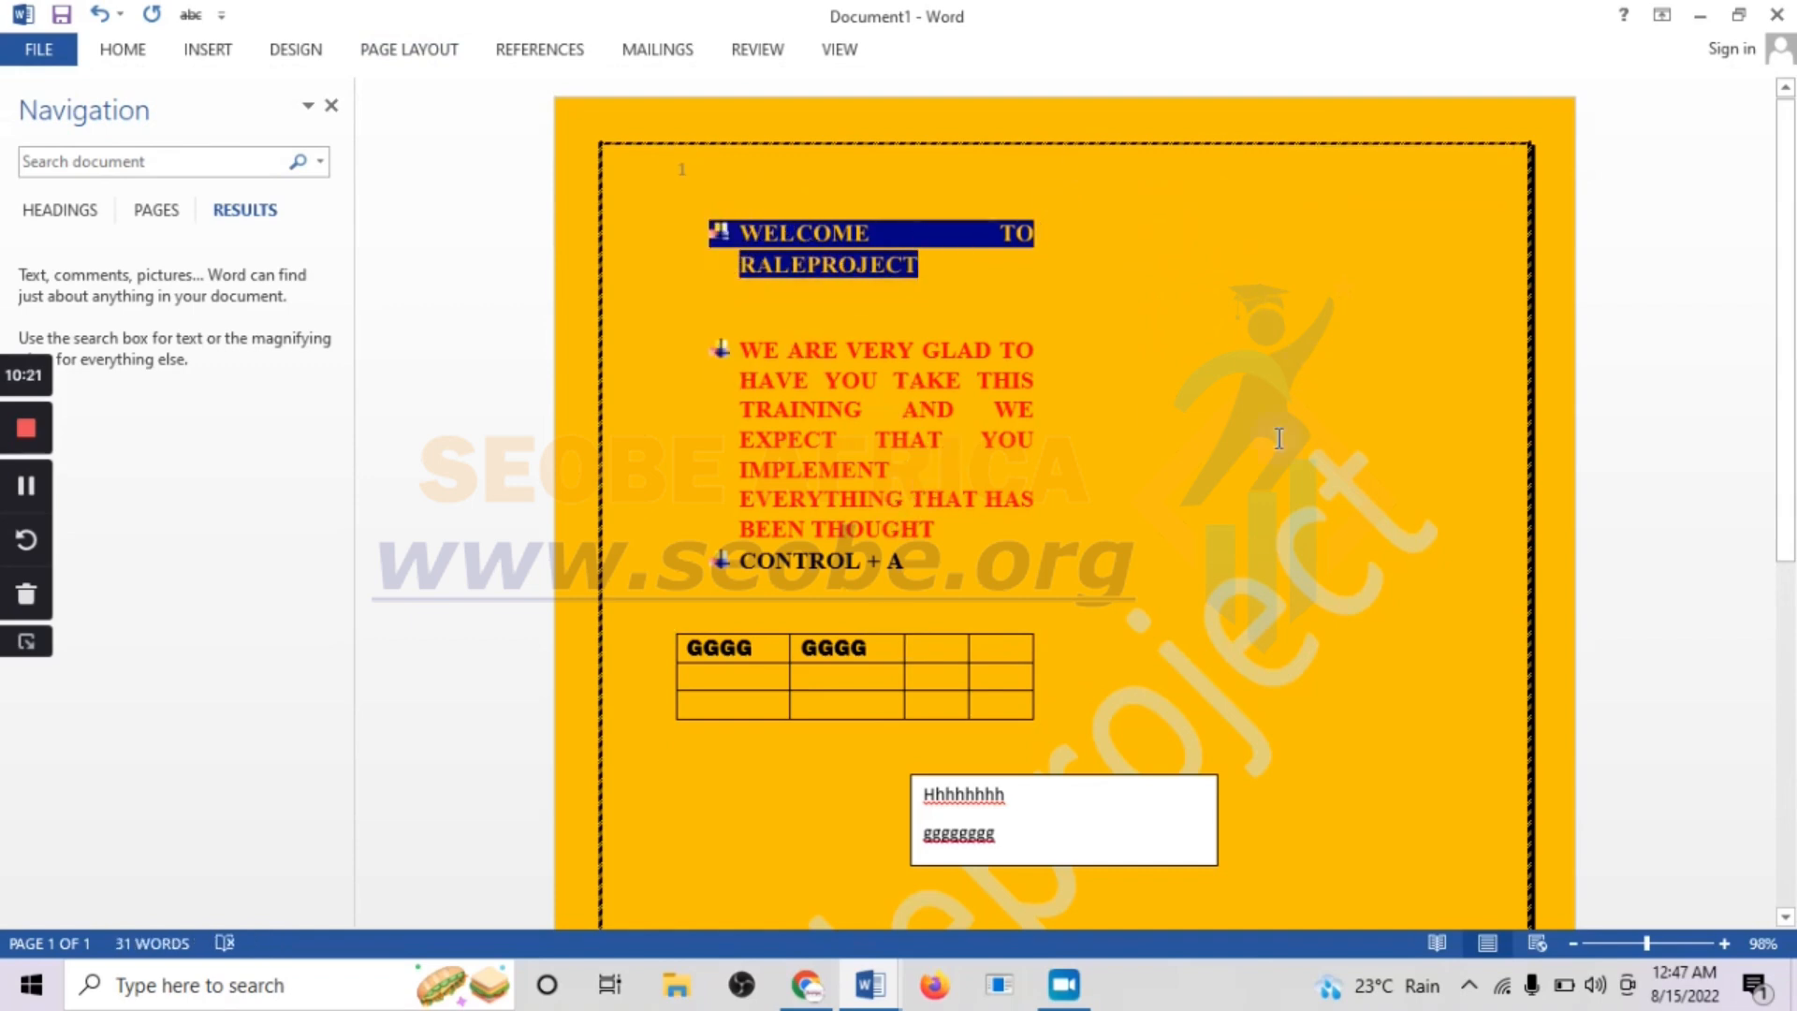
click(273, 49)
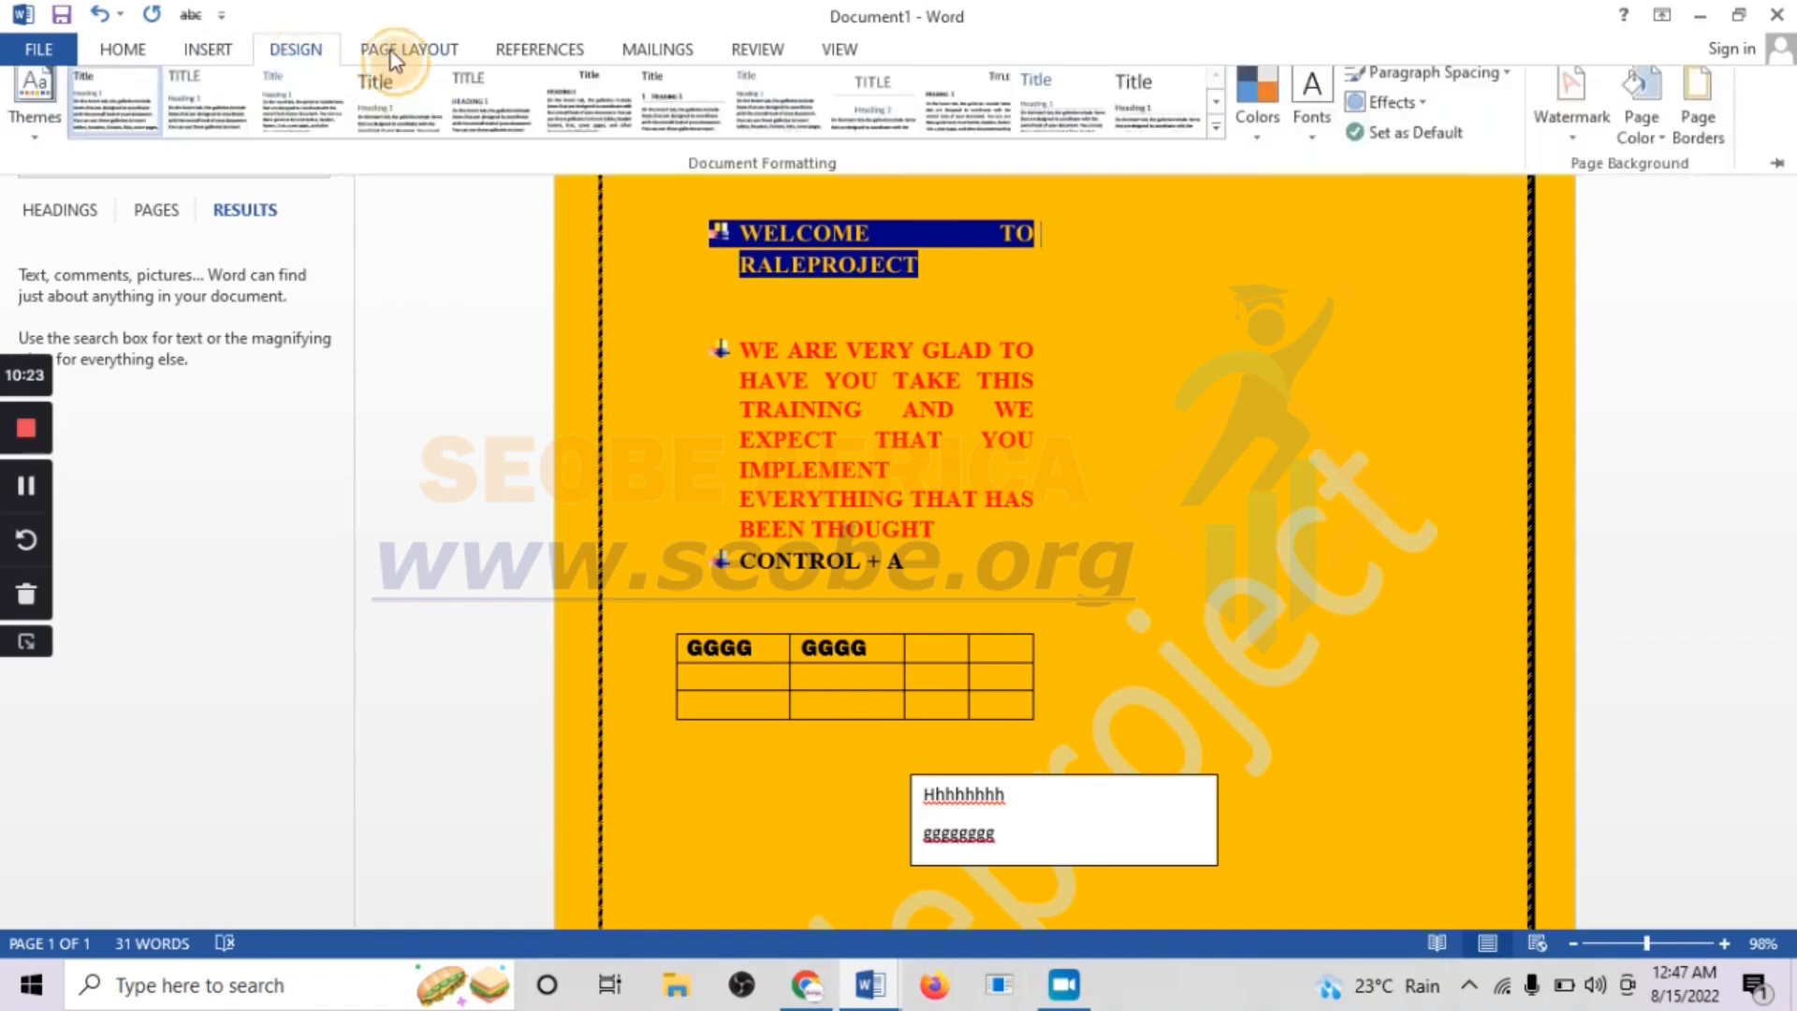
click(395, 56)
click(244, 122)
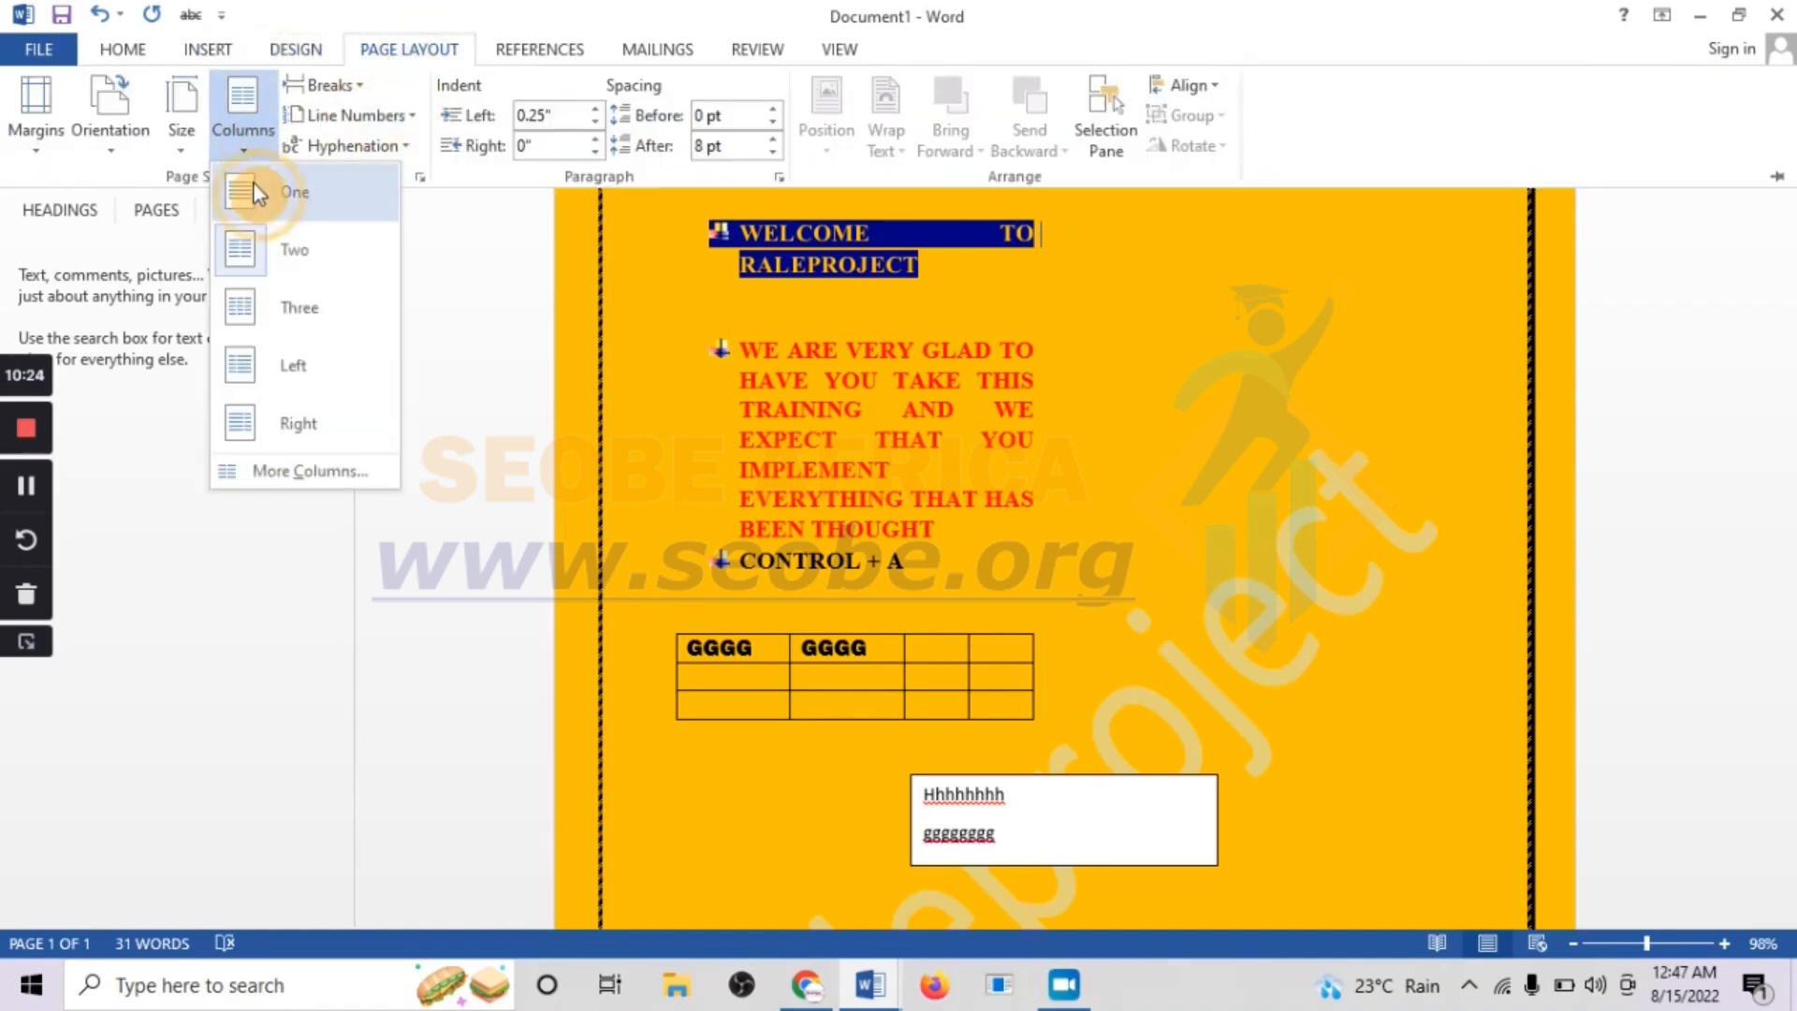
click(256, 192)
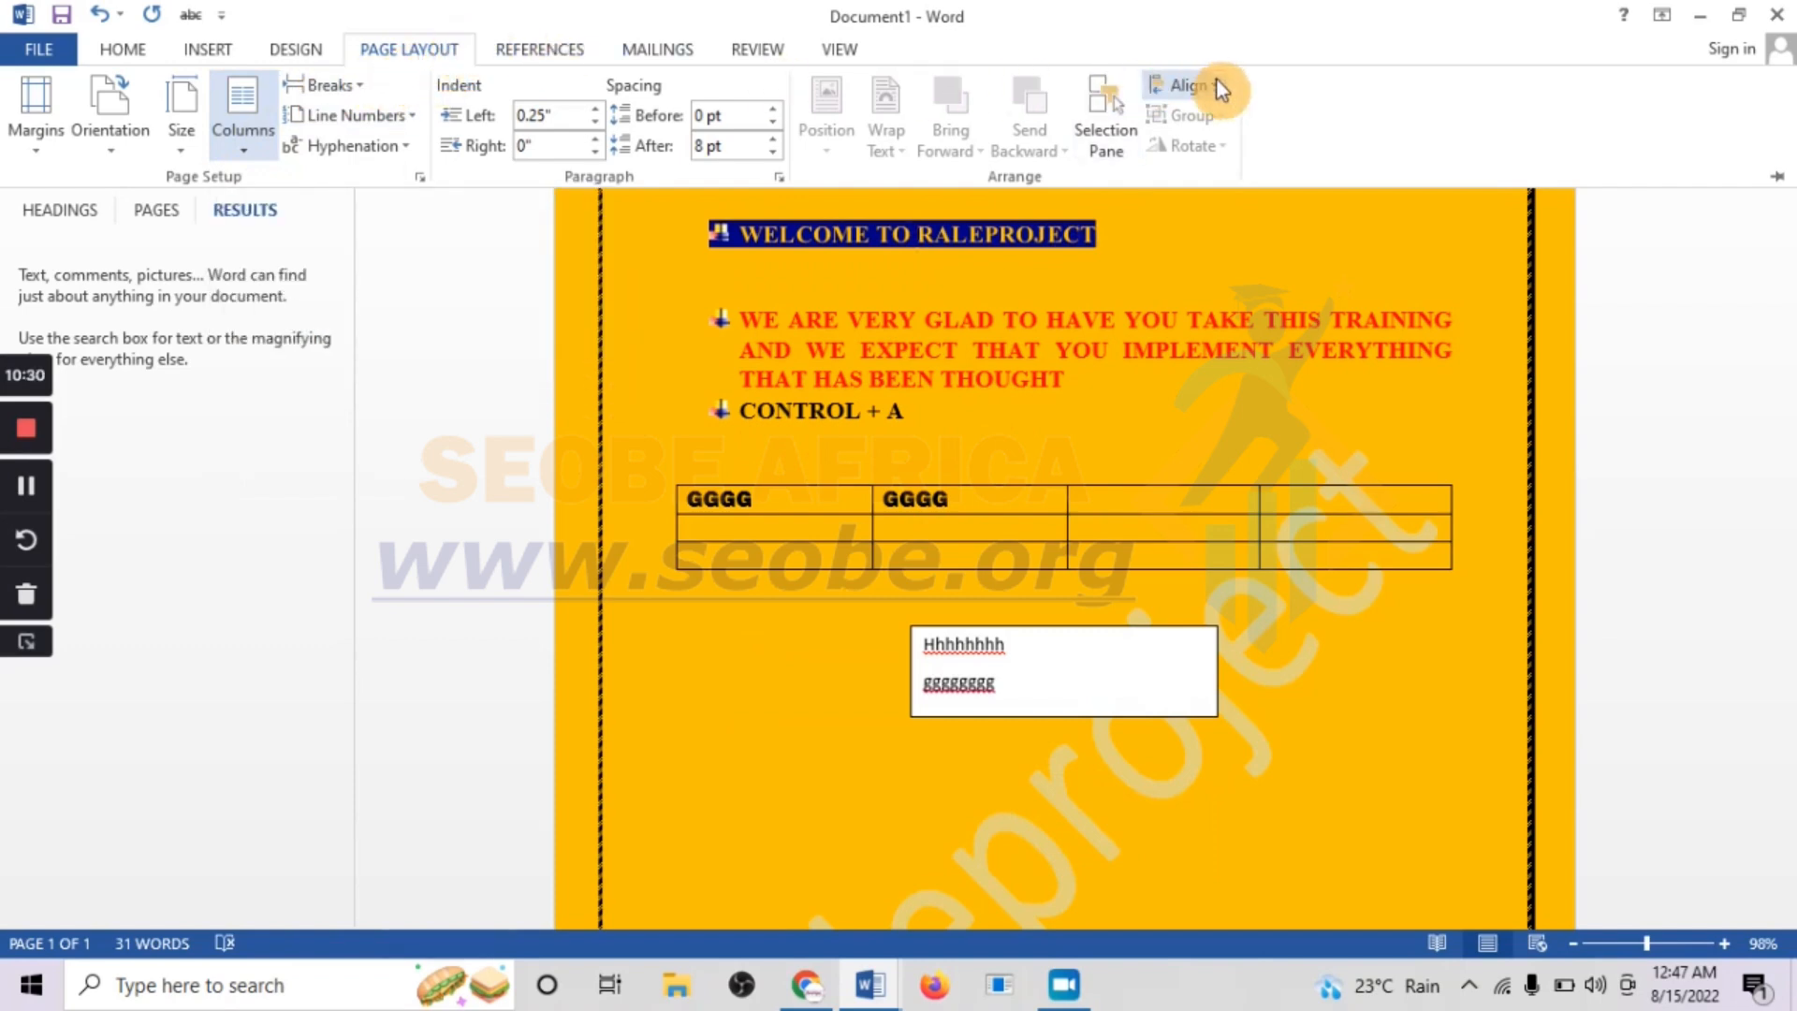
click(526, 52)
click(627, 48)
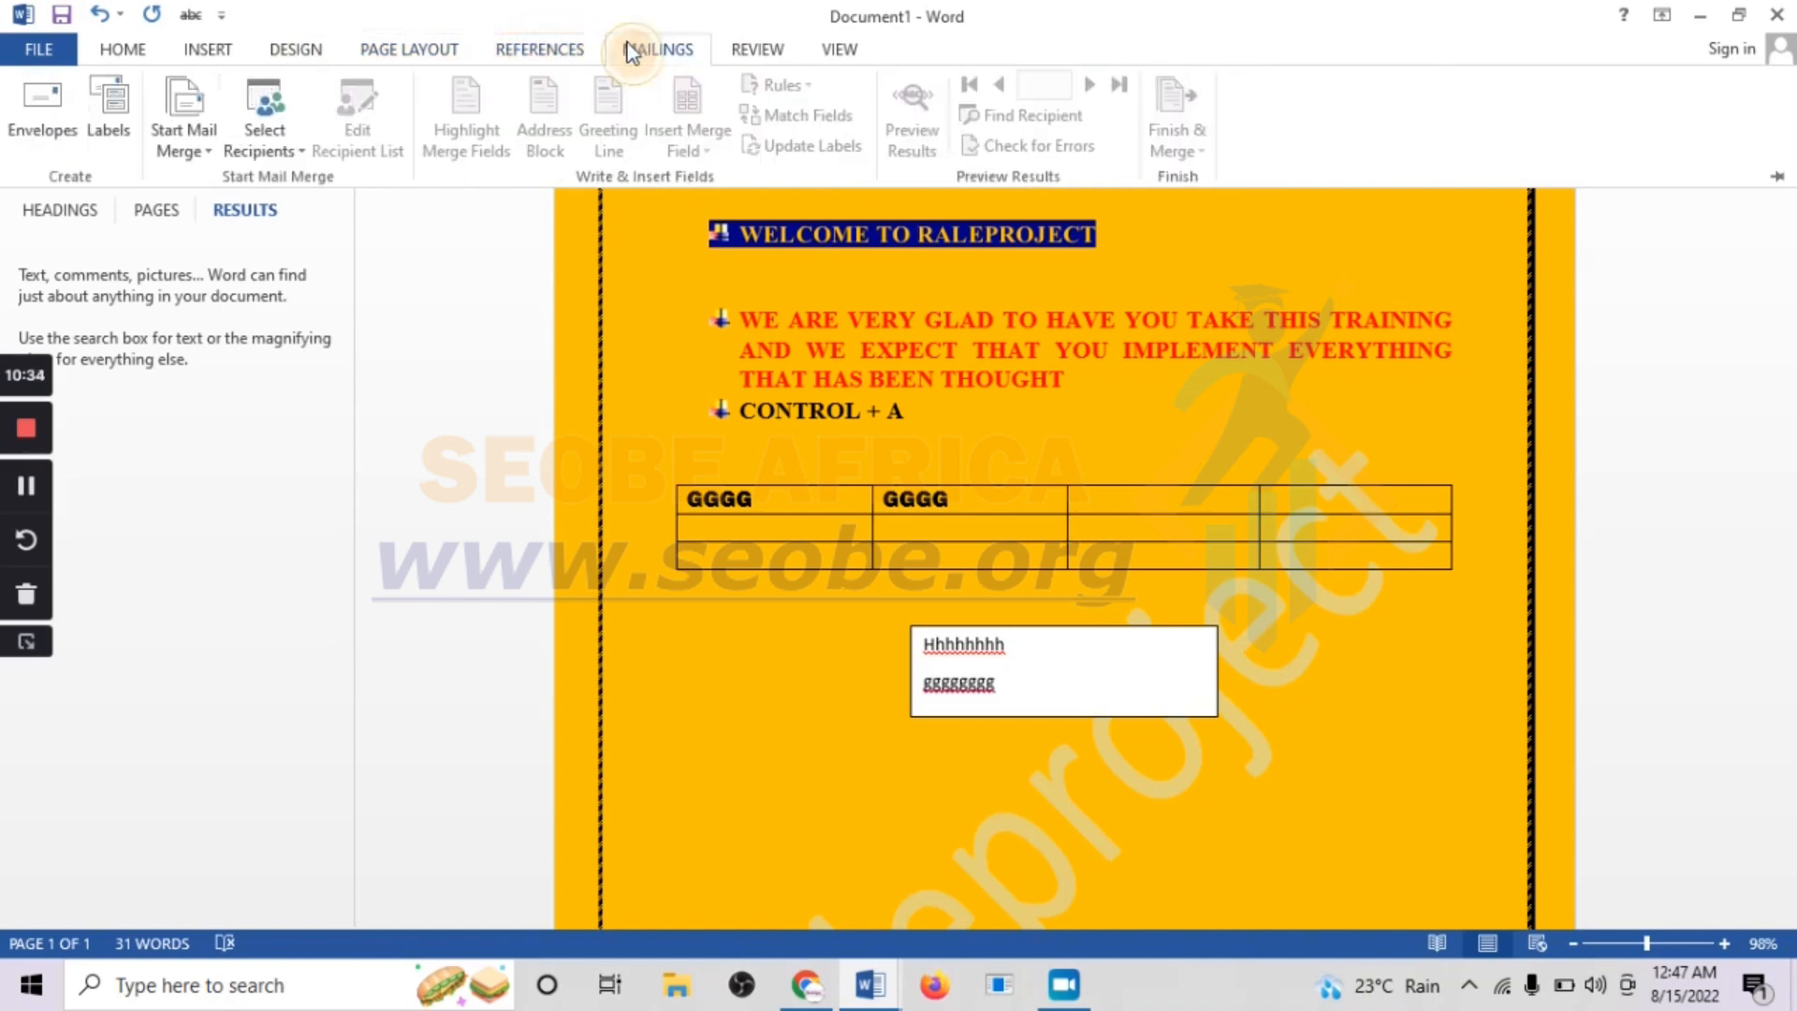
click(764, 52)
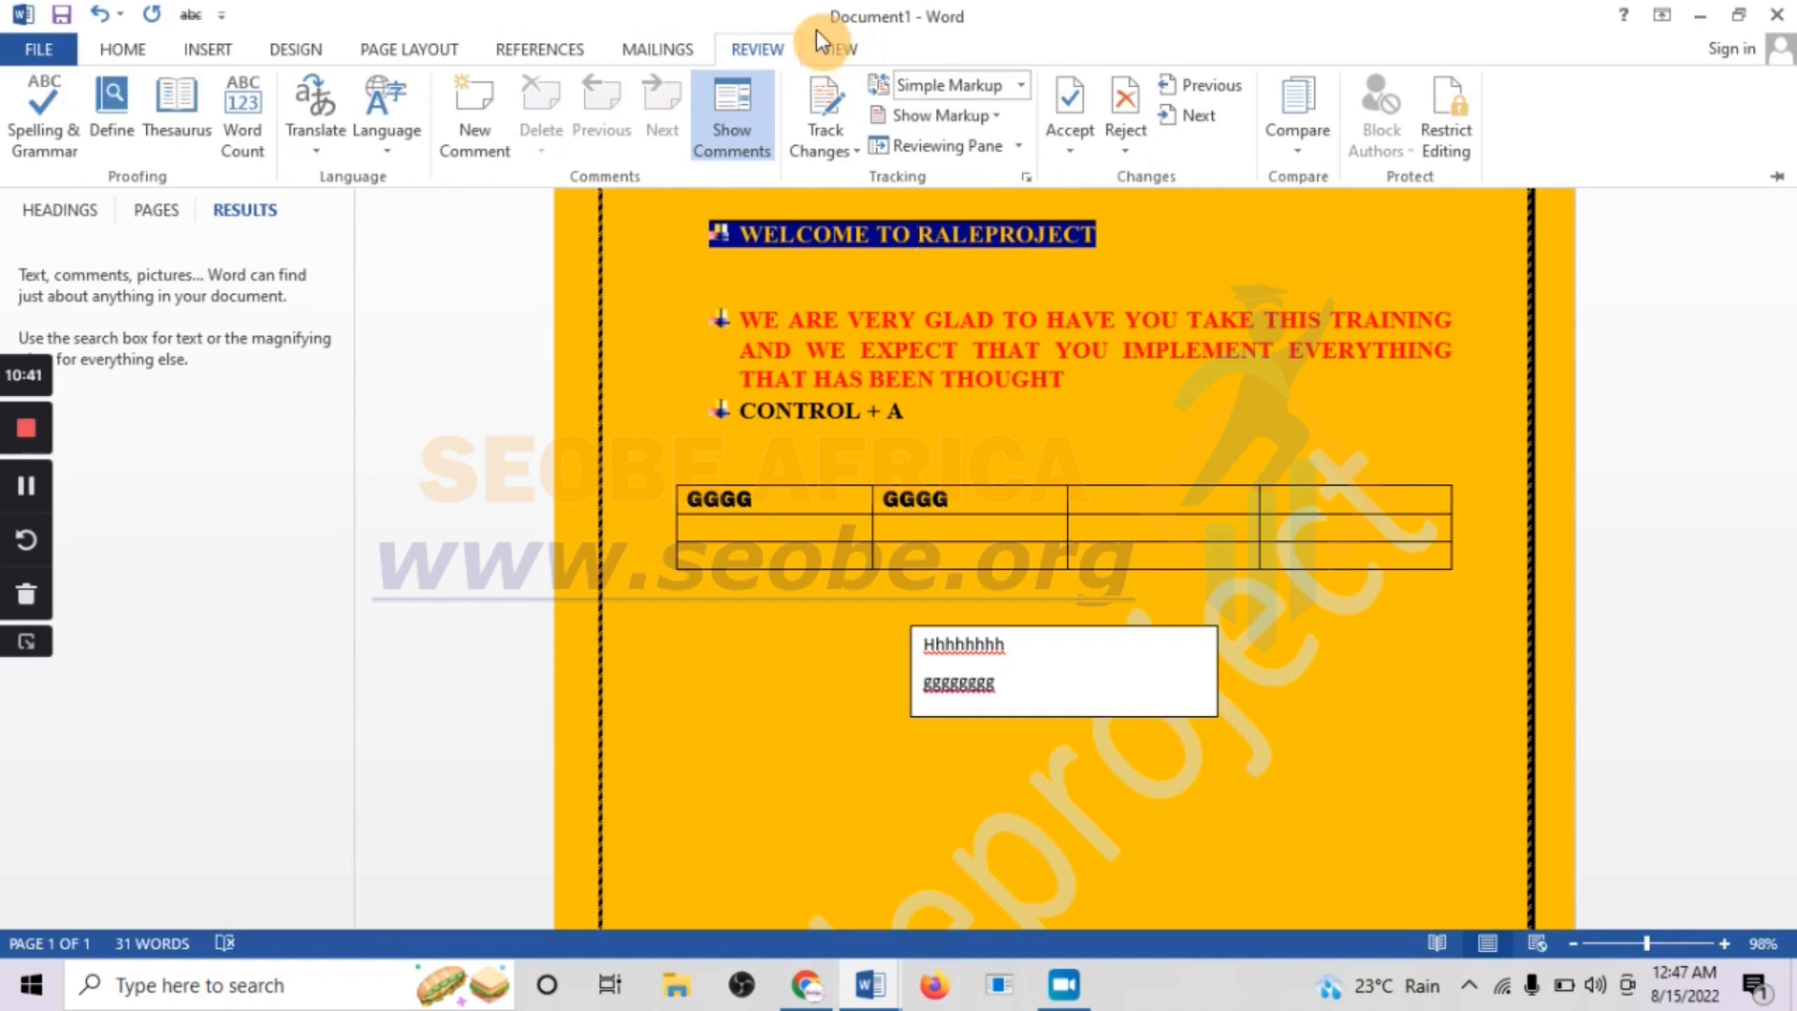
click(840, 45)
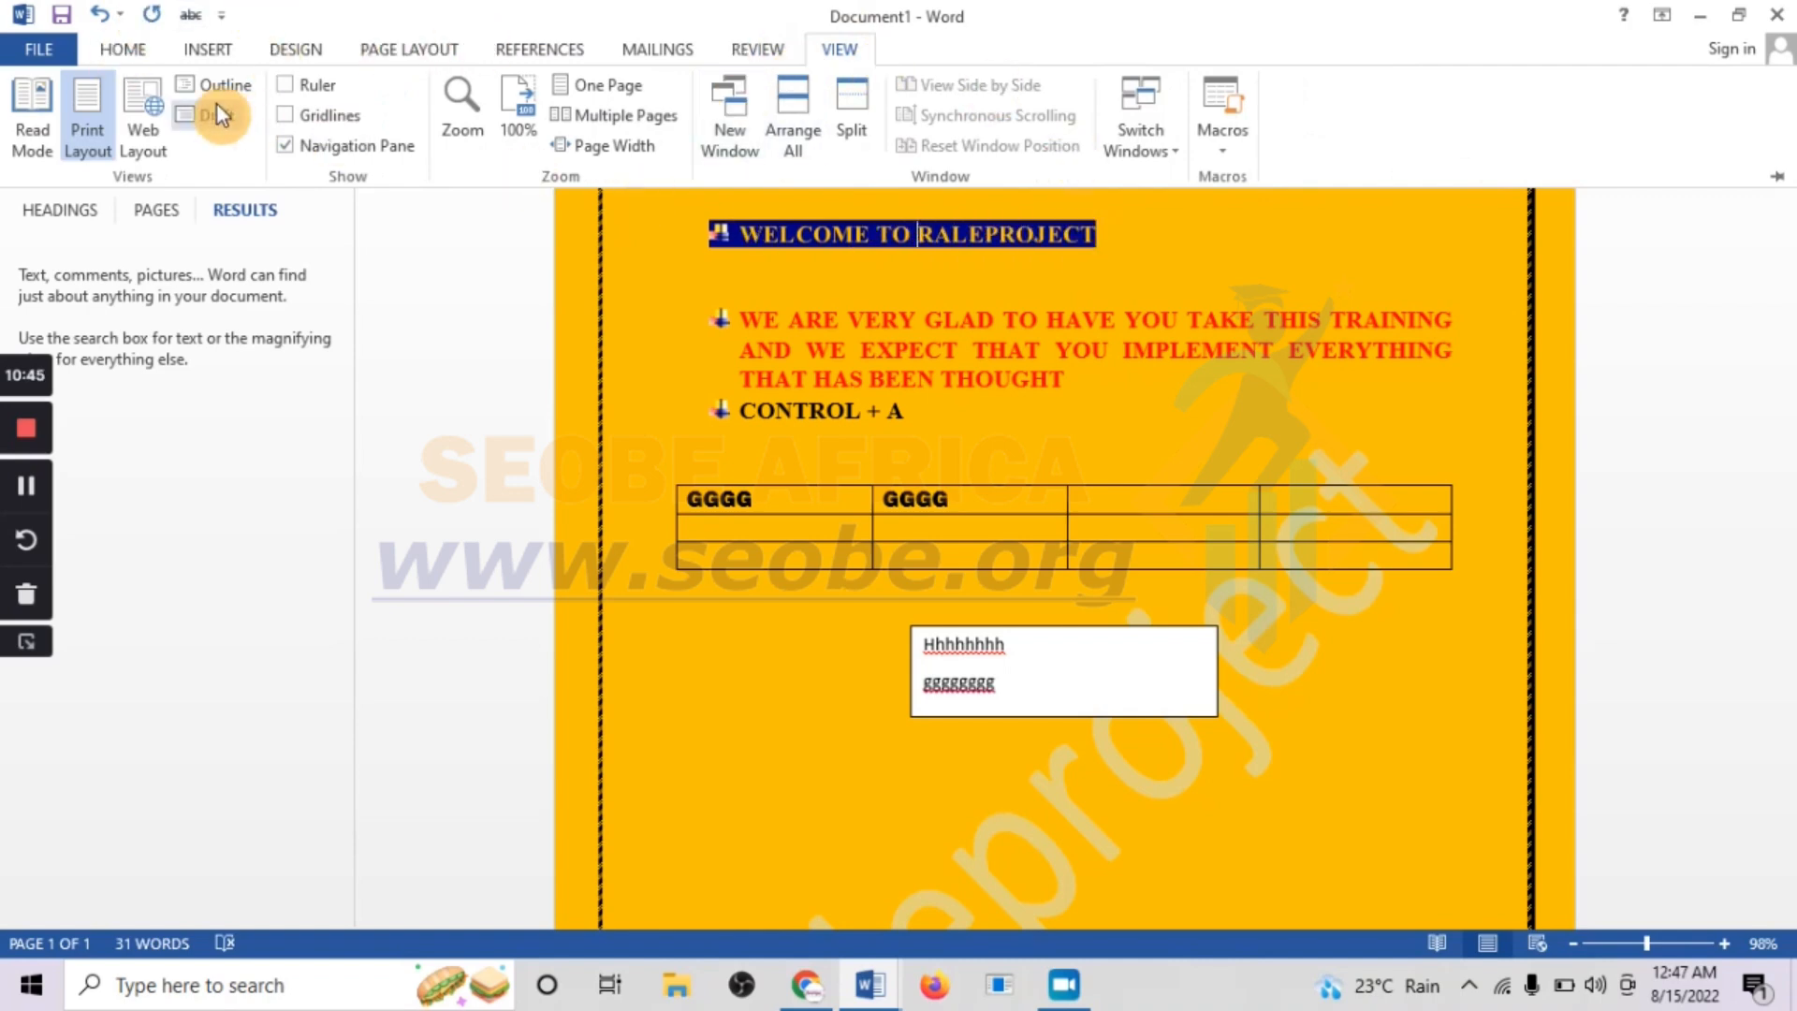
click(117, 45)
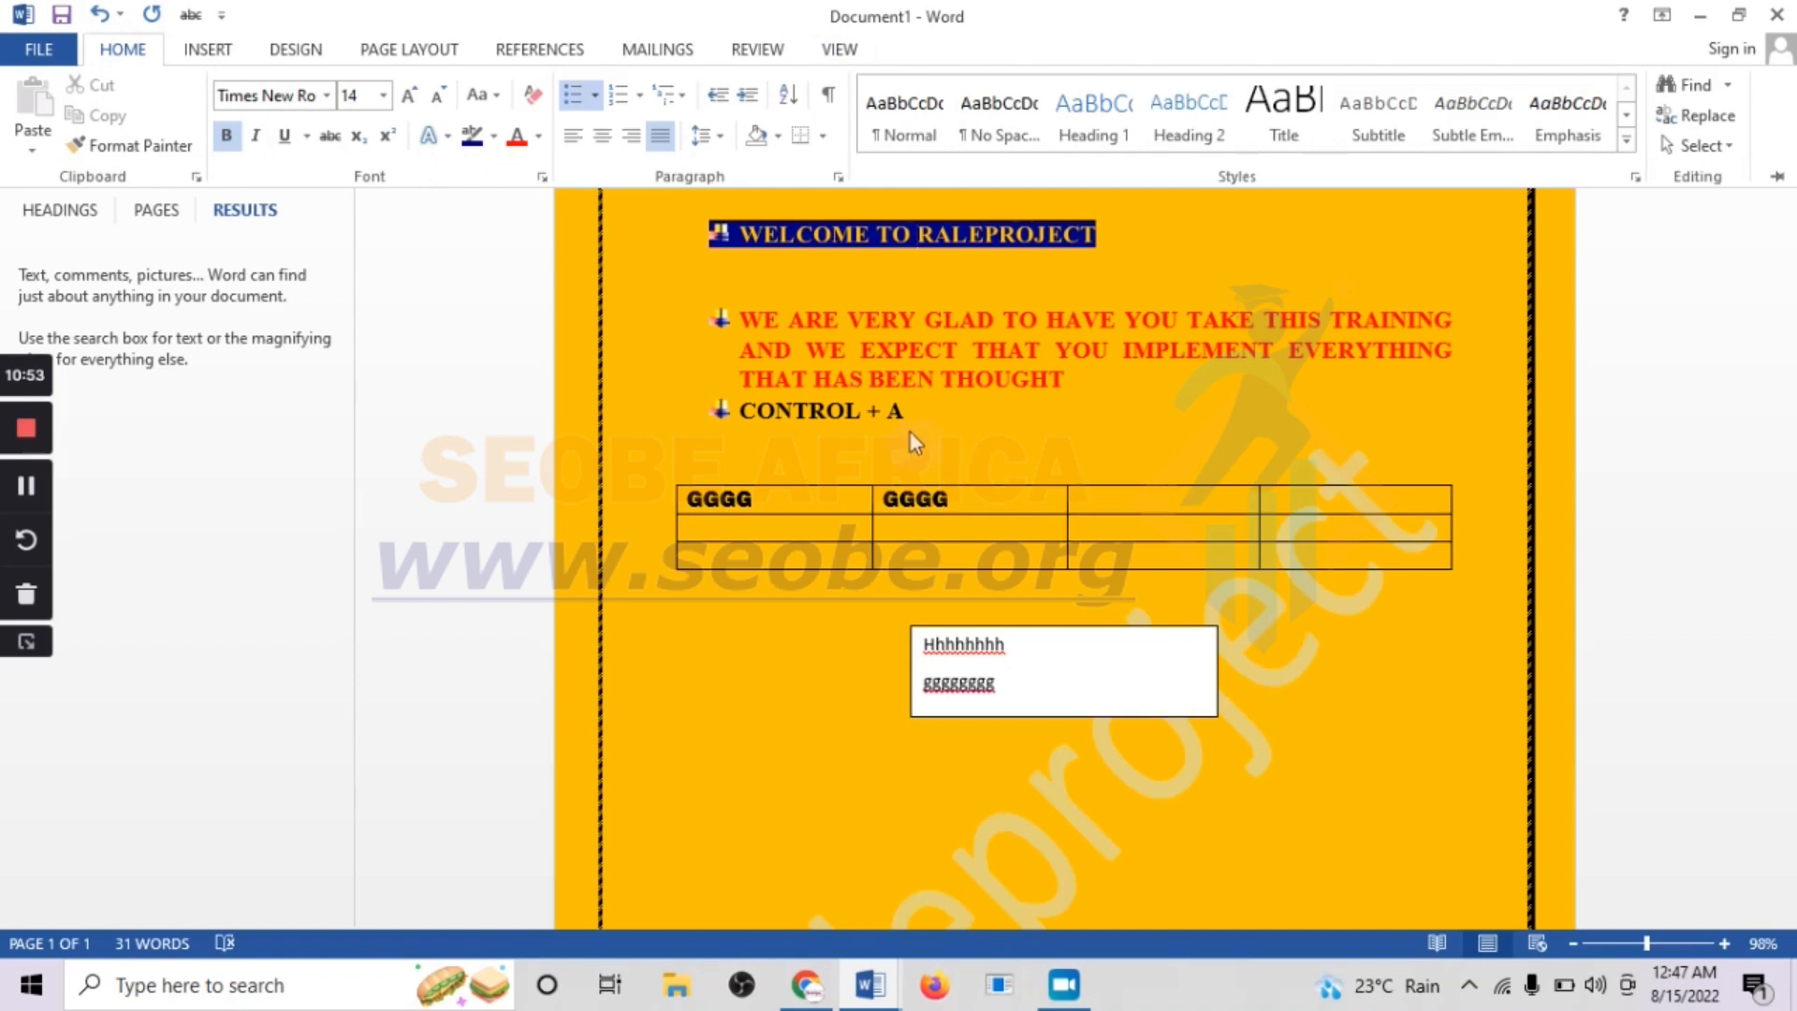
Insert several blank lines after the red training paragraph, above the "CONTROL + A" bullet
click(1076, 380)
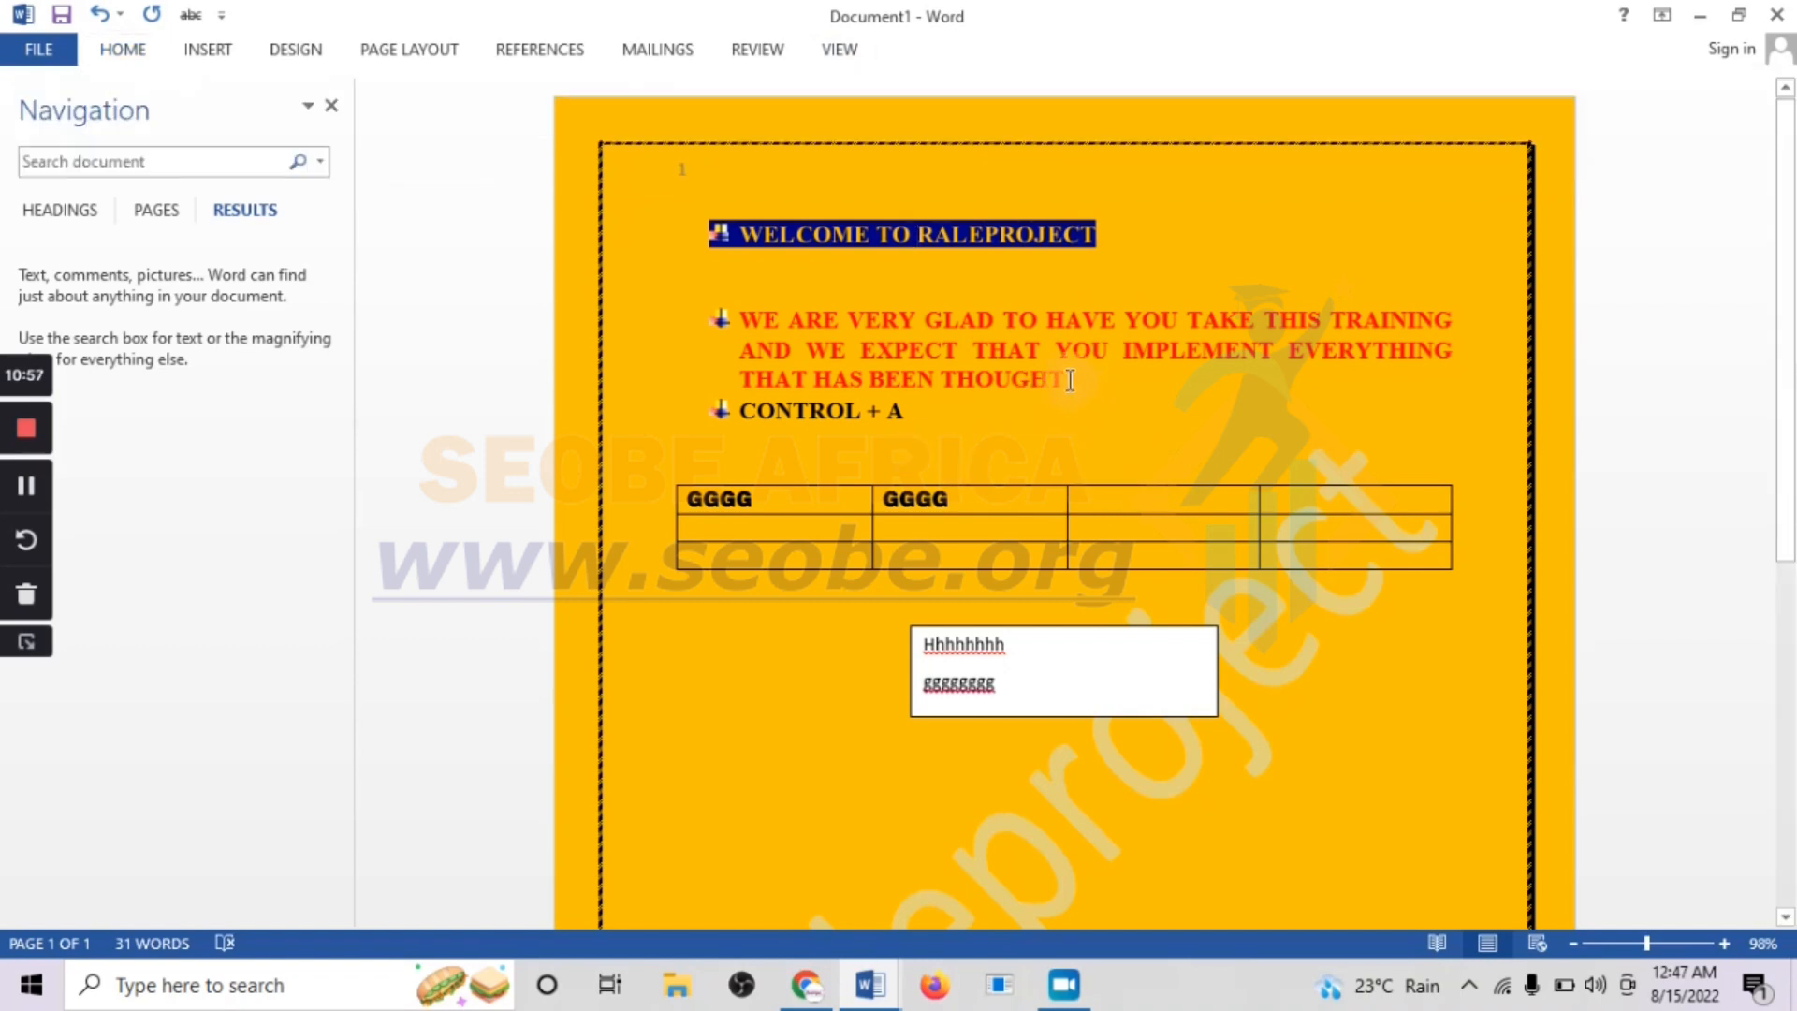
key(Return)
key(Return)
key(Return)
key(Return)
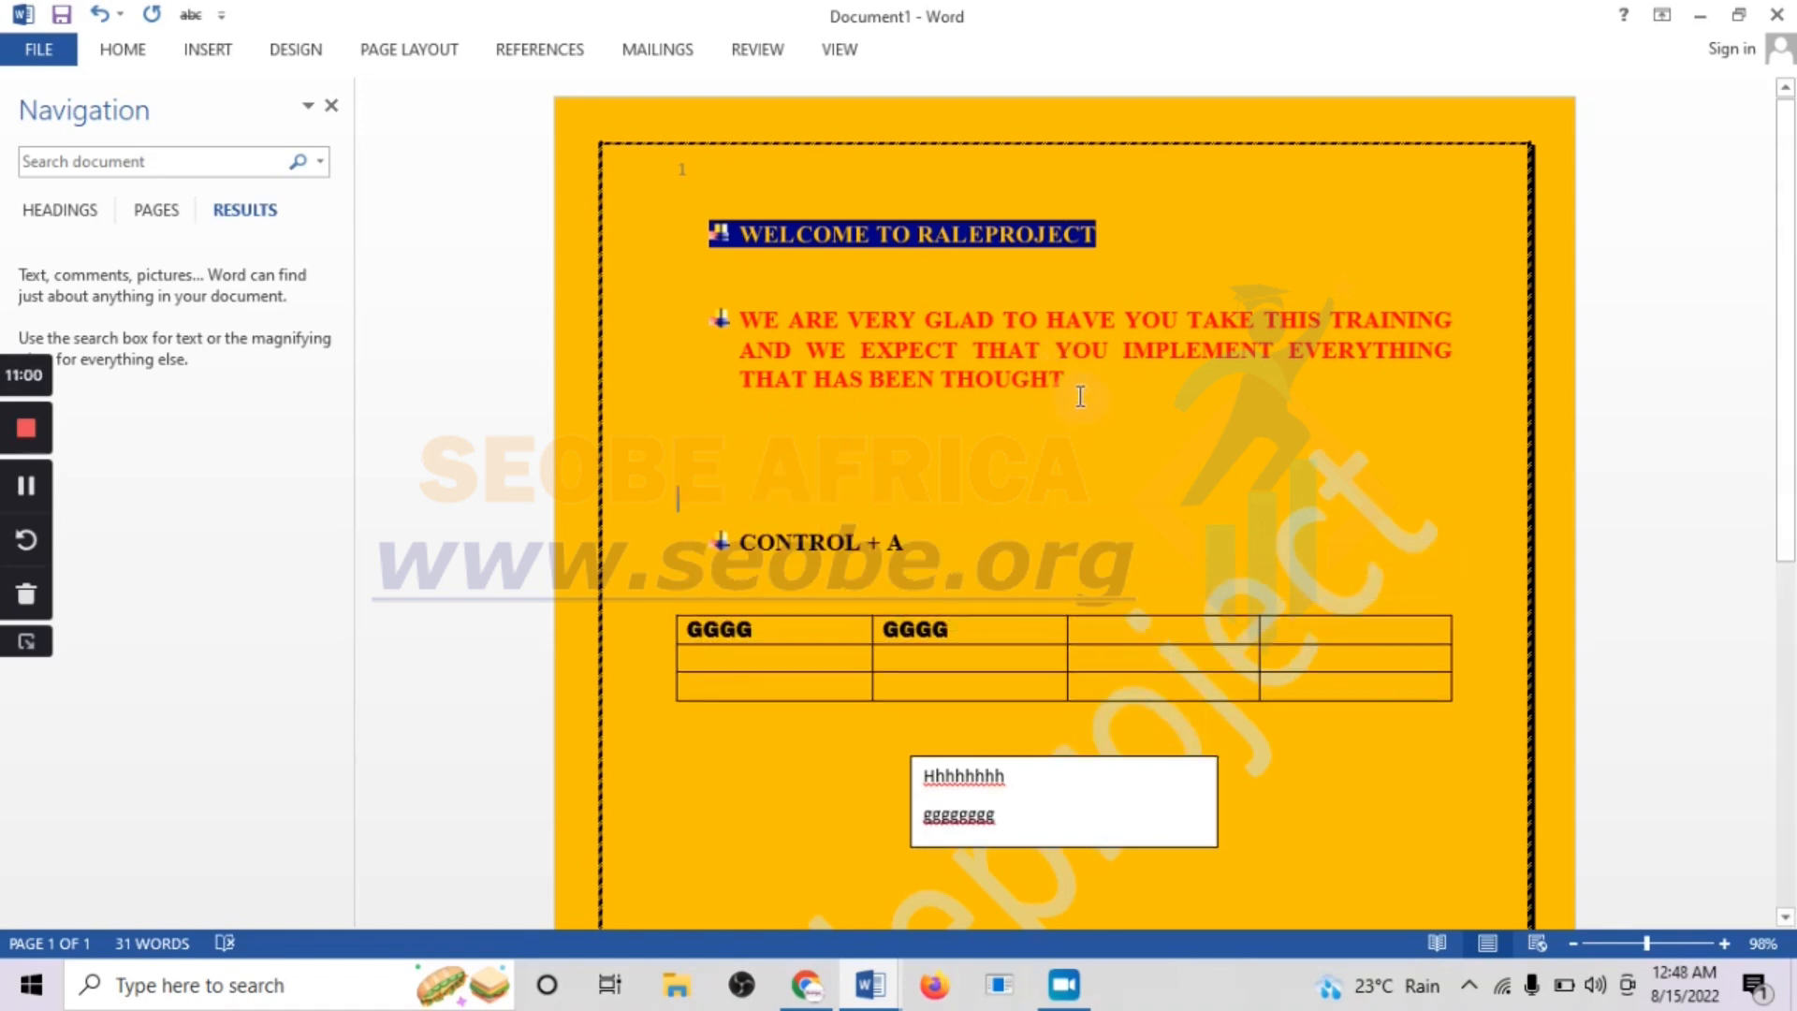
Copy the red training paragraph that begins "WE ARE VERY GLAD TO HAVE YOU"
click(1064, 393)
drag(1079, 387, 690, 319)
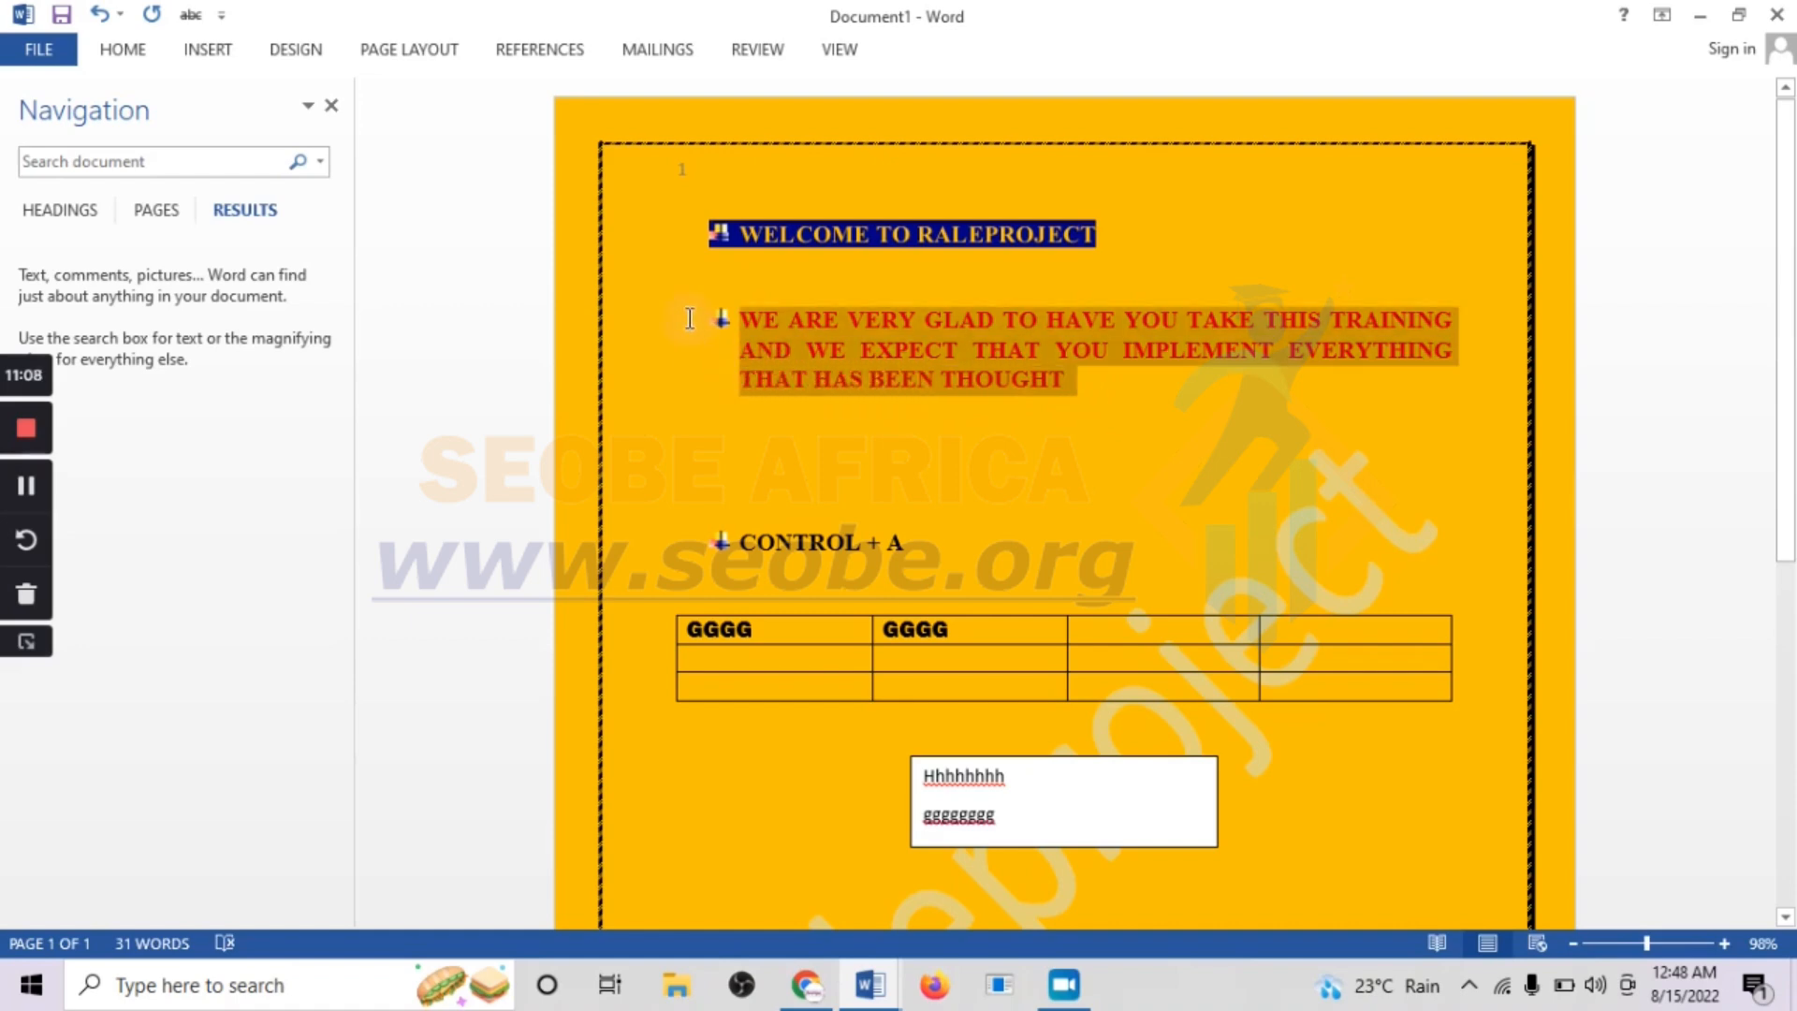
right_click(851, 346)
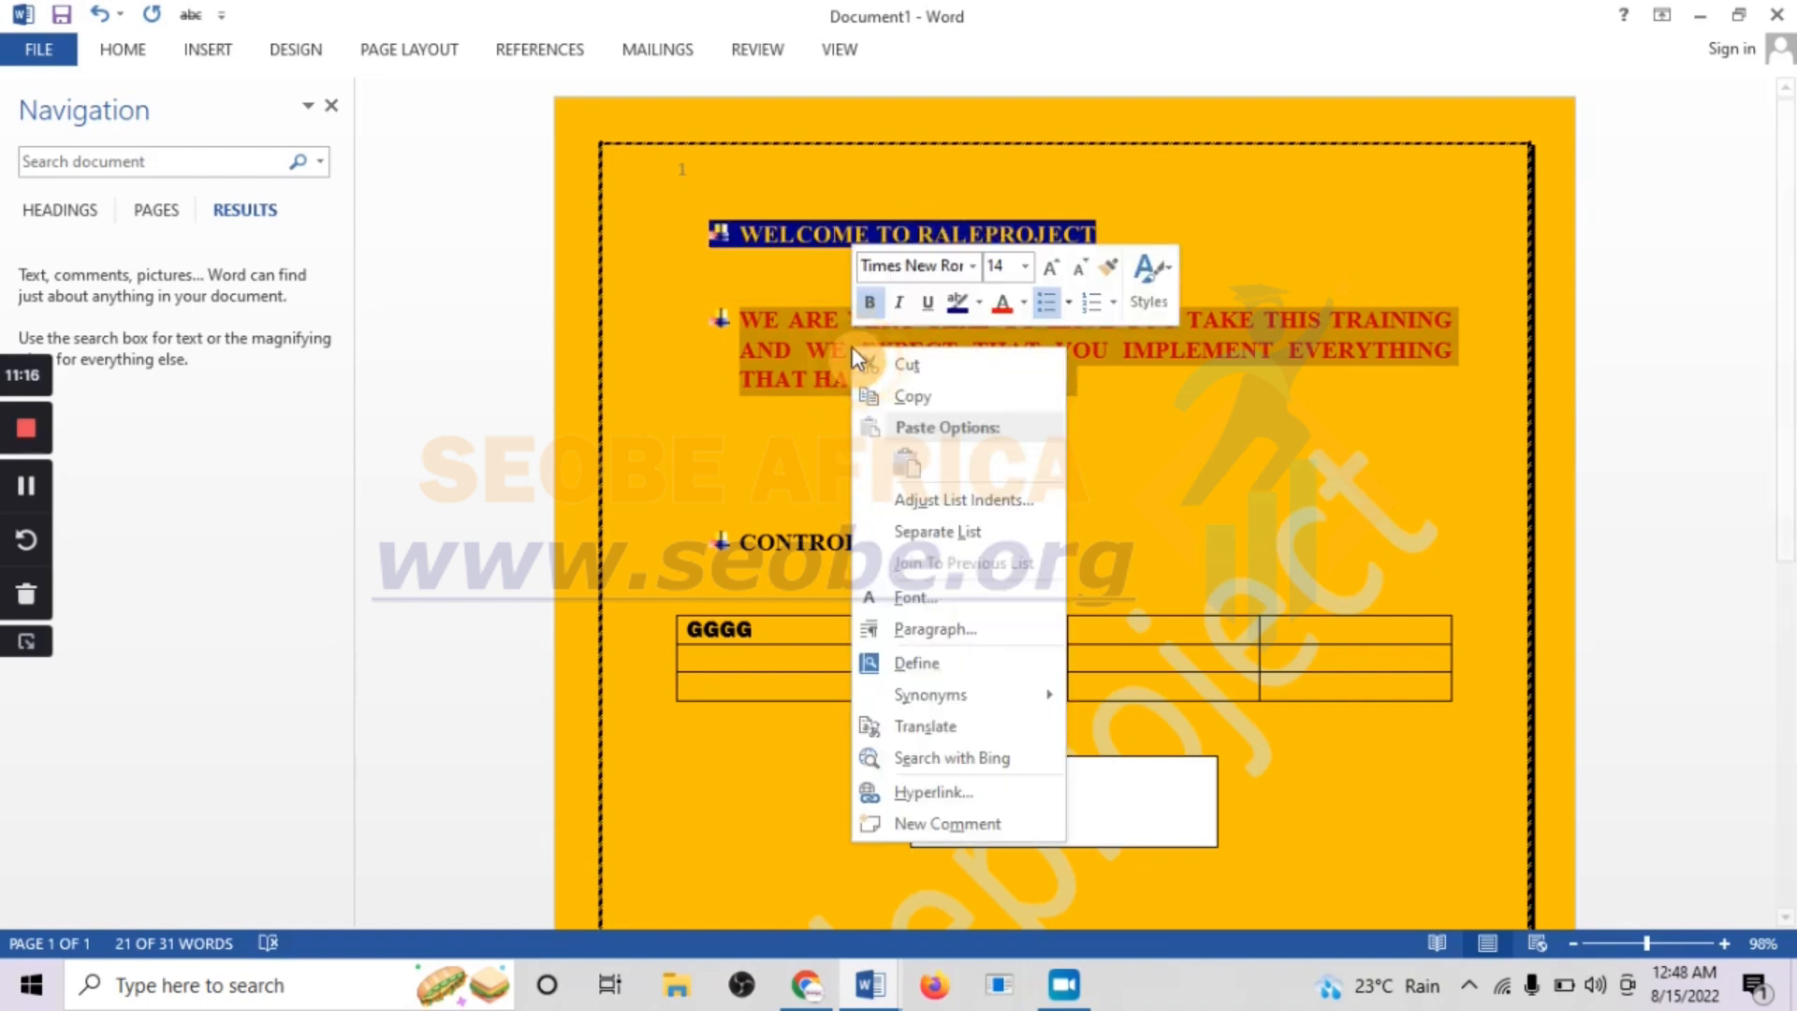
click(880, 396)
Insert three blank lines below the table to move the text box further down the page
scroll(880, 468, down, 5)
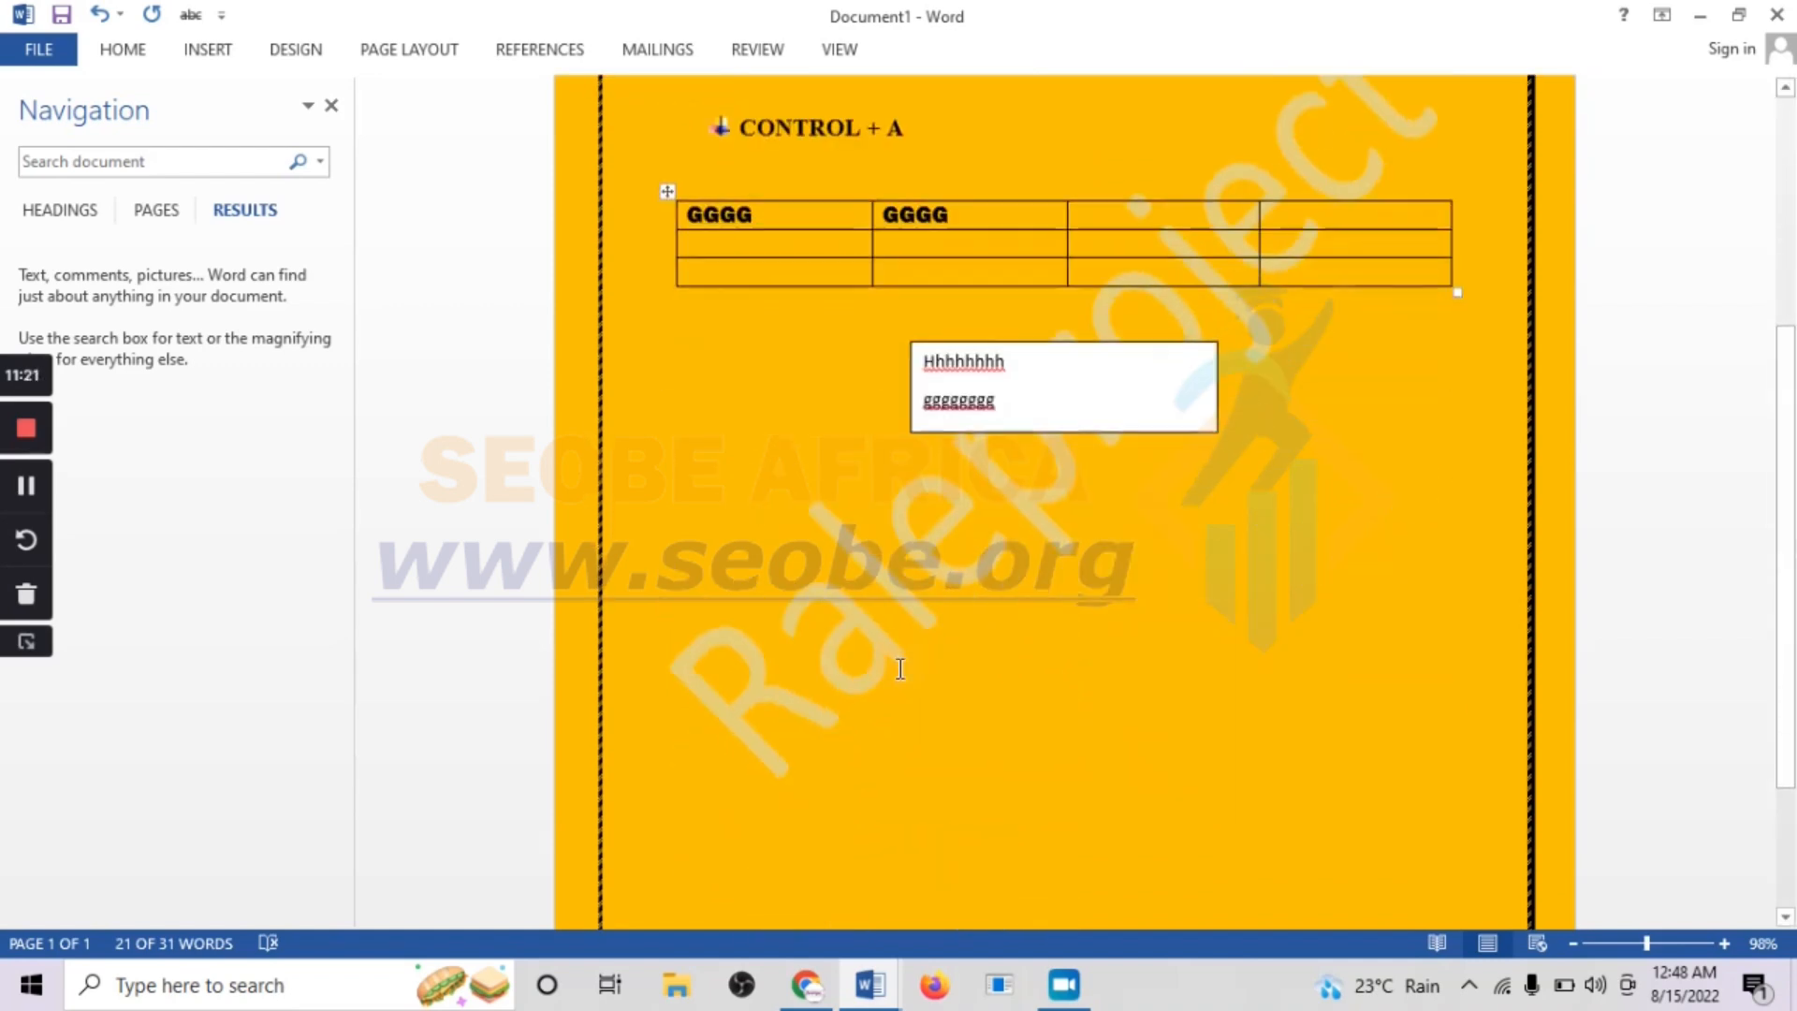
click(1222, 423)
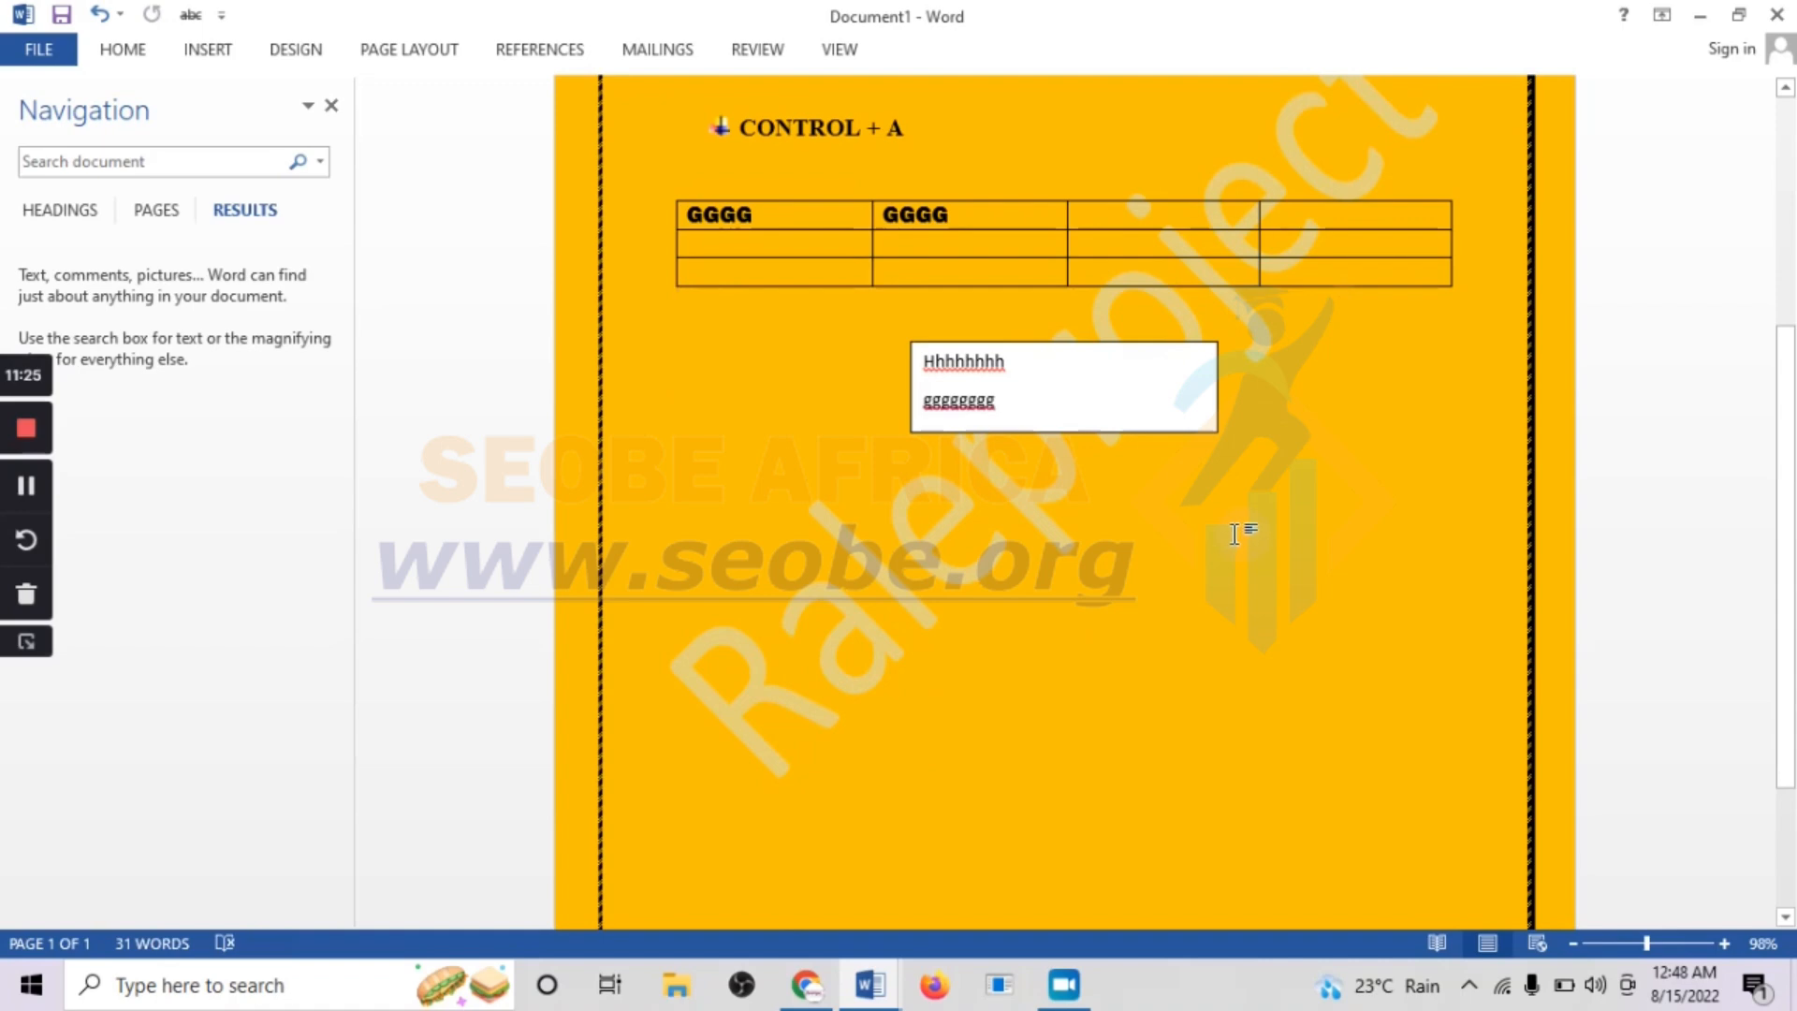
key(Return)
key(Return)
key(Return)
click(1171, 505)
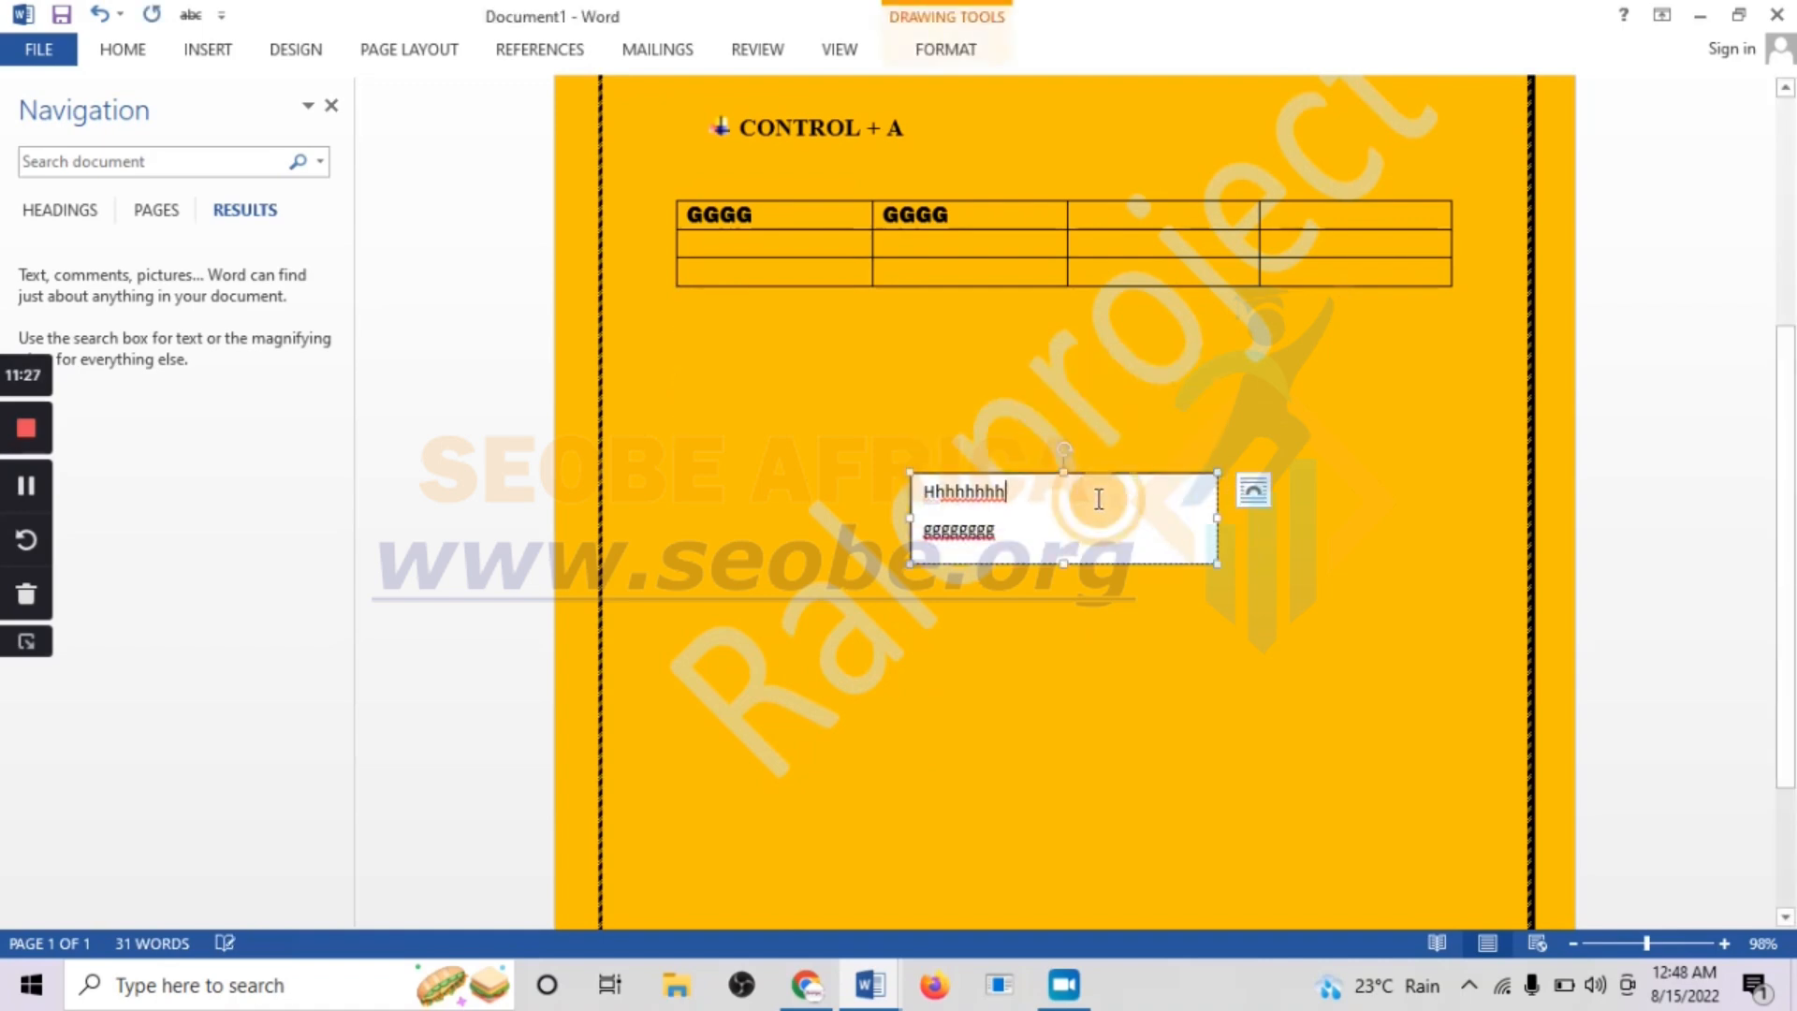
click(964, 642)
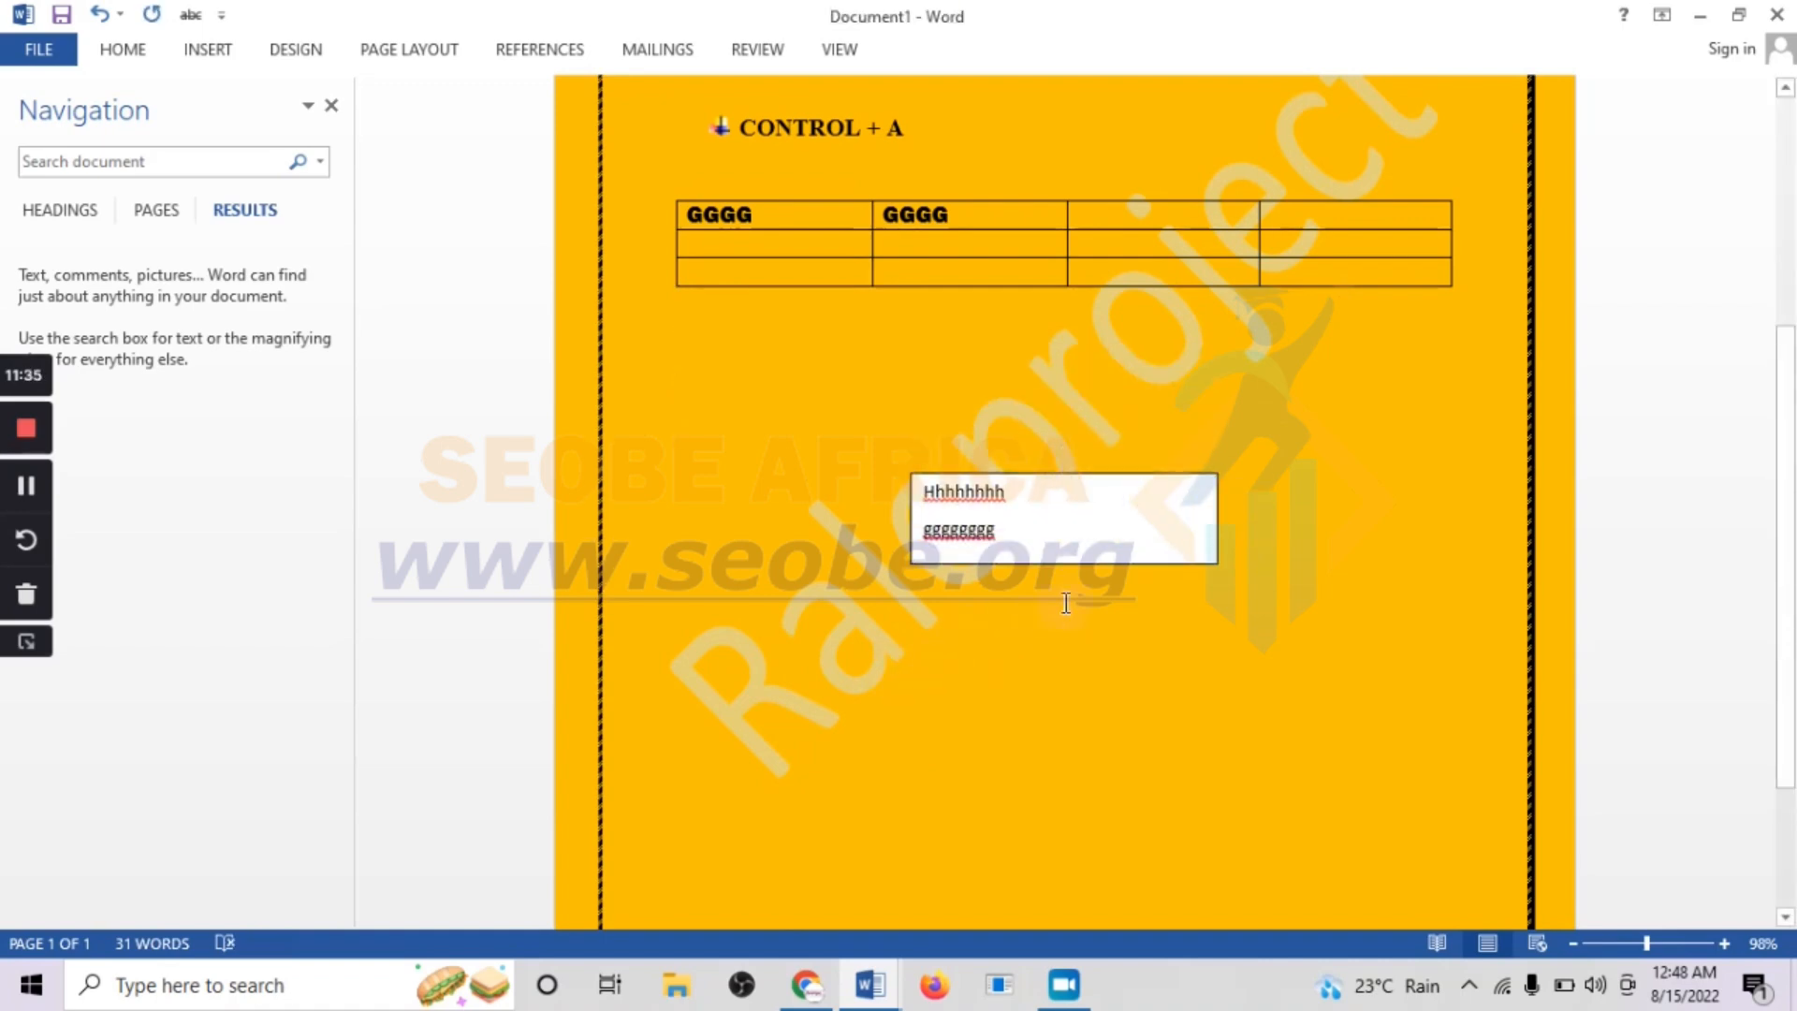
click(1035, 521)
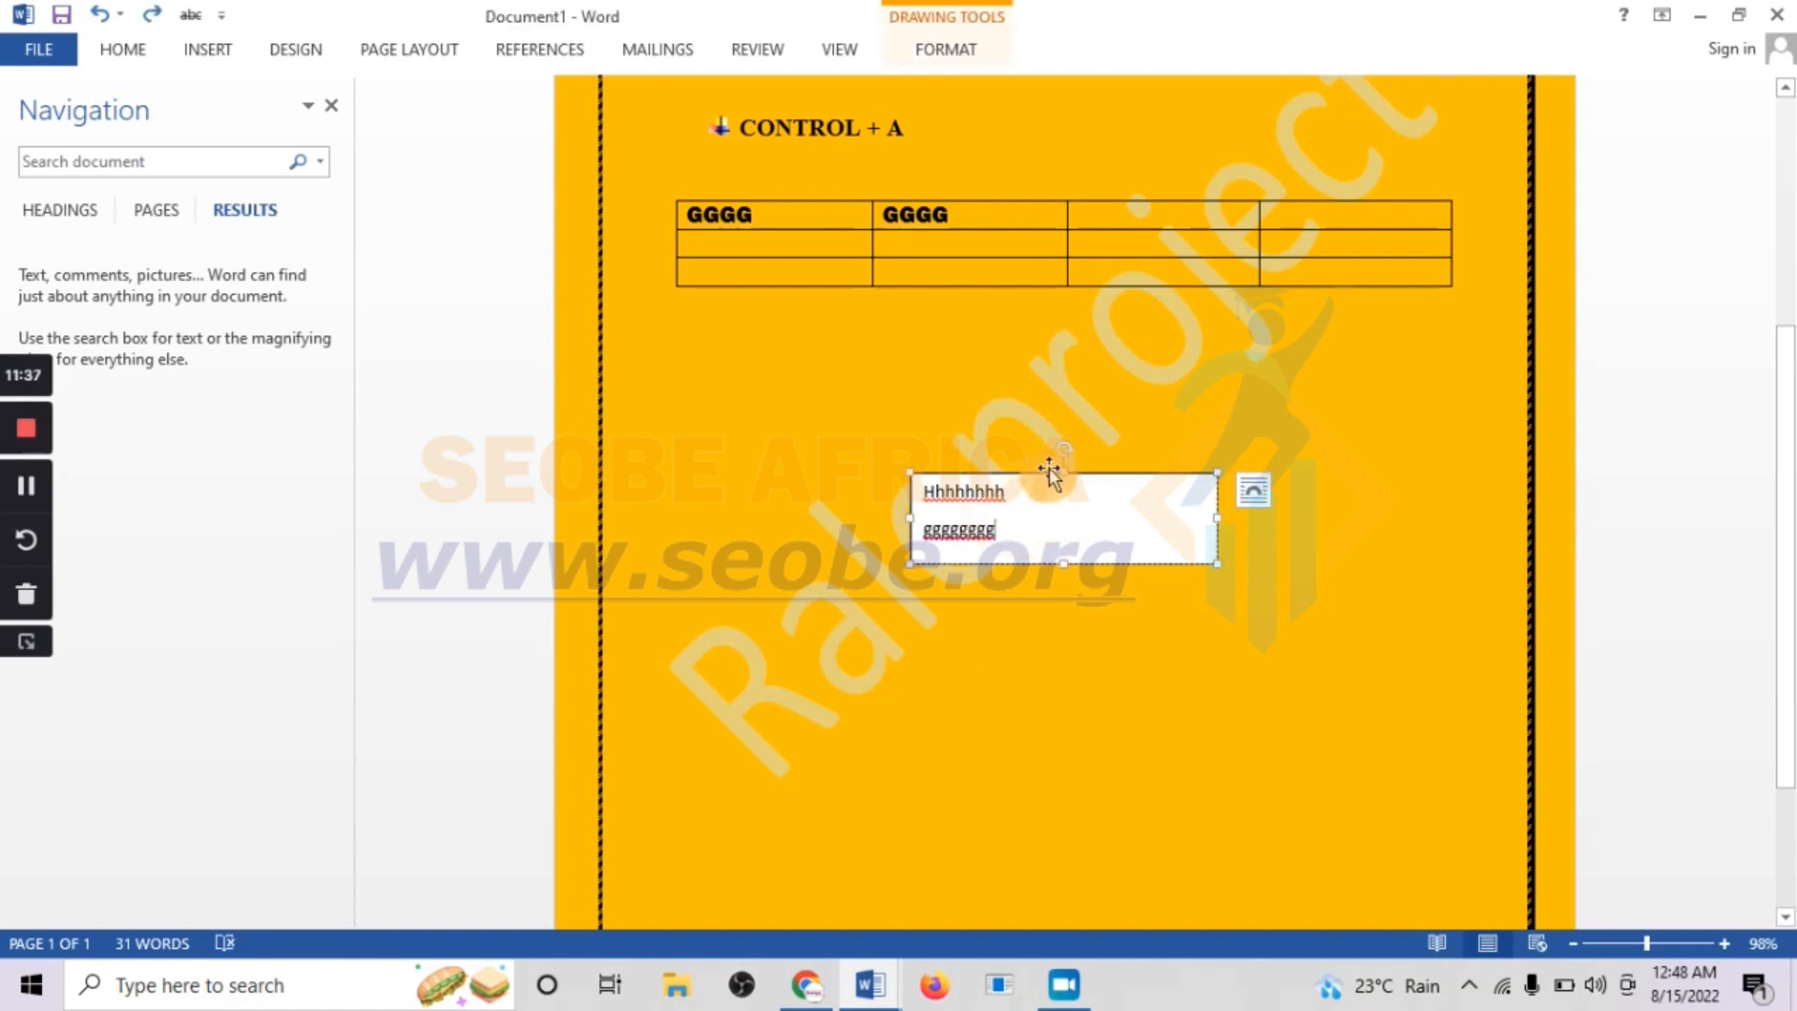
click(1050, 622)
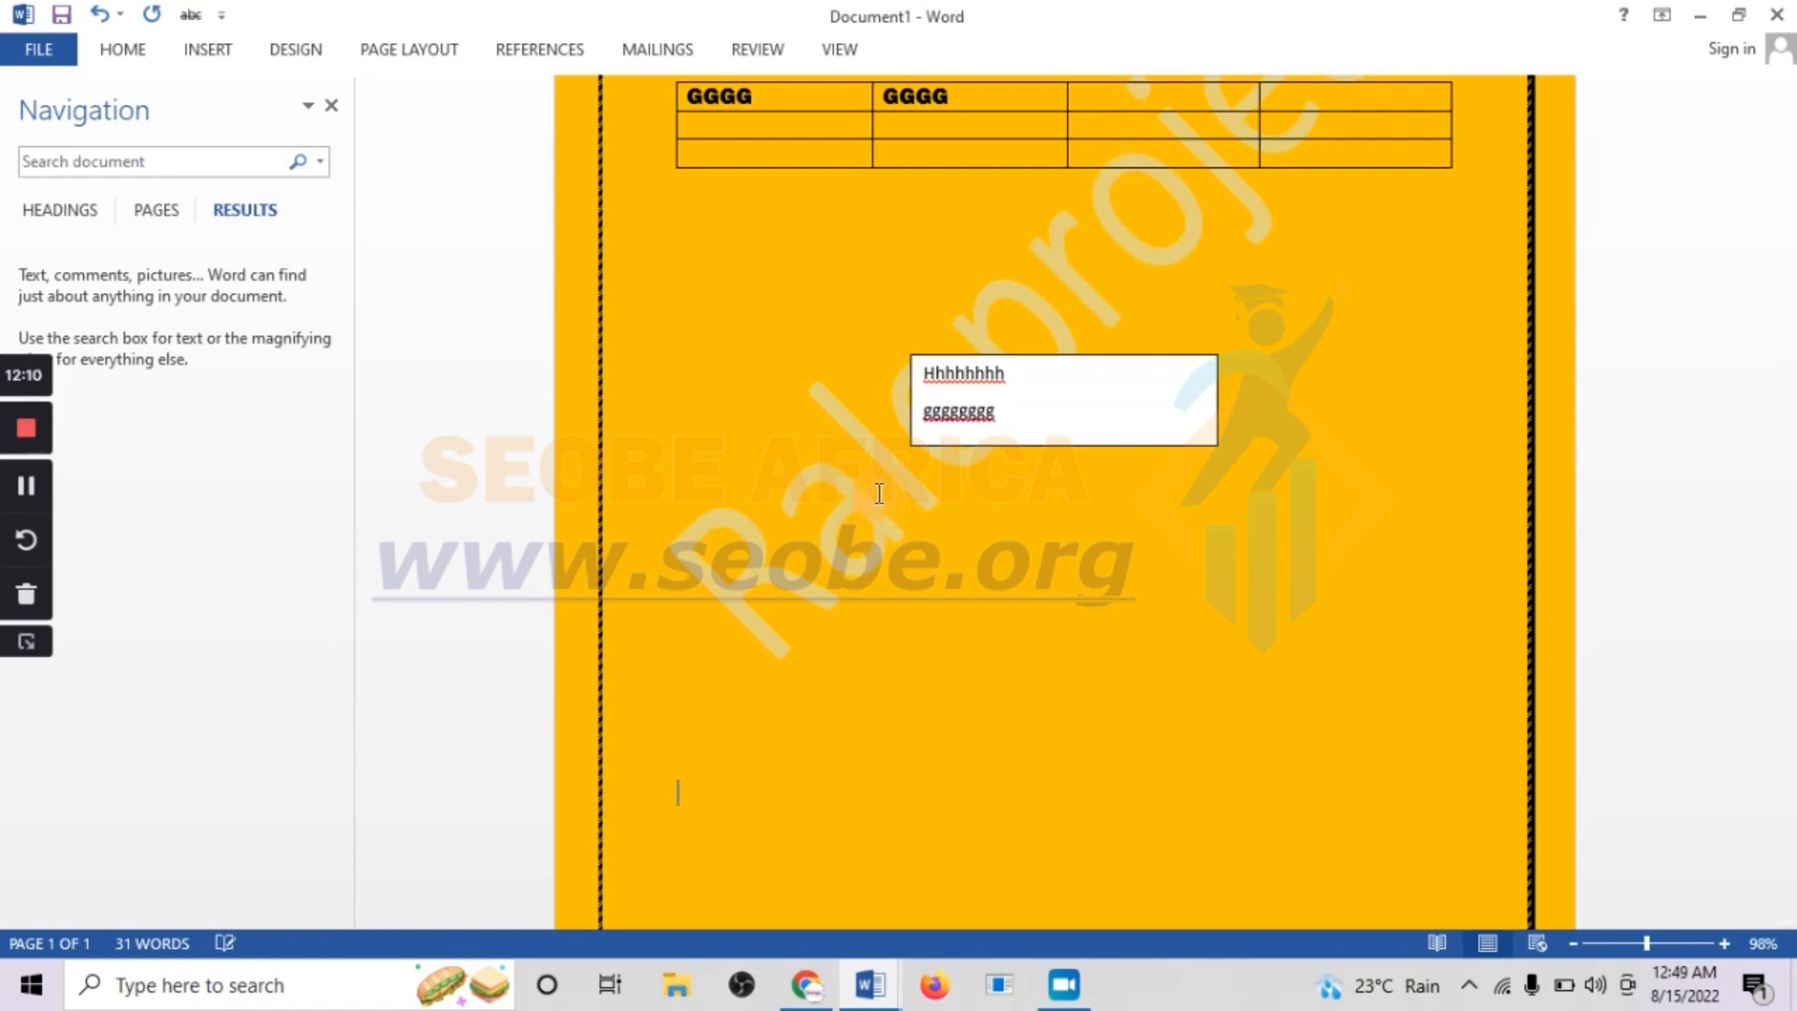
Insert a page break below the text box and paste the copied paragraph once on page 2 with Keep Source Formatting
key(ctrl+Return)
scroll(931, 496, down, 5)
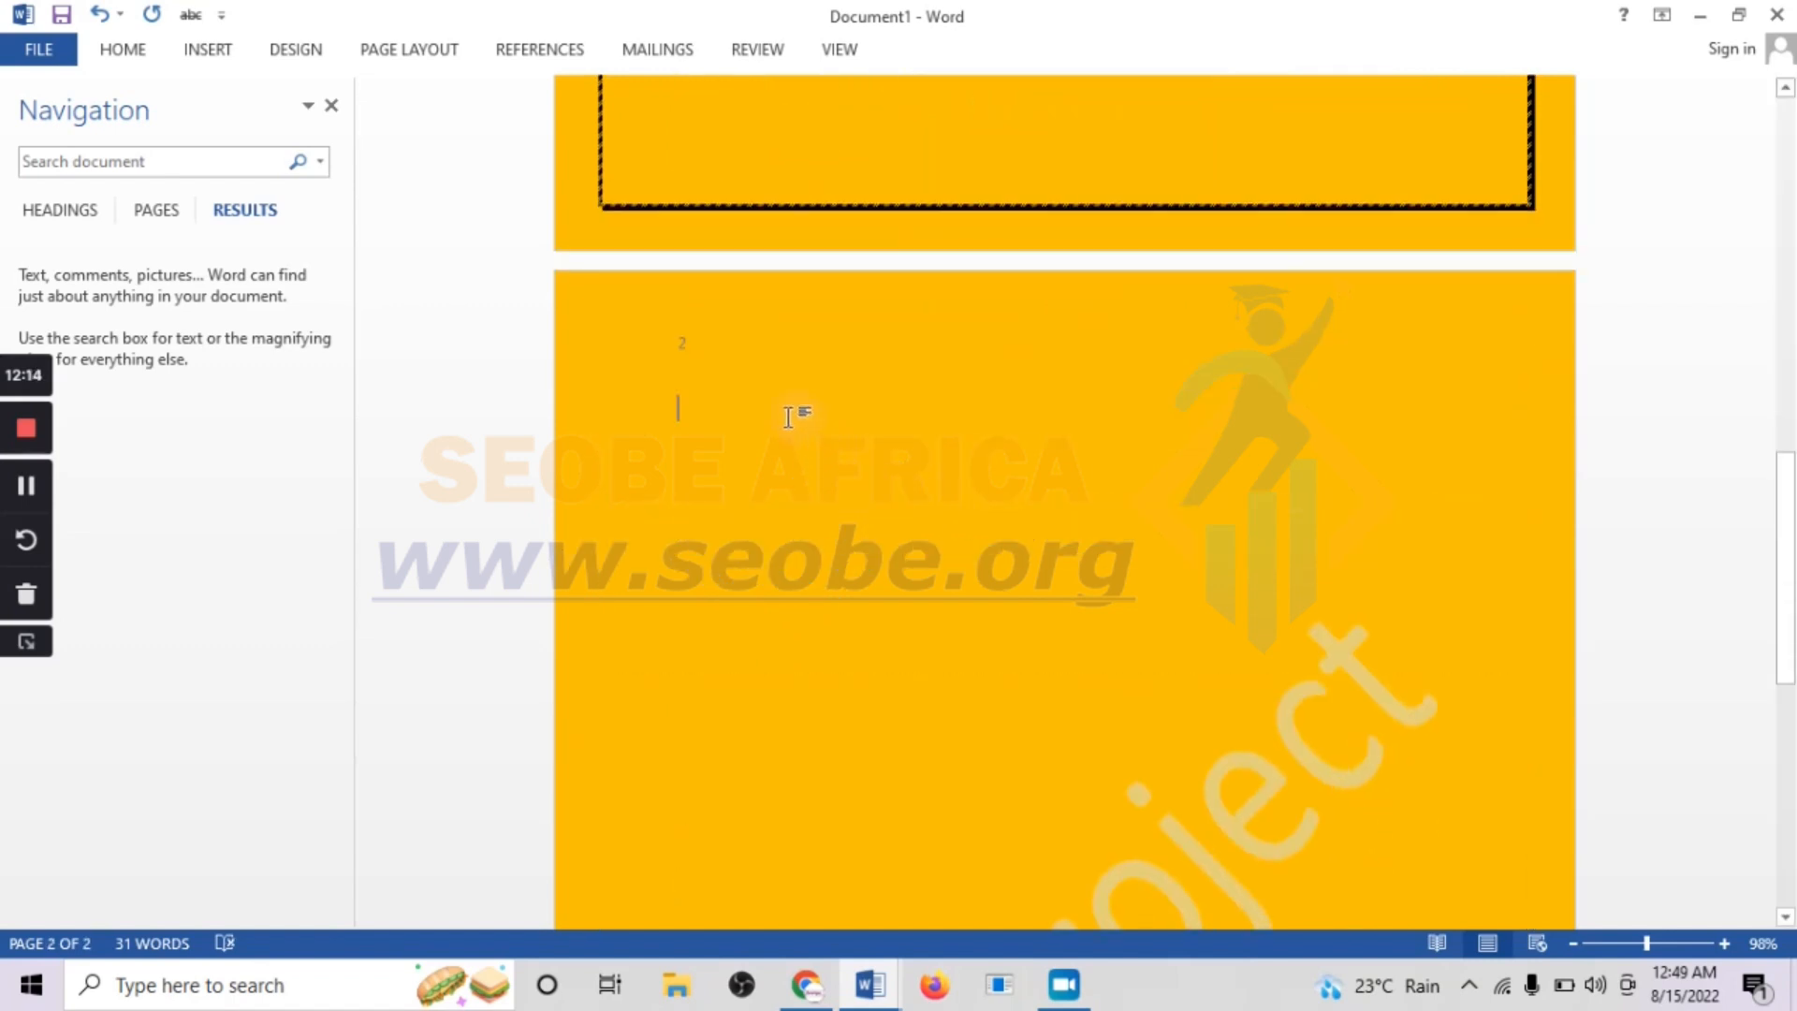
right_click(685, 408)
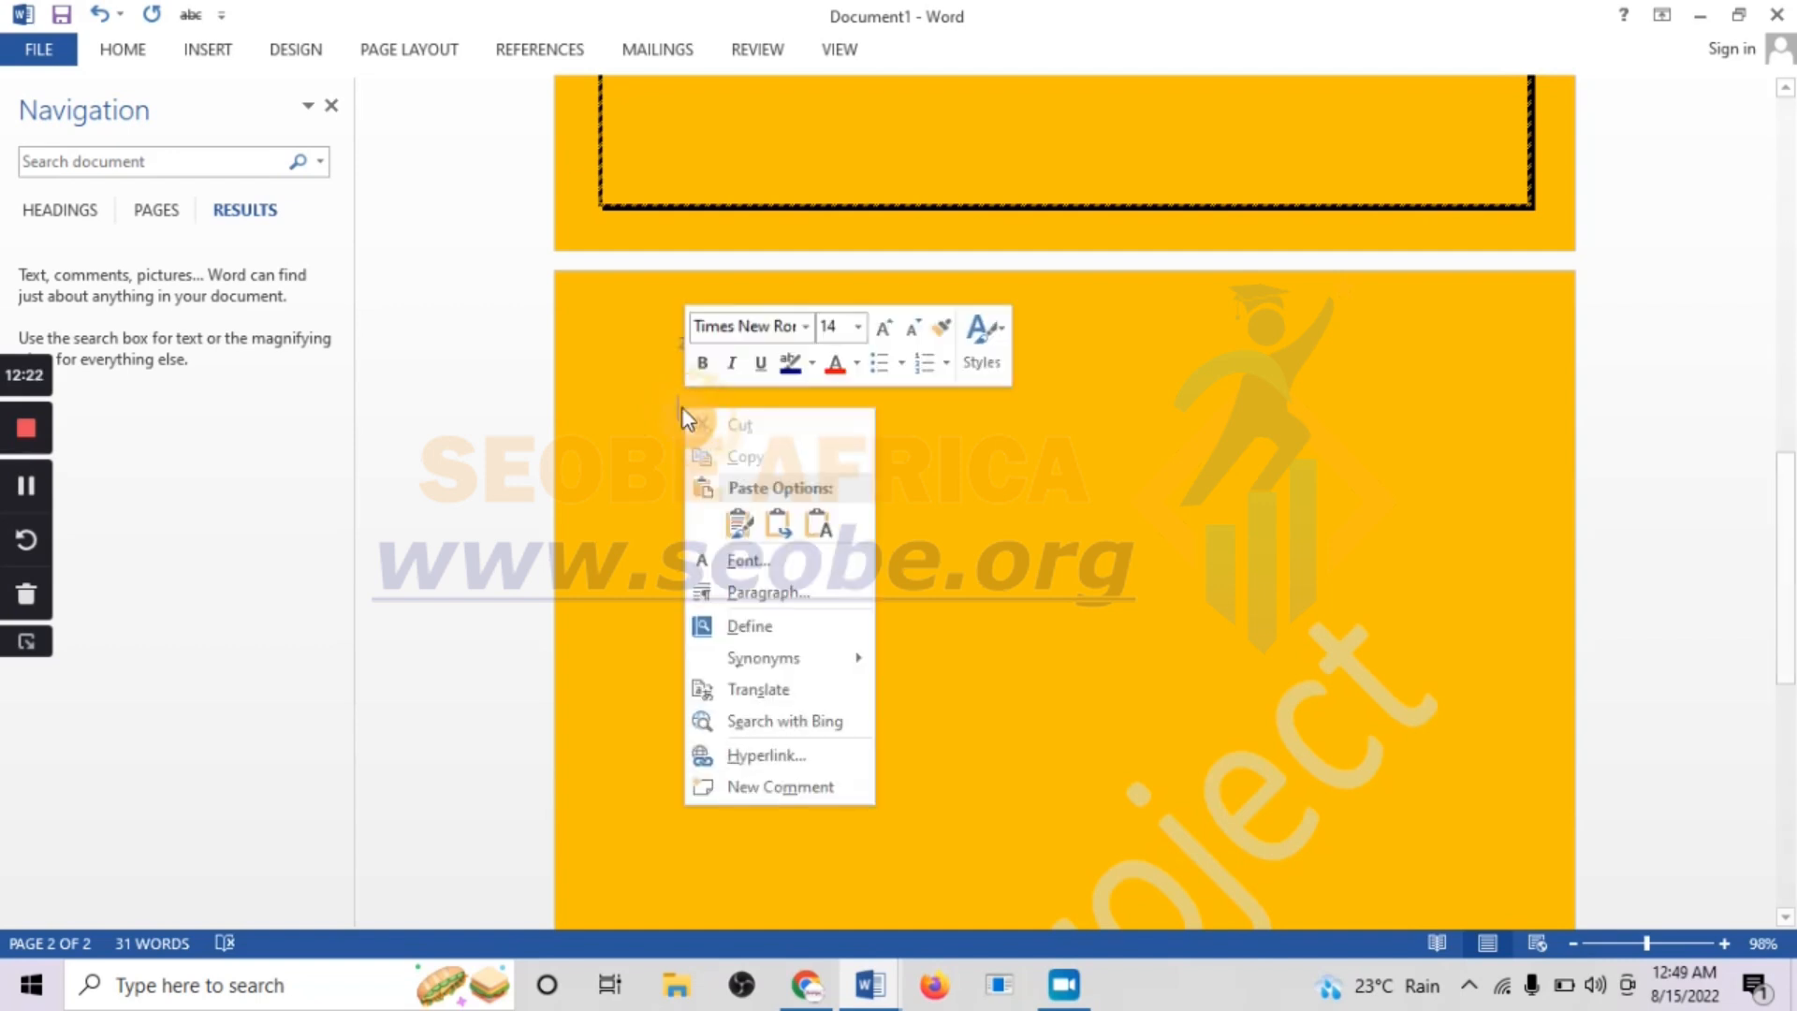
click(739, 522)
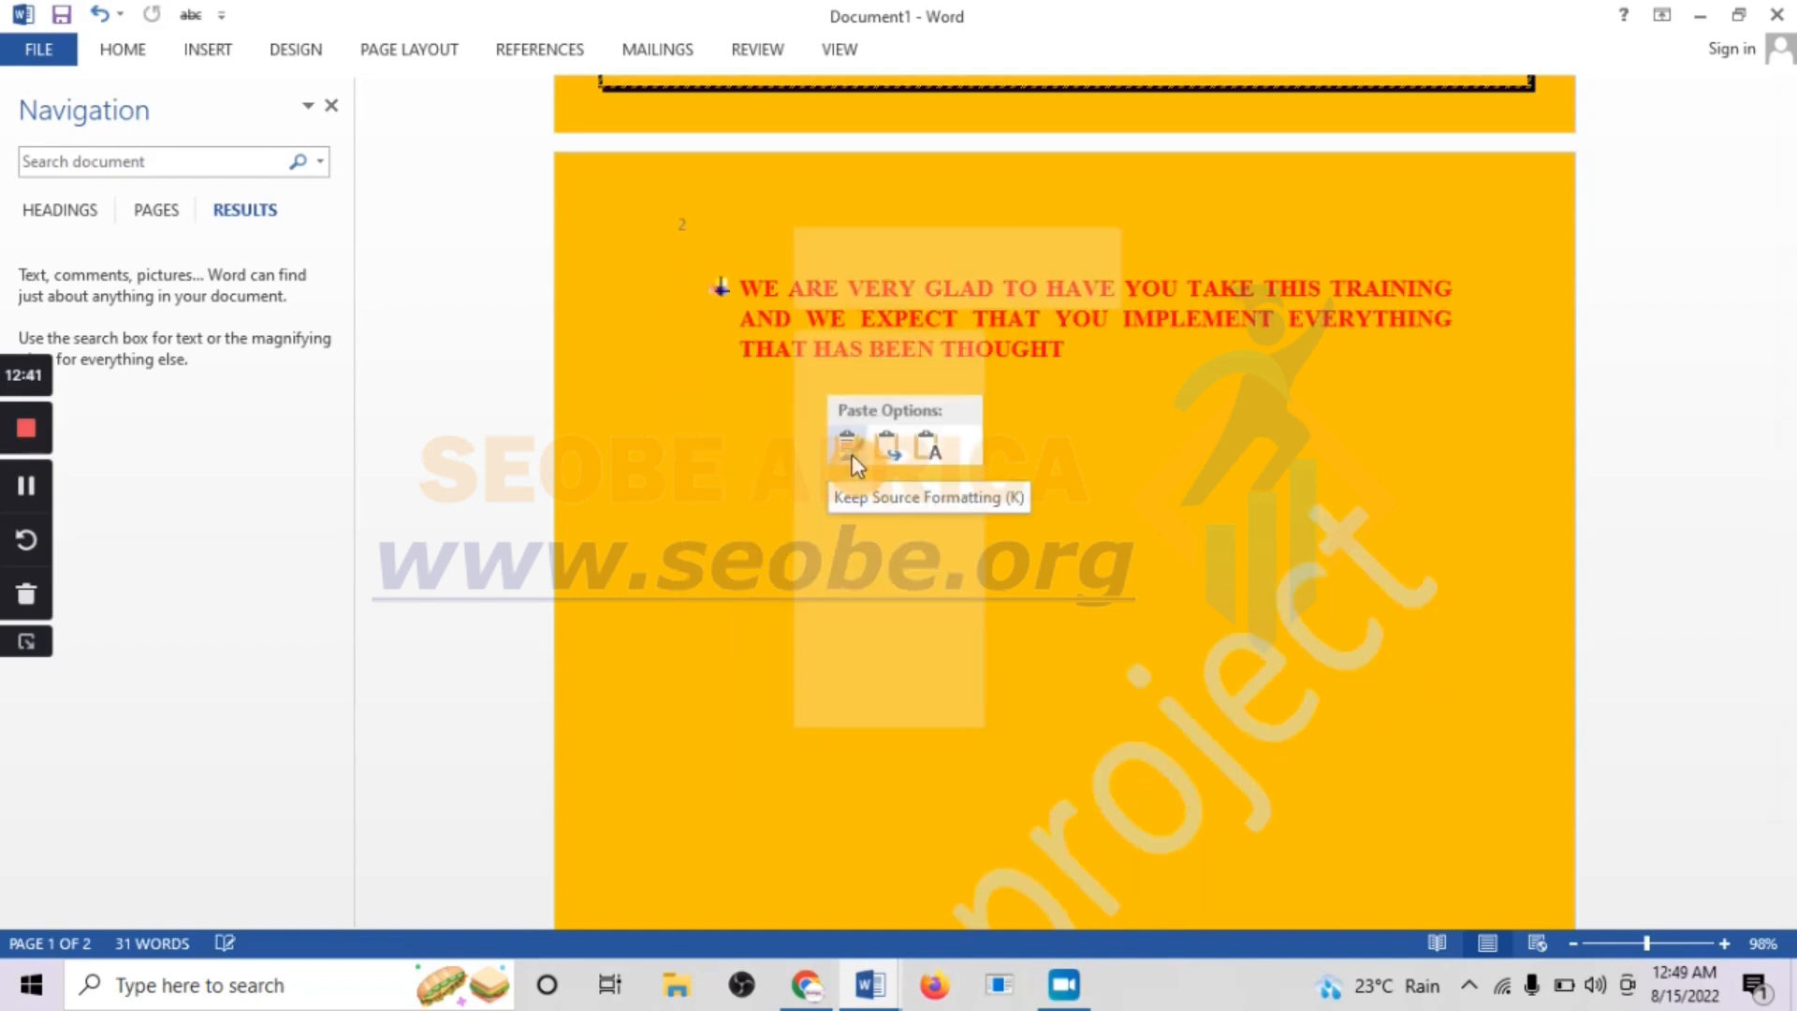
click(855, 448)
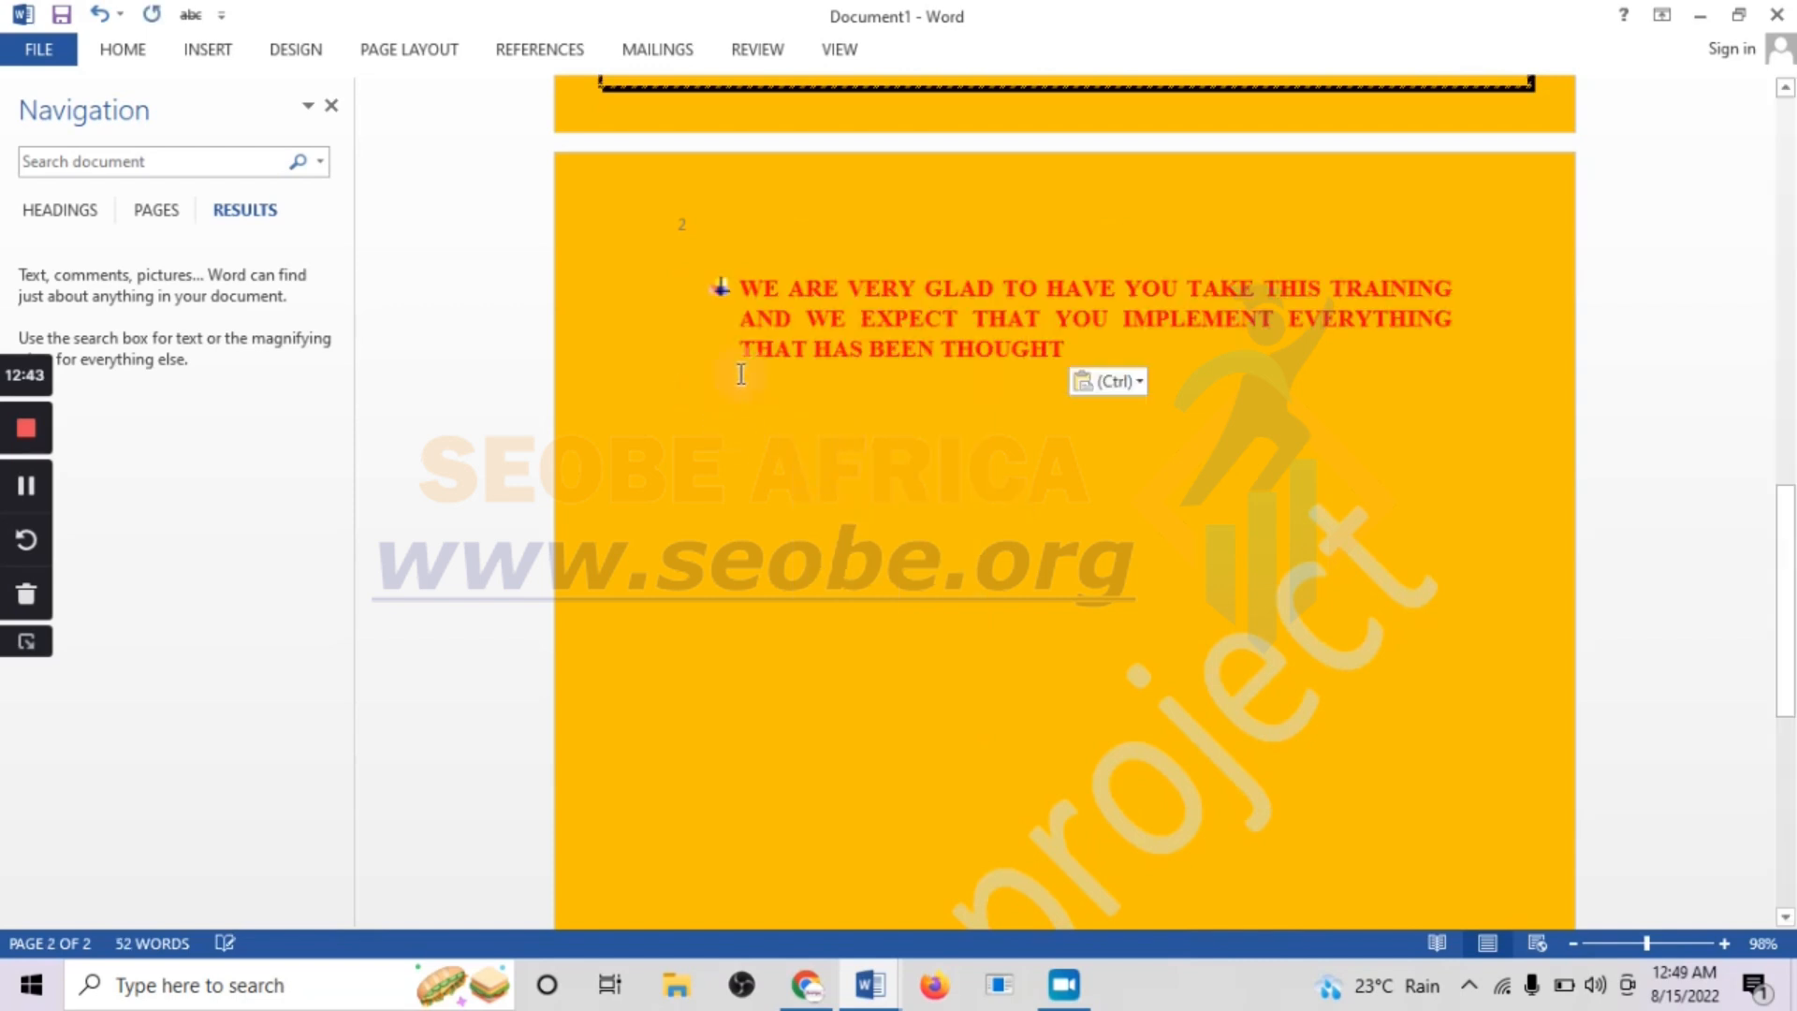
right_click(891, 606)
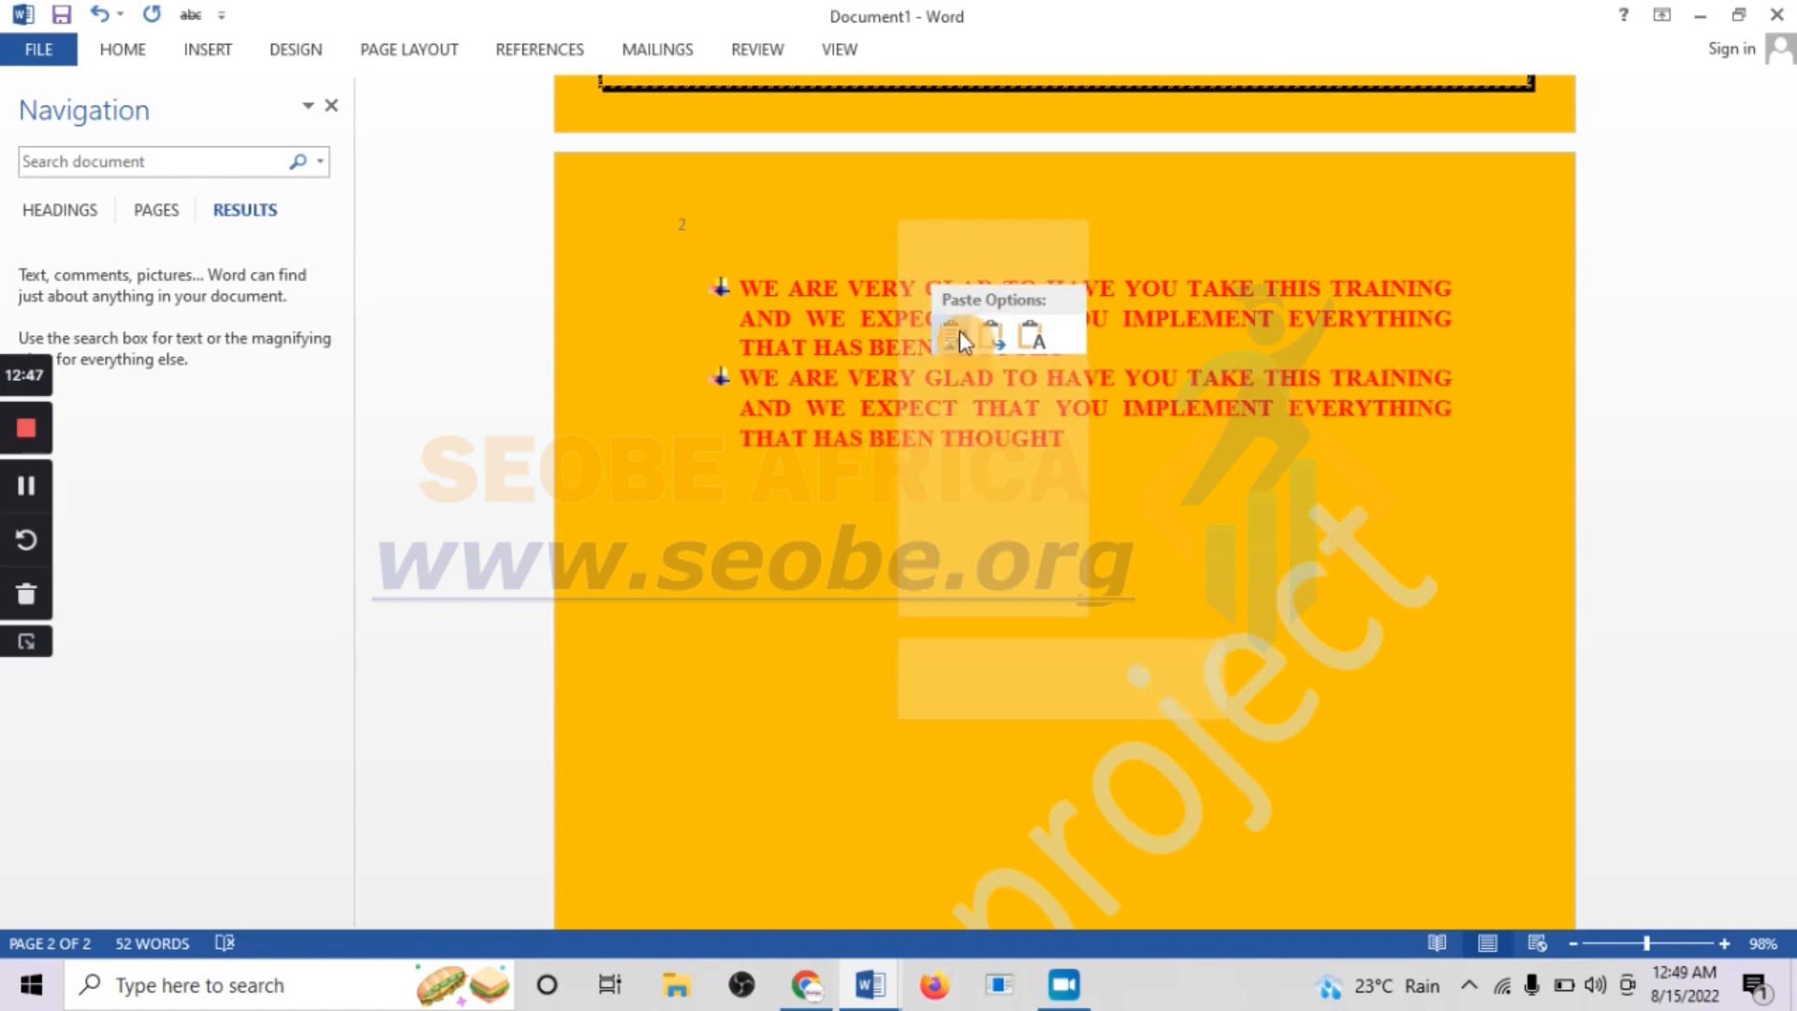
click(734, 514)
Insert a new column to the left of the last column in the table on page 1
scroll(784, 462, down, 5)
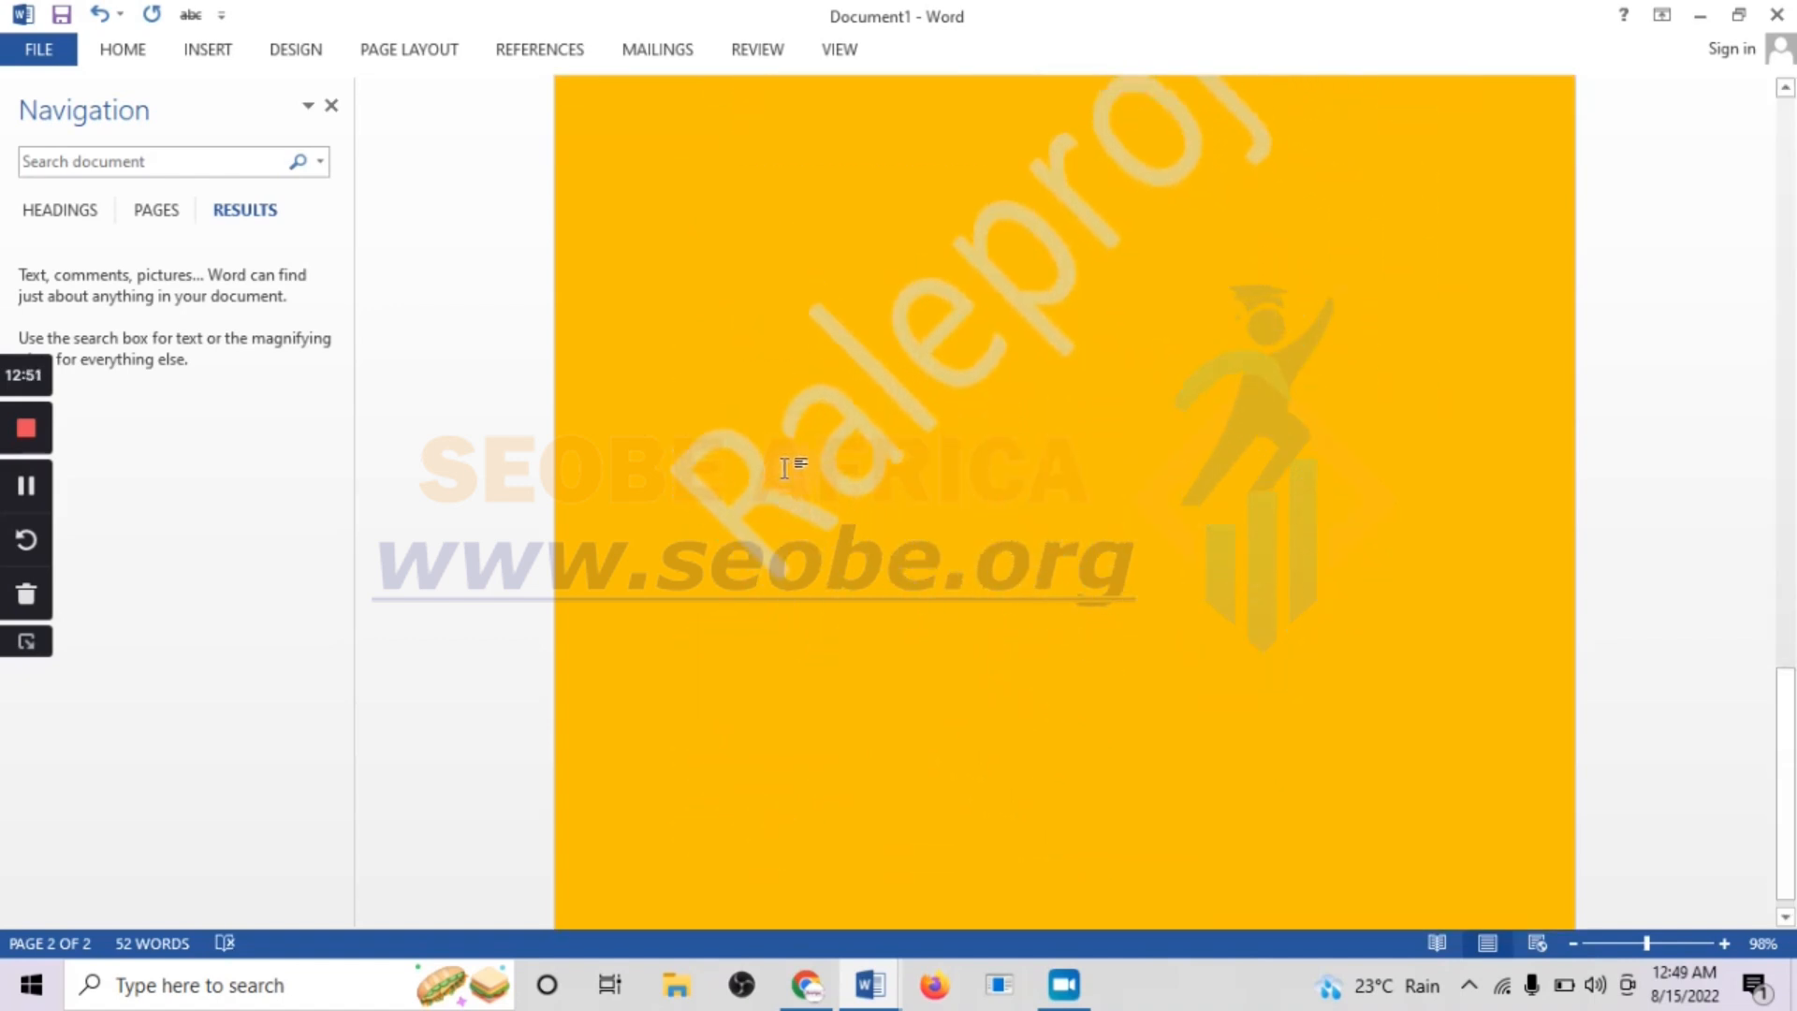
scroll(836, 490, up, 5)
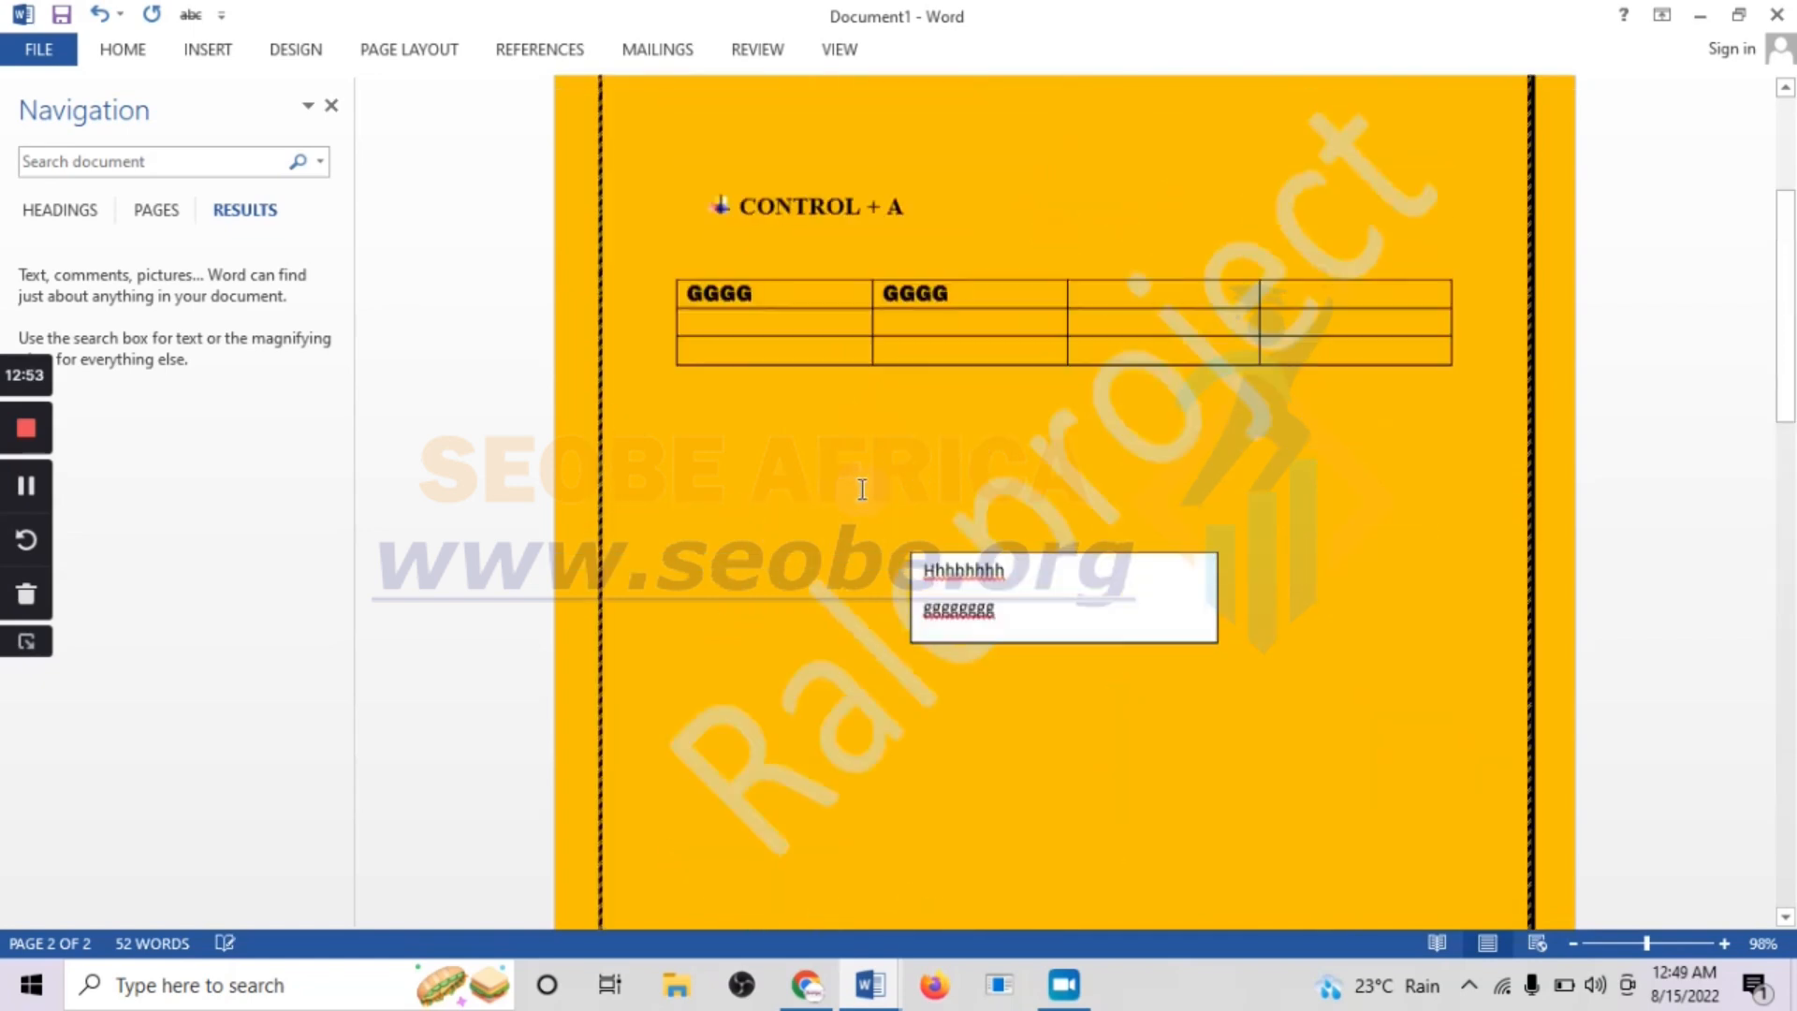
scroll(867, 490, up, 1)
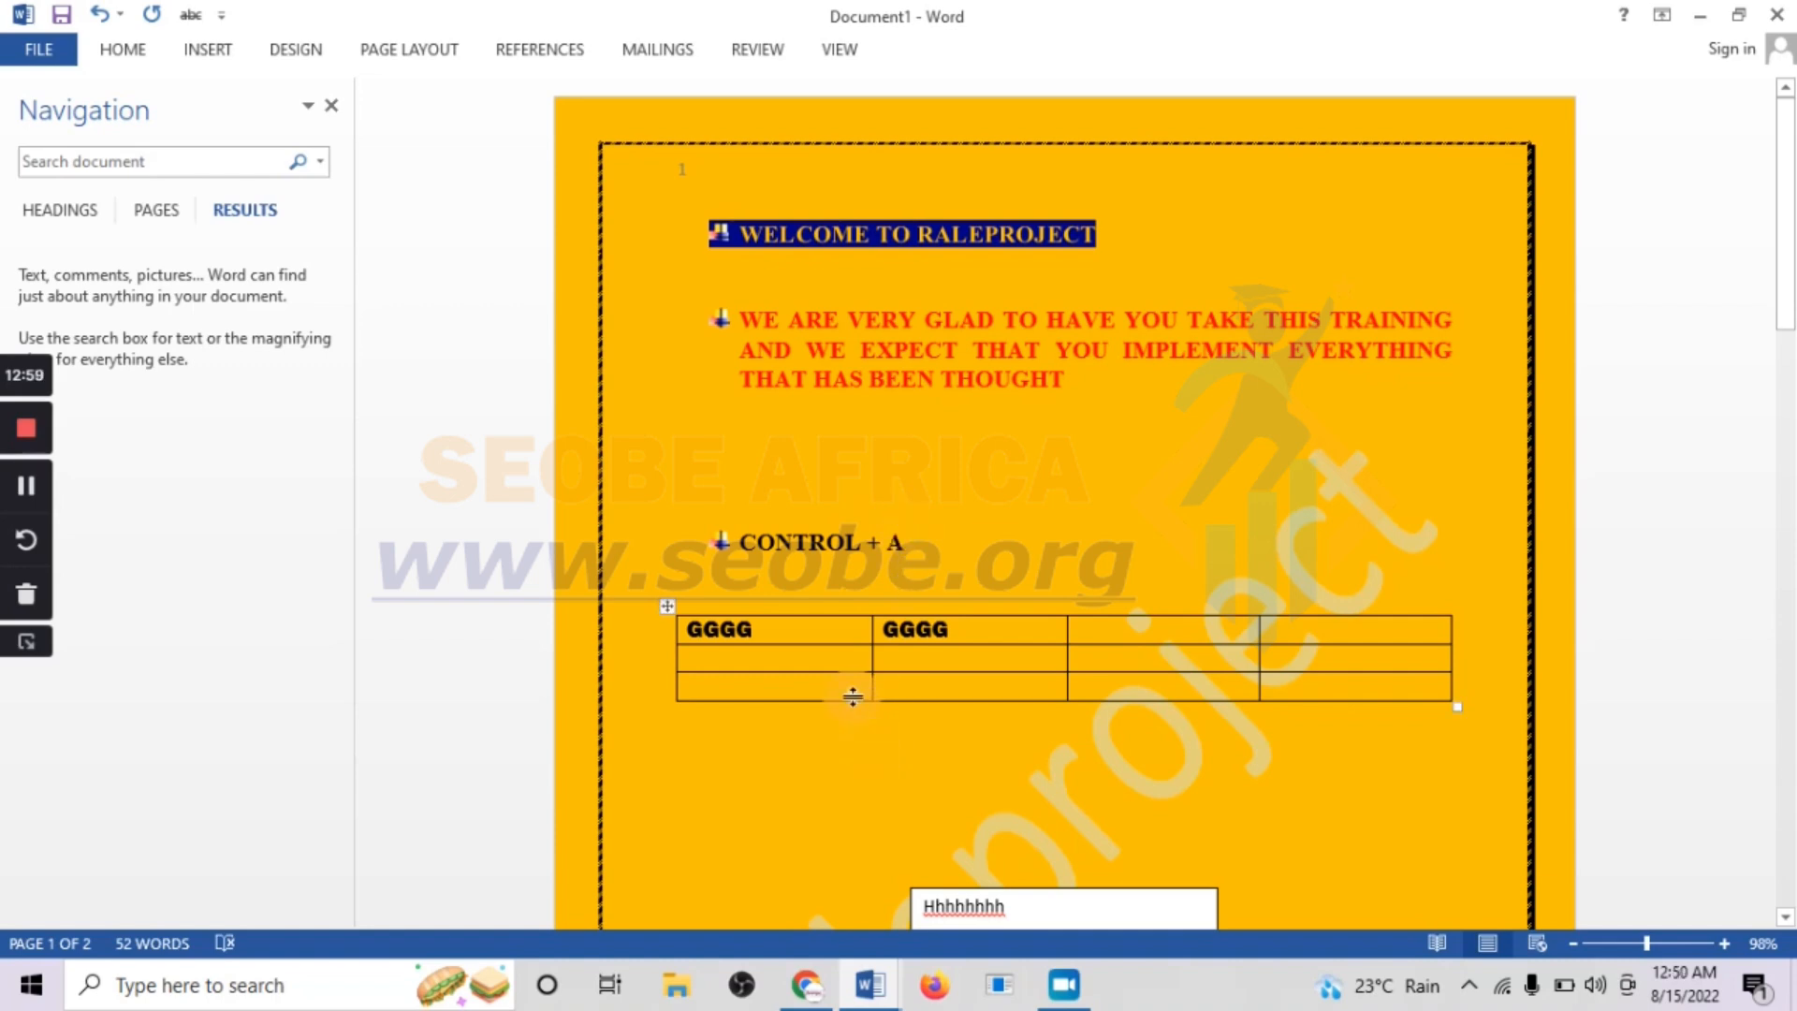
click(1340, 635)
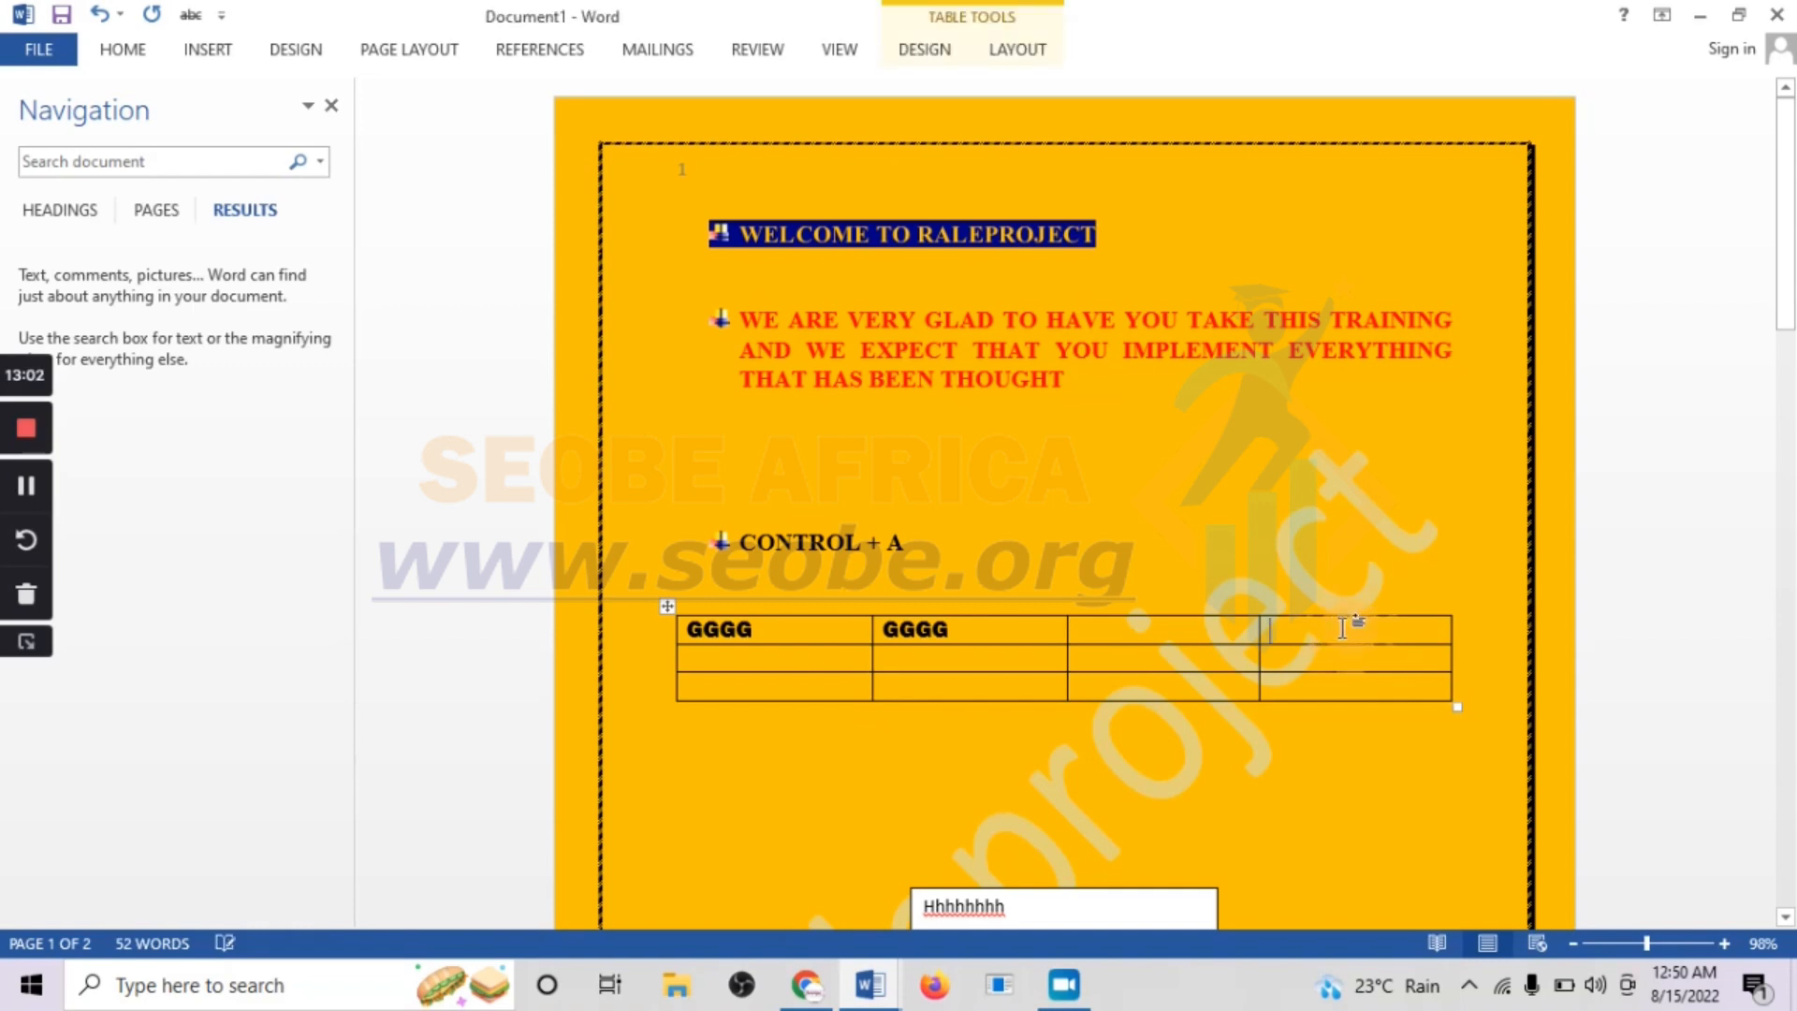
click(1307, 688)
right_click(1303, 695)
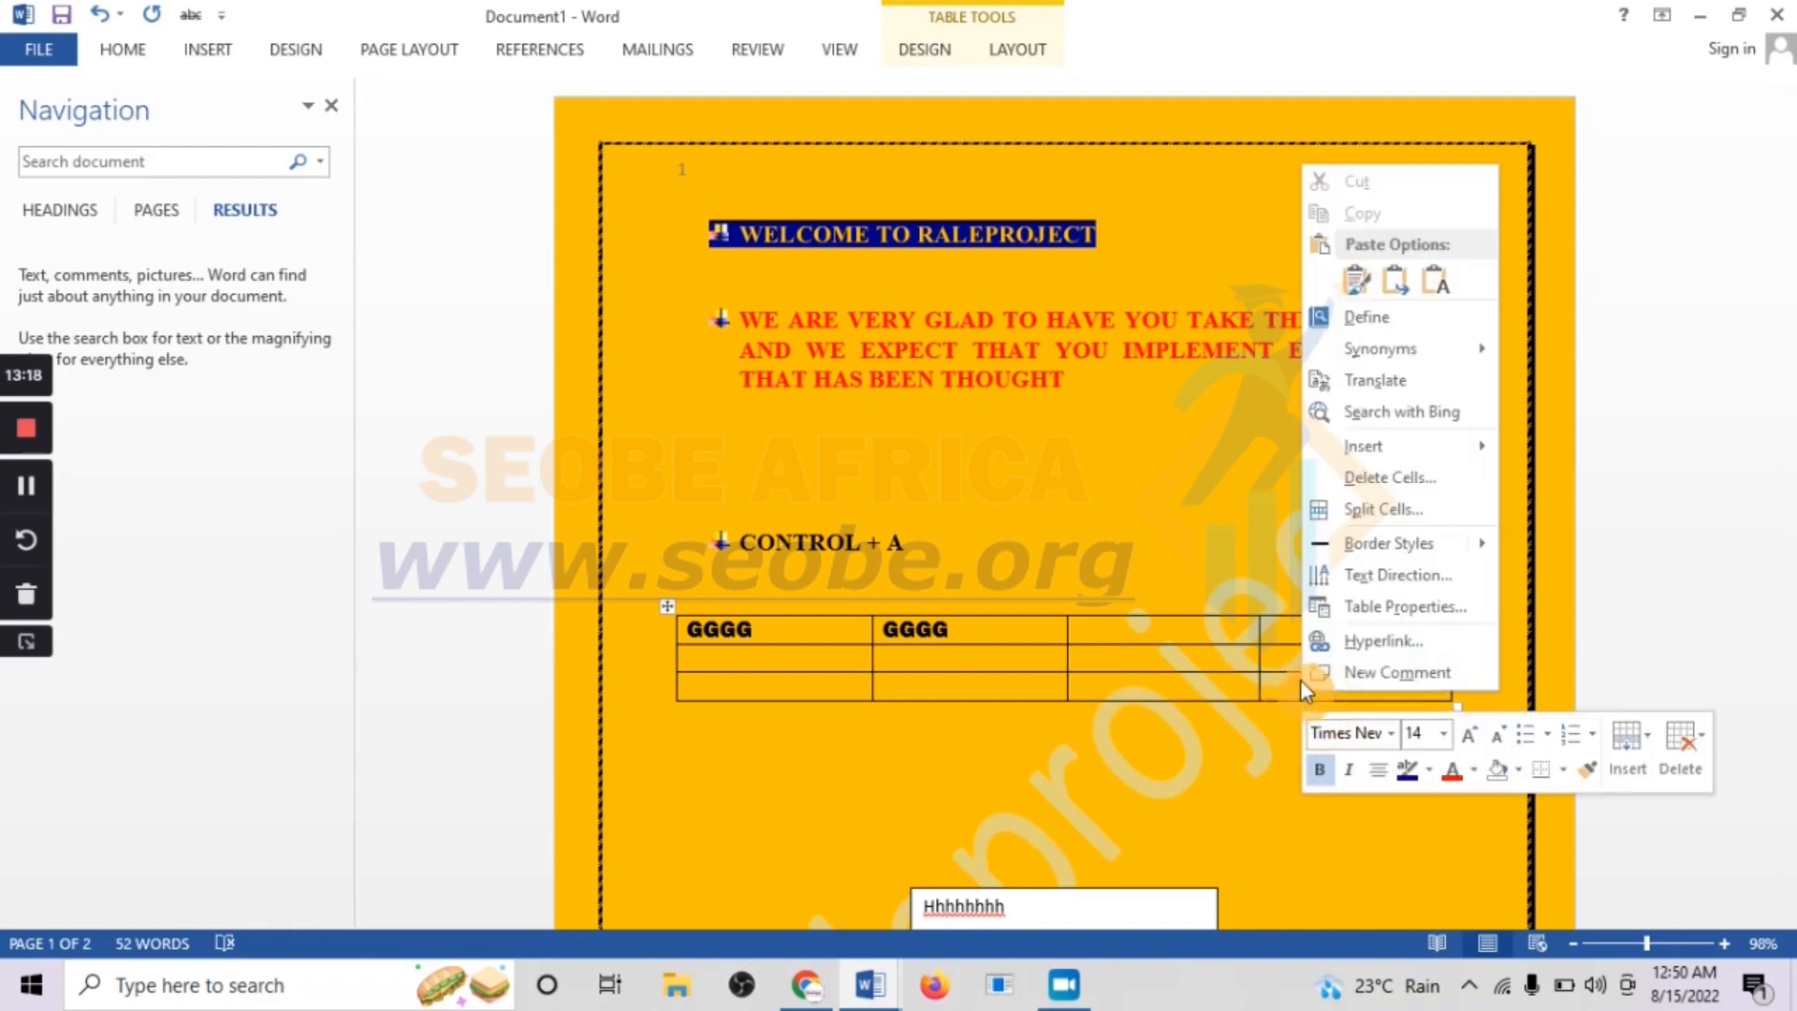
mouse_move(1384, 452)
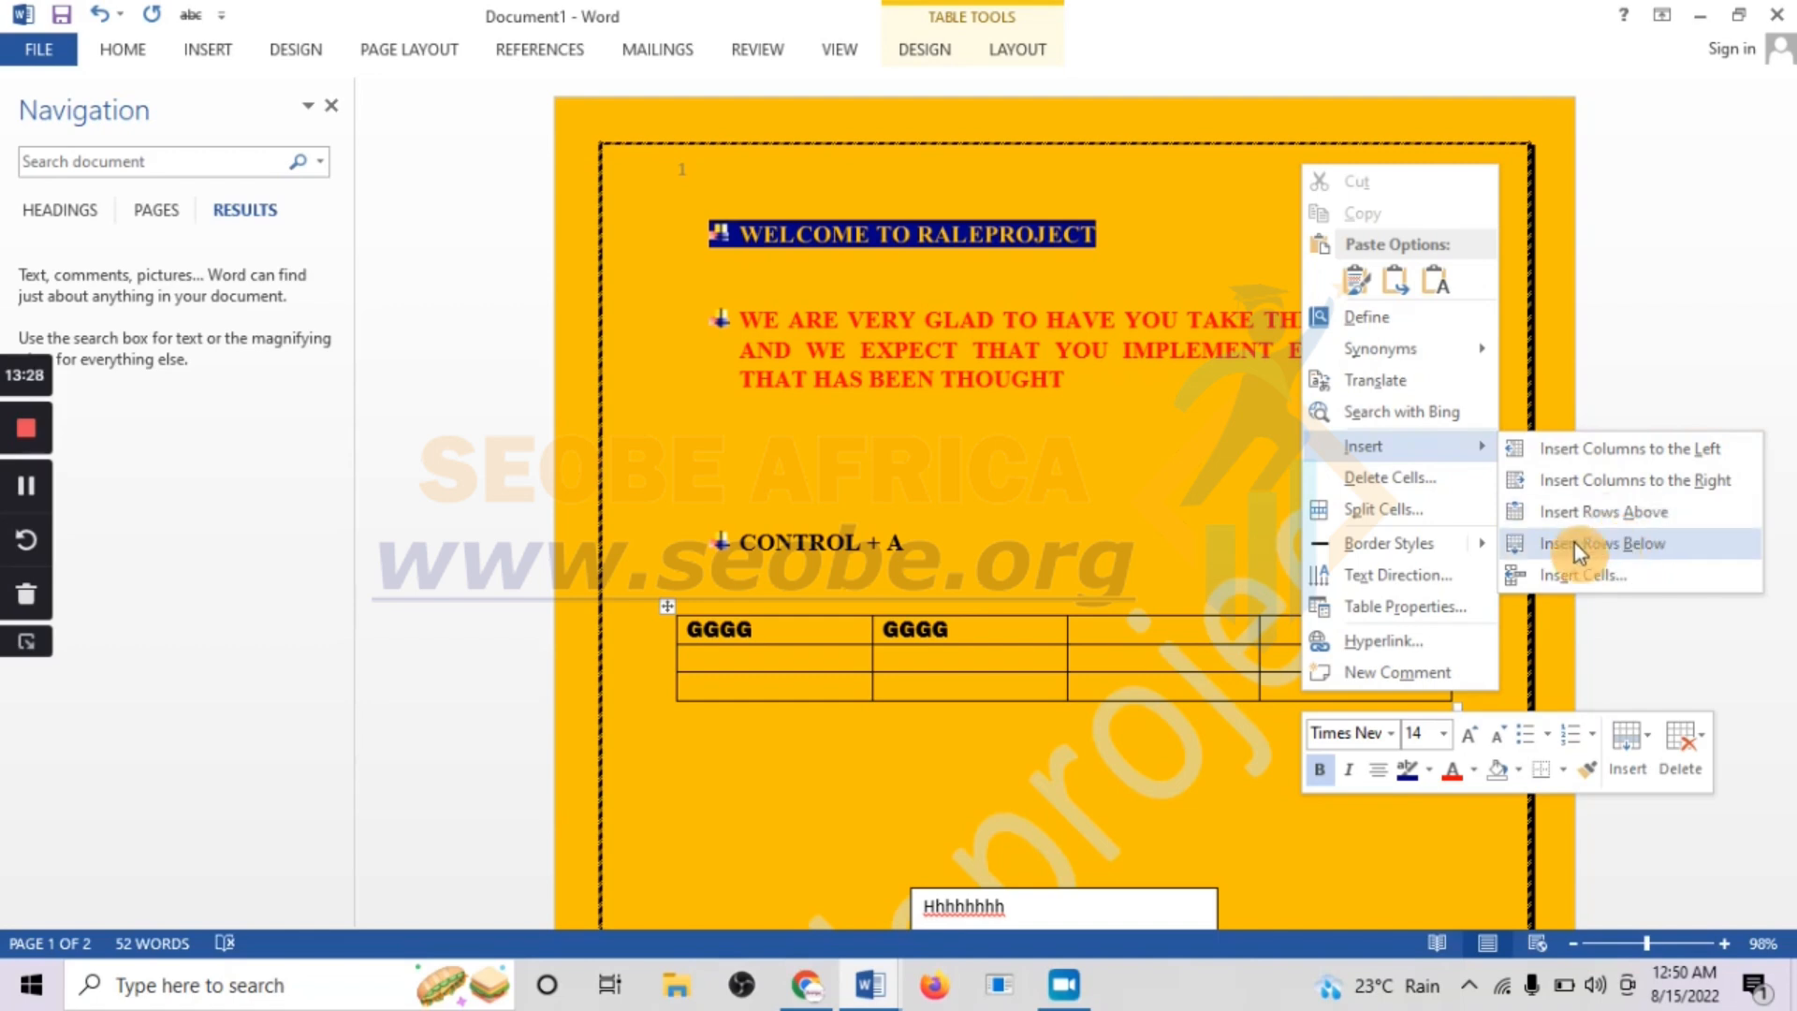
click(1675, 449)
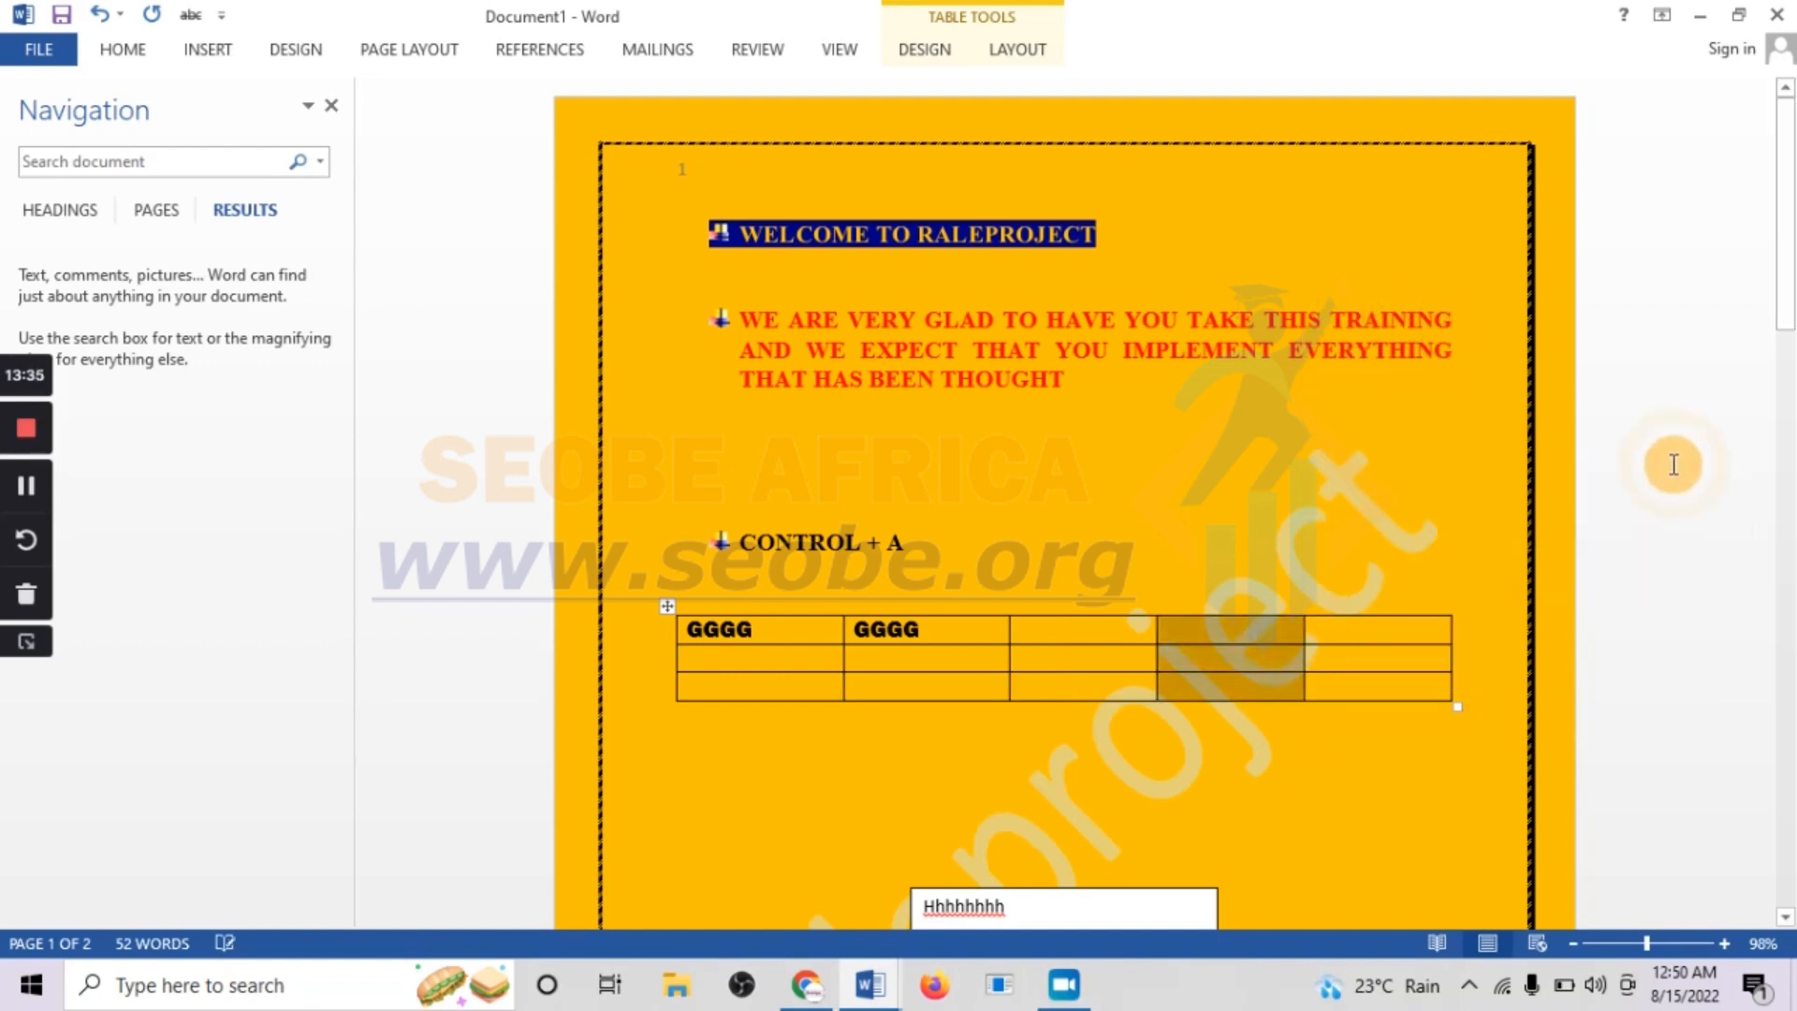
Insert a new row below the first row of the table
right_click(1318, 622)
mouse_move(1473, 385)
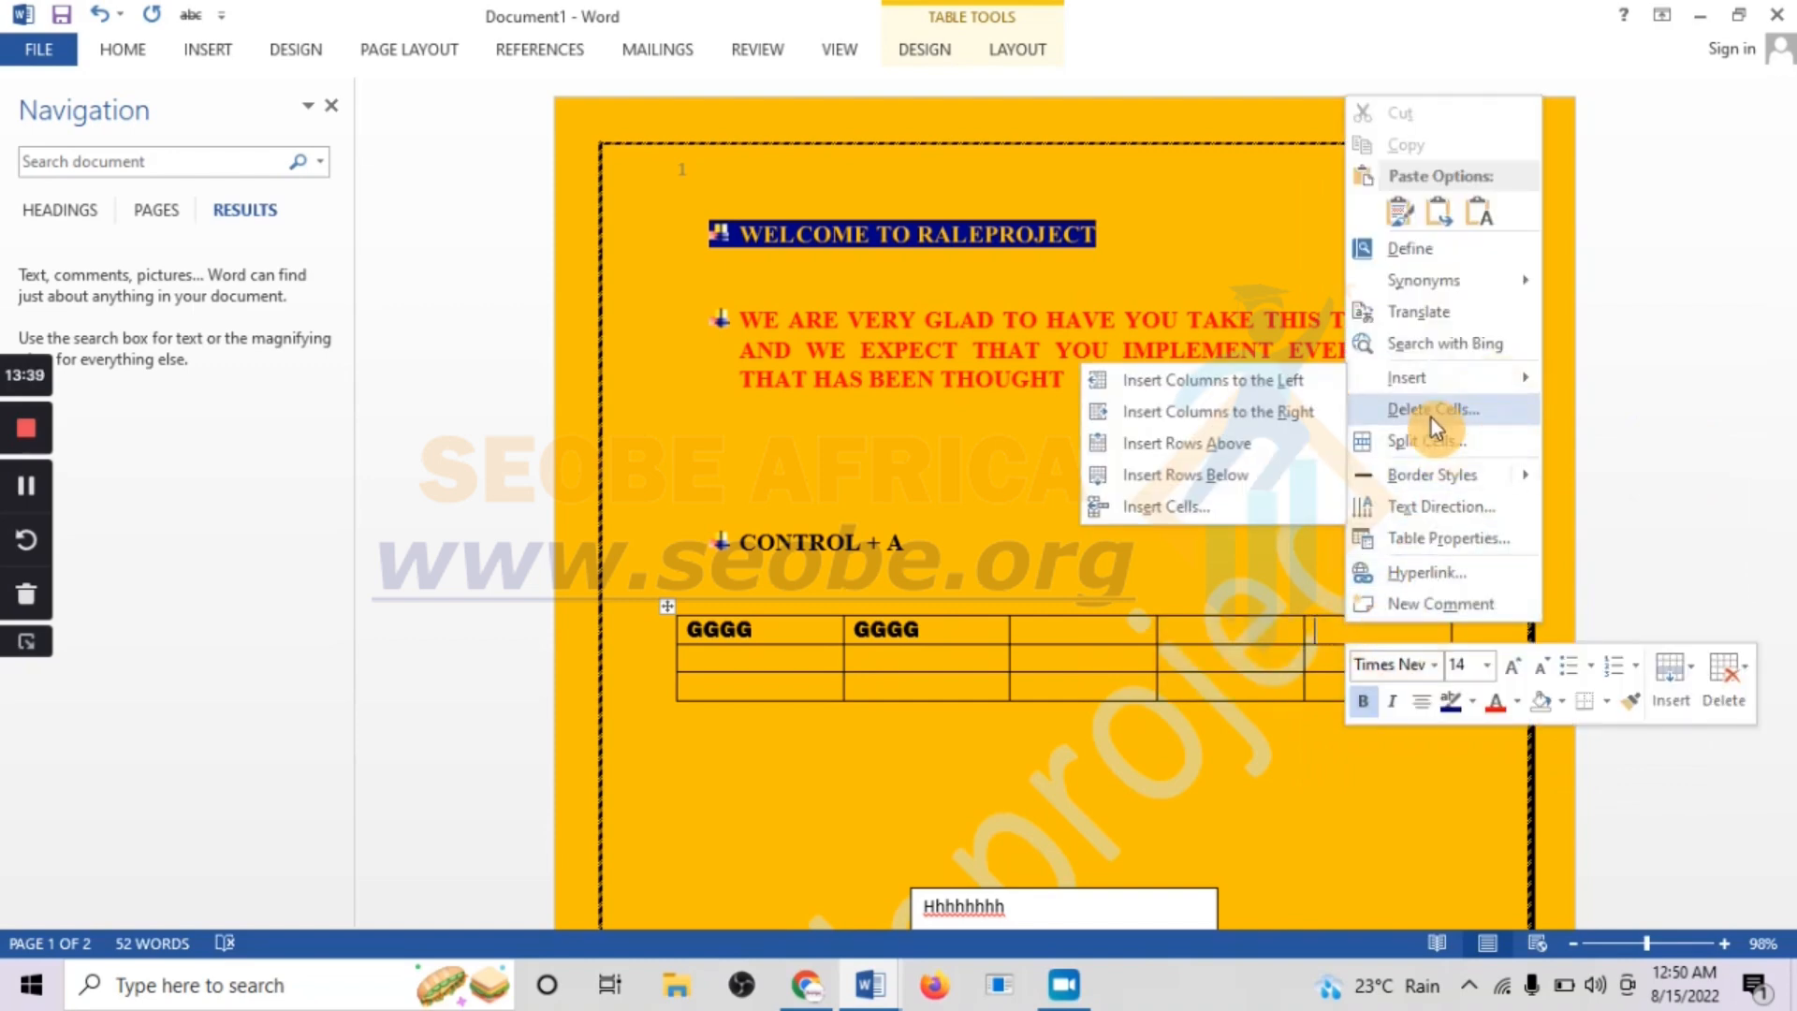
click(1233, 485)
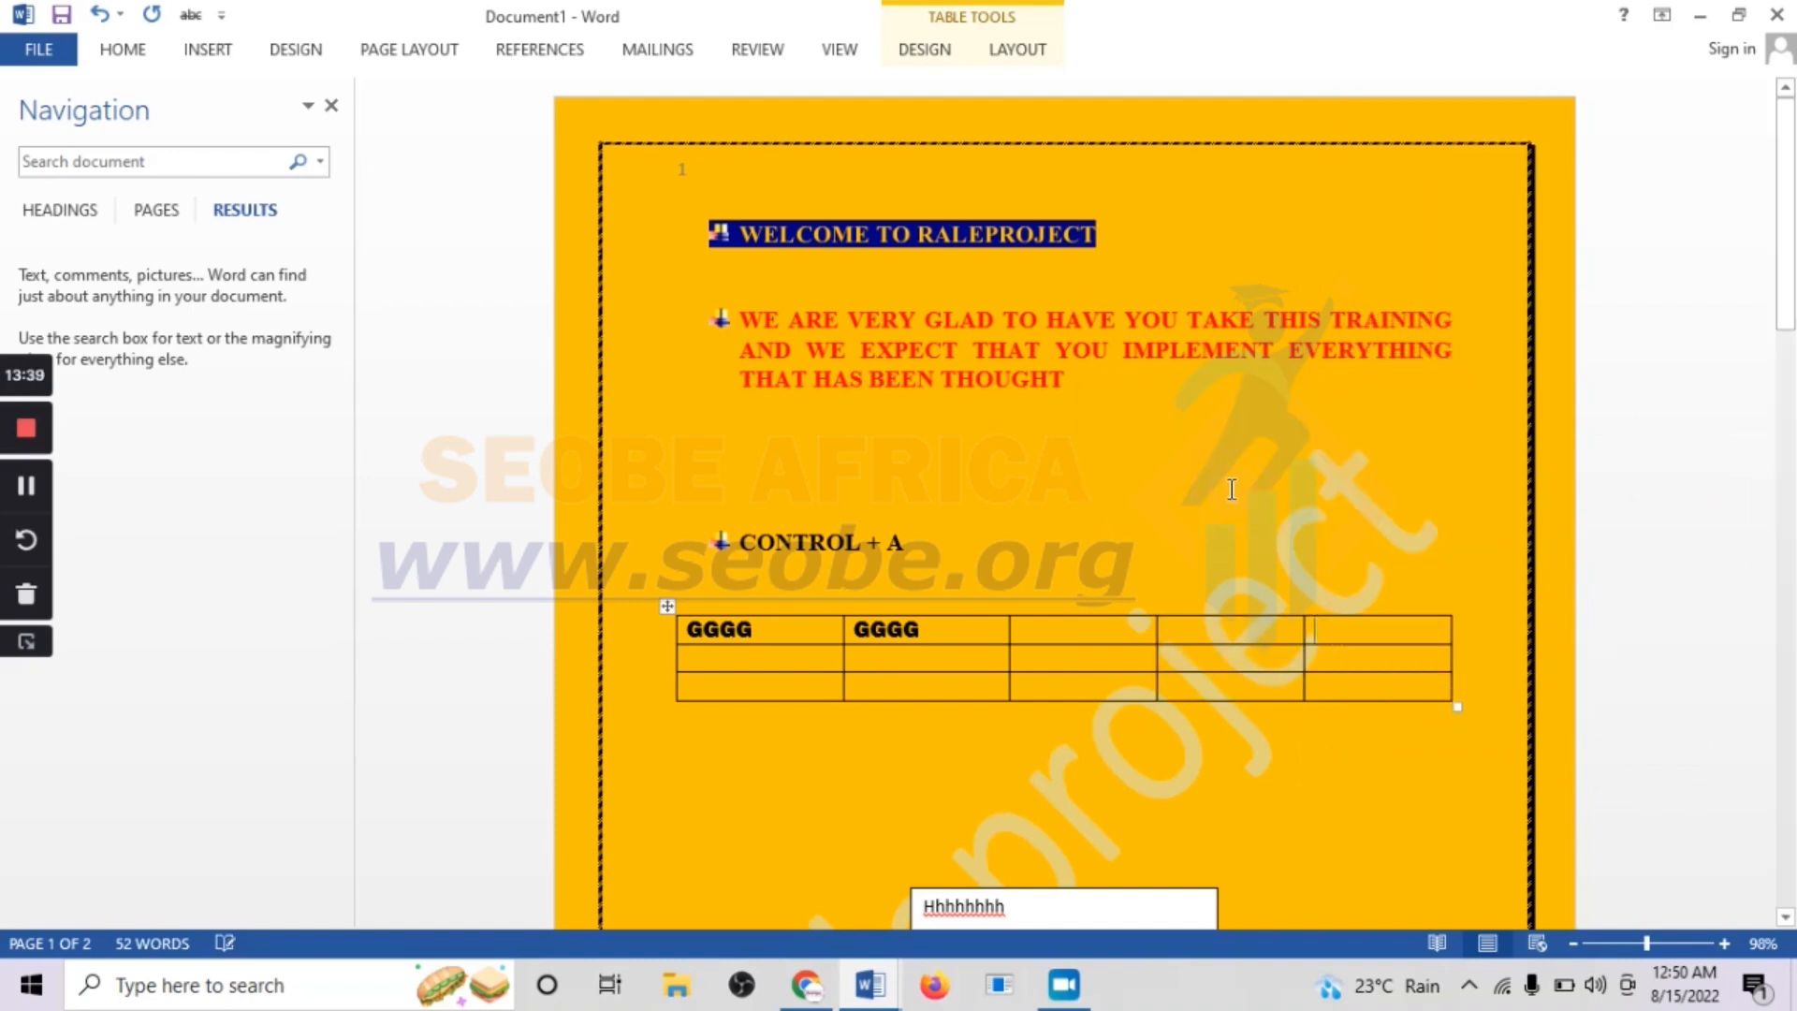
click(1200, 629)
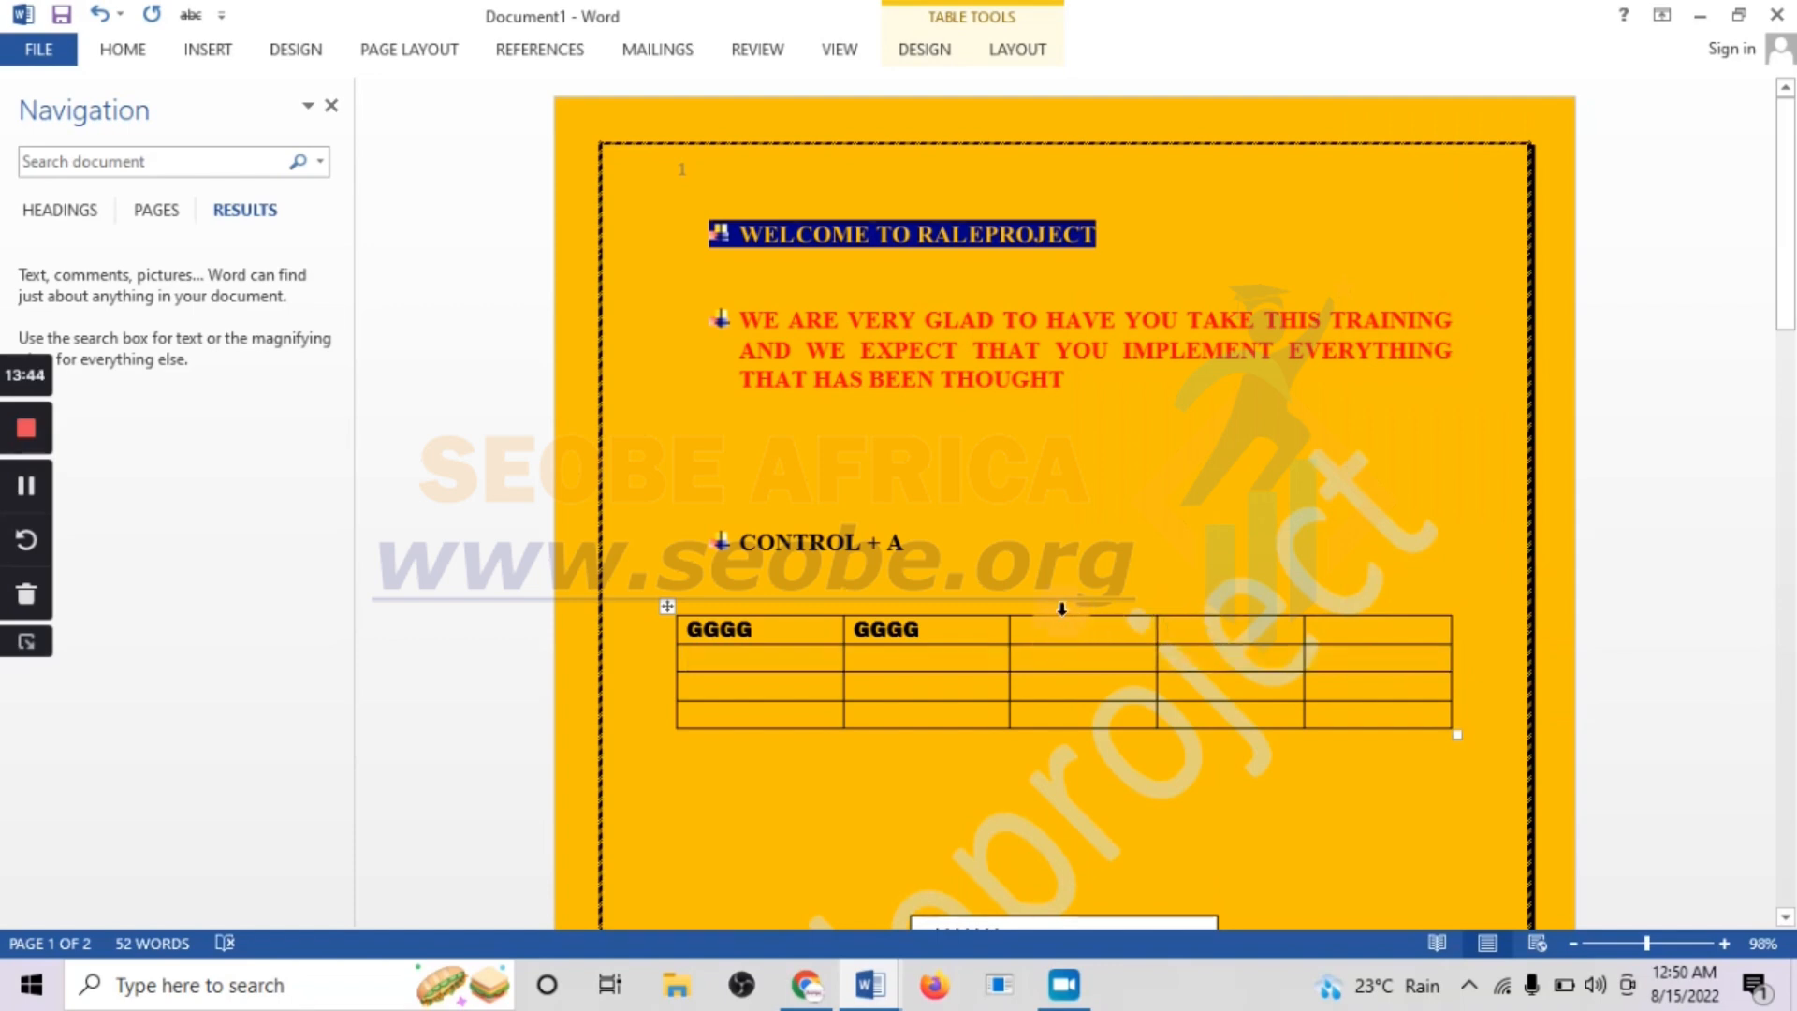
scroll(1062, 608, down, 1)
scroll(1062, 608, up, 1)
click(123, 56)
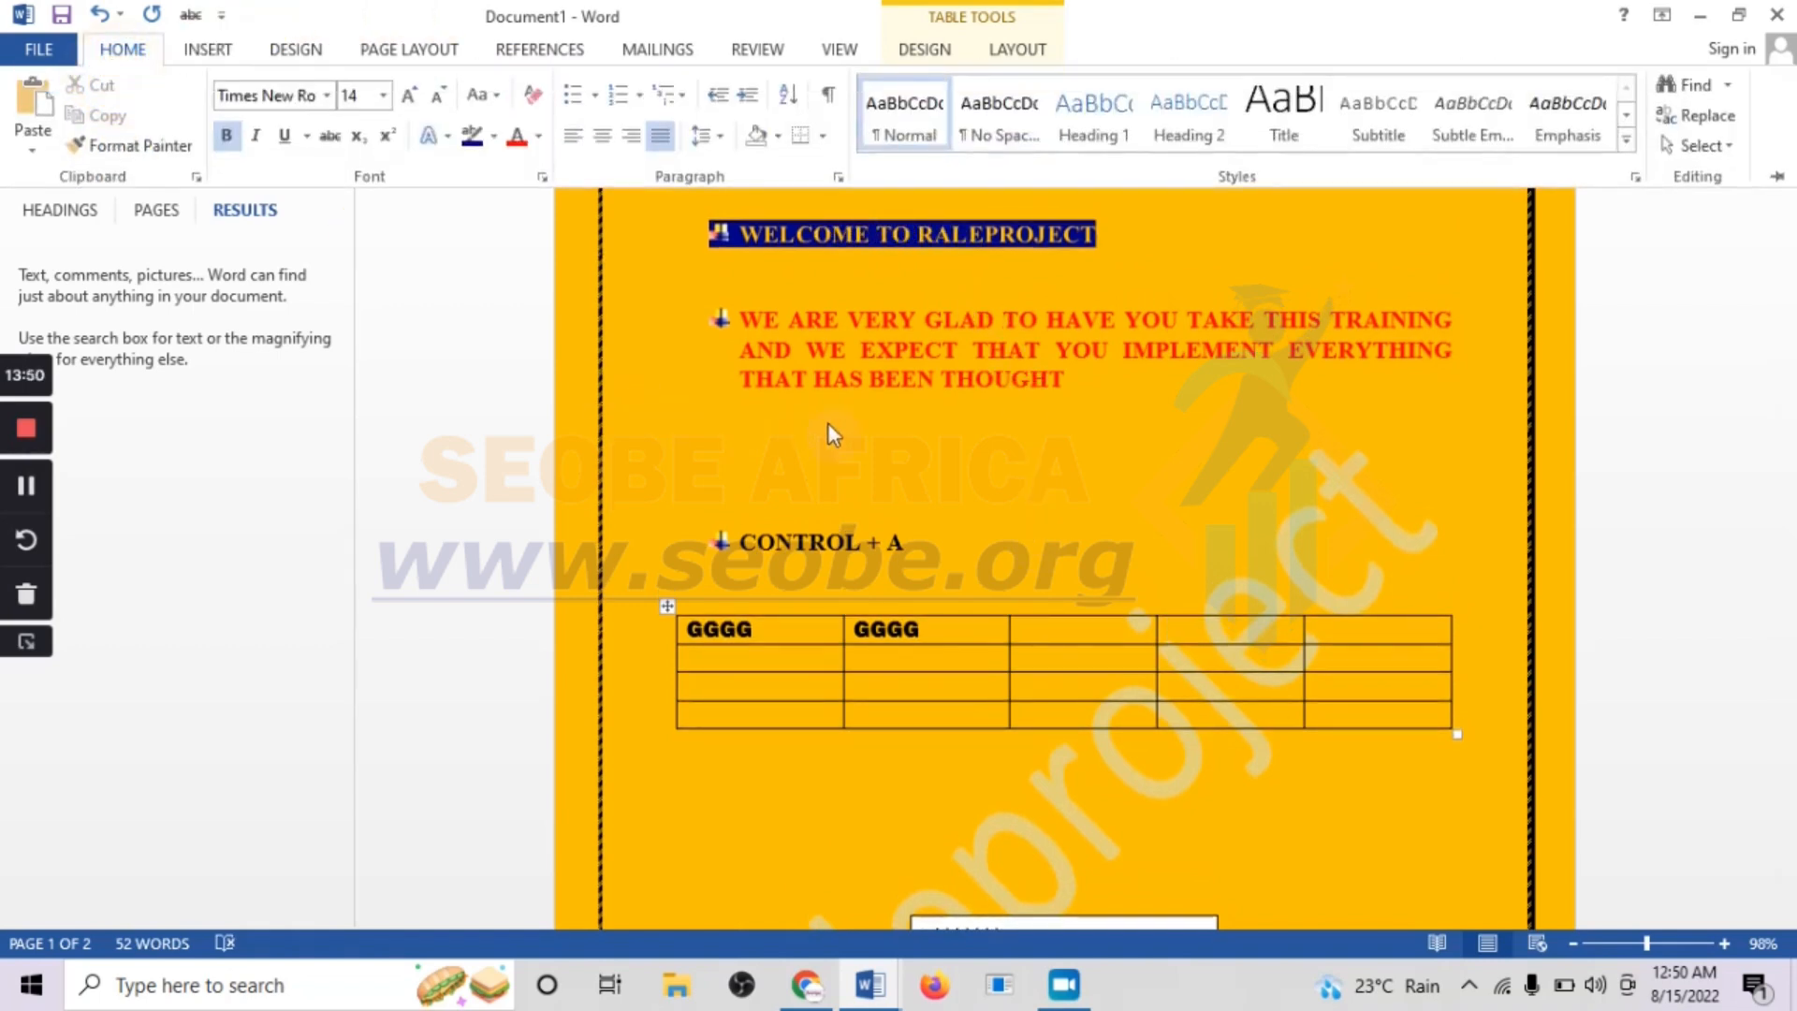
click(869, 380)
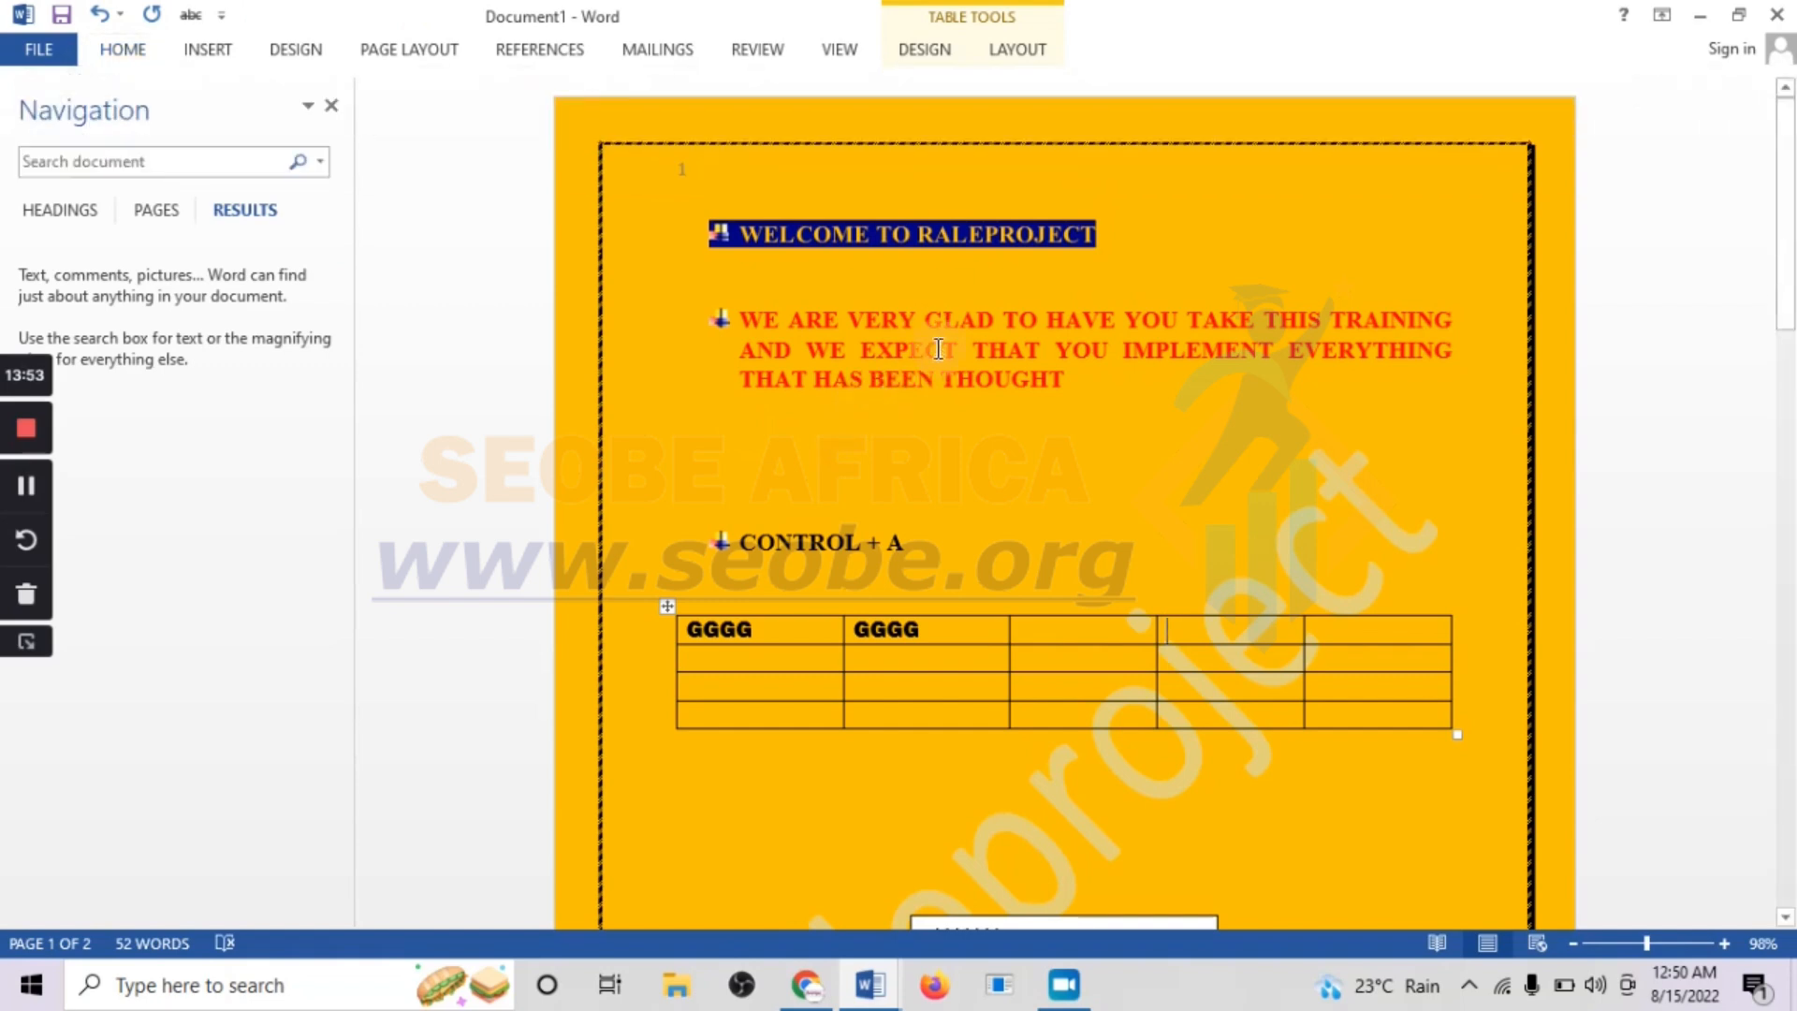
click(922, 349)
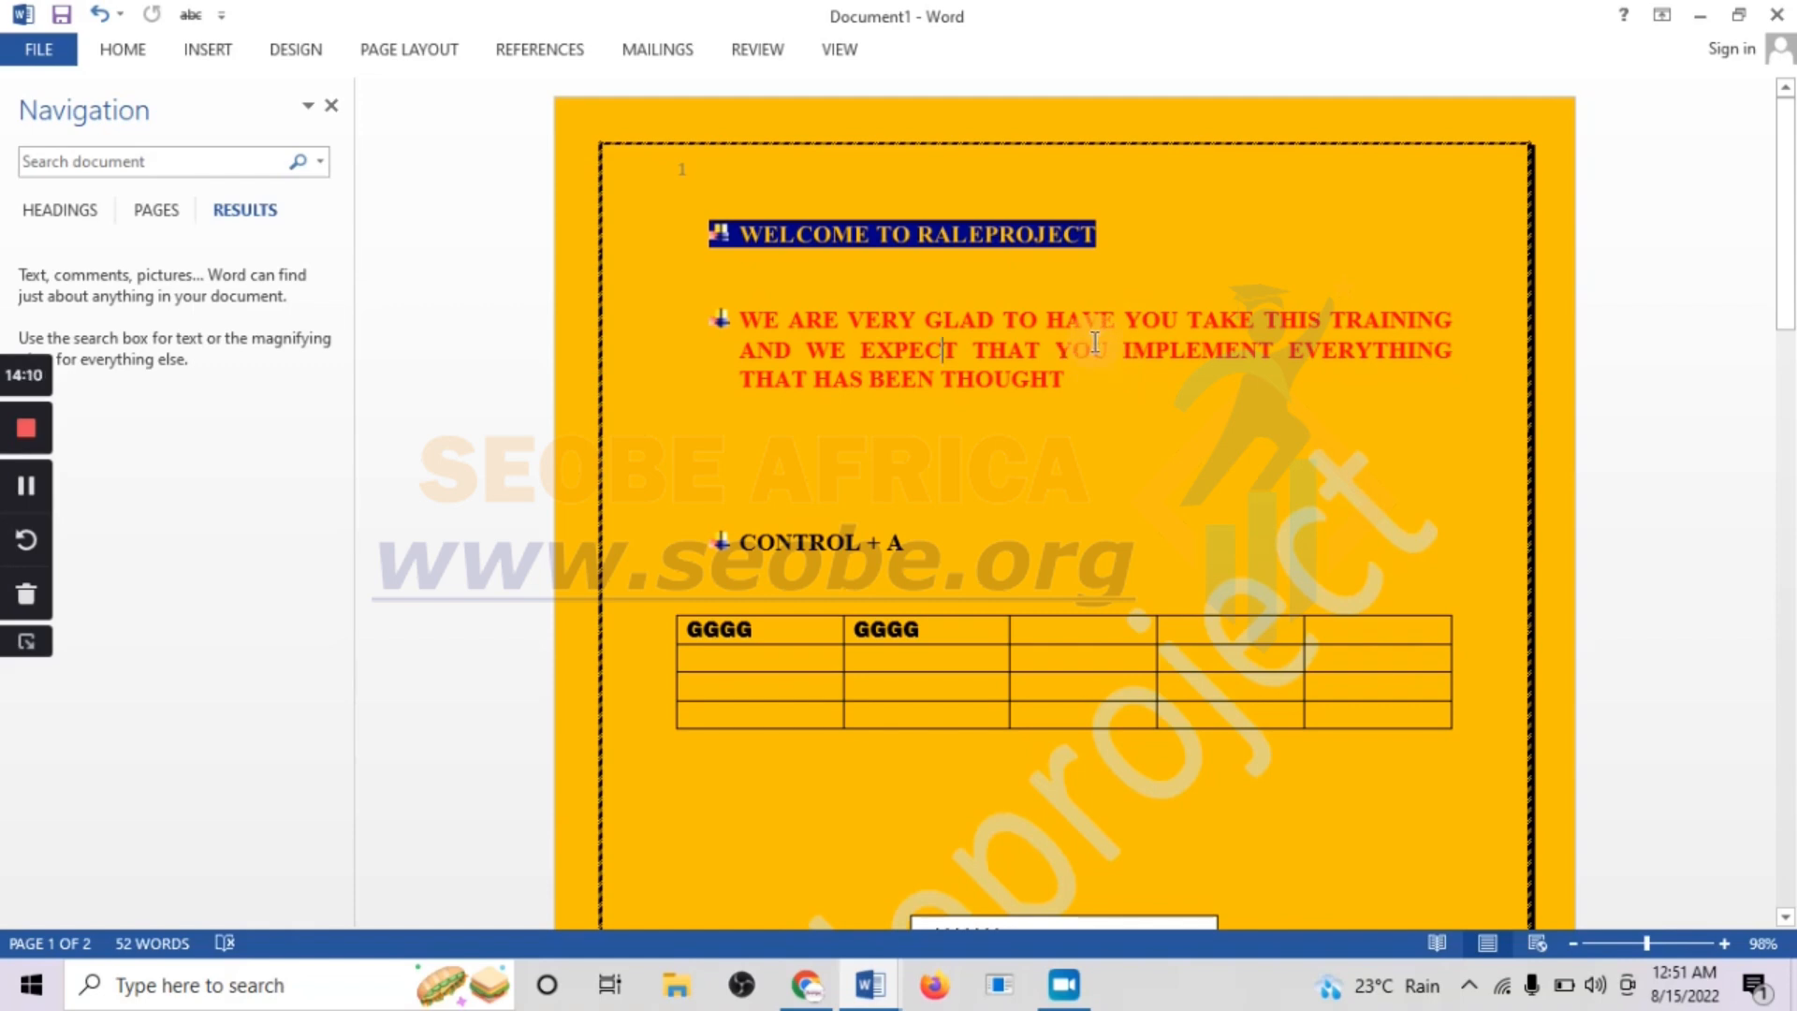
Save the document to the Desktop folder under the file name "welcome" as a Word Document
click(41, 49)
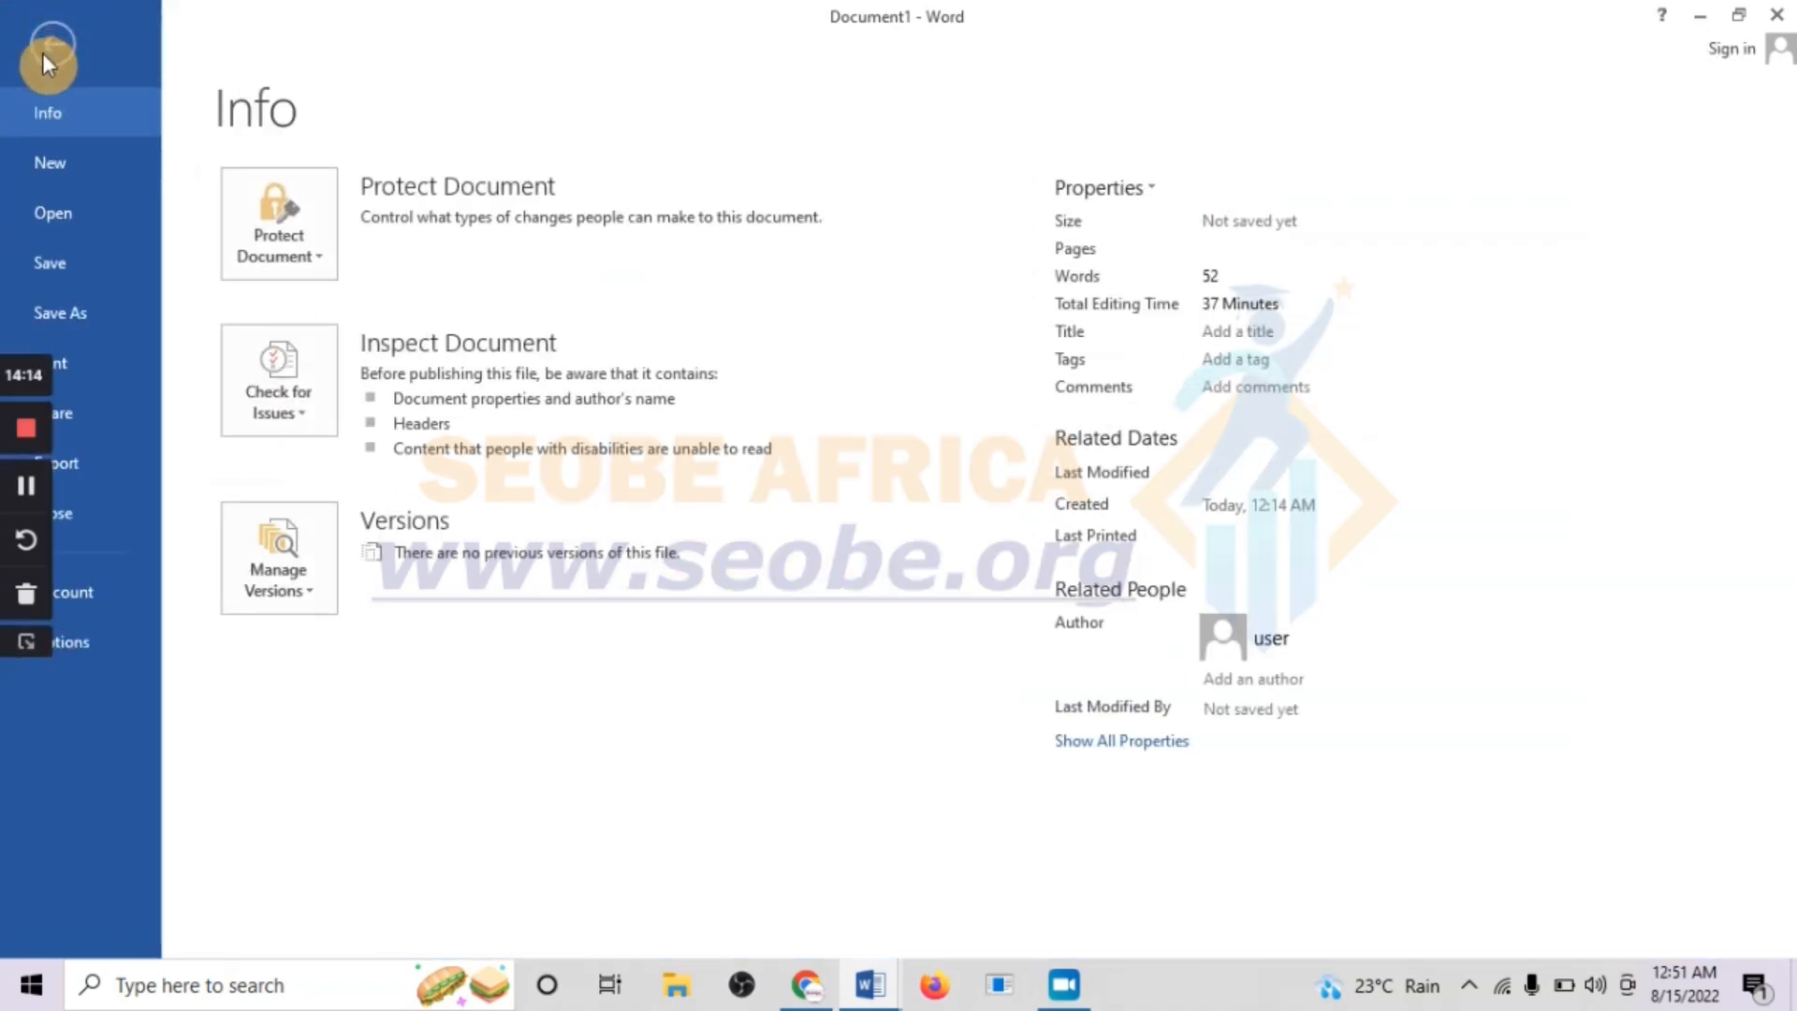
click(84, 323)
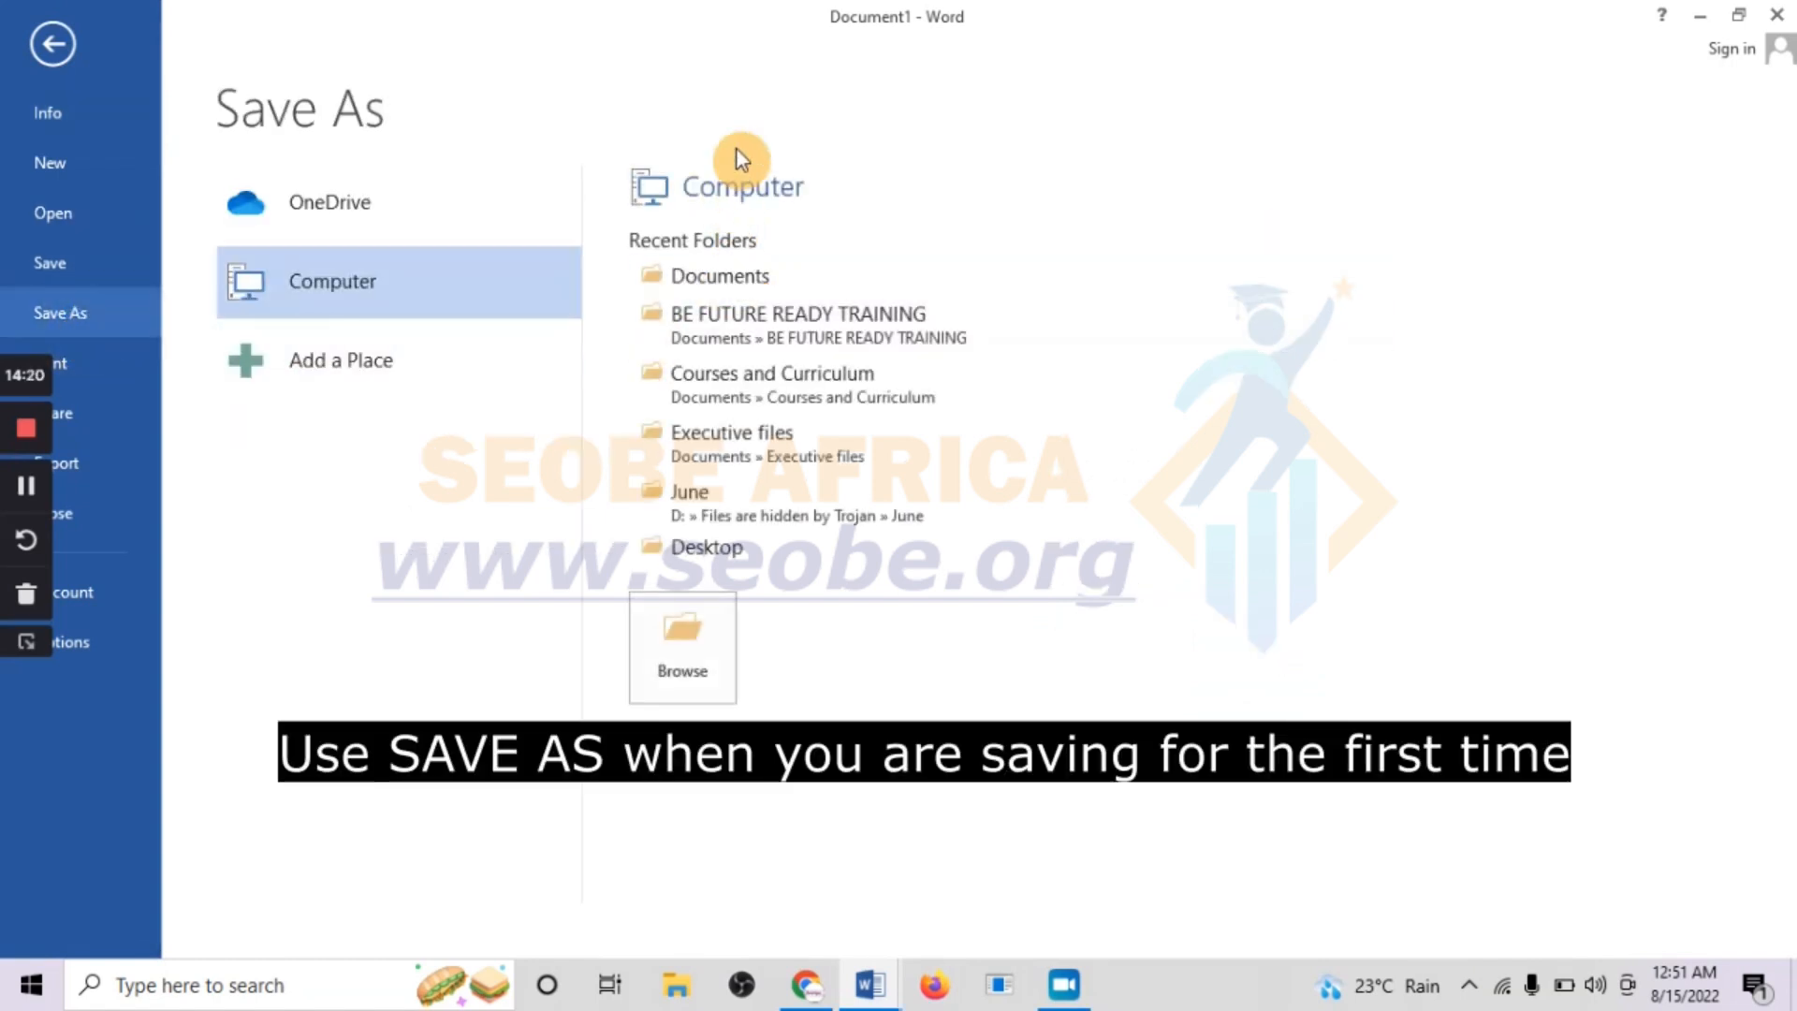
click(721, 551)
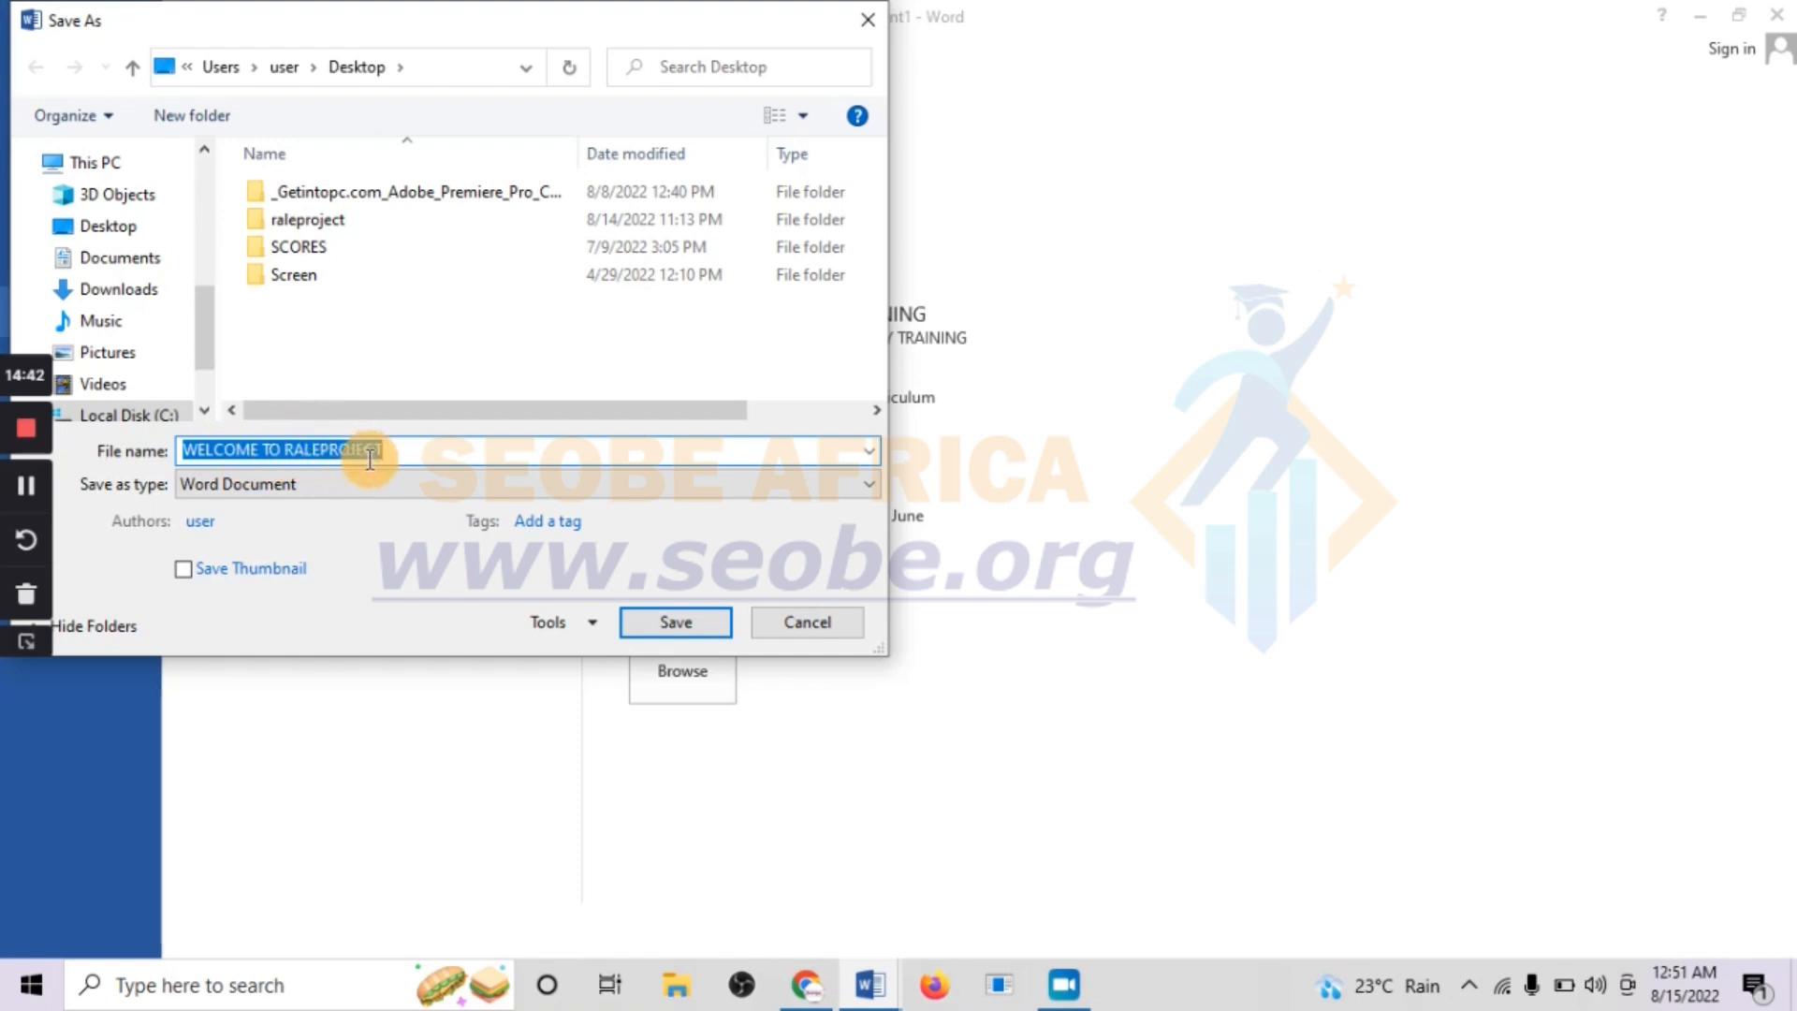
text(wel)
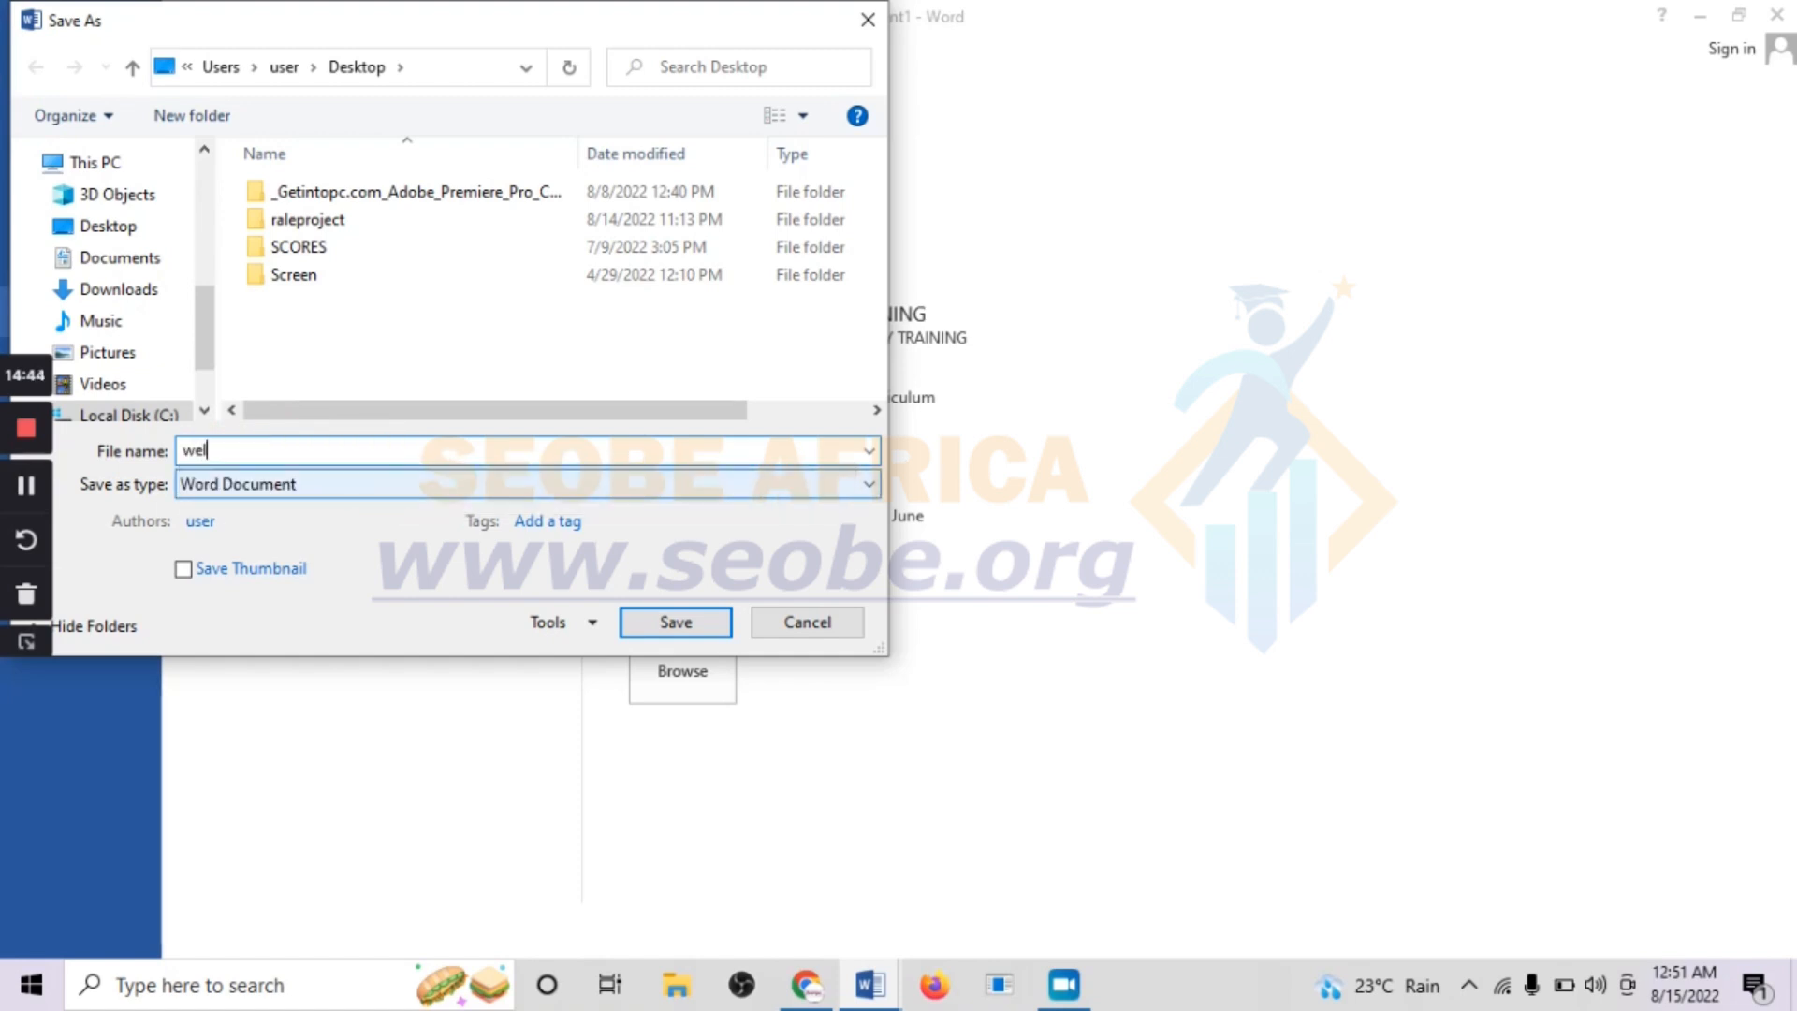
text(come)
click(221, 485)
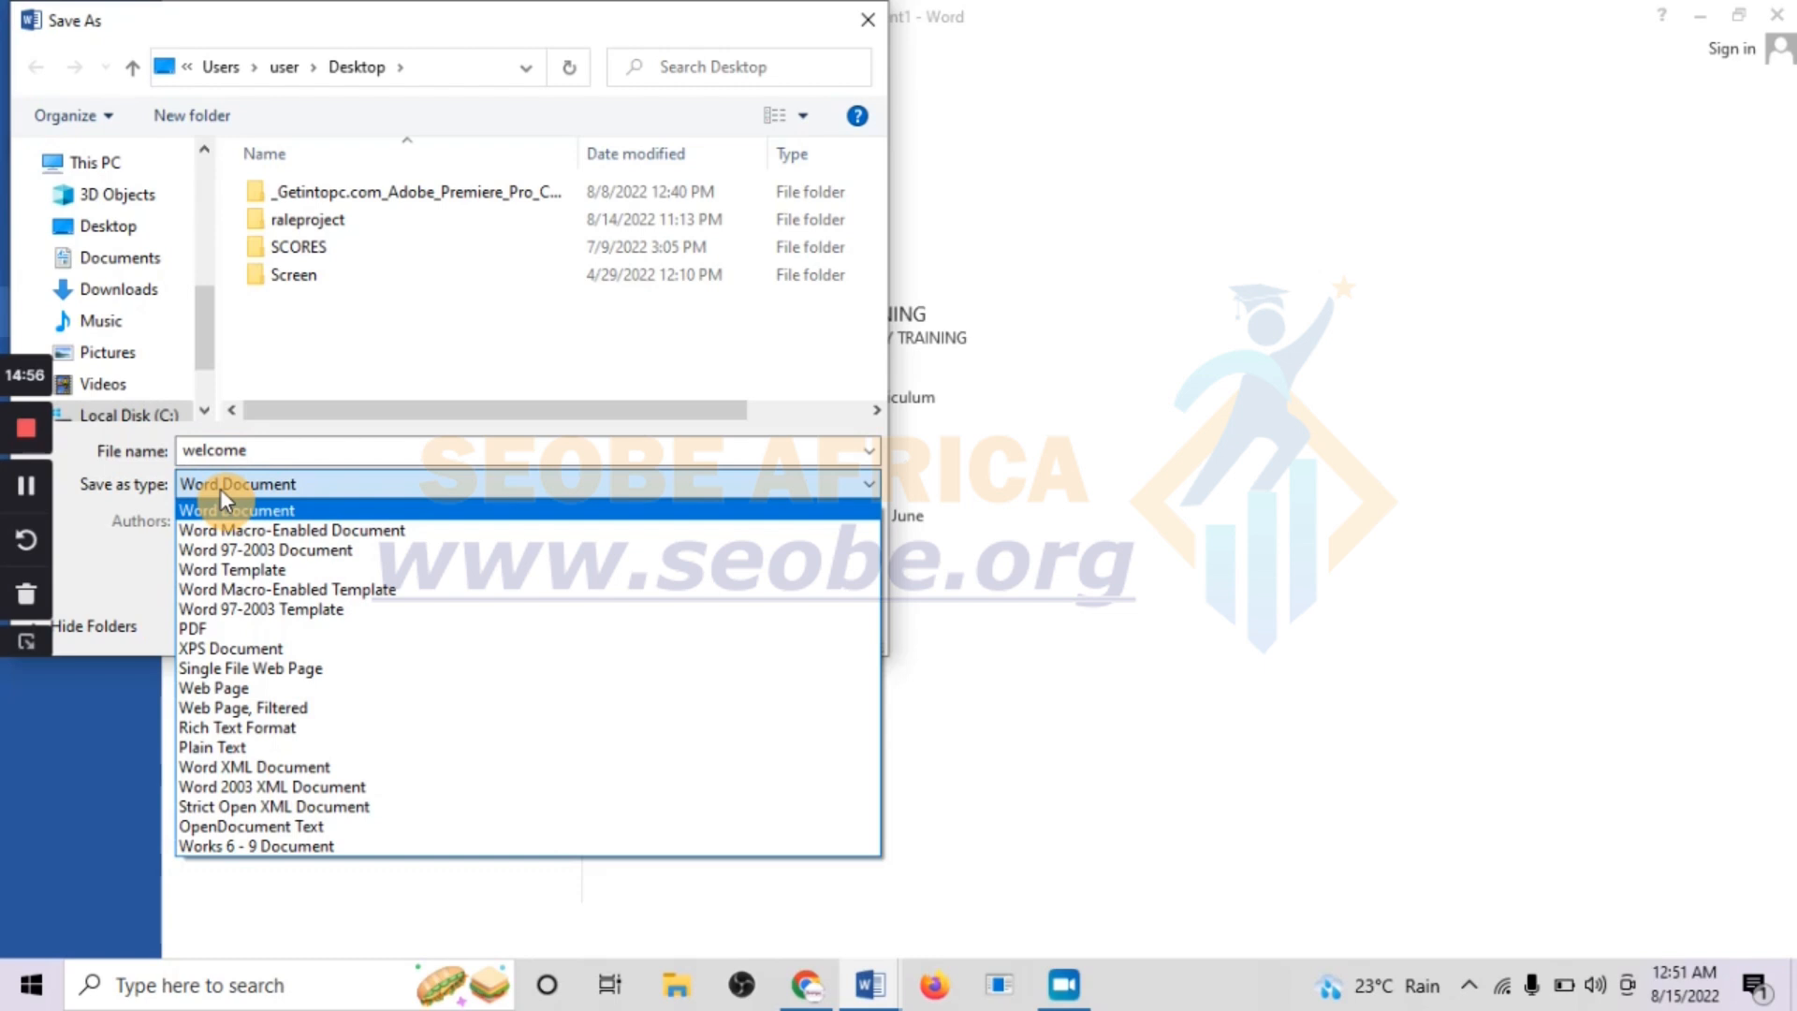
click(221, 489)
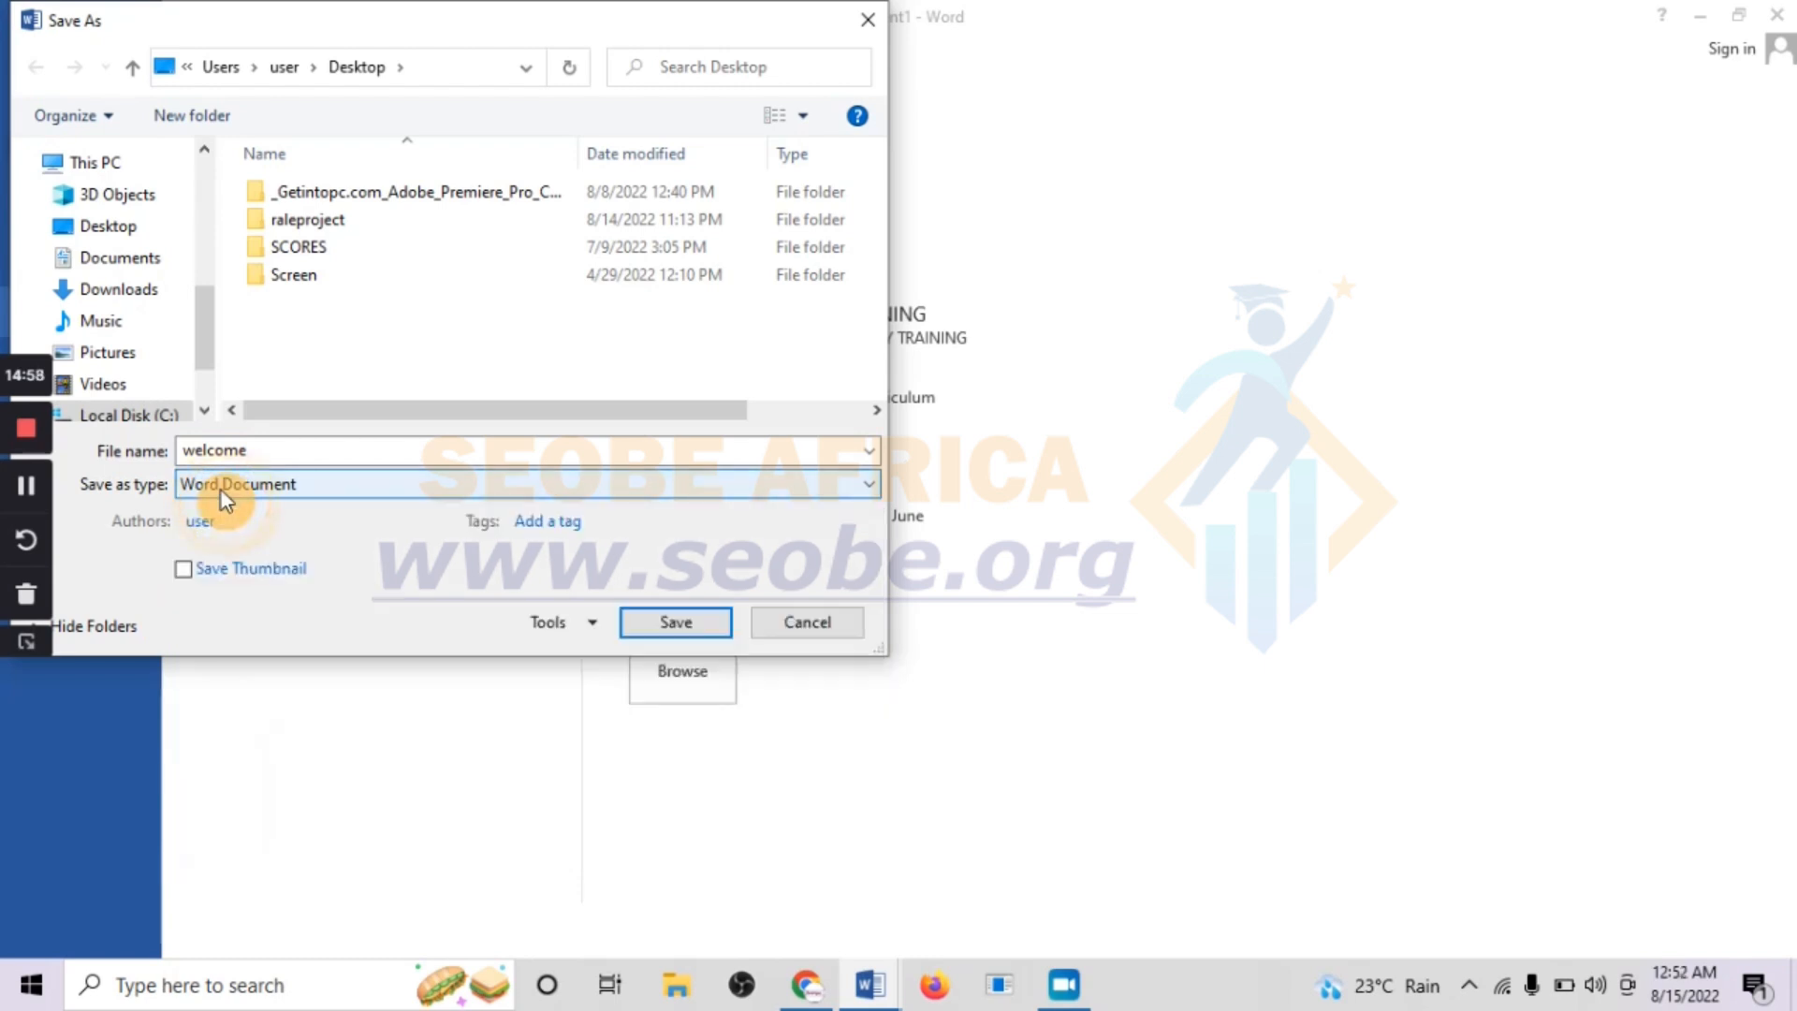
click(221, 490)
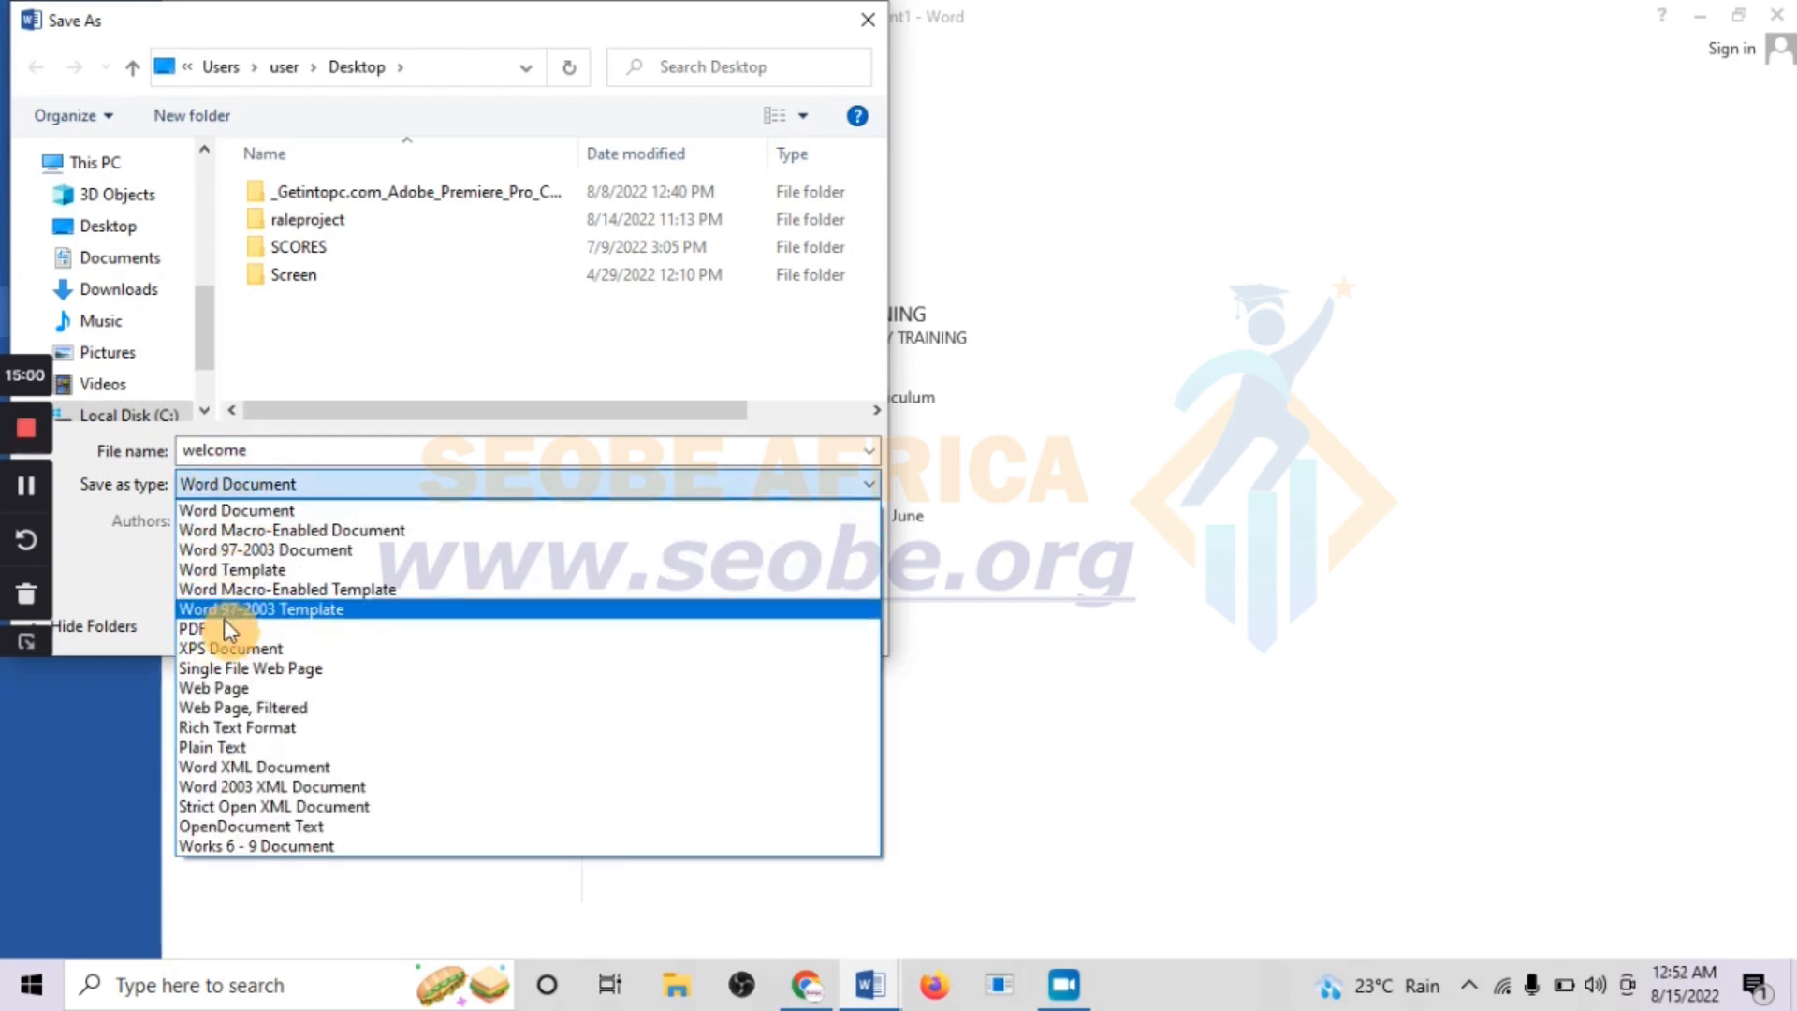
click(284, 510)
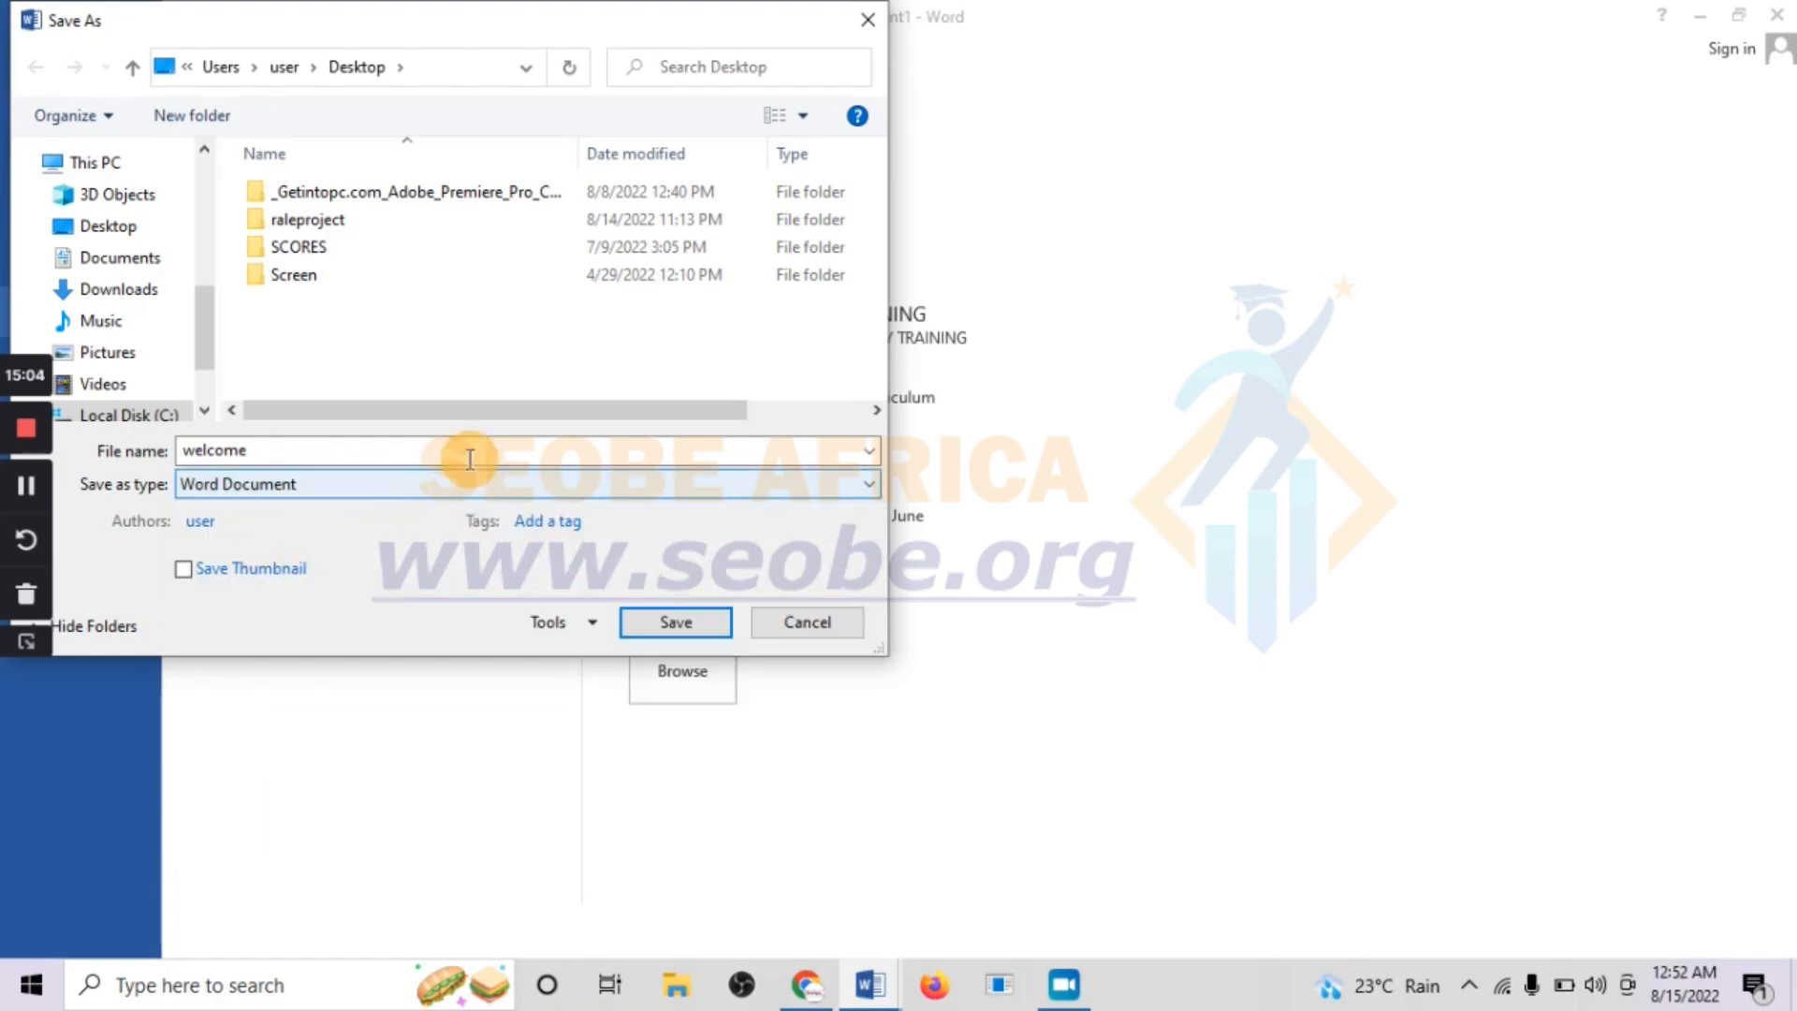
click(663, 629)
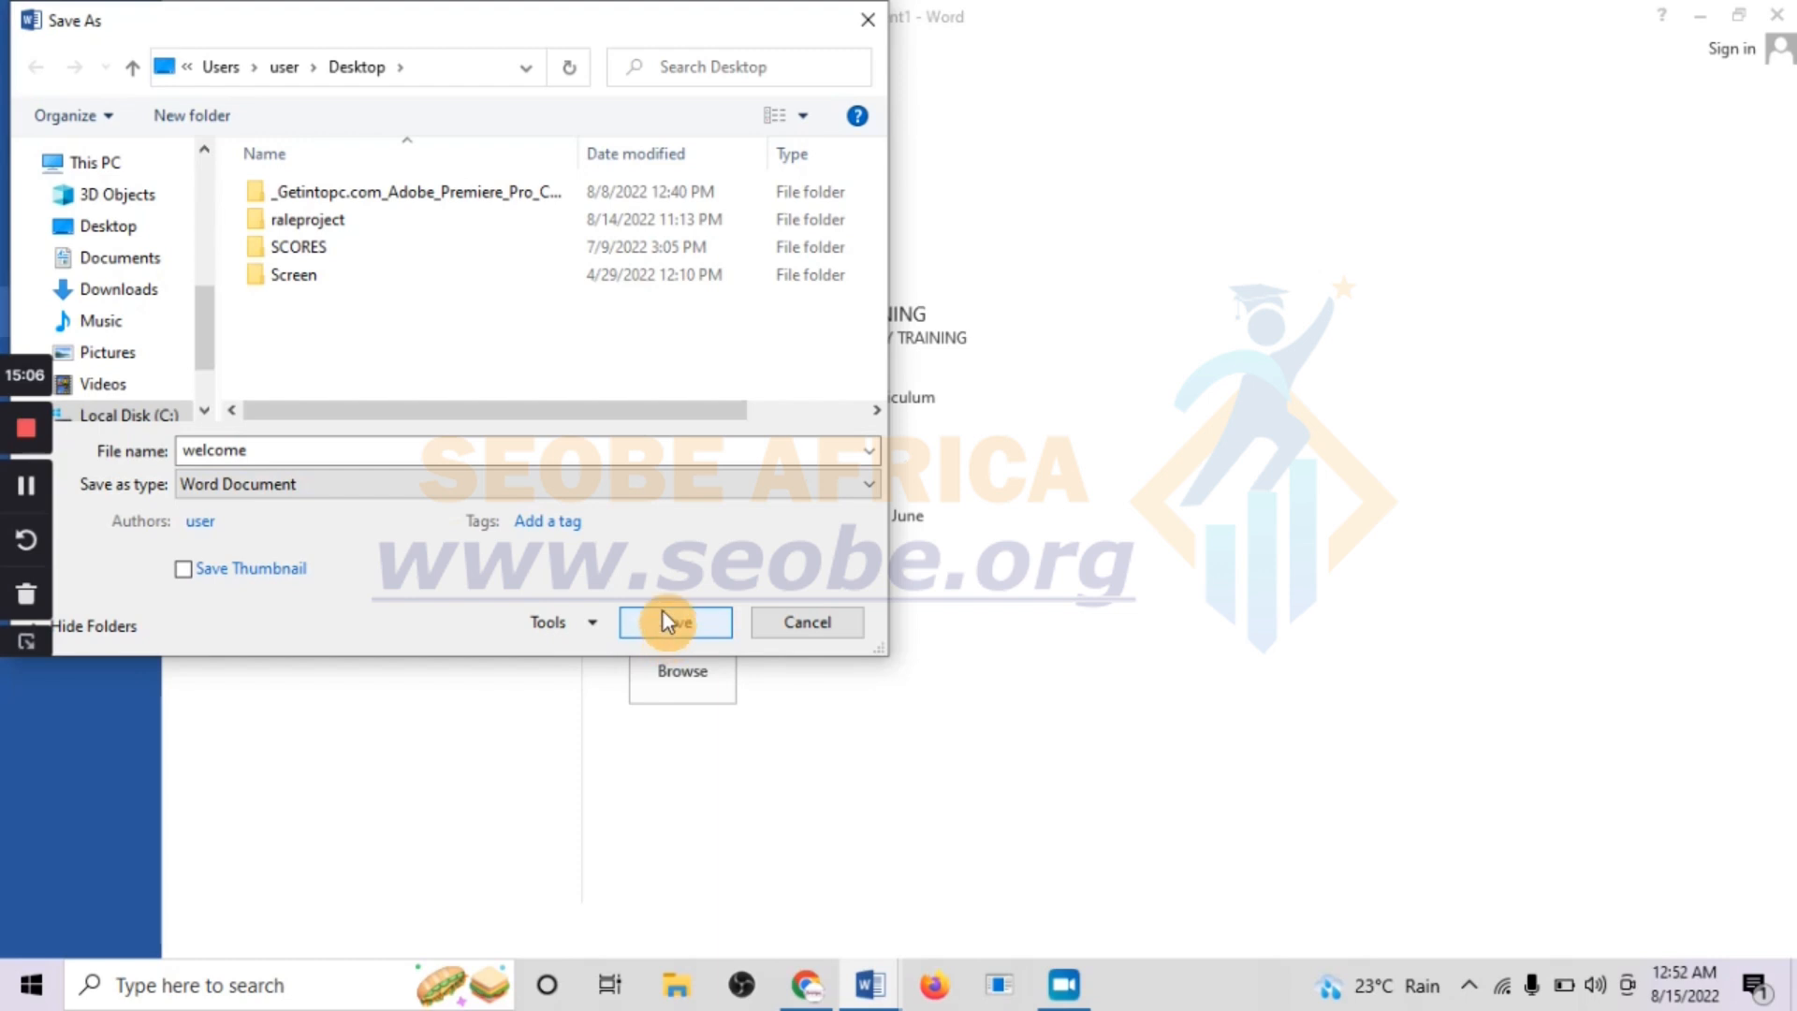